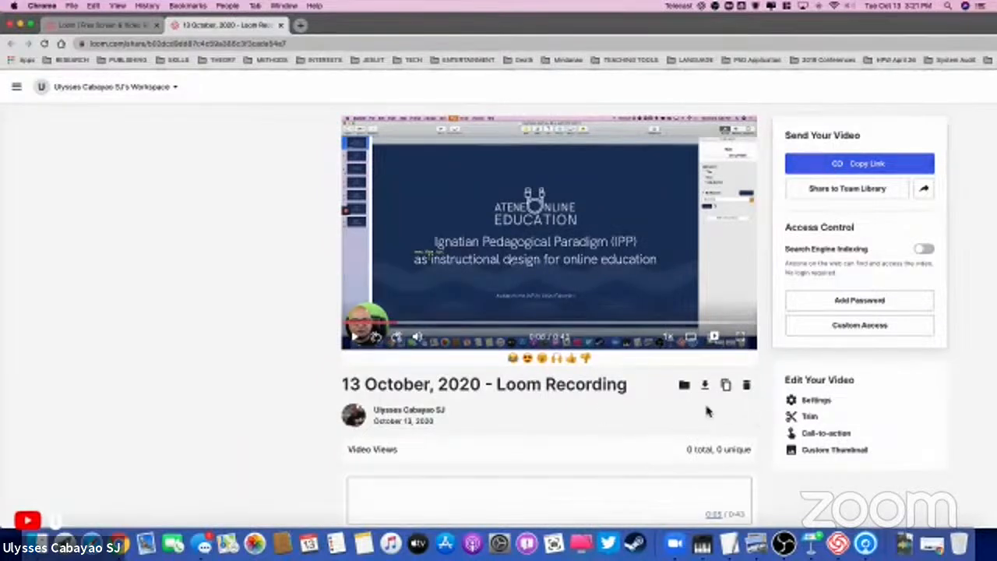
Step: Download the 13 October, 2020 Loom recording as an MPEG-4 movie into the Downloads folder
left_click(705, 385)
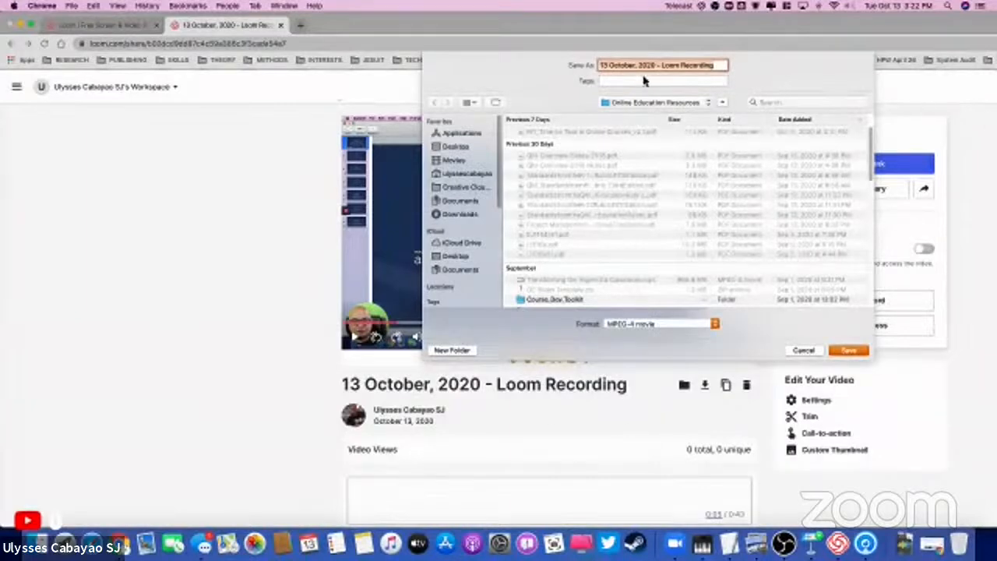
left_click(463, 215)
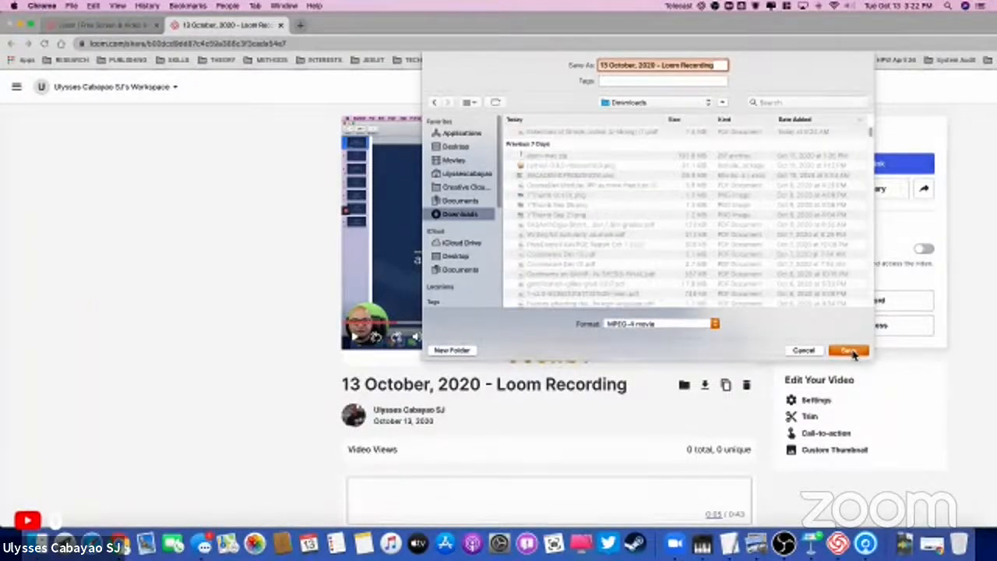
left_click(850, 351)
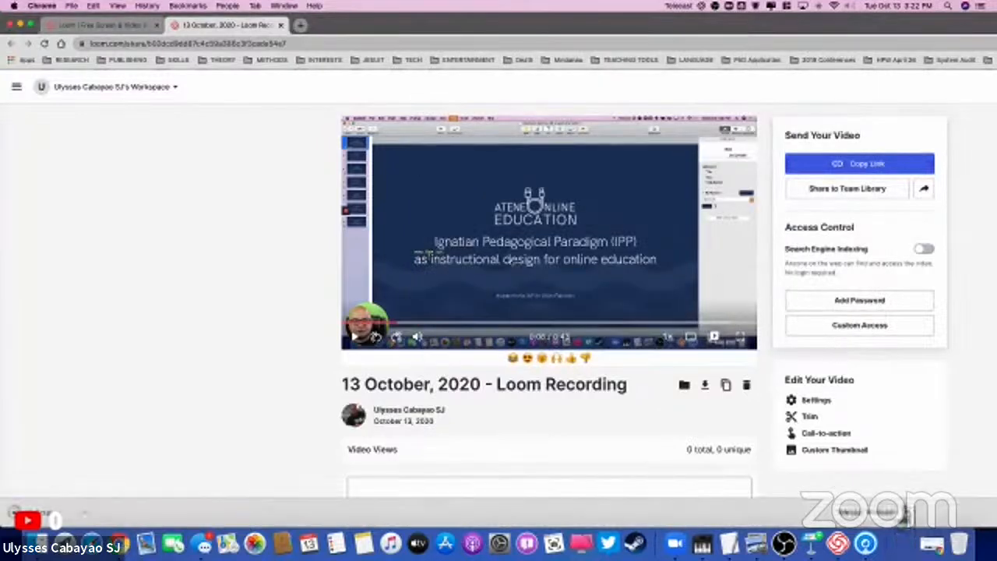
Step: Open the downloaded recording in QuickTime Player, play it and skip ahead, pausing at about 10 seconds
left_click(904, 545)
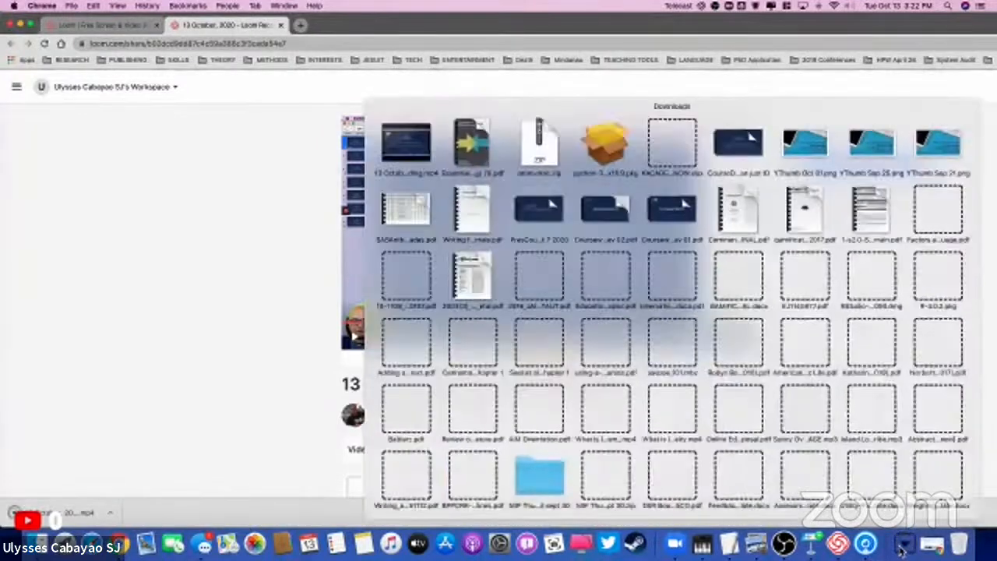
left_click(401, 148)
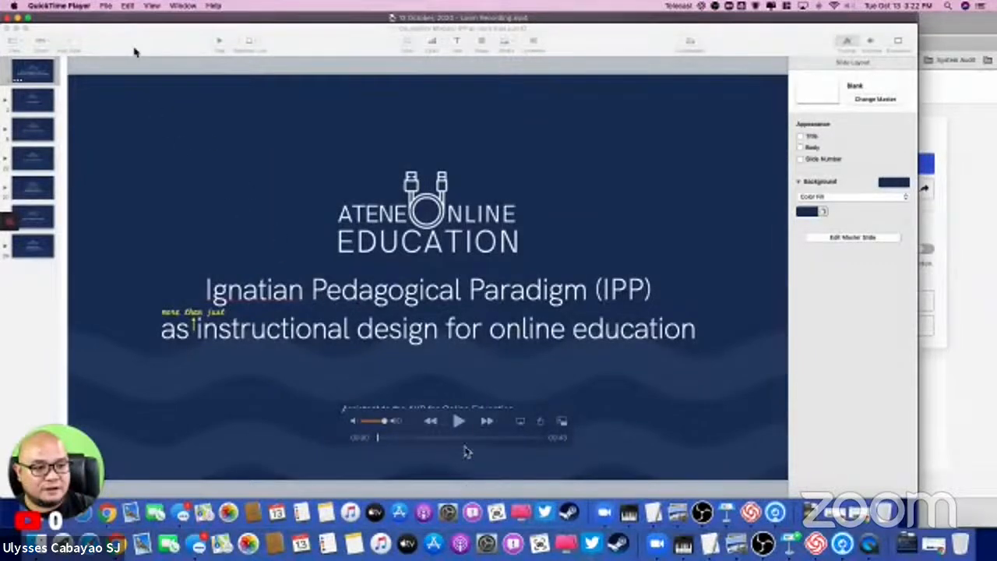
left_click(458, 420)
left_click(383, 439)
left_click_drag(384, 439, 411, 441)
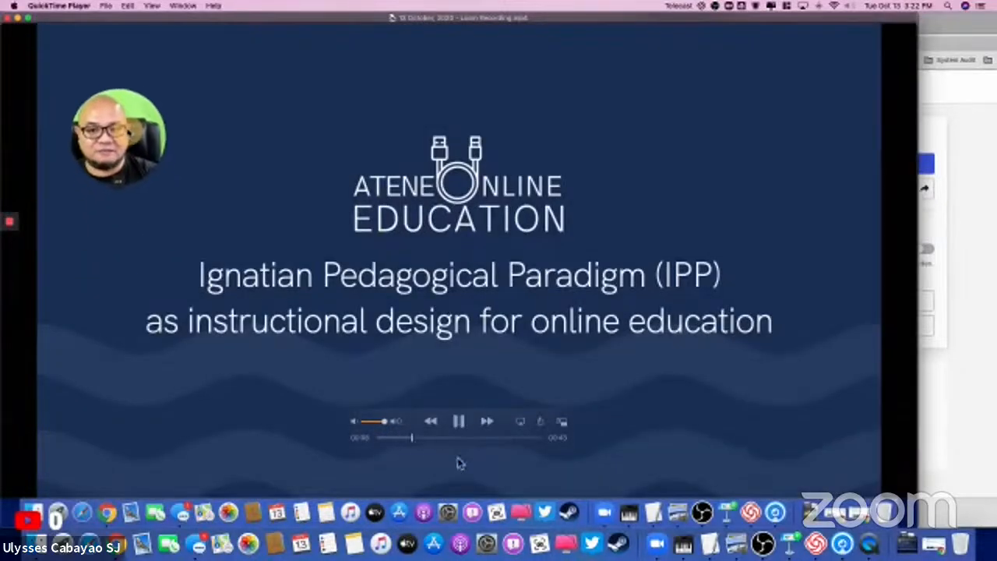
left_click(459, 420)
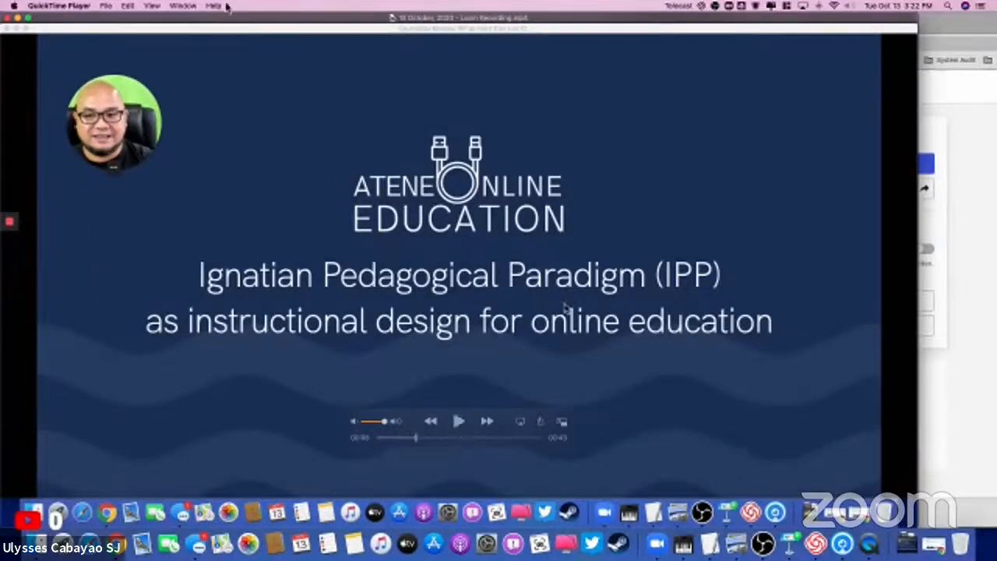
Step: Trim about six seconds off the beginning of the recording, keeping the rest of the clip
left_click(126, 7)
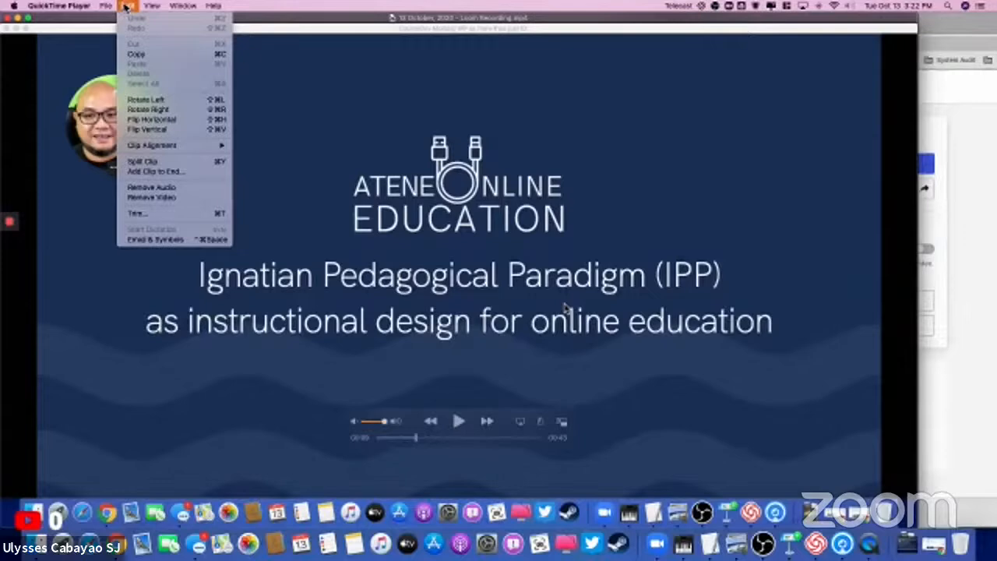
left_click(127, 7)
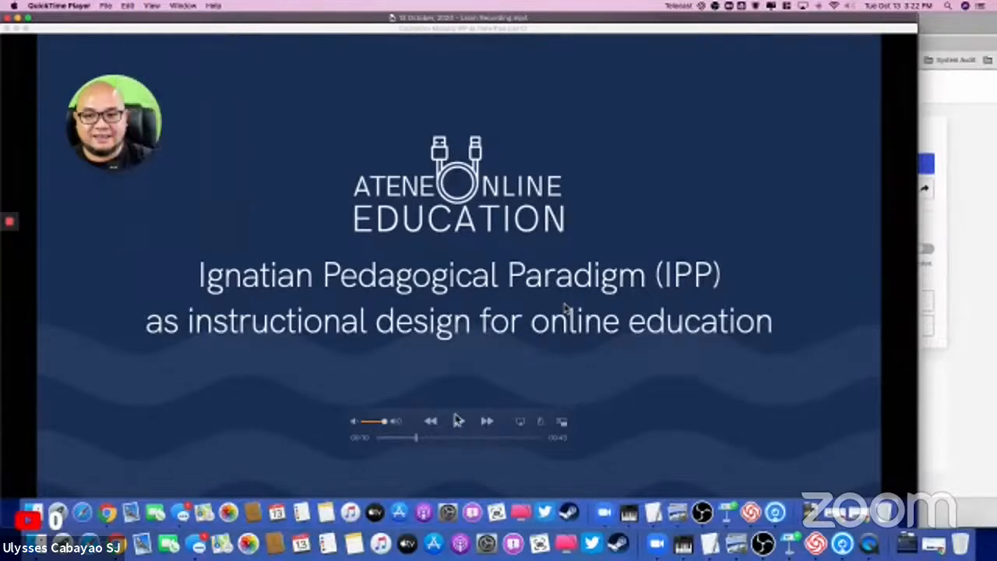
left_click(128, 6)
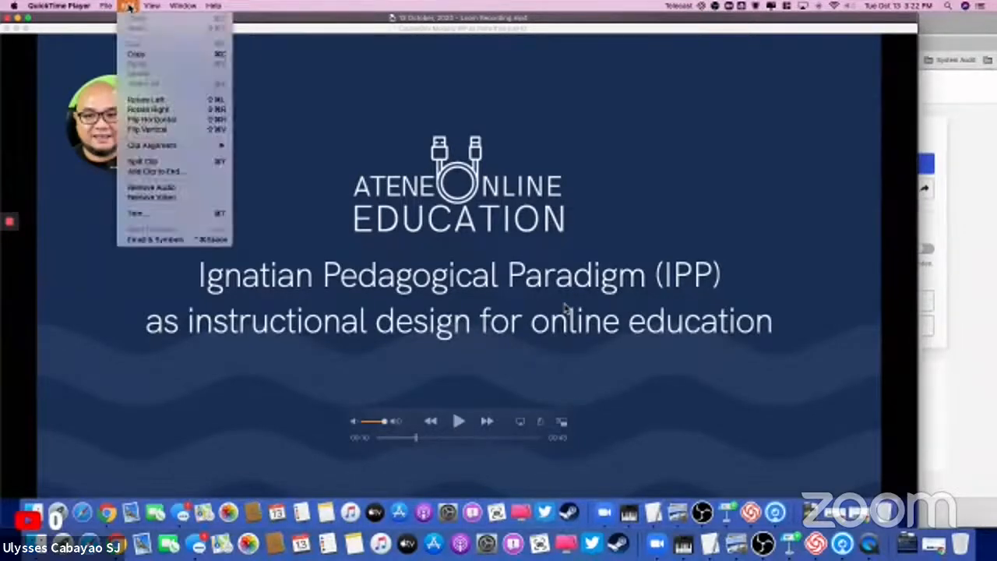
left_click(134, 212)
left_click_drag(67, 496, 177, 495)
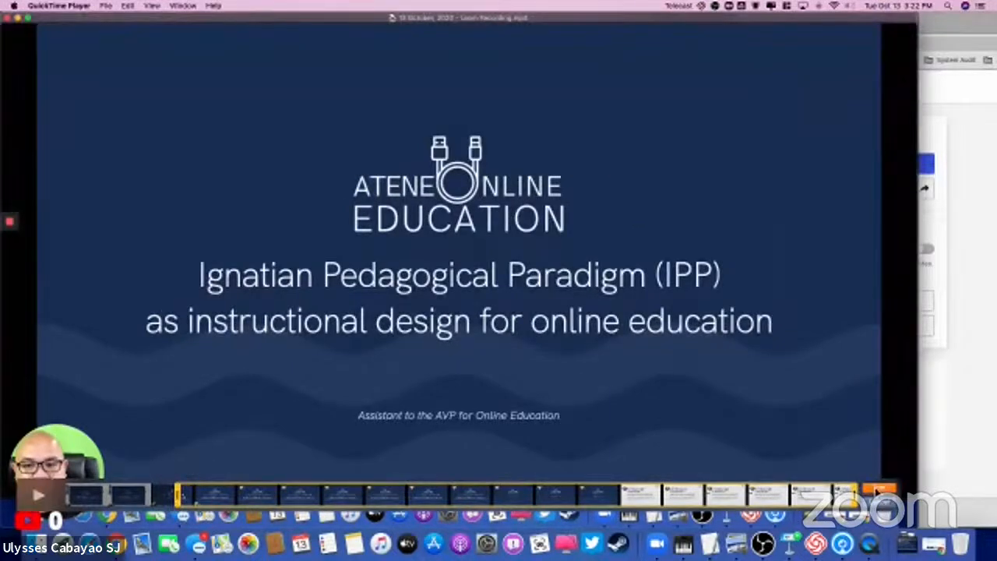
left_click(878, 491)
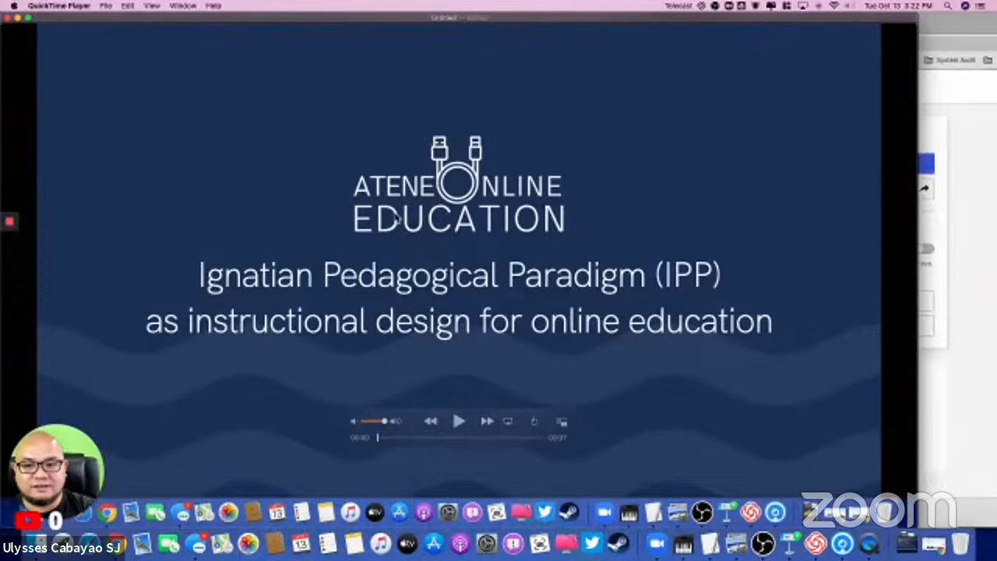
Step: Save the trimmed video in the Downloads folder as "1st lecture" and close it
left_click(106, 6)
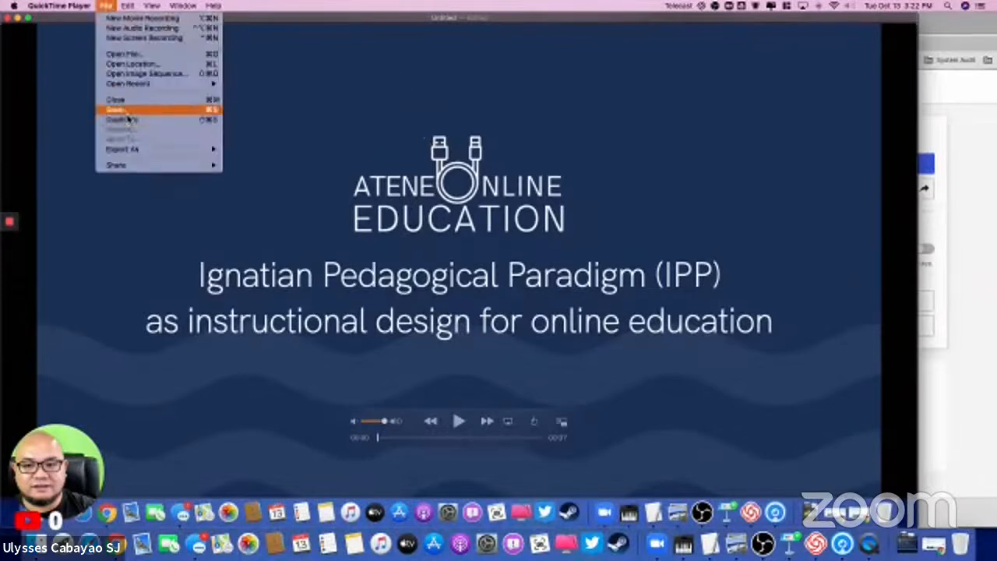
left_click(164, 109)
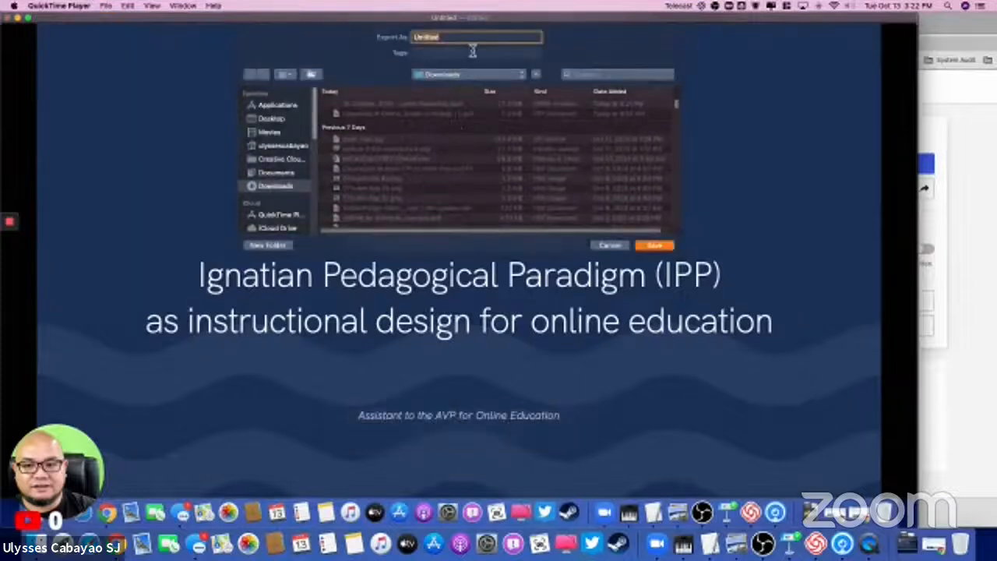
type("Ig")
left_click(661, 248)
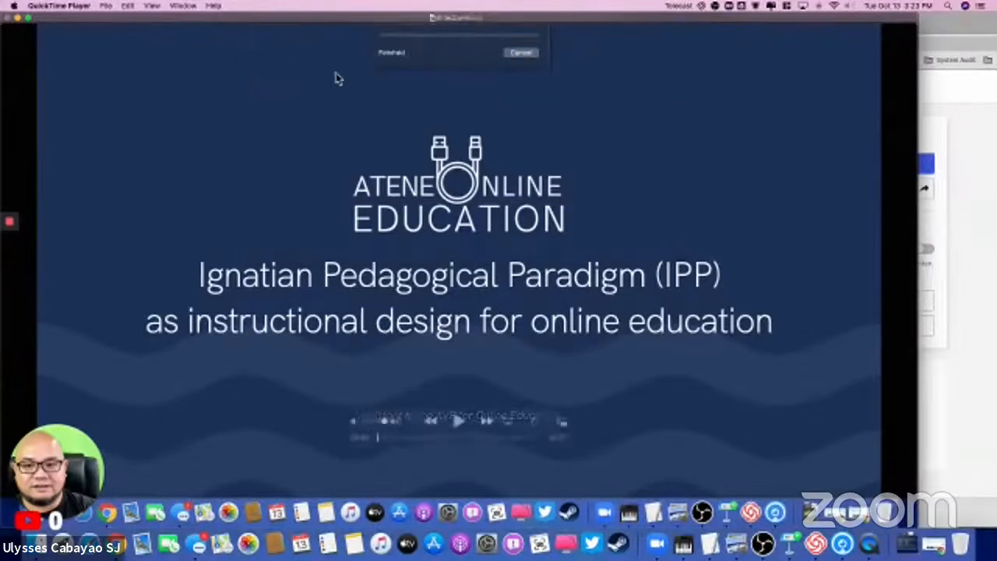
left_click(9, 17)
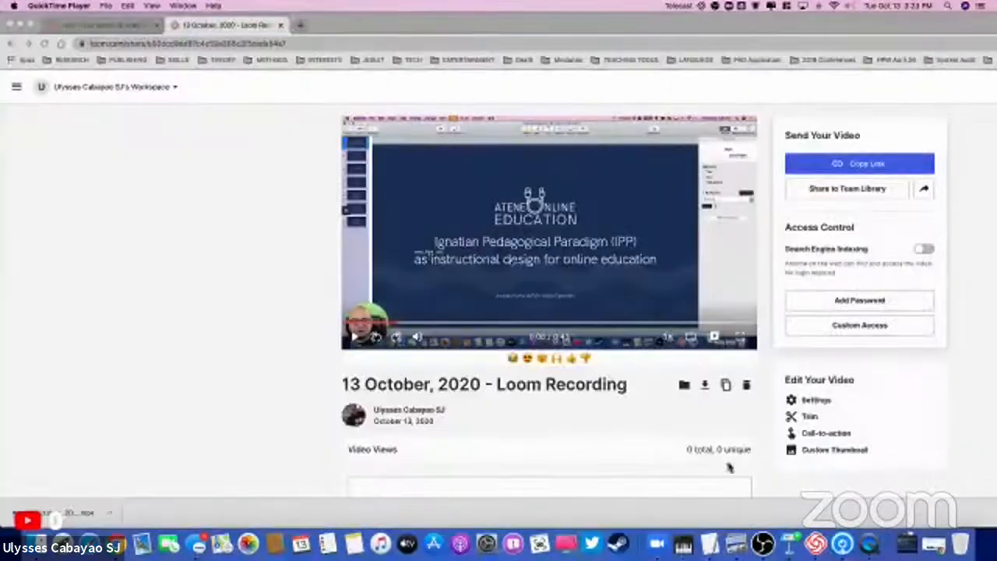
Step: Reopen the trimmed lecture video from Downloads, play its opening up to the Jesuit Education slide, and close it
left_click(906, 548)
left_click(412, 160)
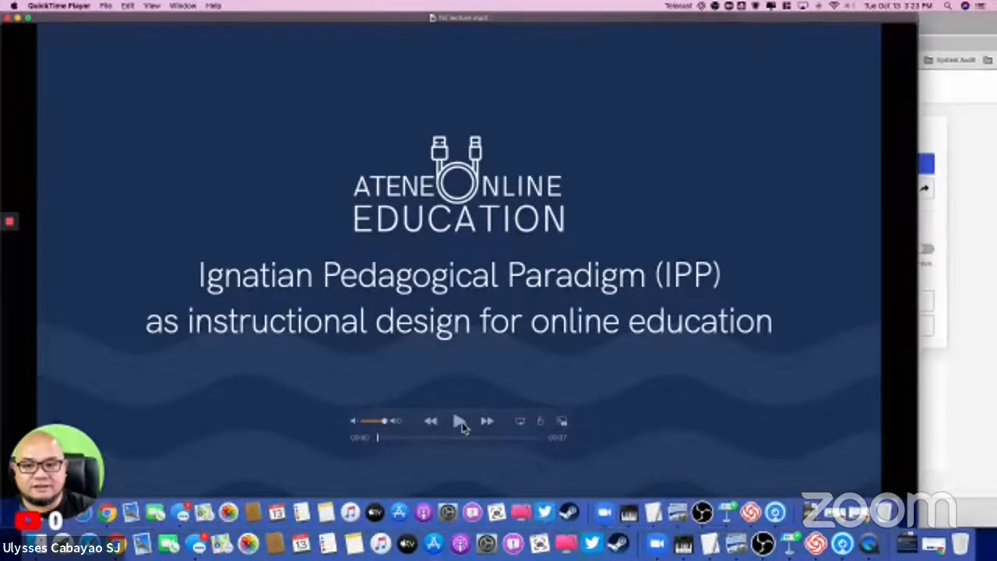
left_click(459, 422)
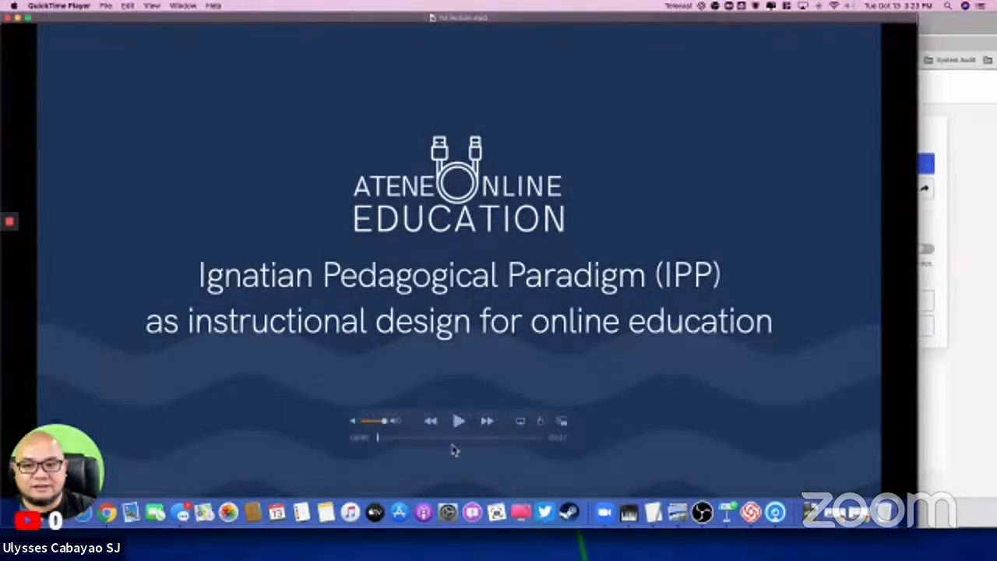
left_click(458, 421)
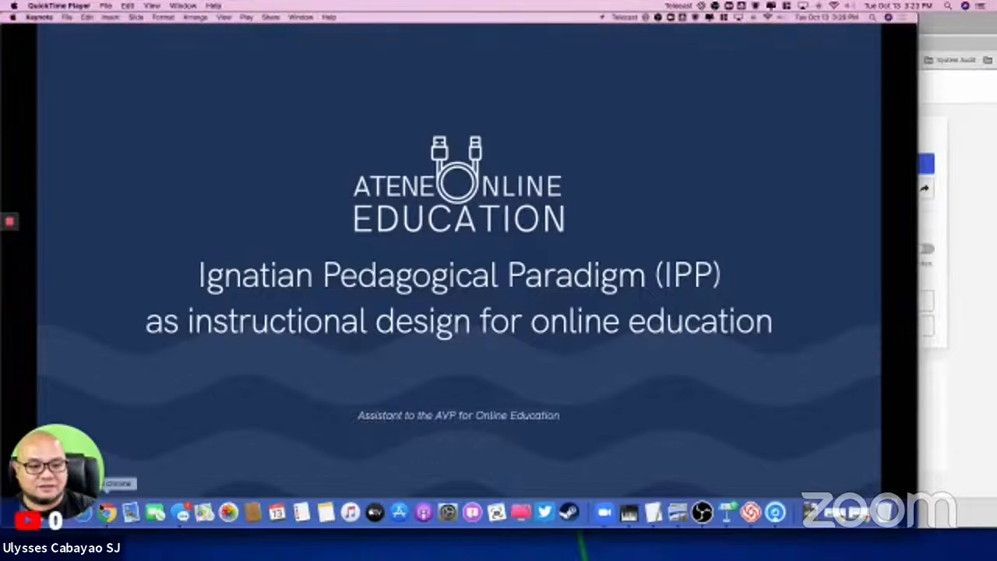
left_click_drag(69, 457, 119, 140)
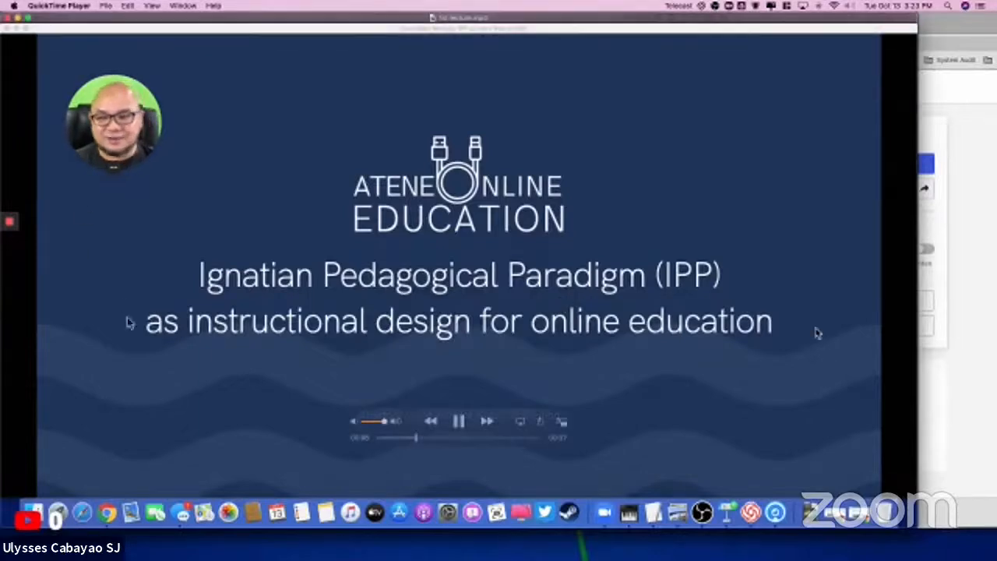
left_click(458, 423)
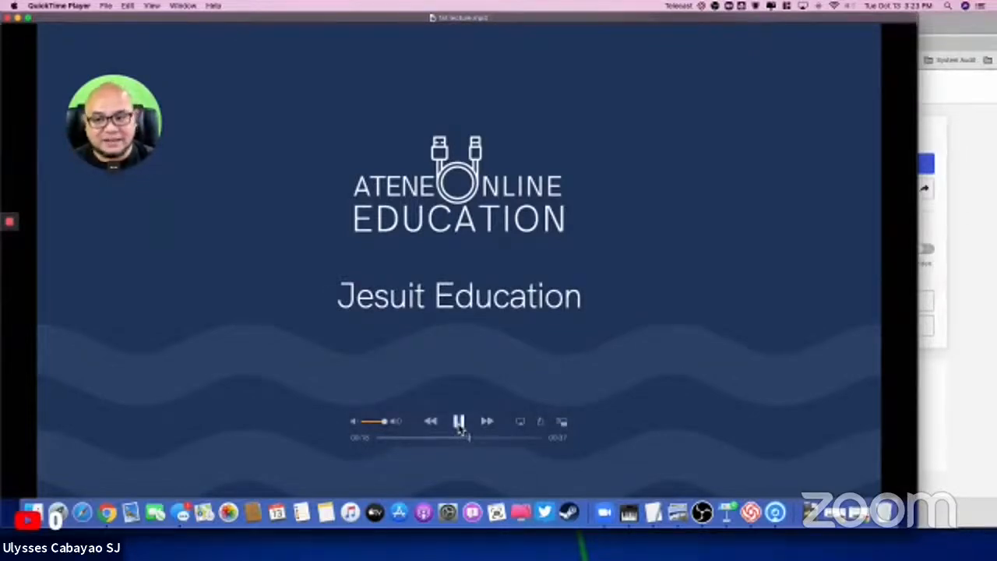
left_click(14, 19)
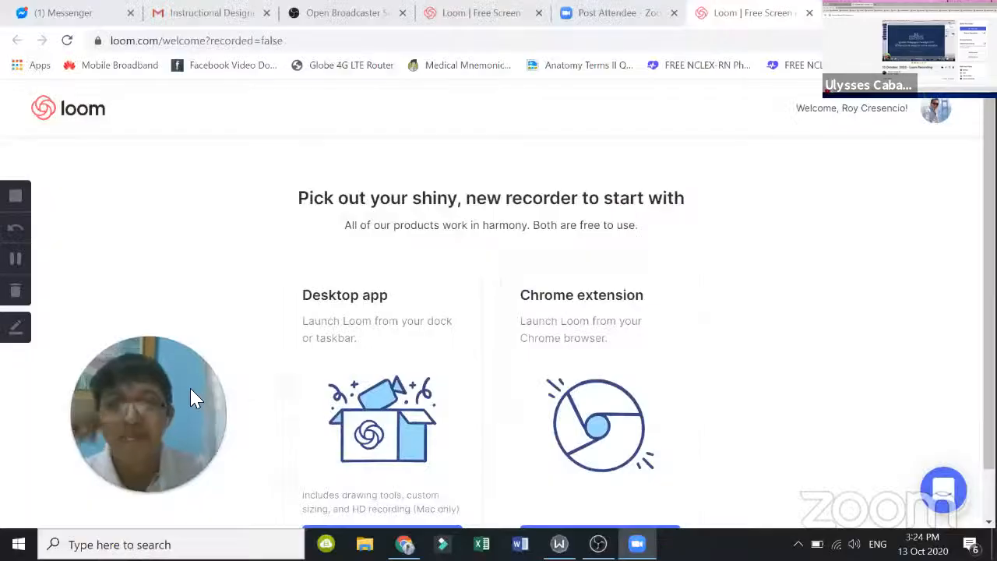
left_click_drag(190, 388, 231, 375)
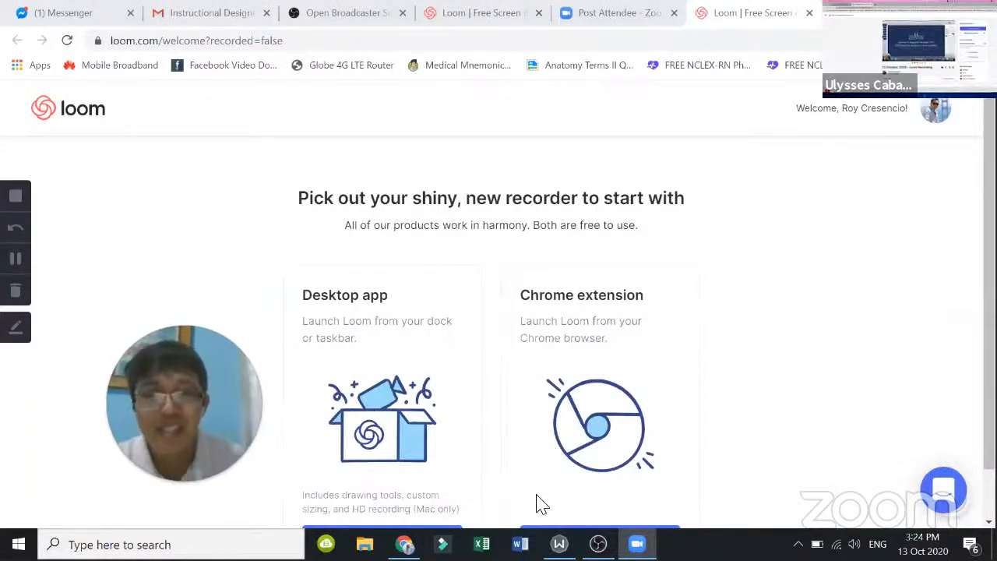
mouse_move(239, 410)
mouse_move(180, 485)
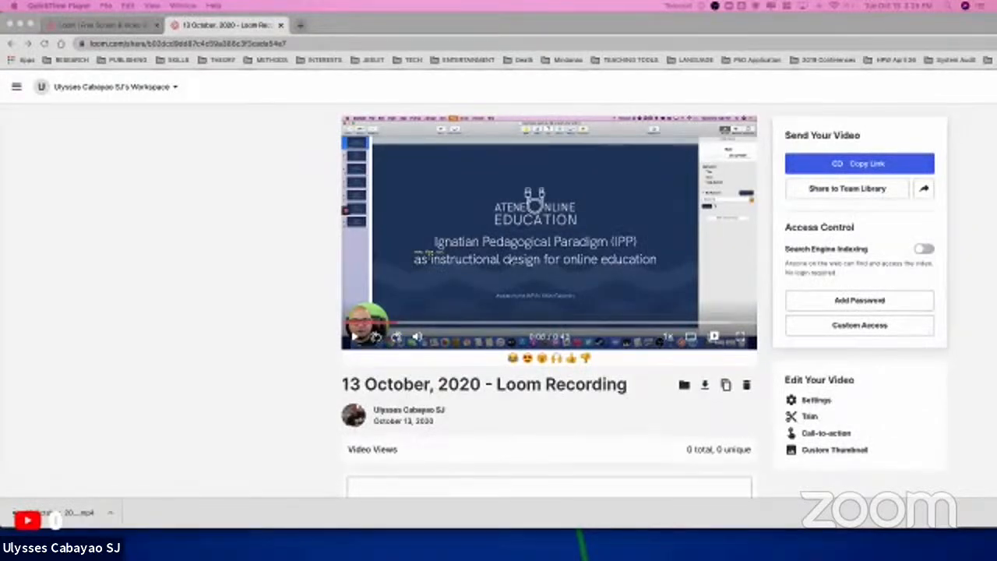
Step: Switch to Loom in Chrome and open the "What is Indigenism?" video from the Personal Library
left_click(118, 89)
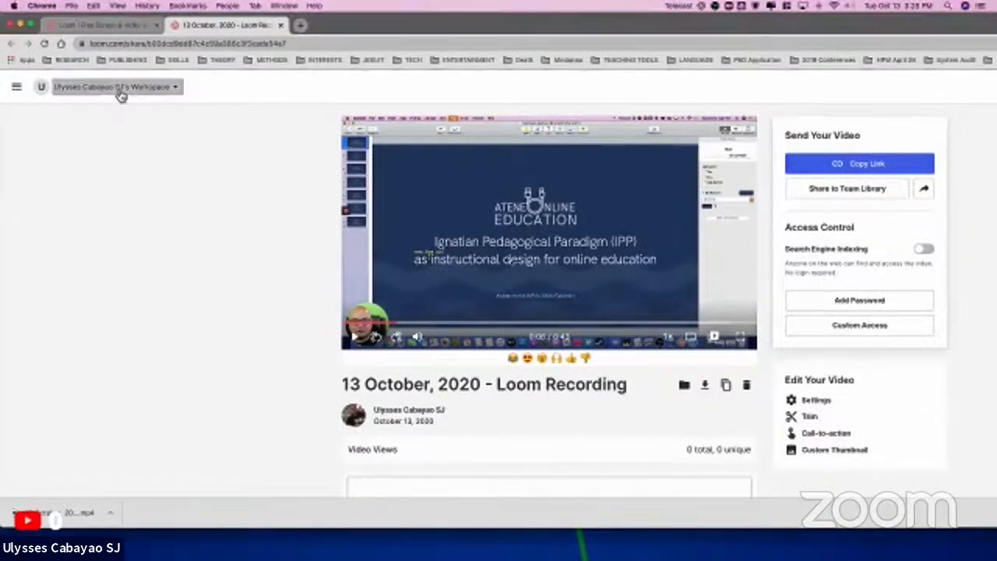
left_click(16, 87)
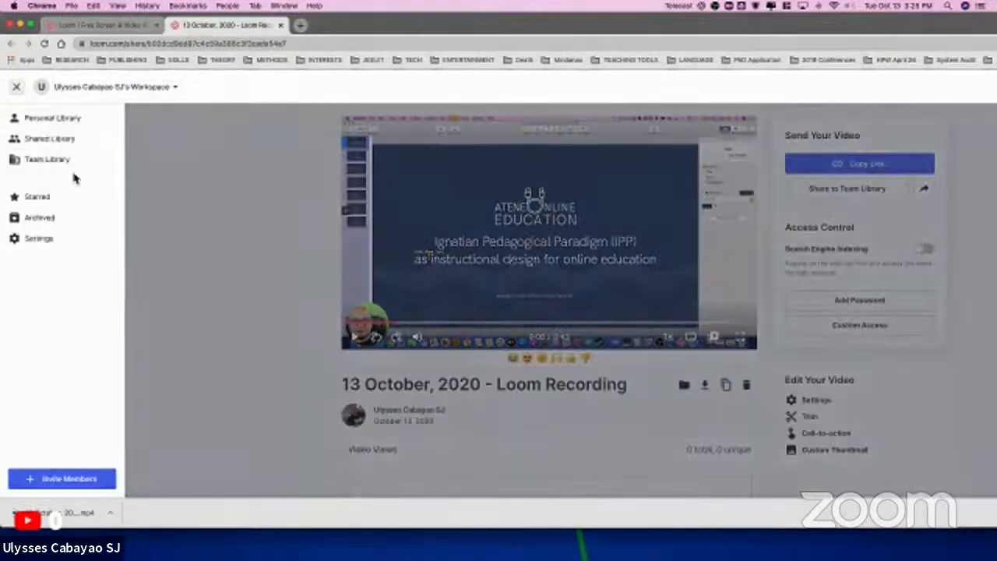
left_click(48, 121)
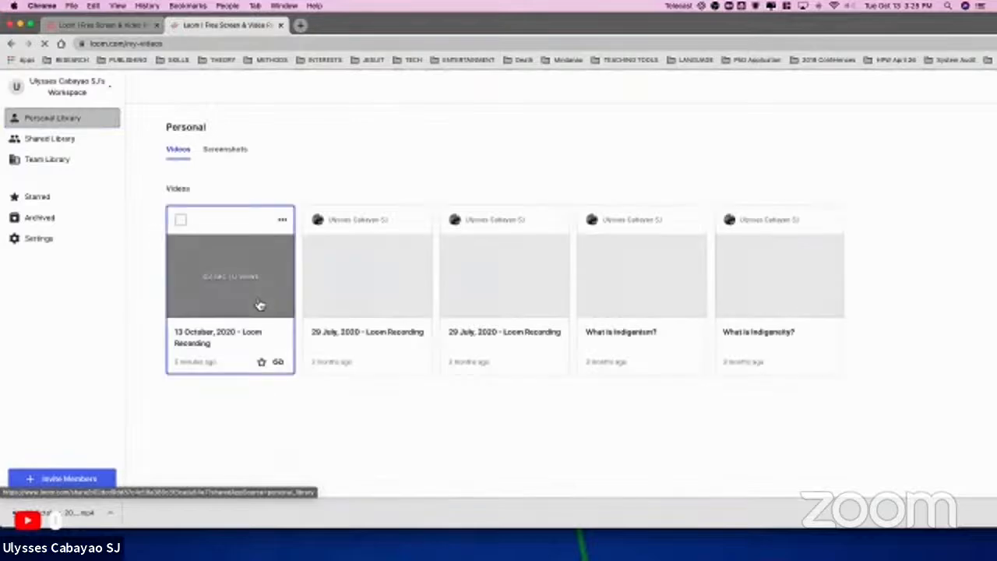
scroll(389, 351, "down", 2)
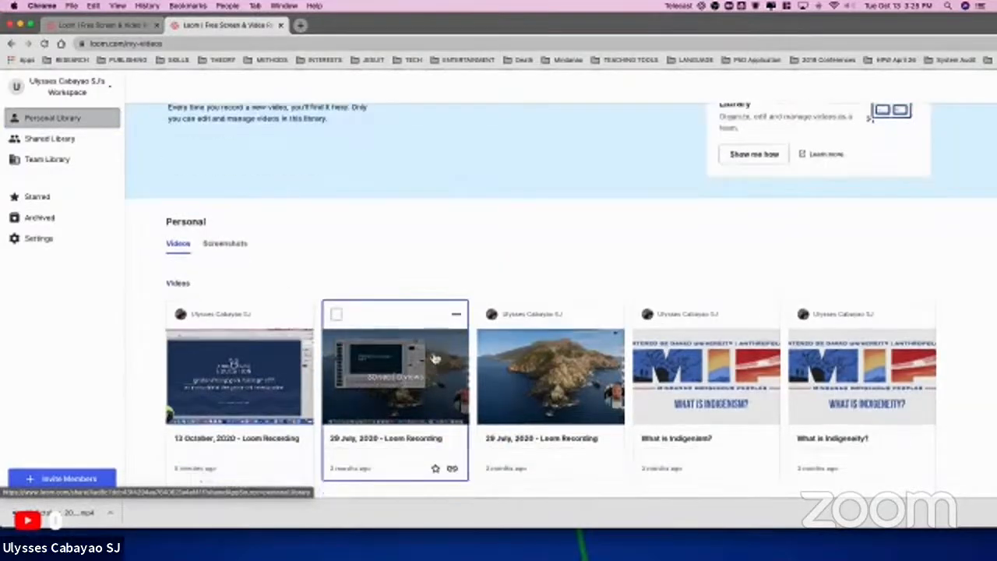
left_click(684, 408)
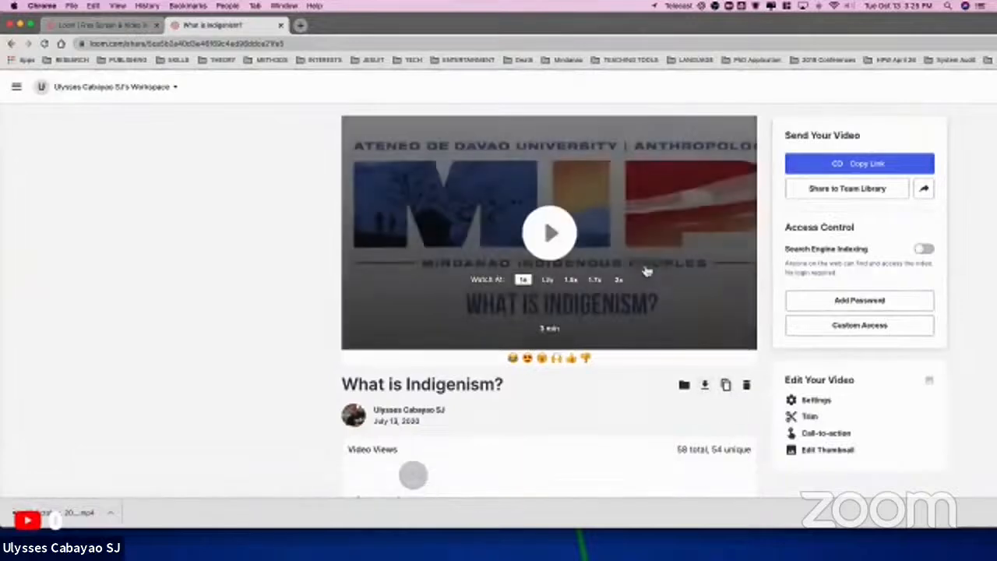
Step: Play the start of the Indigenism video, pause it, skip through to about 2:20, and close its tab
left_click(550, 233)
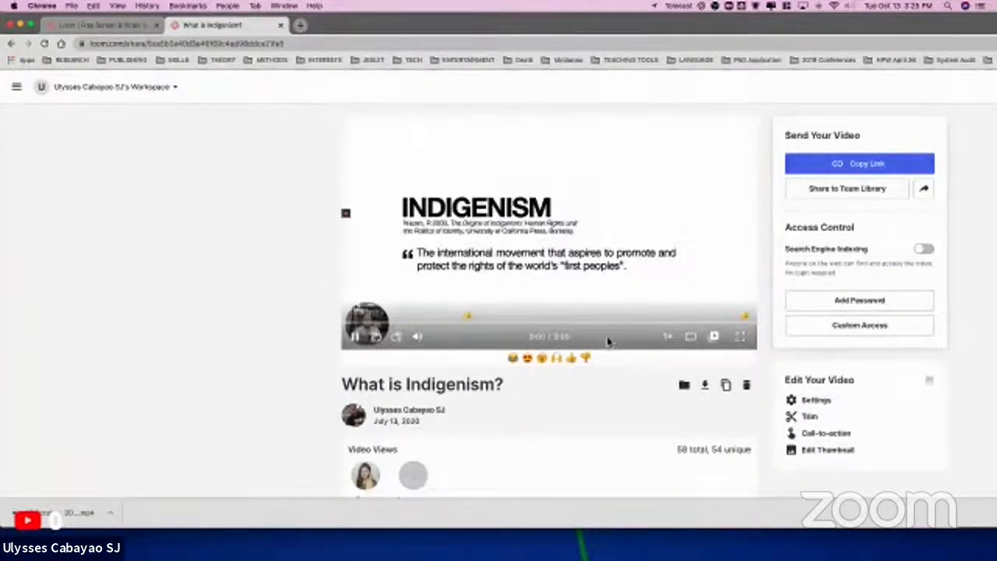
left_click(354, 339)
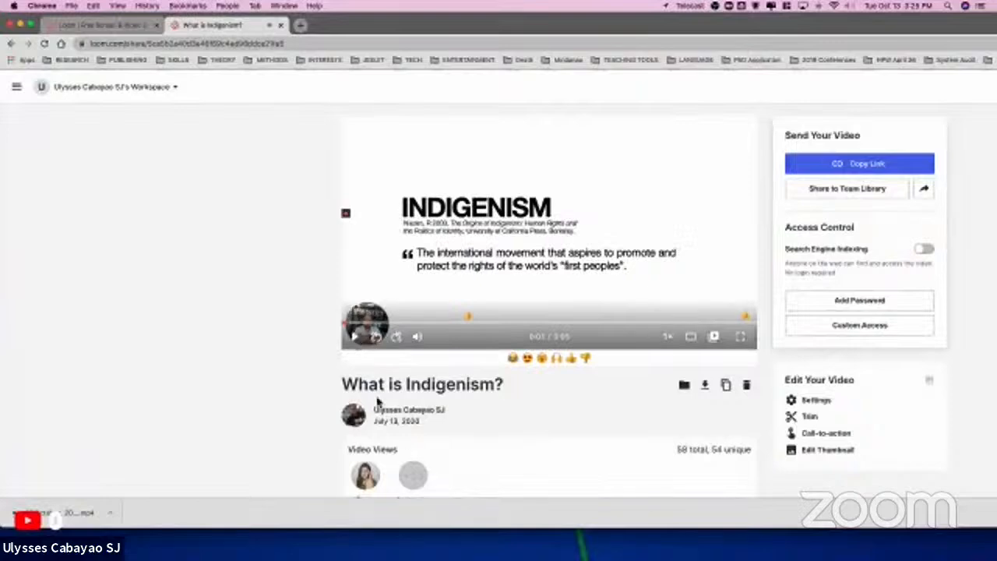
left_click(503, 321)
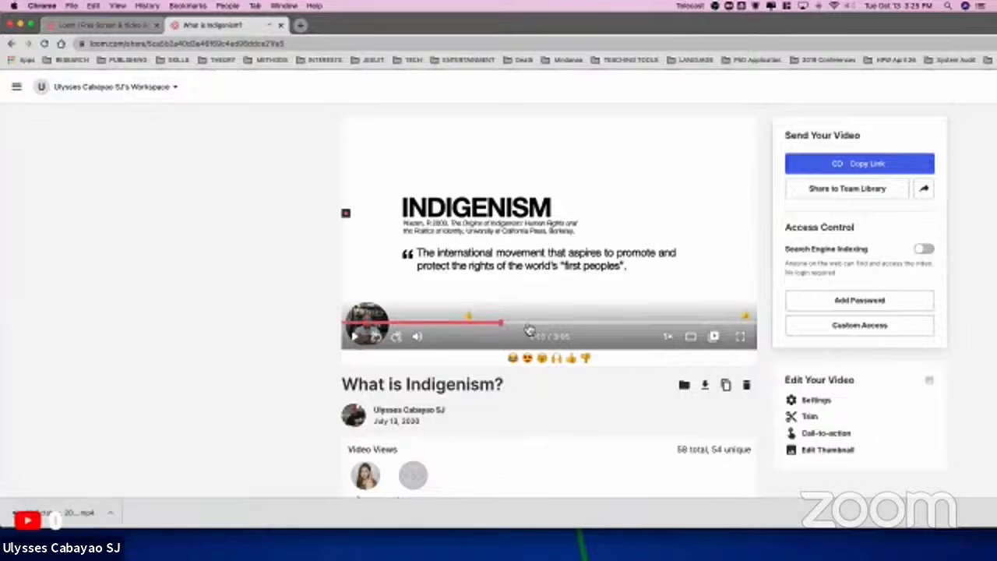
left_click(611, 321)
left_click(656, 322)
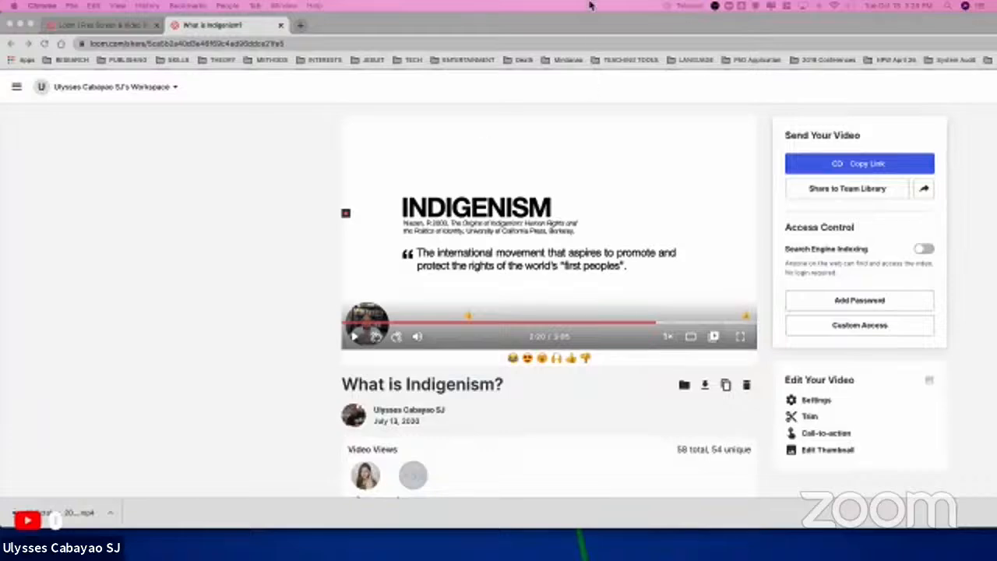
left_click(281, 26)
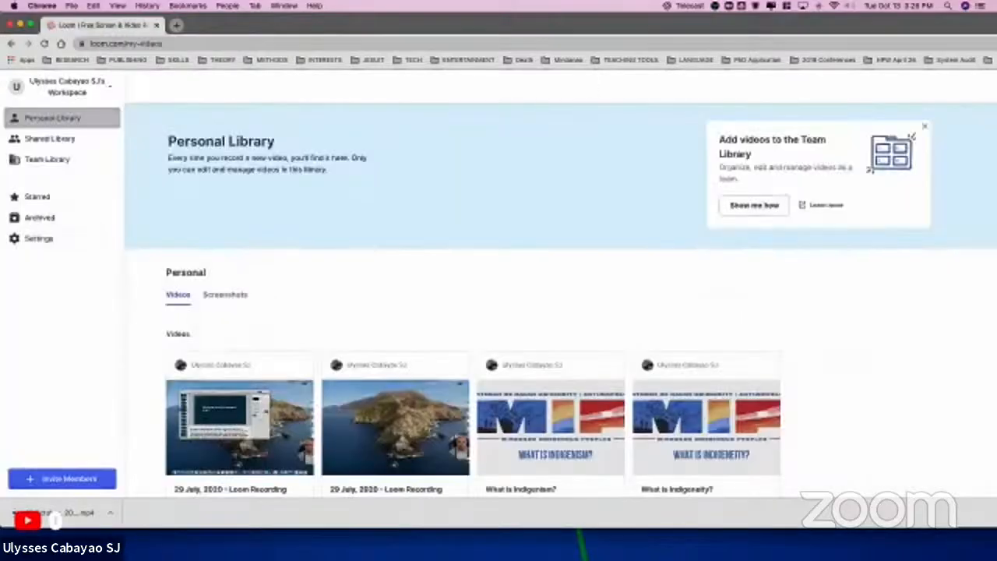
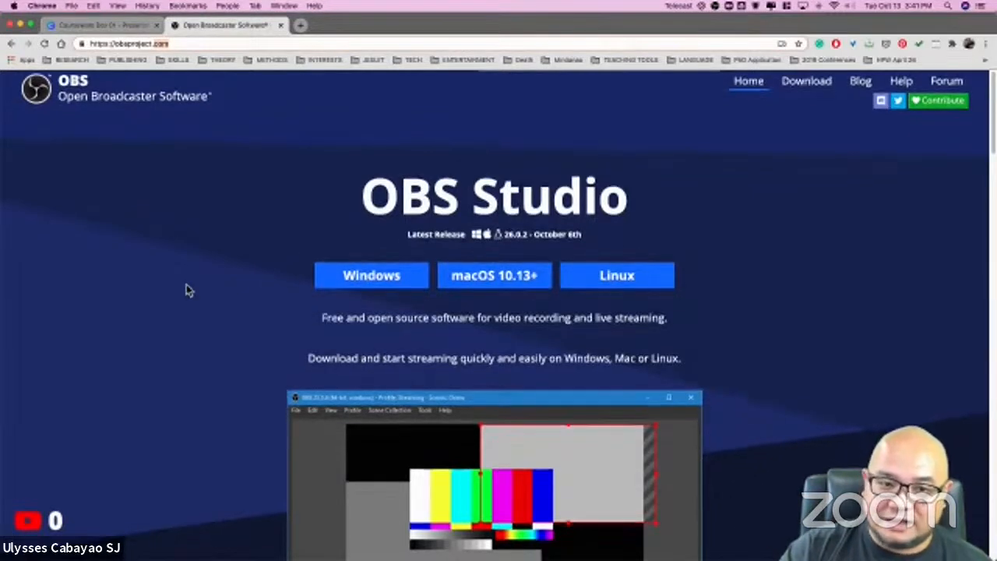
Step: Look over the OBS Studio home page, including its Windows, macOS and Linux download options
scroll(187, 296, "down", 2)
scroll(191, 321, "up", 2)
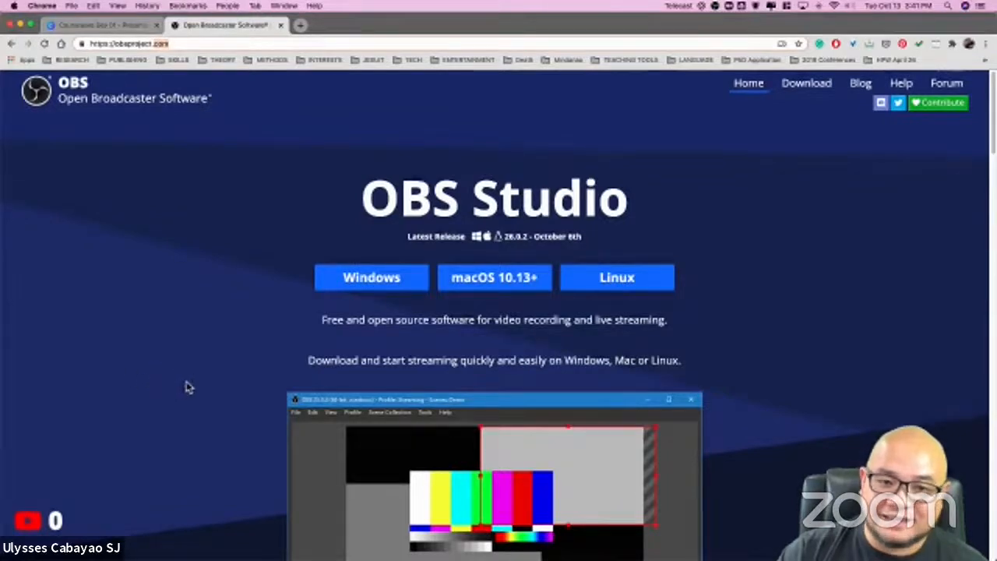
scroll(137, 385, "down", 1)
scroll(140, 383, "up", 1)
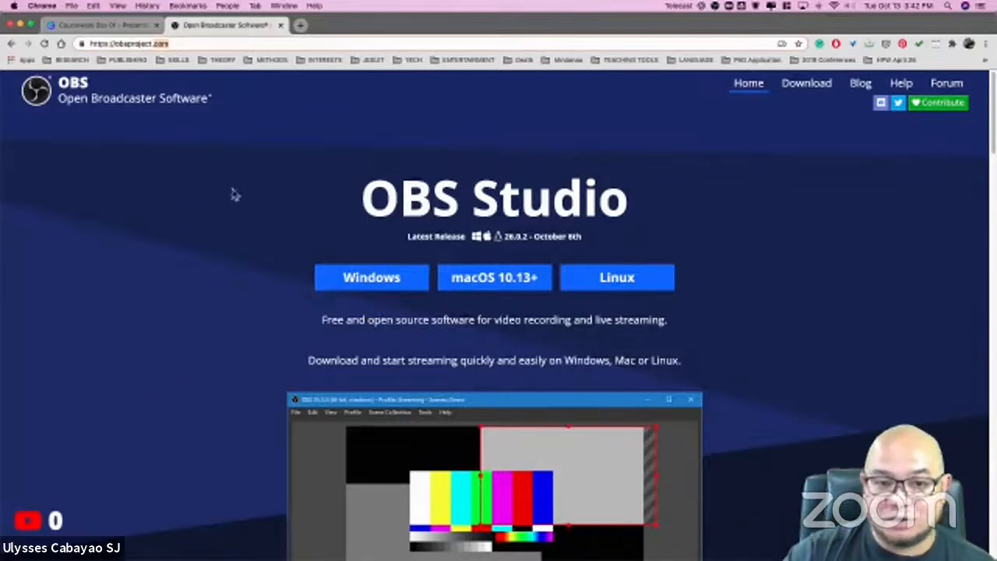
scroll(238, 224, "down", 1)
scroll(239, 224, "up", 1)
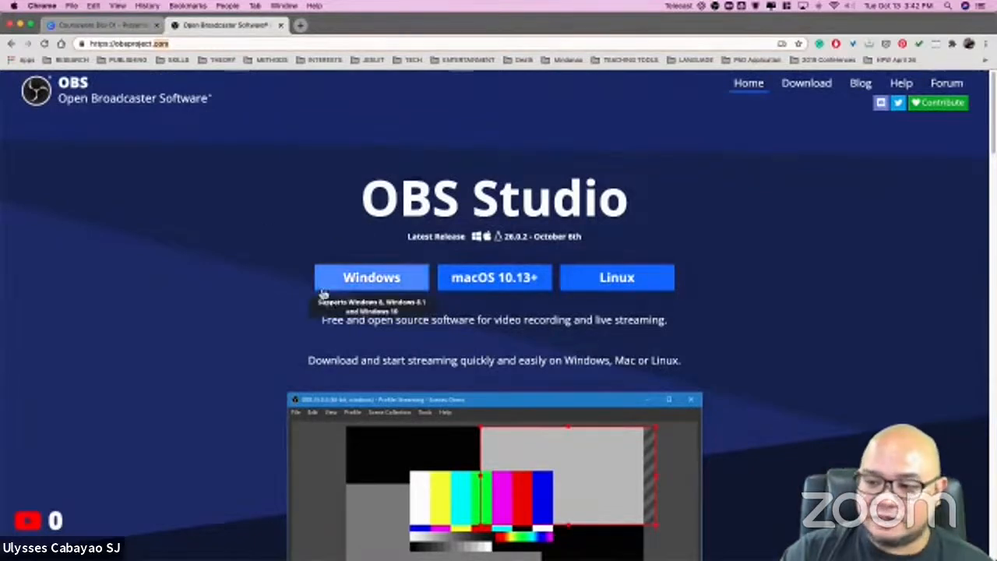
scroll(389, 340, "down", 1)
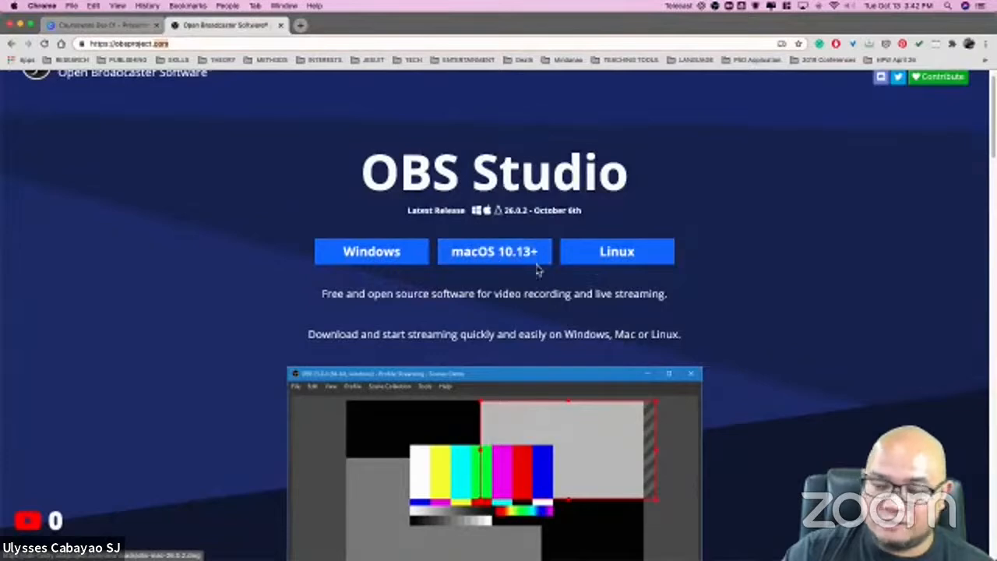
scroll(519, 269, "up", 1)
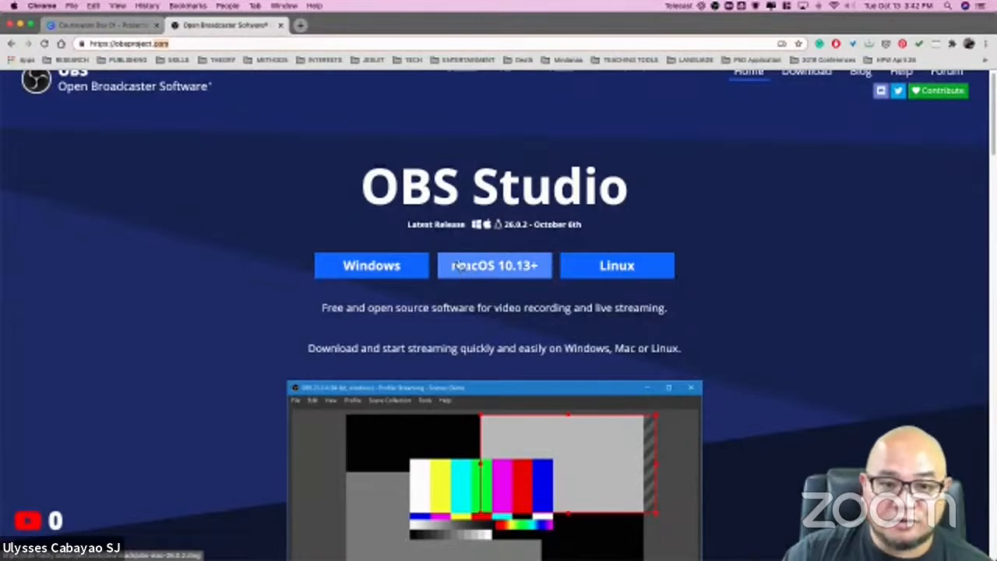
scroll(461, 266, "up", 1)
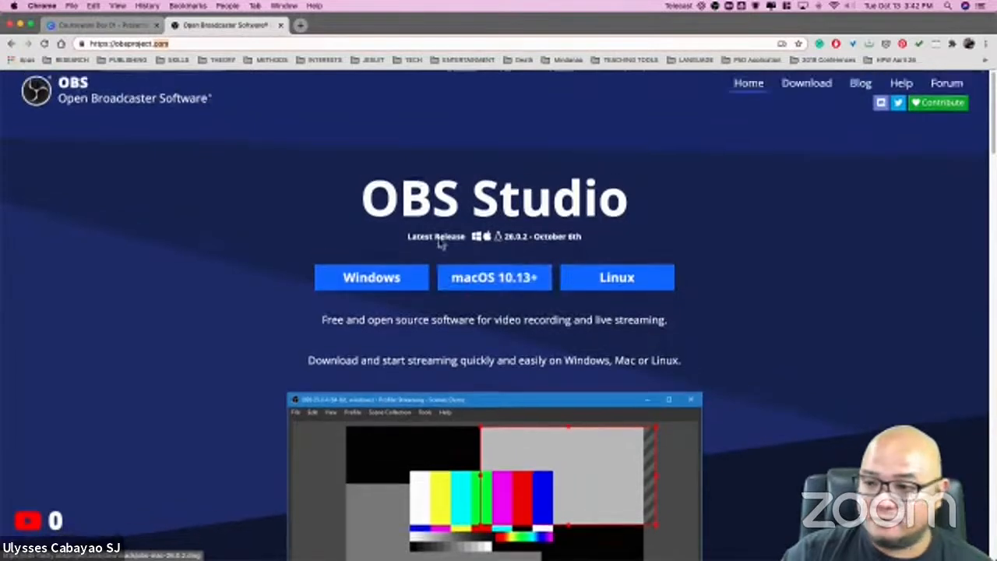
Step: Minimize the browser to switch to OBS Studio, and toggle Studio Mode off and back on
left_click(20, 24)
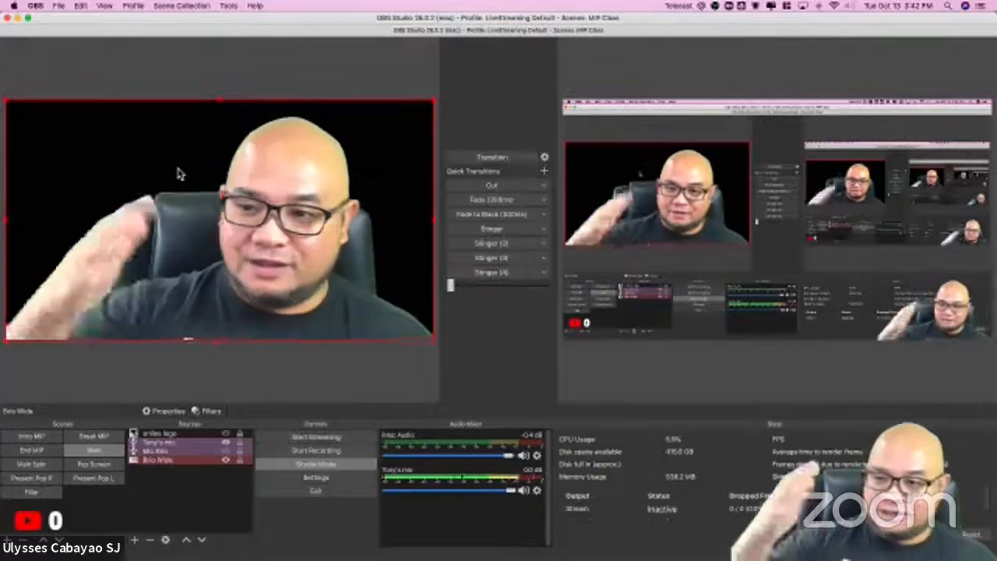
left_click(301, 467)
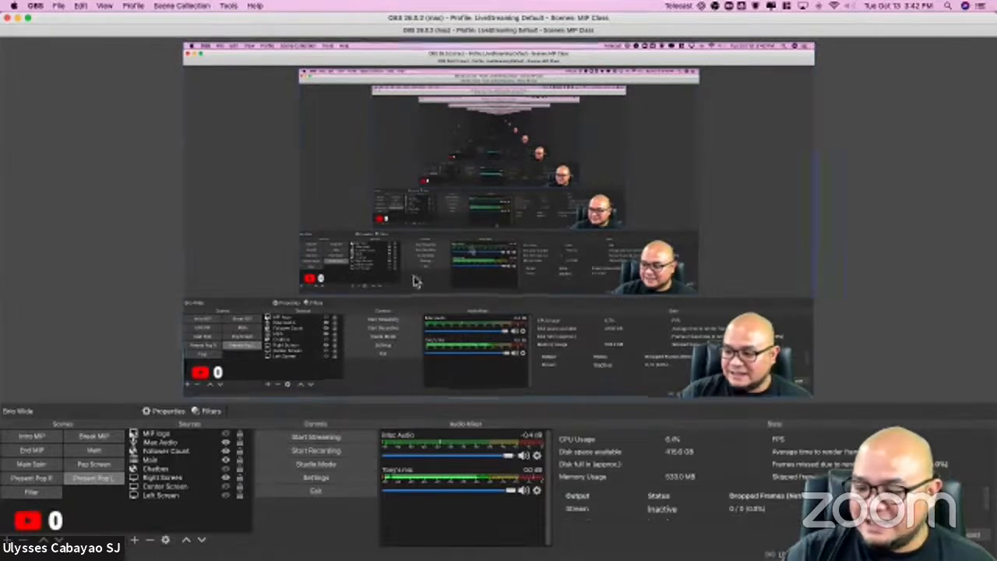
left_click(327, 466)
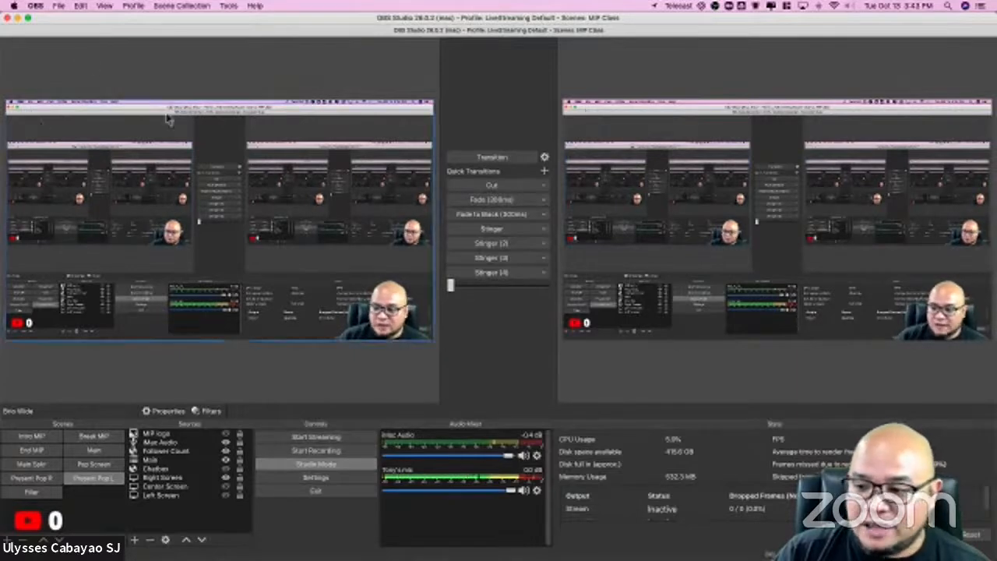
Step: Open the OBS preferences and switch between the General and Stream settings, ending on General
left_click(37, 6)
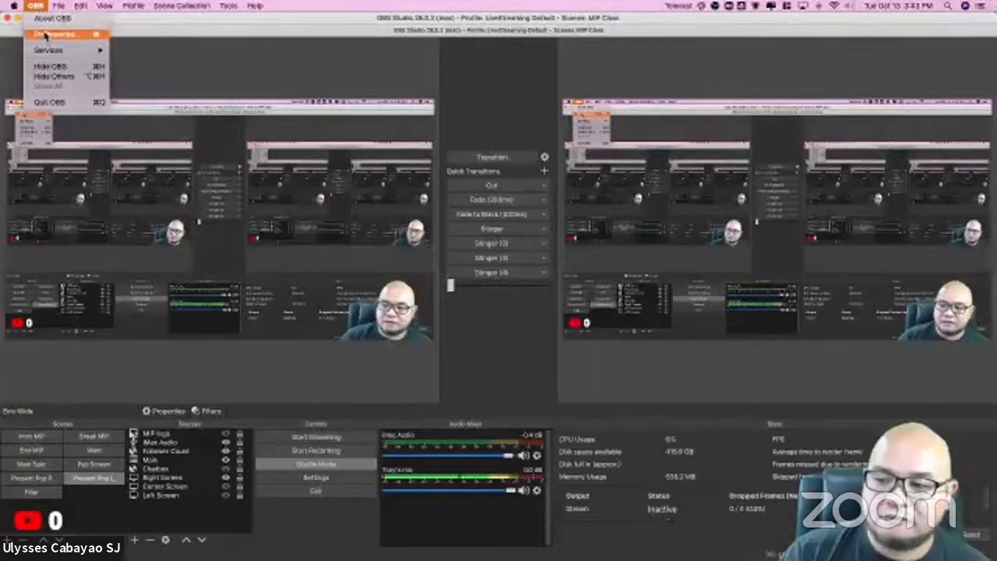
left_click(45, 36)
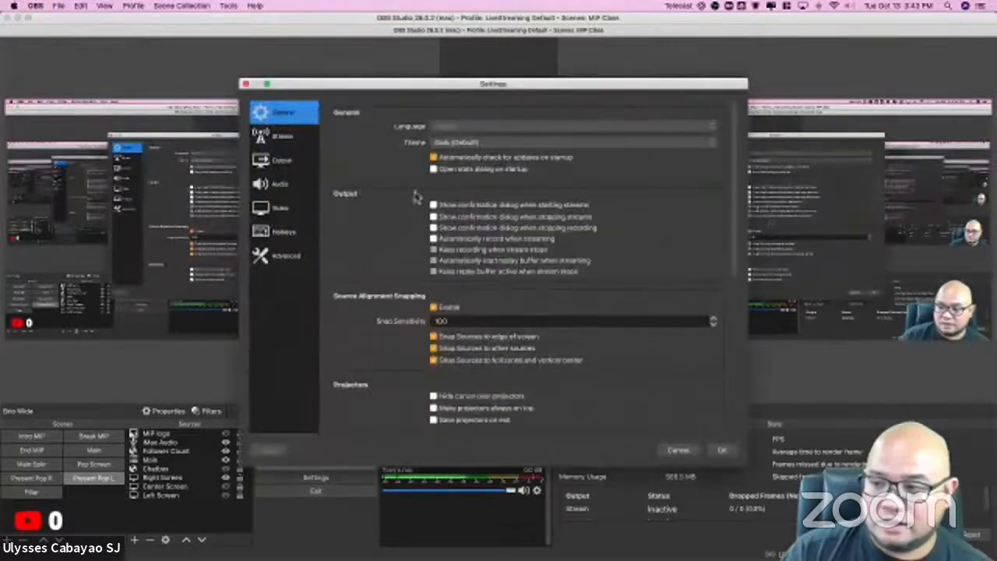
left_click_drag(345, 88, 293, 82)
left_click(230, 133)
left_click(226, 111)
left_click(226, 137)
left_click(226, 109)
left_click(234, 133)
left_click(227, 109)
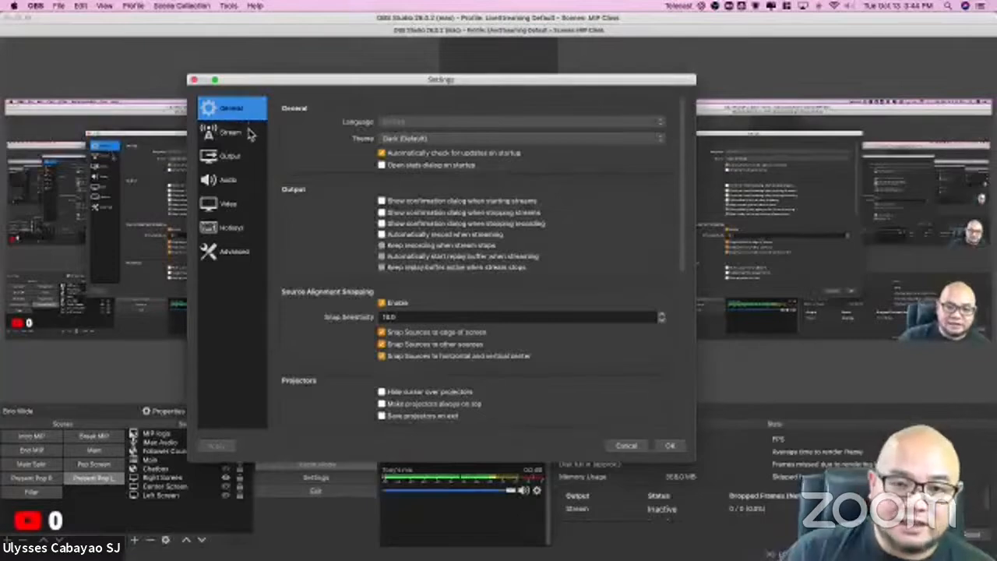
left_click_drag(274, 81, 298, 81)
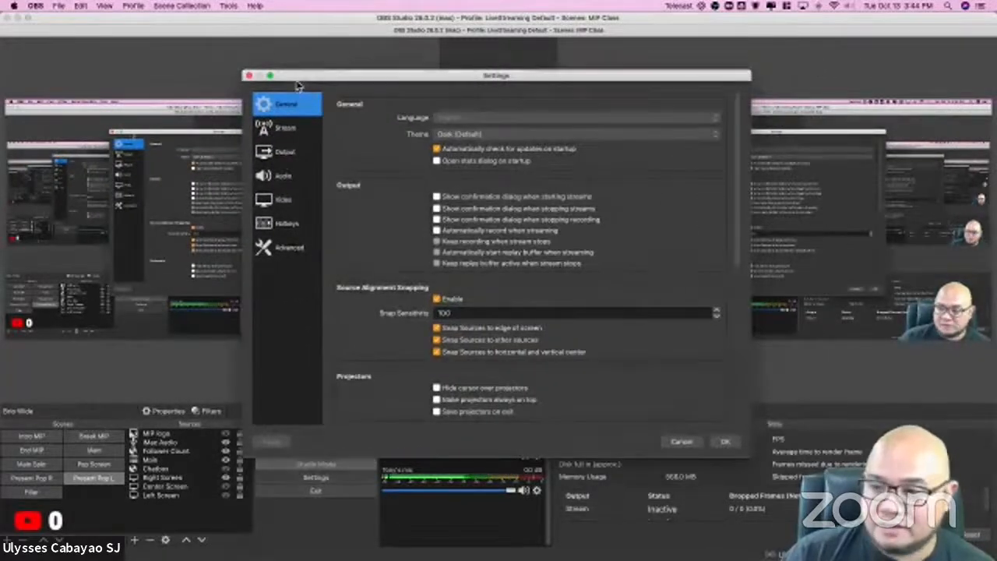
left_click_drag(298, 79, 325, 86)
left_click_drag(199, 22, 0, 24)
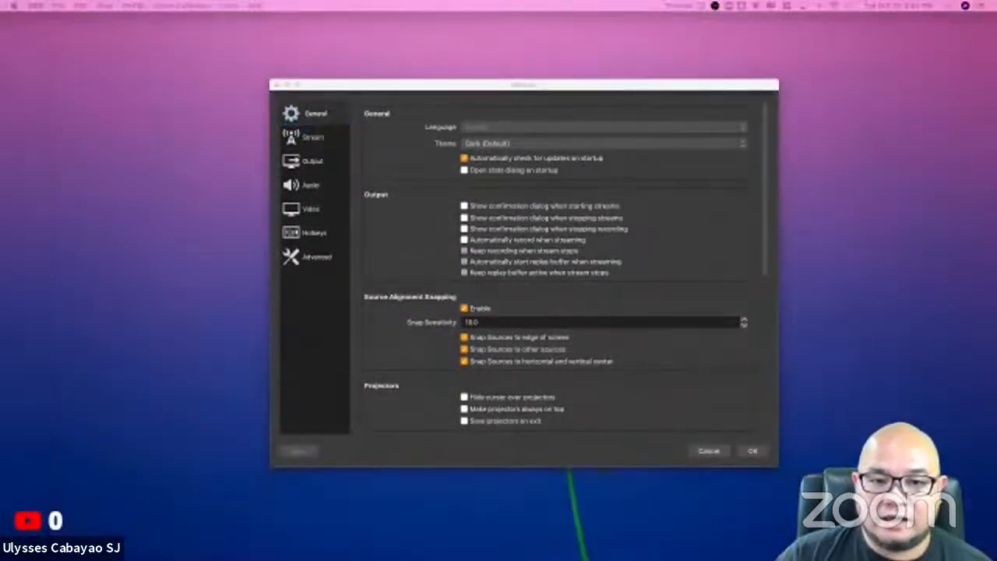
left_click_drag(0, 23, 108, 18)
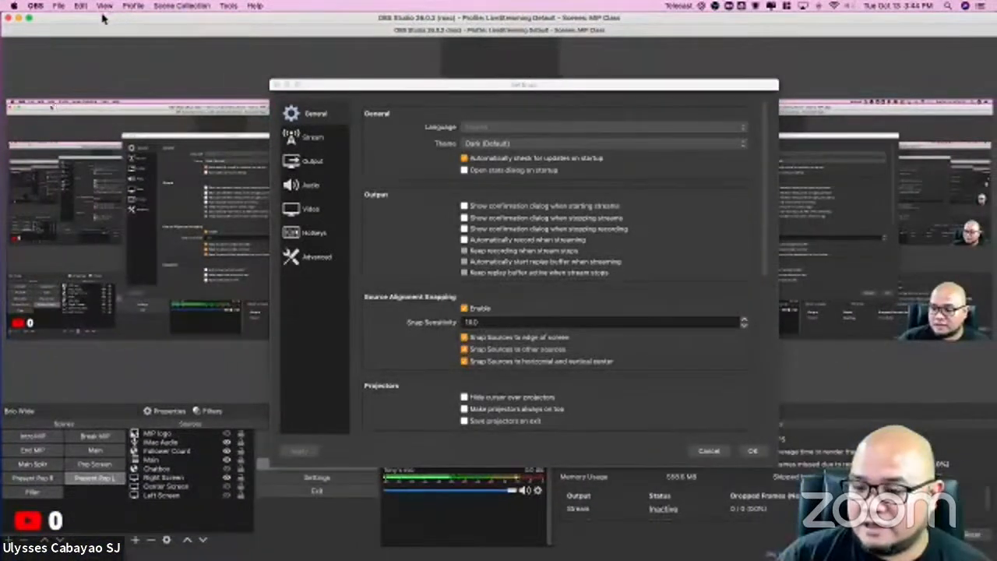
left_click(56, 6)
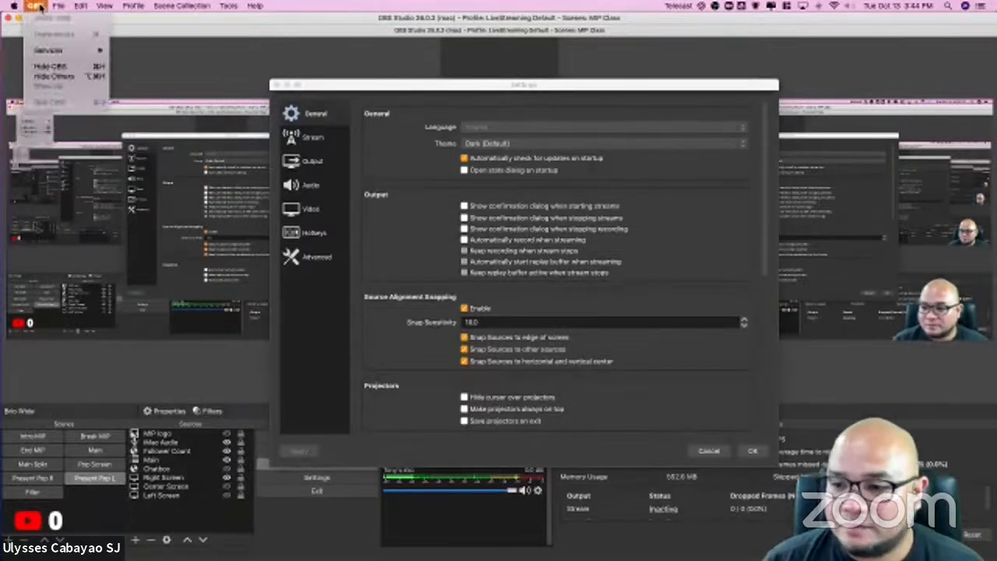
left_click(263, 28)
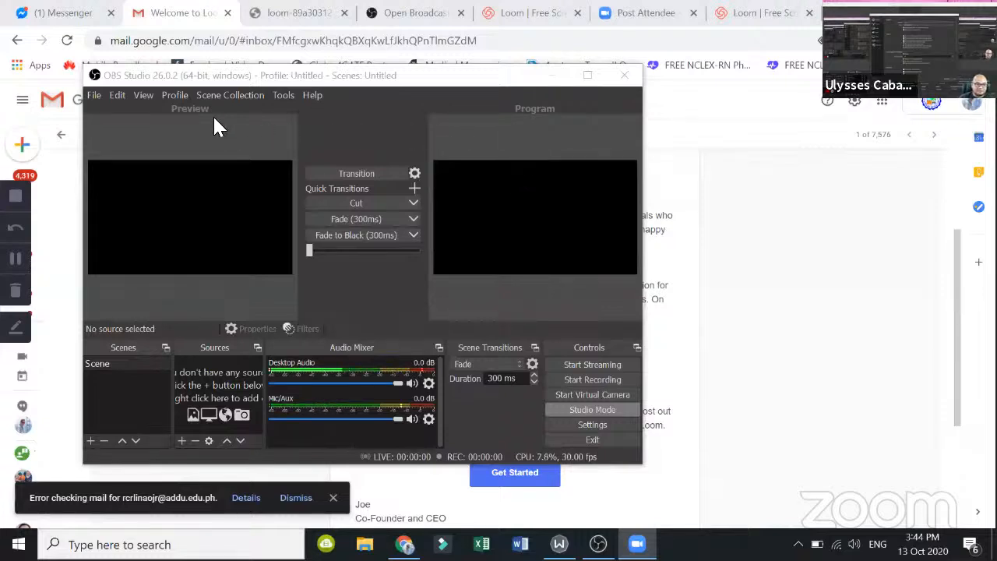
Step: Open the settings in the Windows version of OBS Studio
left_click(90, 93)
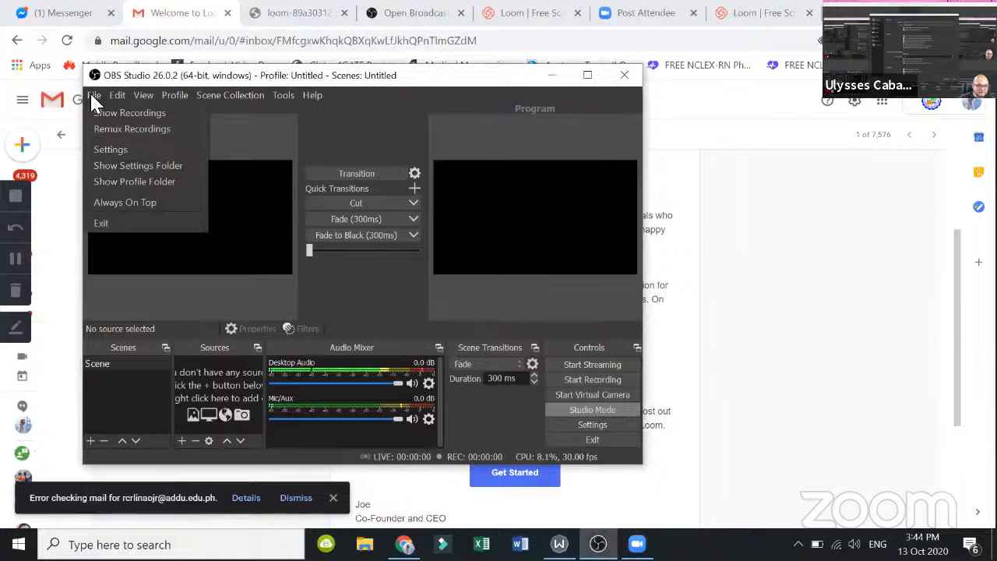
left_click(110, 150)
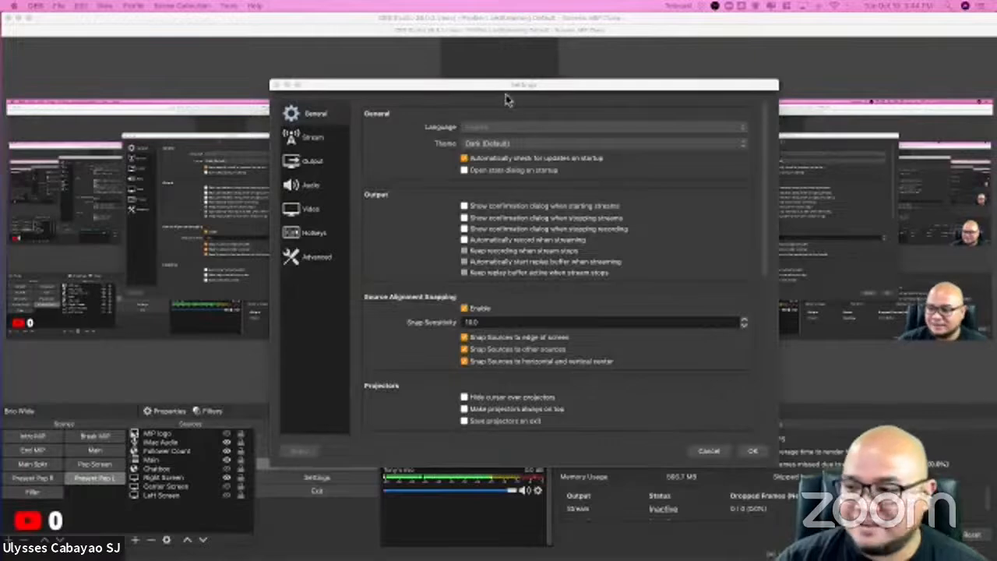
Step: Reposition the Mac's OBS Settings window, open its Output settings and look through the streaming and recording options
left_click_drag(490, 87, 394, 68)
left_click(216, 115)
left_click(211, 93)
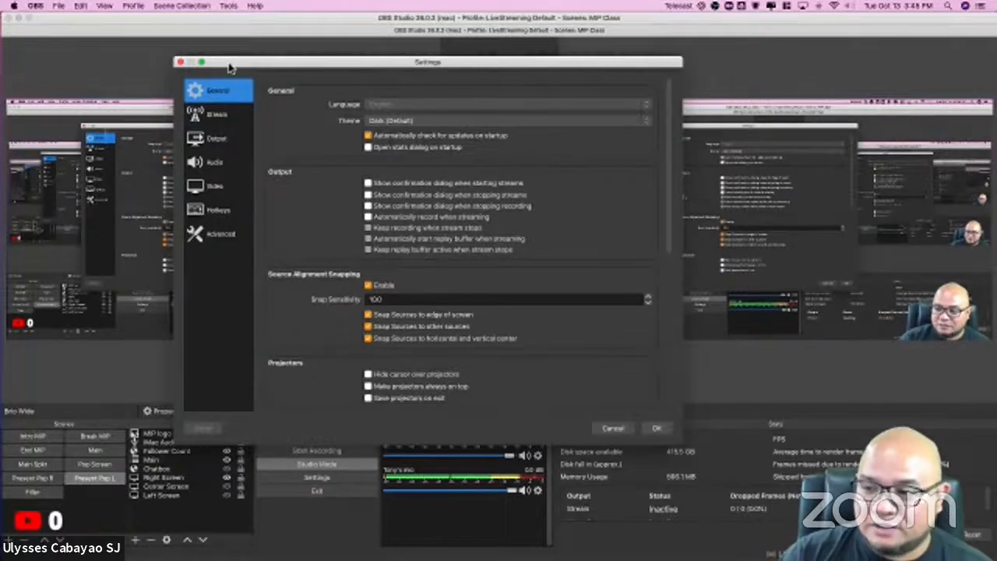
left_click_drag(228, 62, 236, 62)
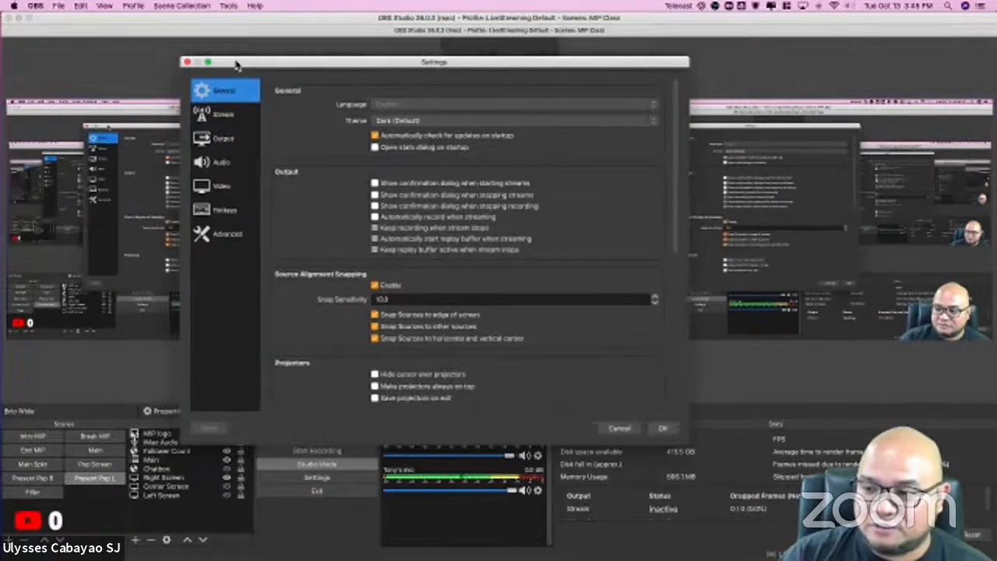
left_click(226, 140)
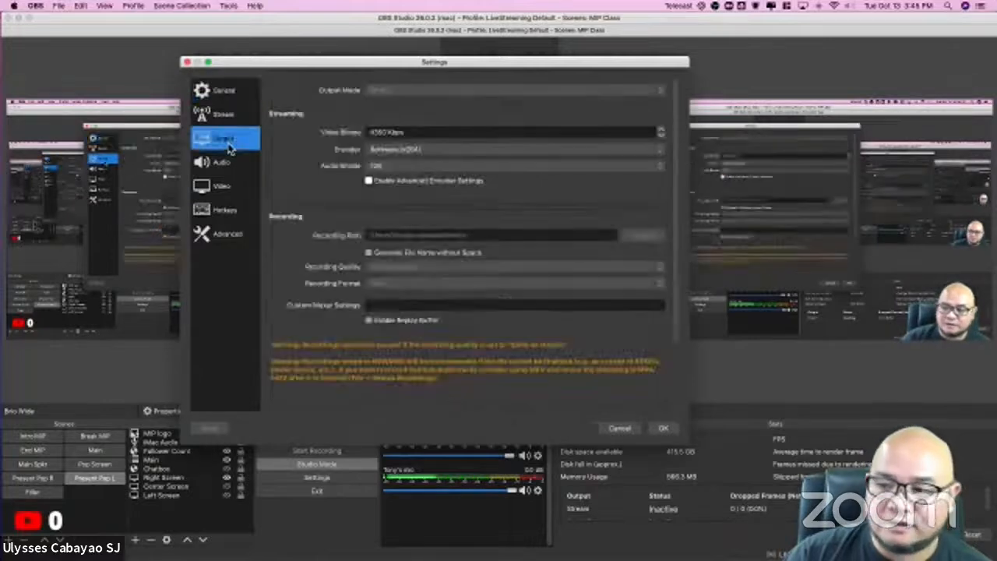
left_click(229, 89)
left_click(229, 139)
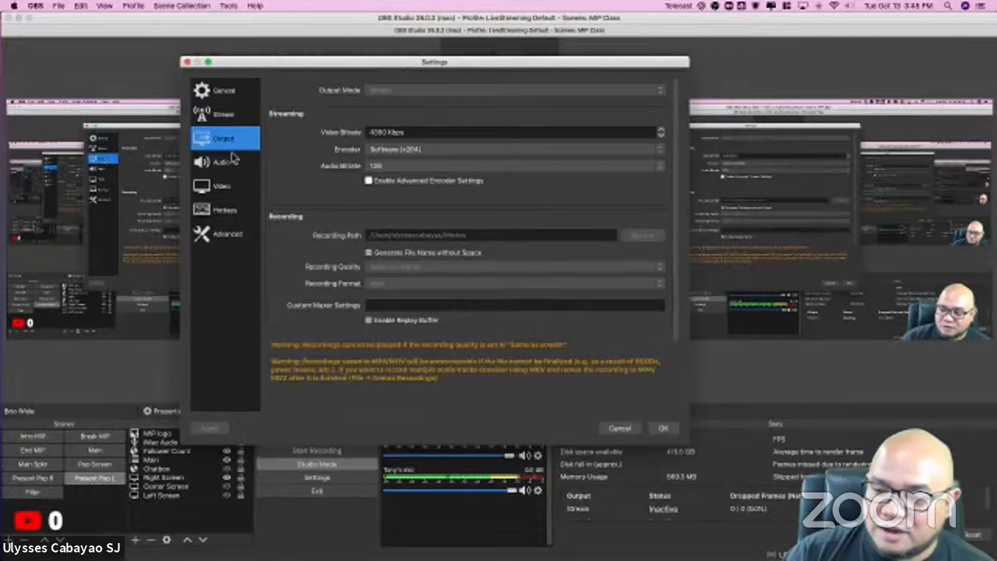
scroll(322, 306, "down", 3)
scroll(324, 309, "up", 2)
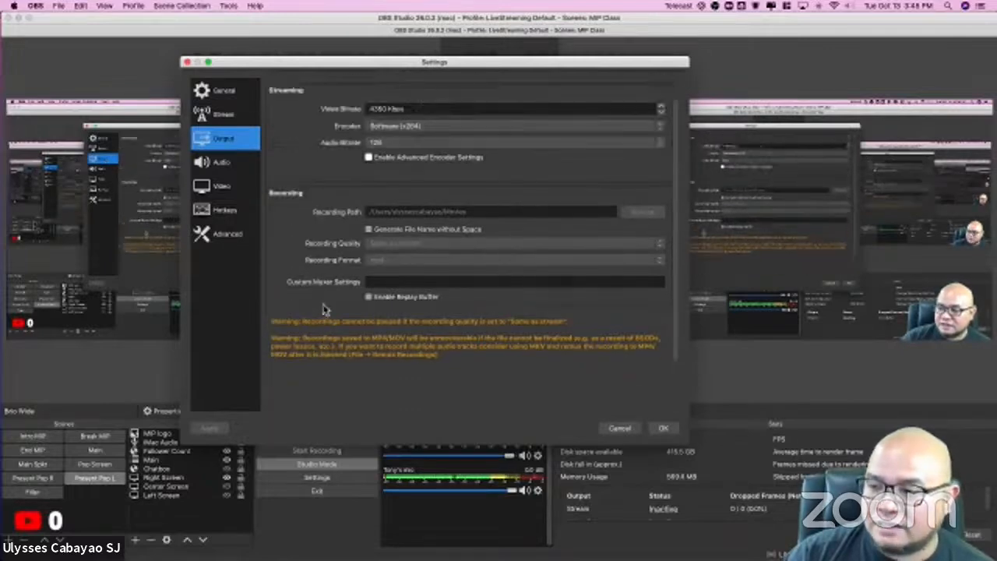
scroll(324, 309, "up", 1)
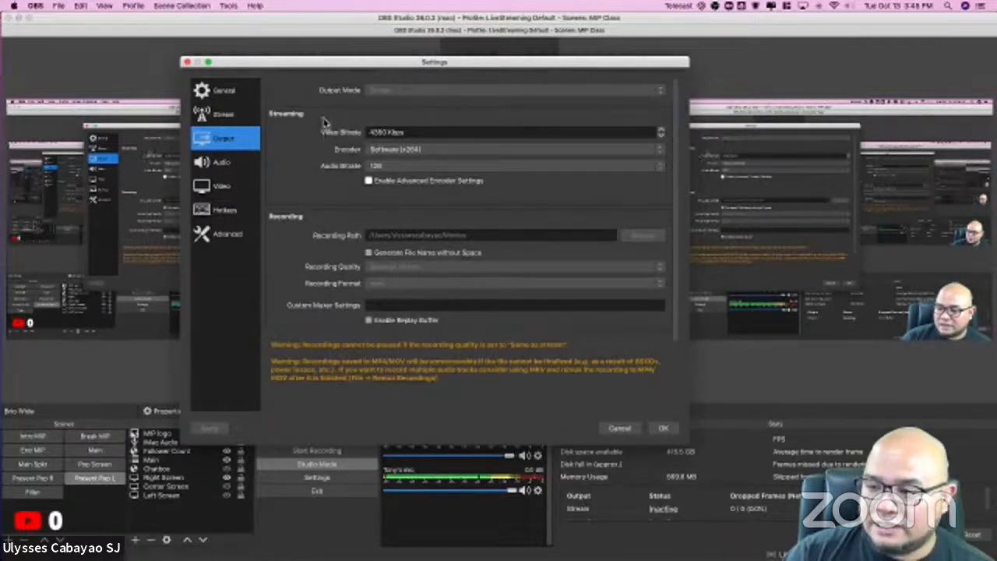
Step: Examine the Output Mode, Video Bitrate and Encoder options in the Output settings without changing them
left_click(404, 93)
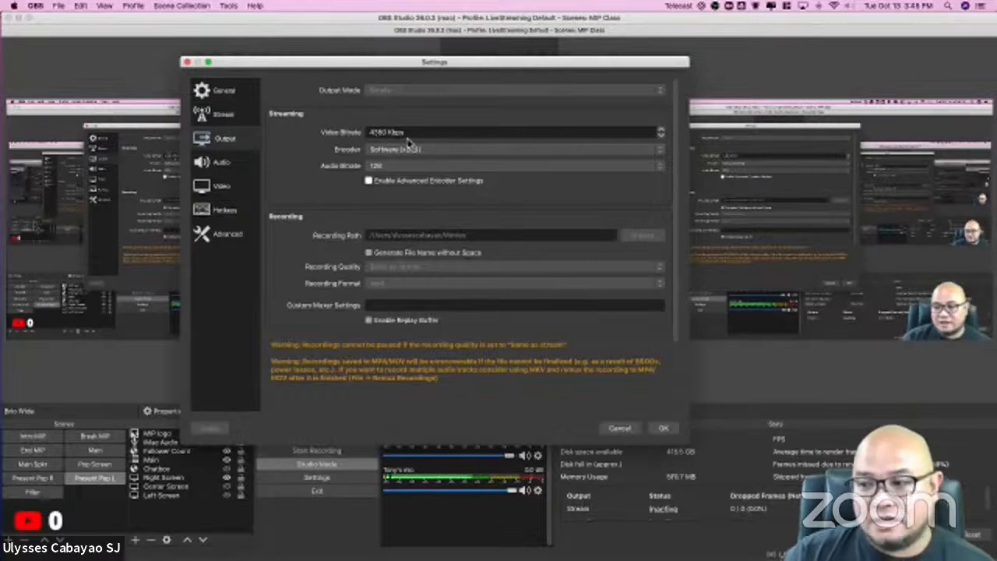
triple_click(374, 132)
left_click(332, 141)
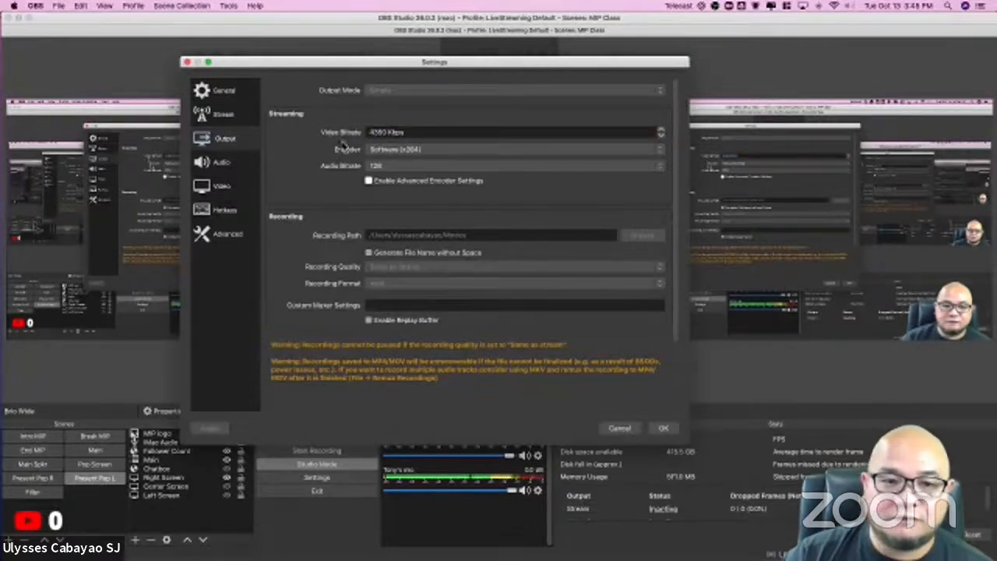
triple_click(381, 133)
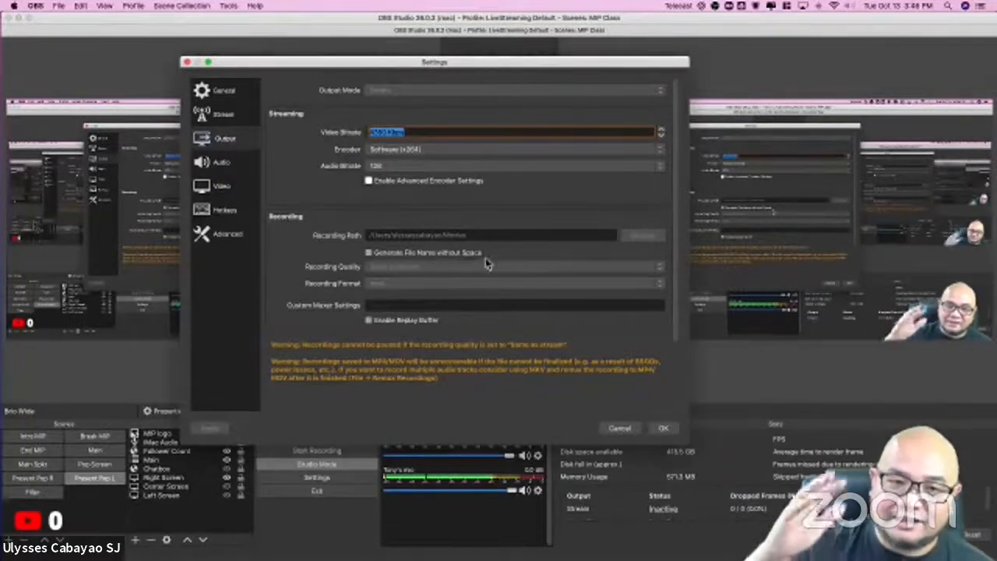
left_click(370, 133)
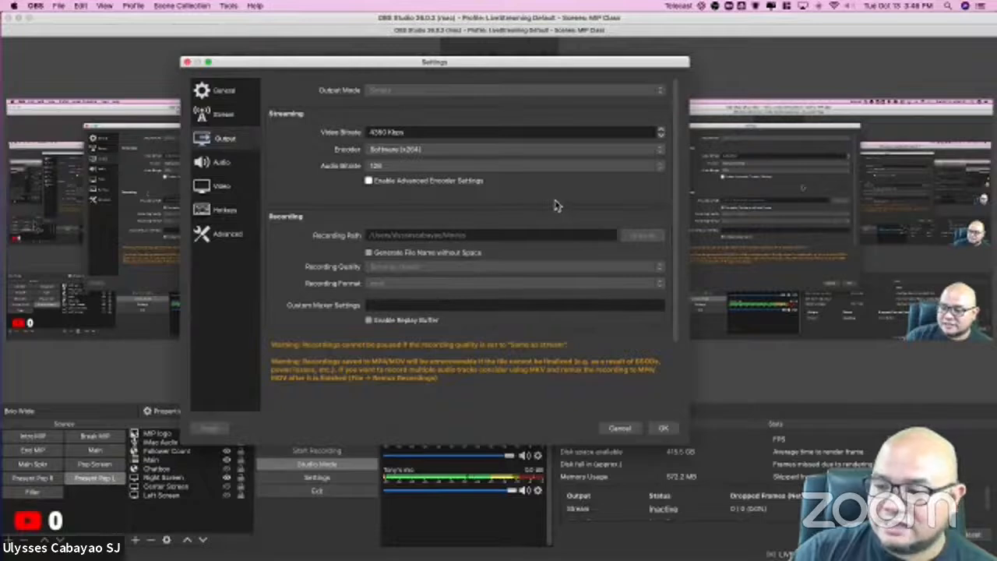
left_click(397, 154)
left_click(333, 152)
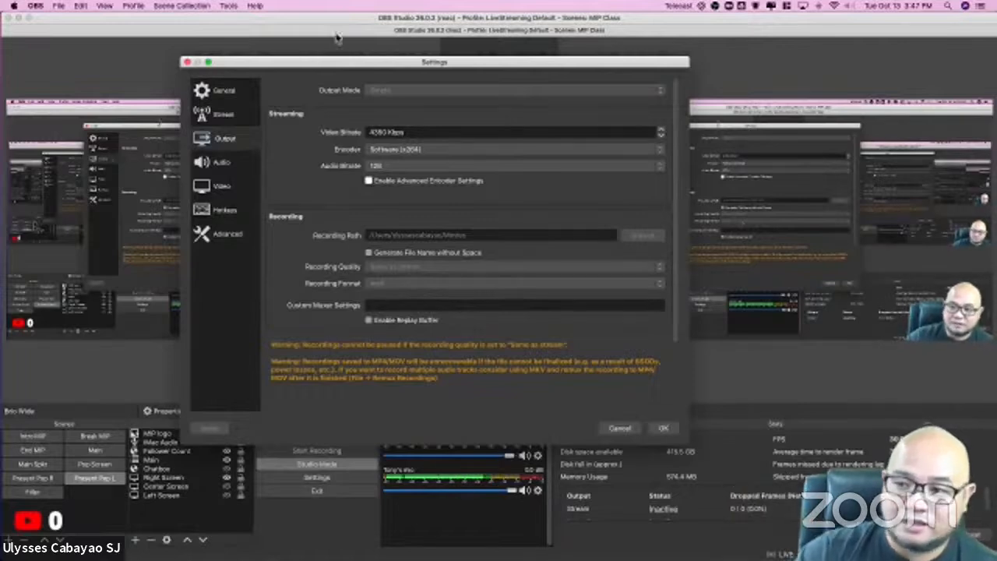
Step: Return to the Output settings and highlight the streaming Video Bitrate value to review it
left_click(236, 140)
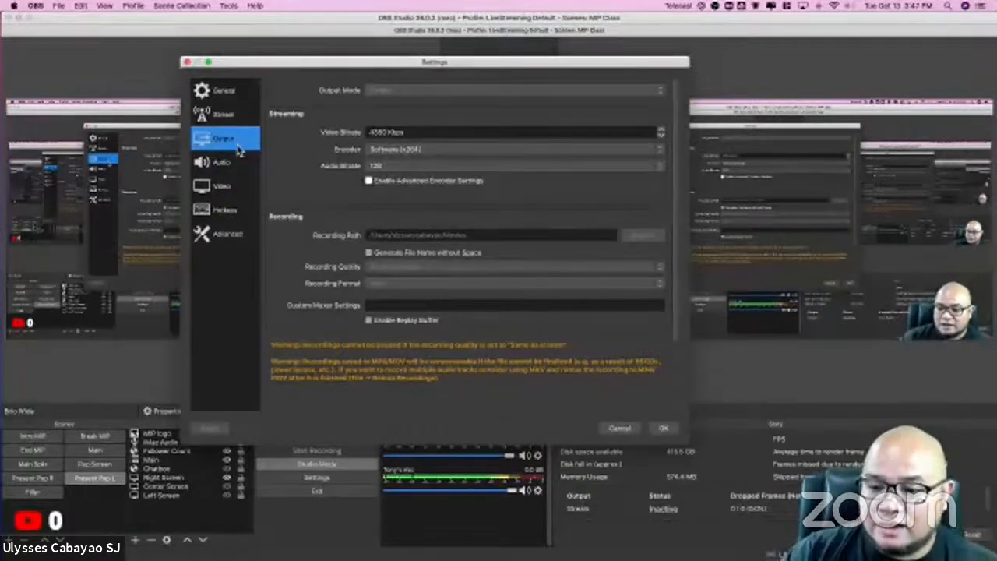
triple_click(407, 131)
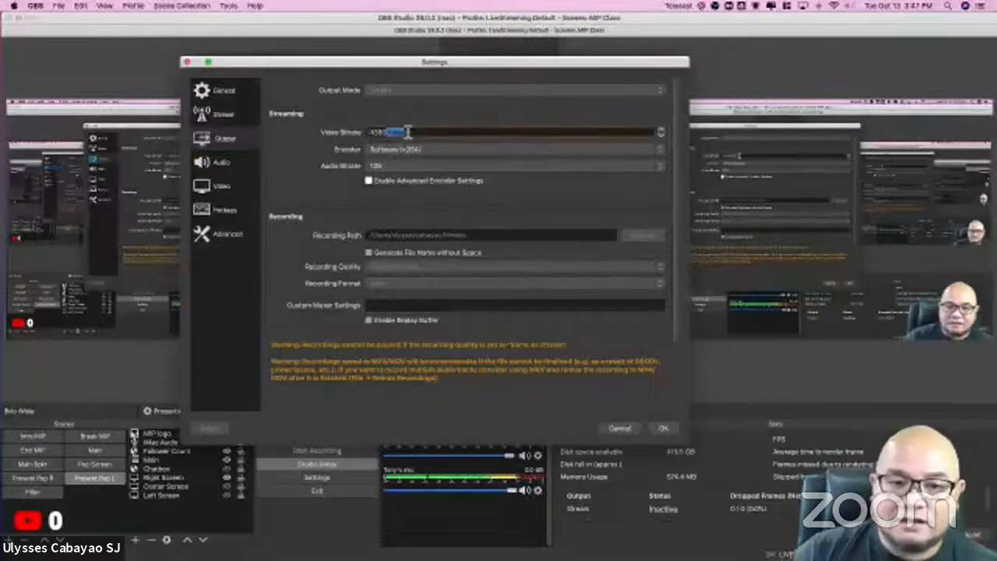
double_click(407, 132)
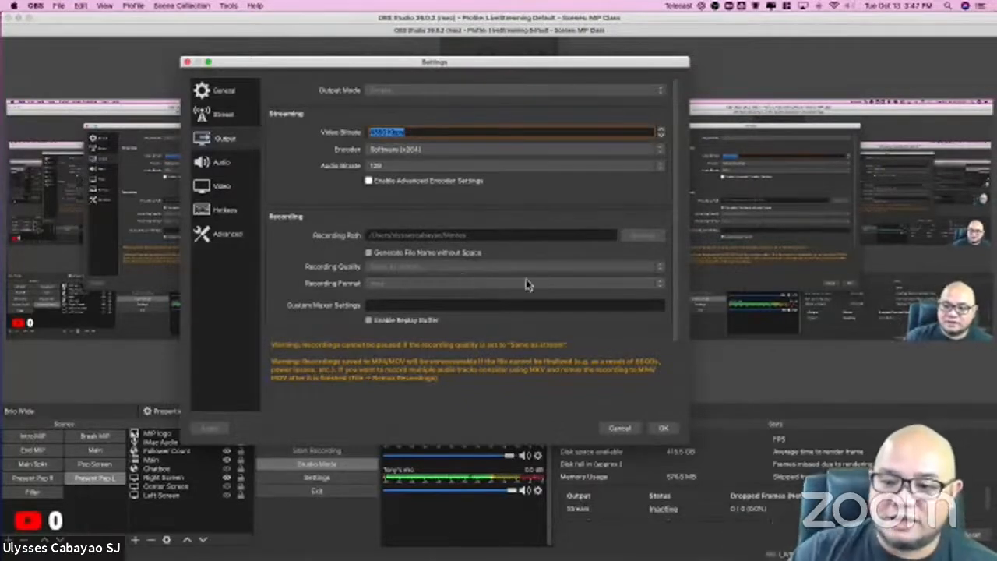
left_click(406, 130)
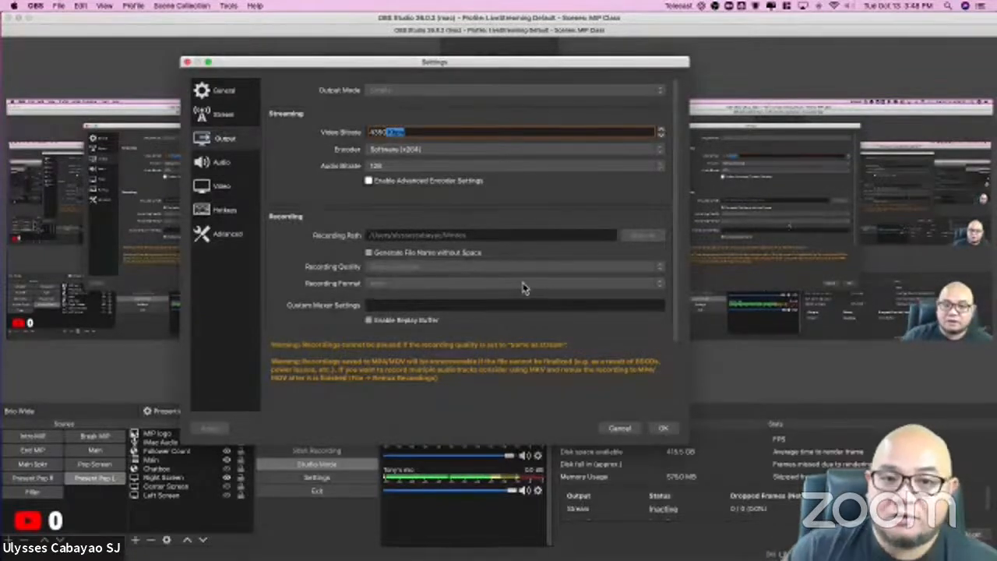
left_click(293, 272)
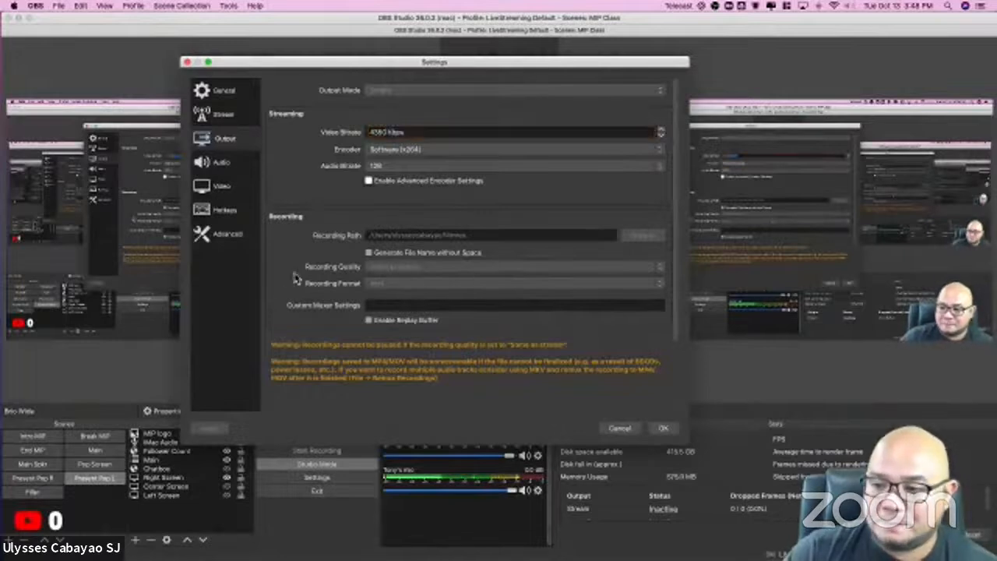
Step: Review the canvas resolution, output resolution and frame rate options in the Video settings, moving the settings window, and close the settings
left_click(219, 191)
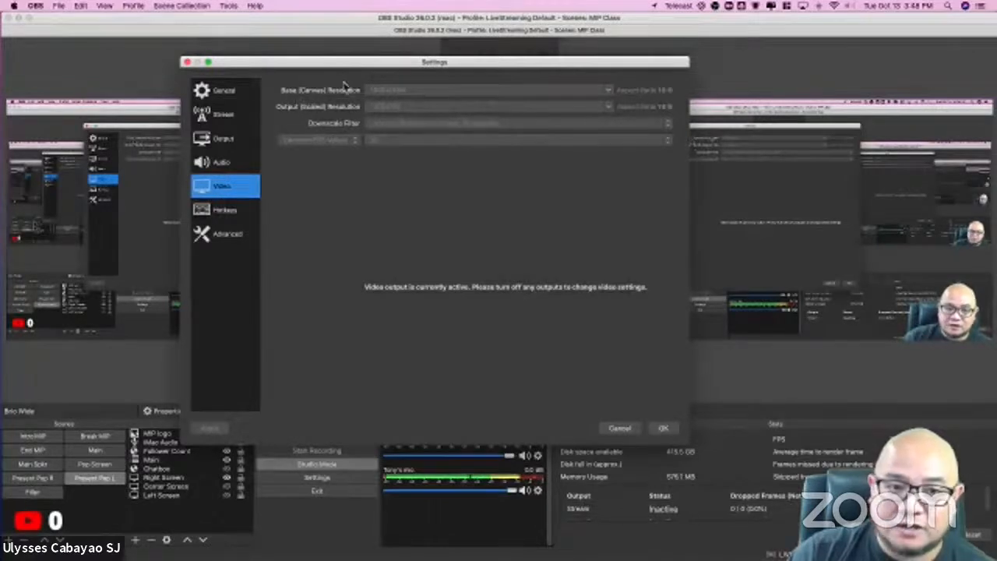
left_click_drag(347, 68, 401, 95)
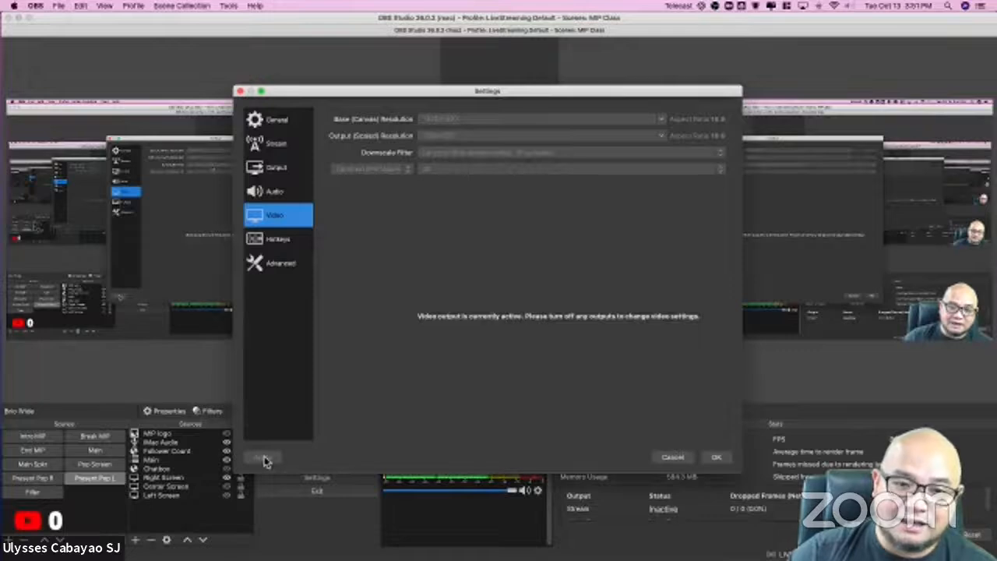
left_click(717, 458)
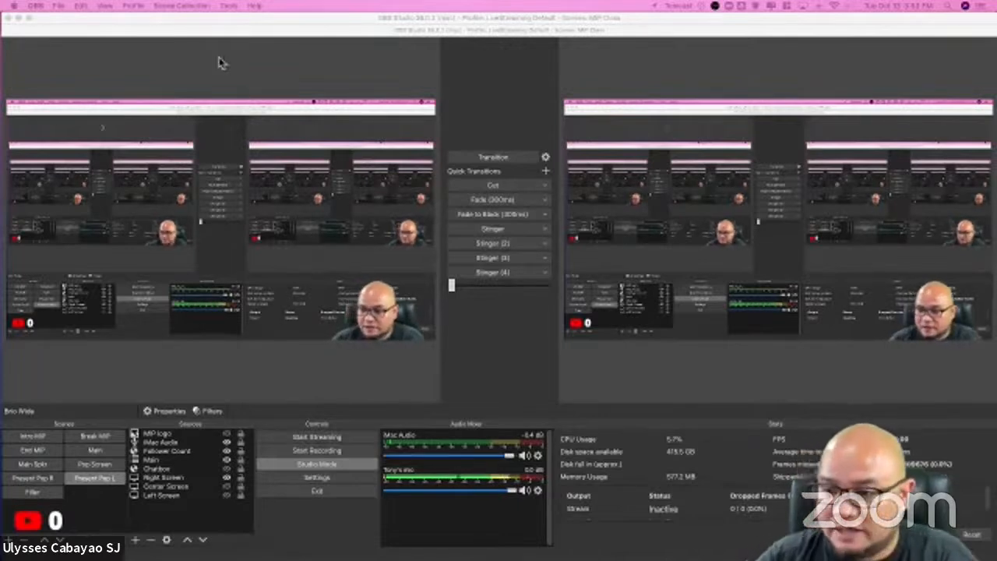
Step: Reopen the settings to review the Output and Video pages, and close them without changing anything
left_click(37, 6)
left_click(54, 35)
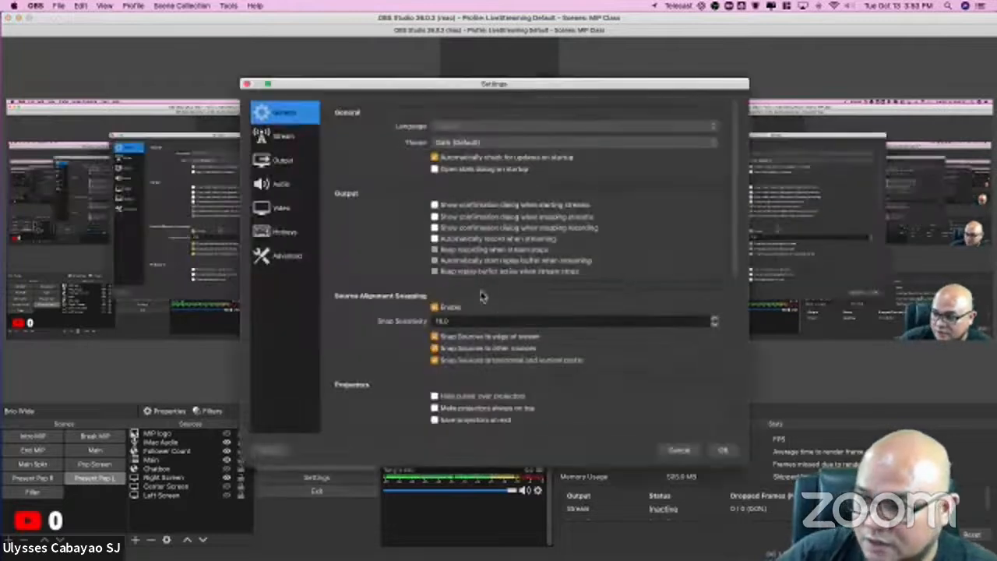
left_click(287, 161)
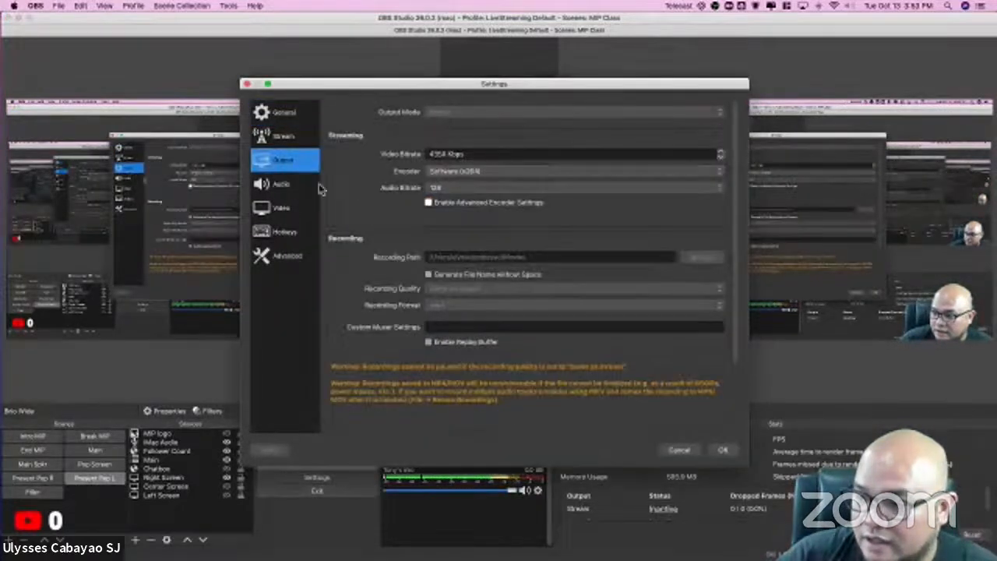
key("Down")
key("Down")
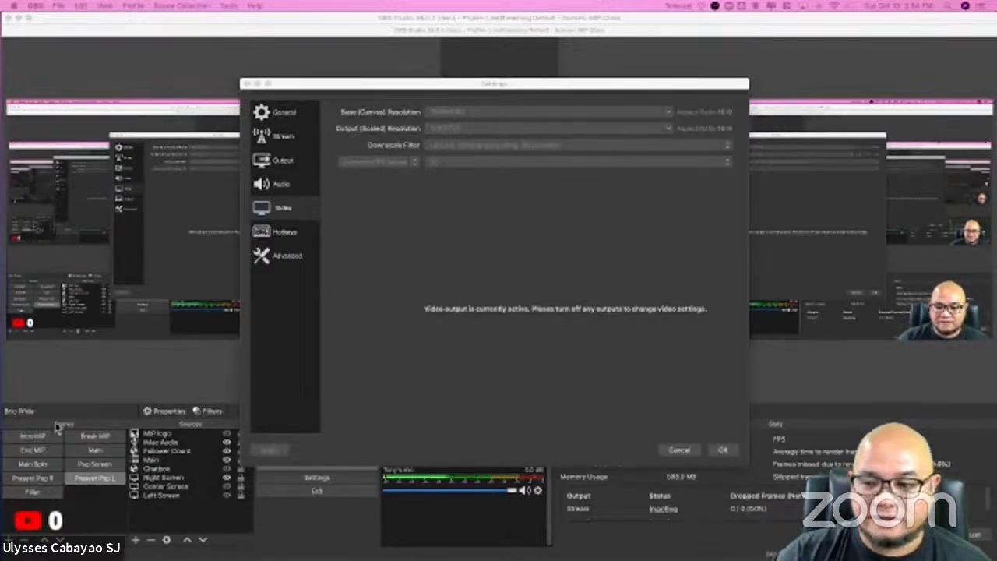
left_click(723, 450)
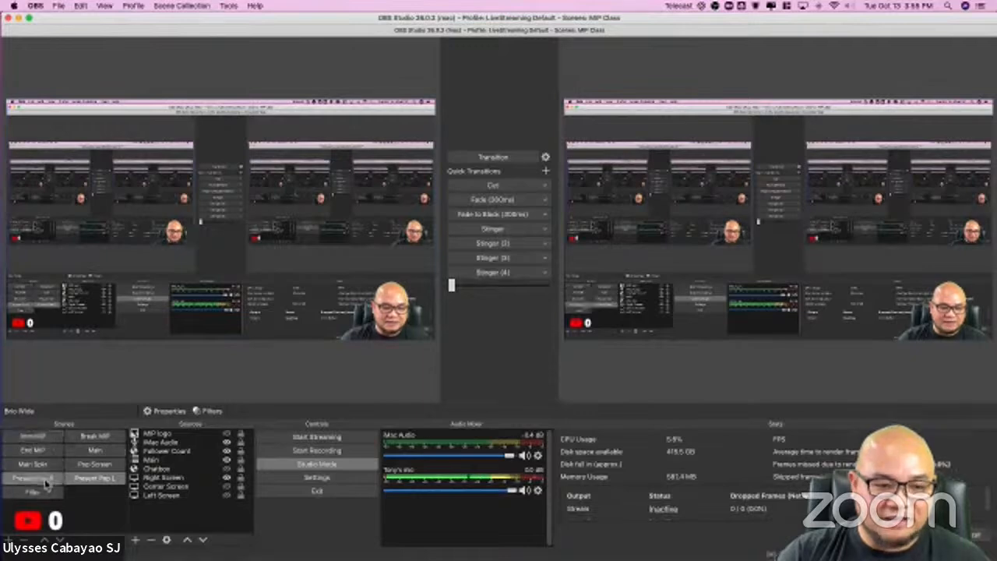
Step: Preview the Intro MIP, End MIP, Main, Main Spkr, Pop Screen, Present Pop R and Present Pop L scenes in turn
left_click(33, 436)
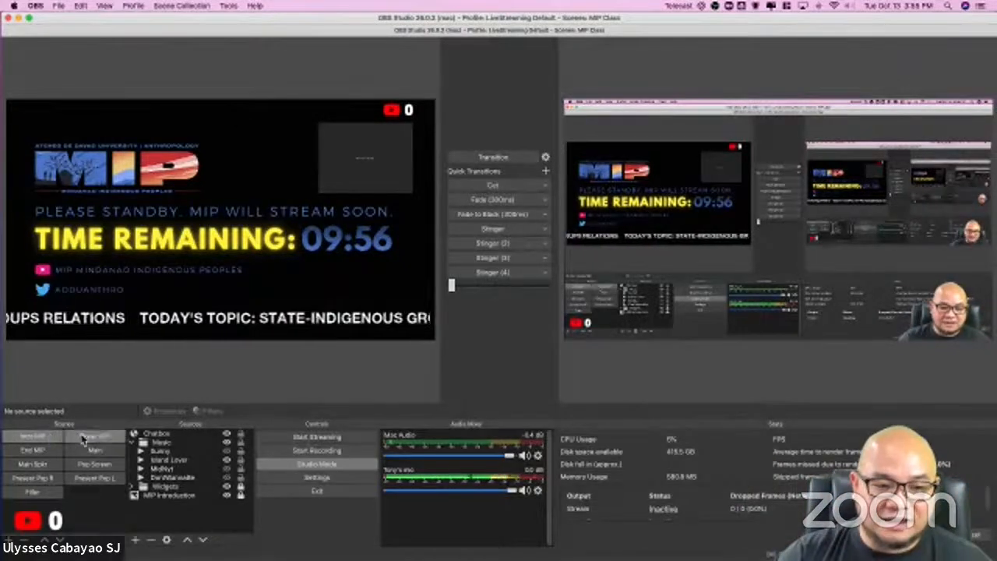
left_click(43, 449)
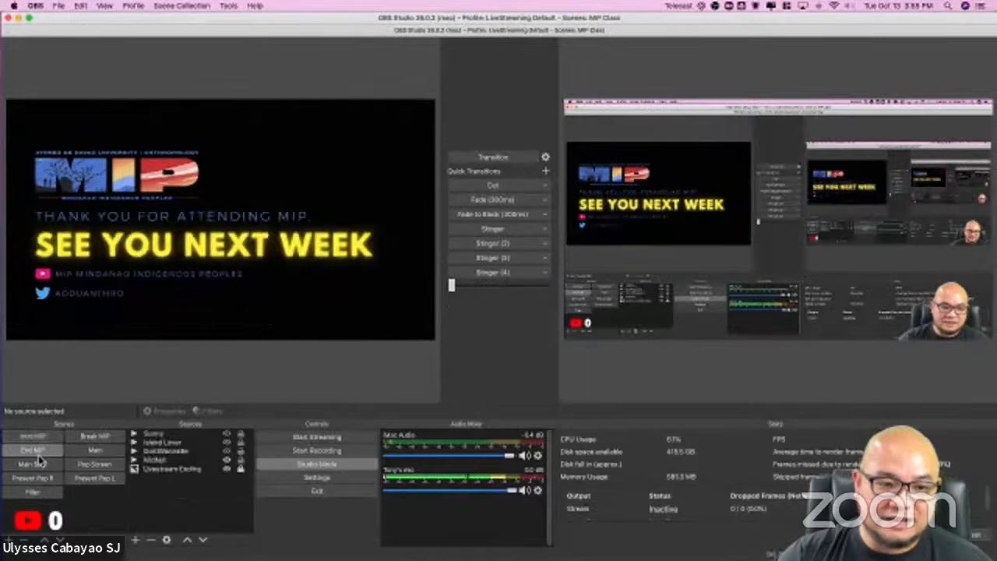
left_click(86, 452)
left_click(47, 465)
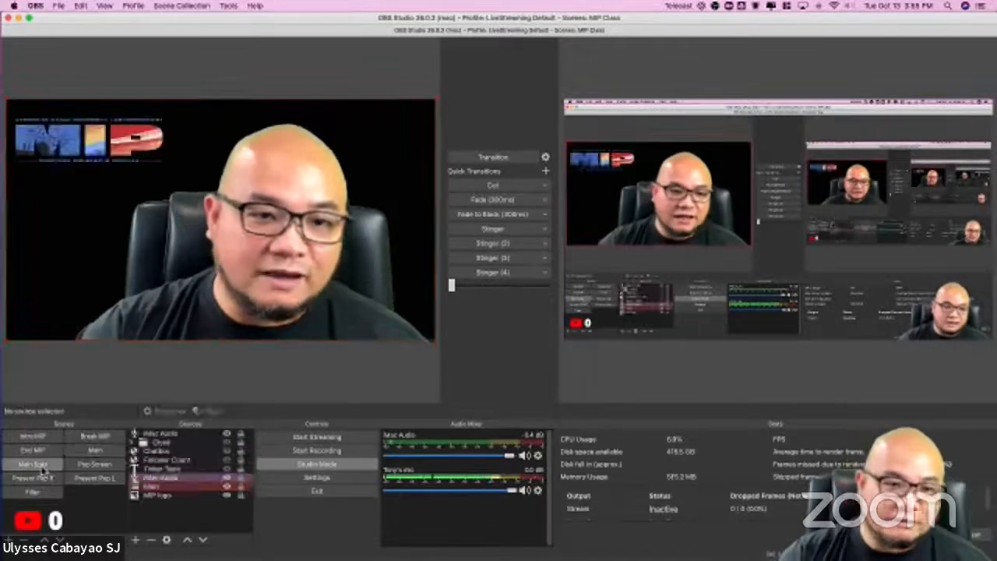
left_click(94, 465)
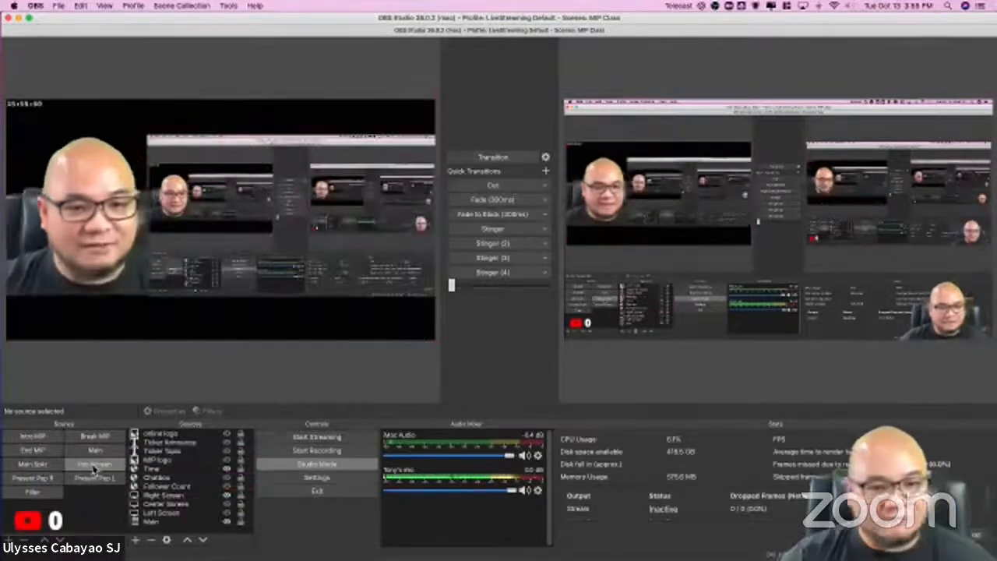
left_click(39, 482)
left_click(87, 481)
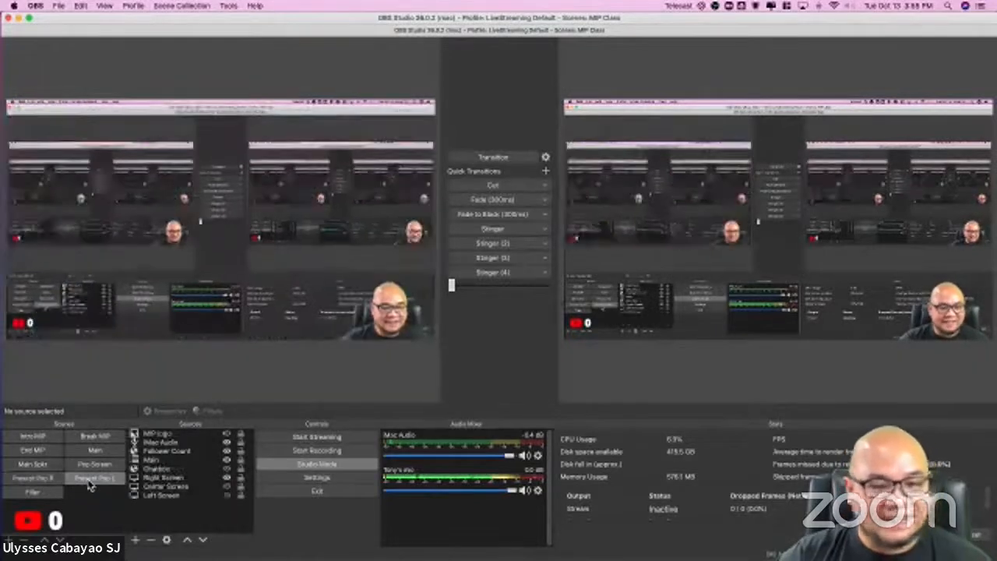
Step: Switch the preview repeatedly among the Main, End, Main Spkr, Break and Pop Screen scenes, finishing on Intro MIP
left_click(85, 450)
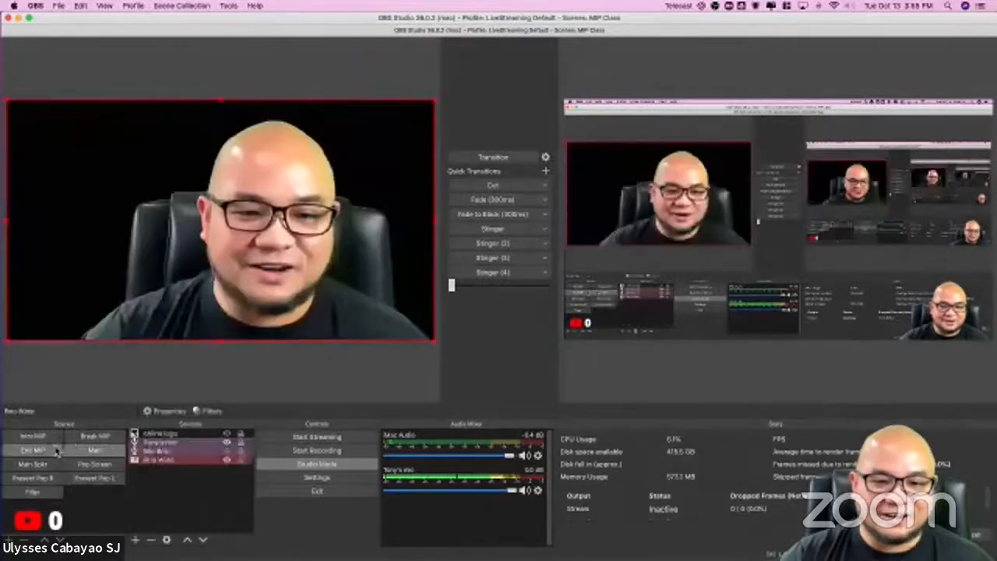
left_click(39, 449)
left_click(43, 440)
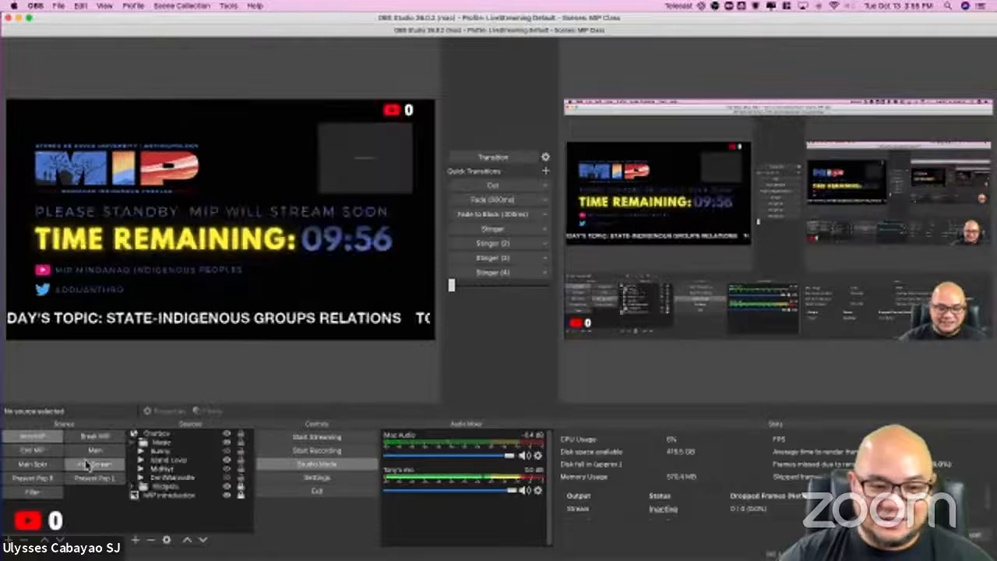
left_click(82, 465)
left_click(39, 465)
left_click(39, 453)
left_click(93, 450)
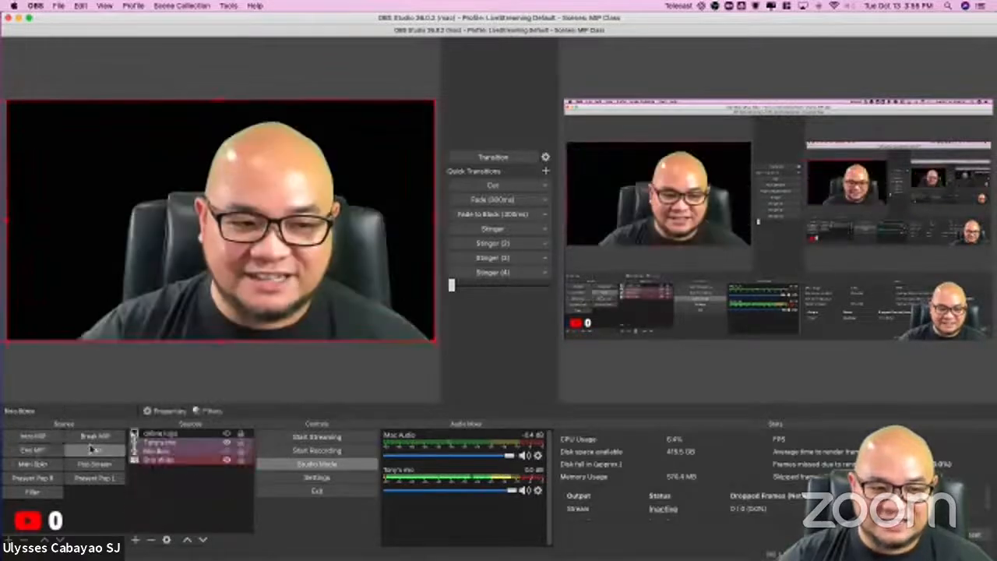
left_click(93, 436)
left_click(93, 464)
left_click(33, 436)
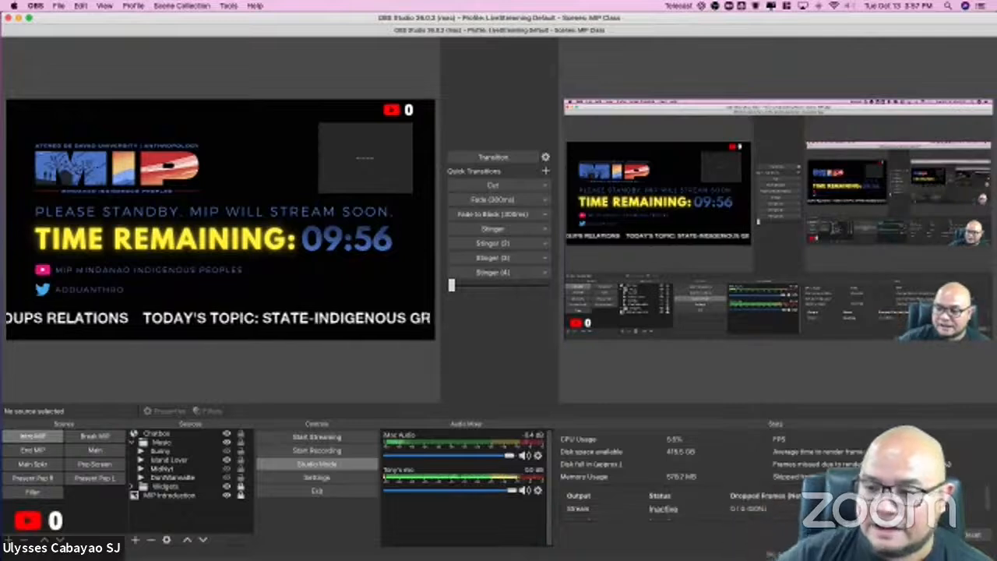
left_click(57, 6)
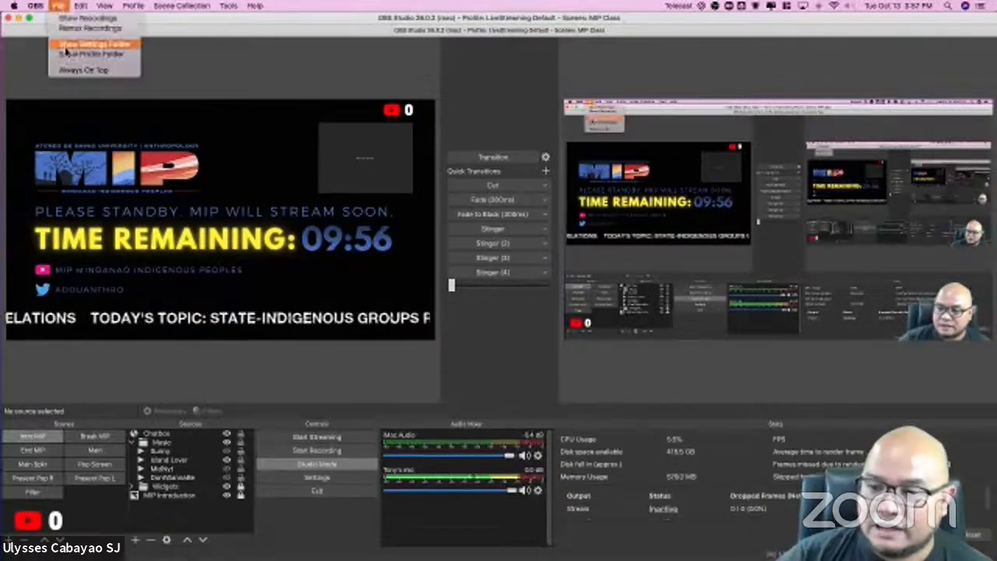
left_click(227, 22)
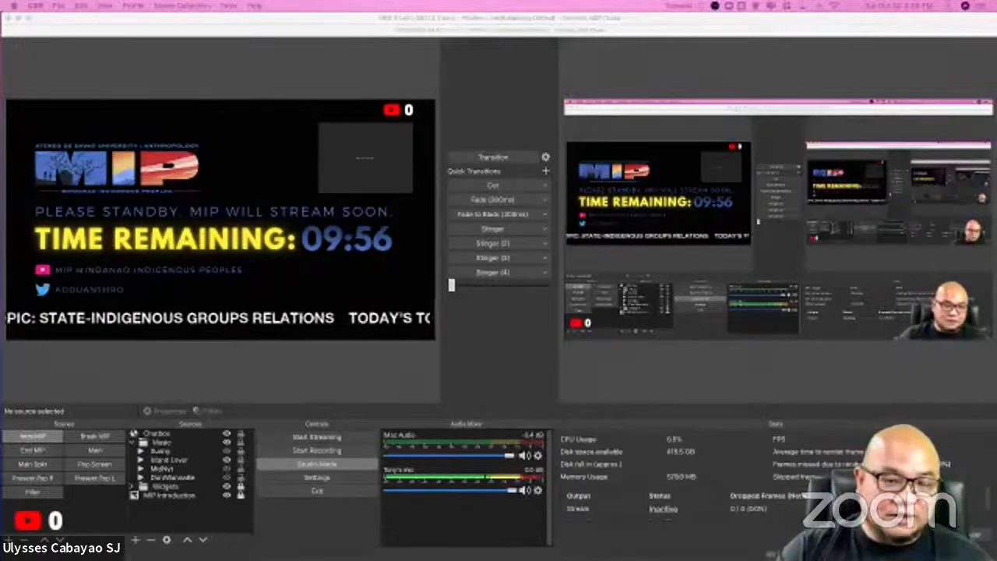
left_click(214, 33)
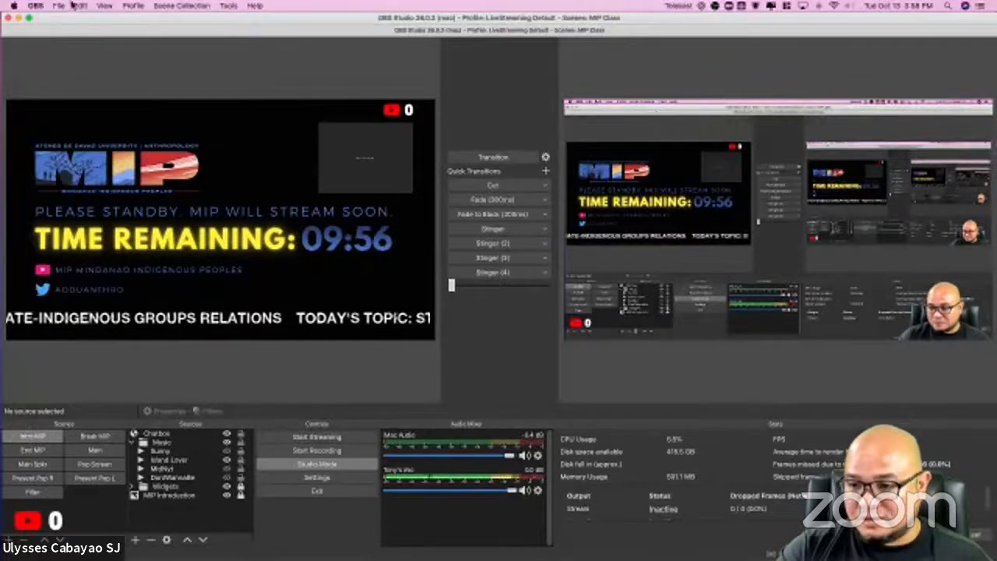
left_click(60, 6)
left_click(204, 30)
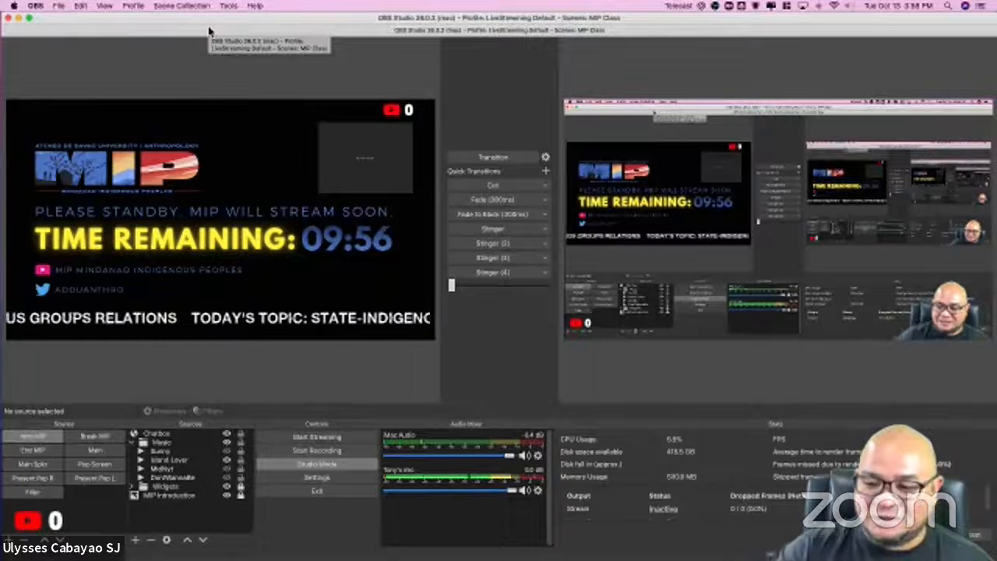
left_click(40, 6)
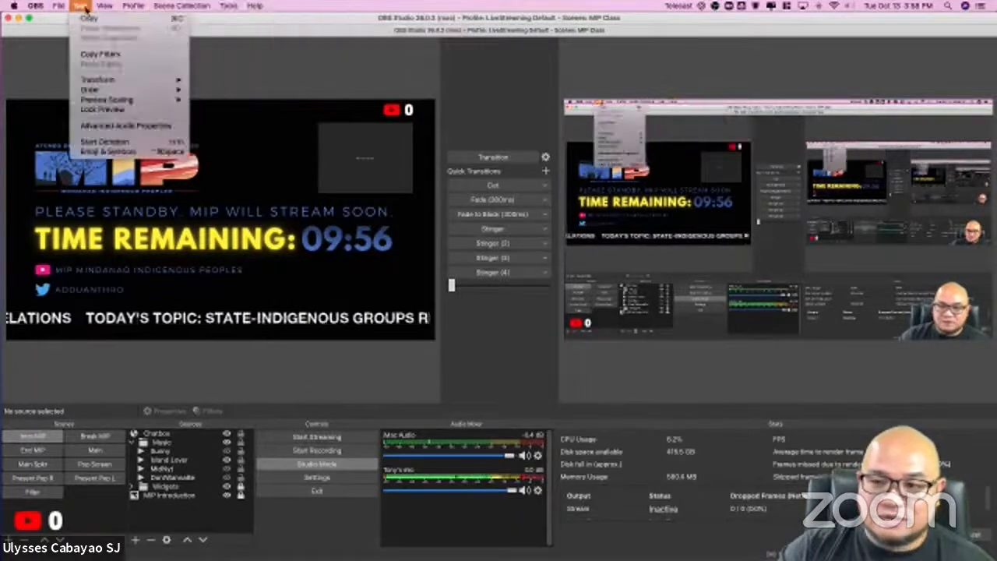
mouse_move(174, 6)
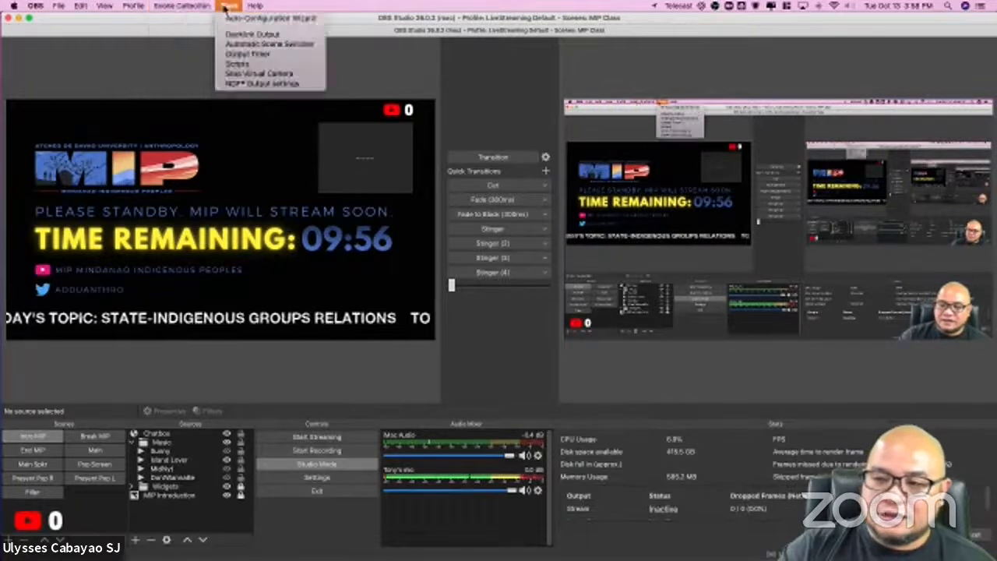
mouse_move(241, 7)
left_click(430, 7)
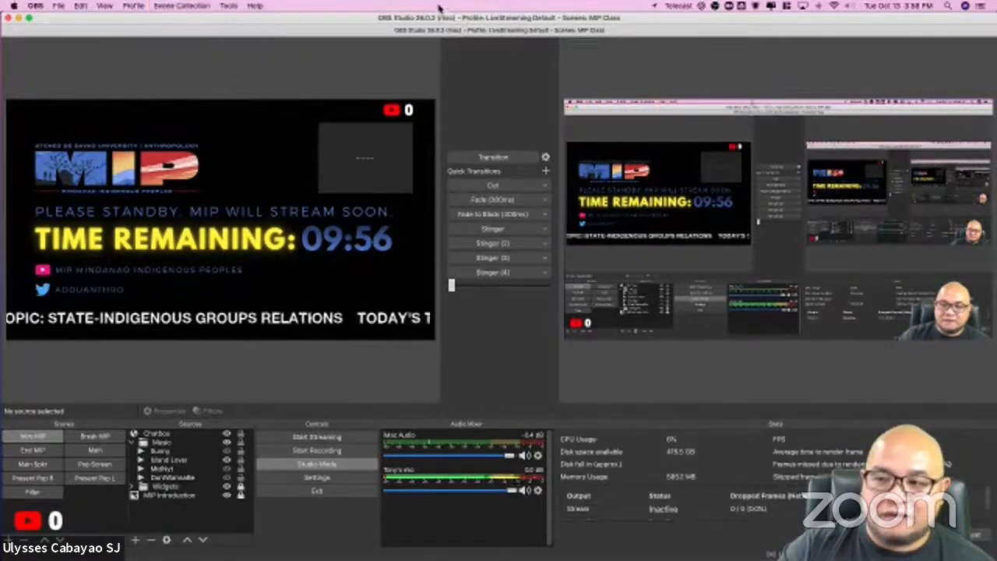
Step: Examine the scene collection options for creating, duplicating, renaming, removing, importing and exporting collections
left_click(187, 5)
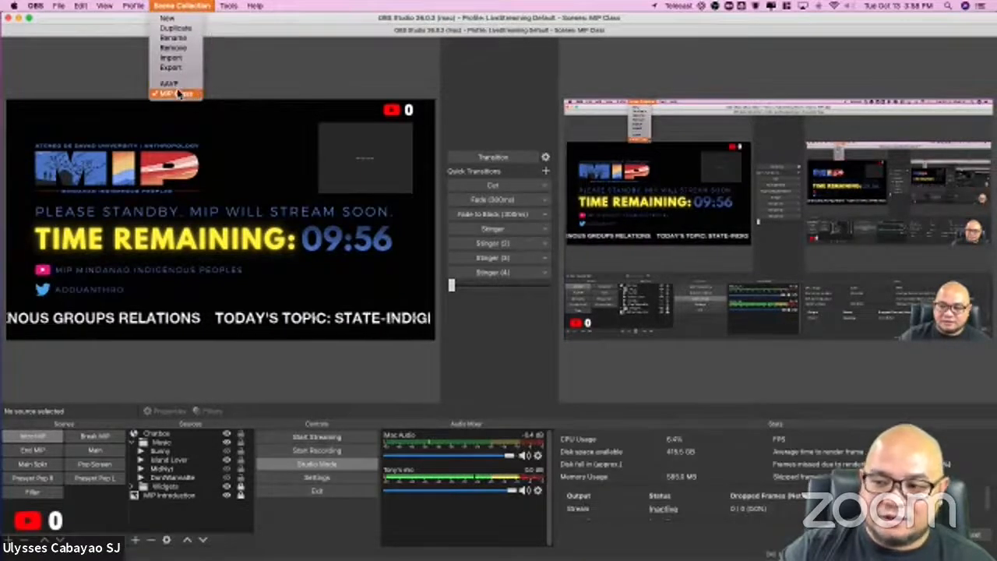
left_click(170, 6)
left_click(170, 5)
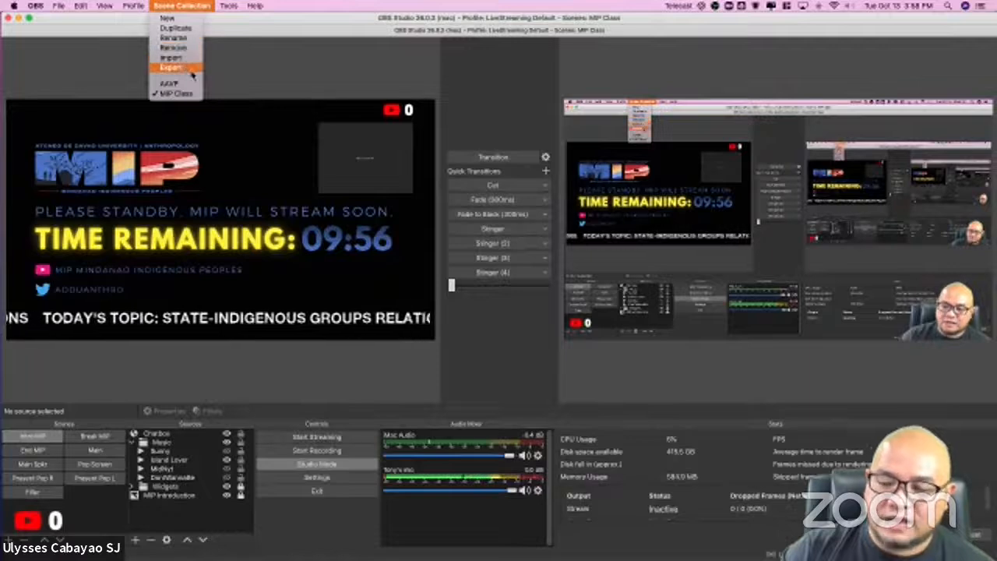
left_click(183, 6)
left_click(183, 6)
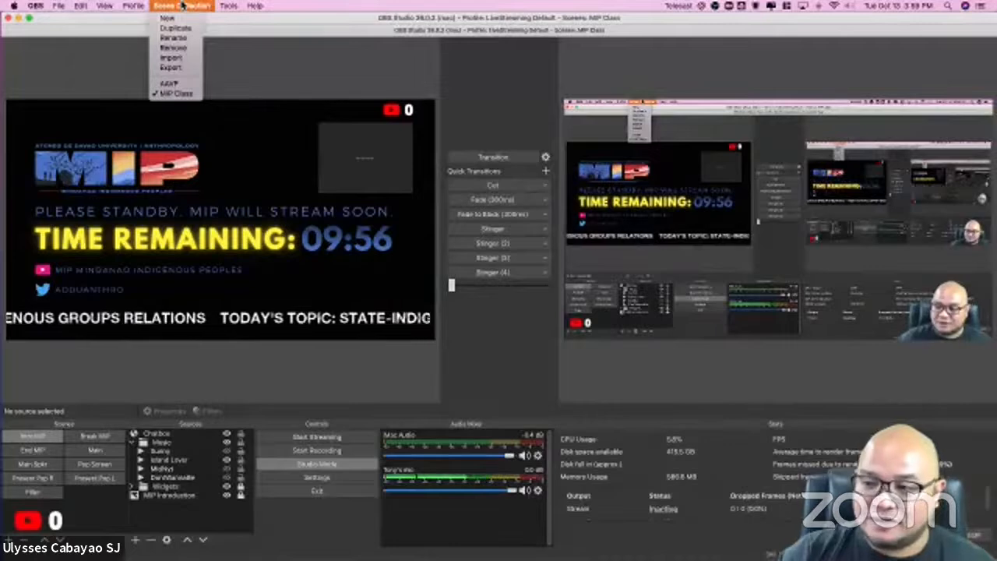
left_click(182, 5)
Step: Create a new scene collection named Default and check the list of scene collections
left_click(189, 5)
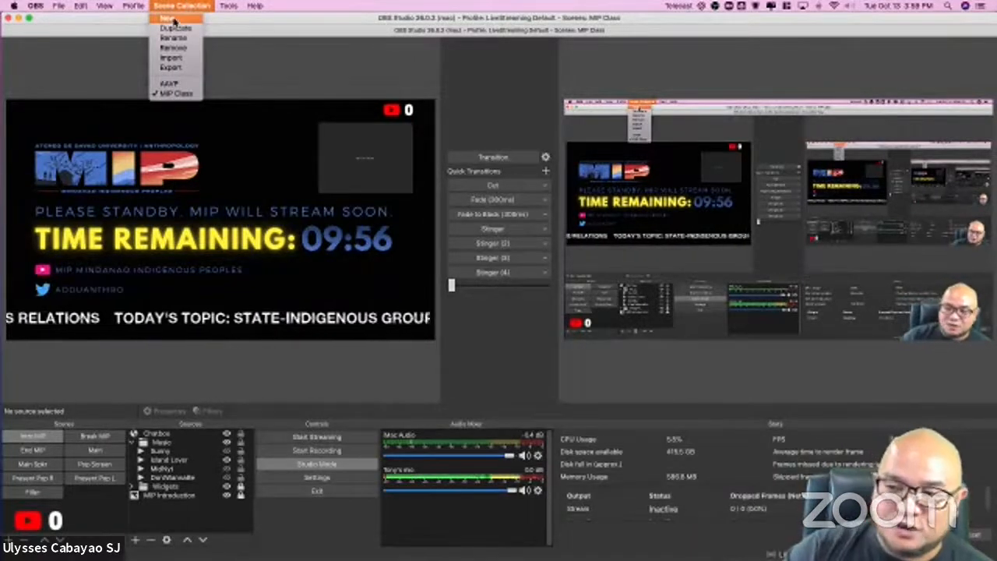
left_click(168, 18)
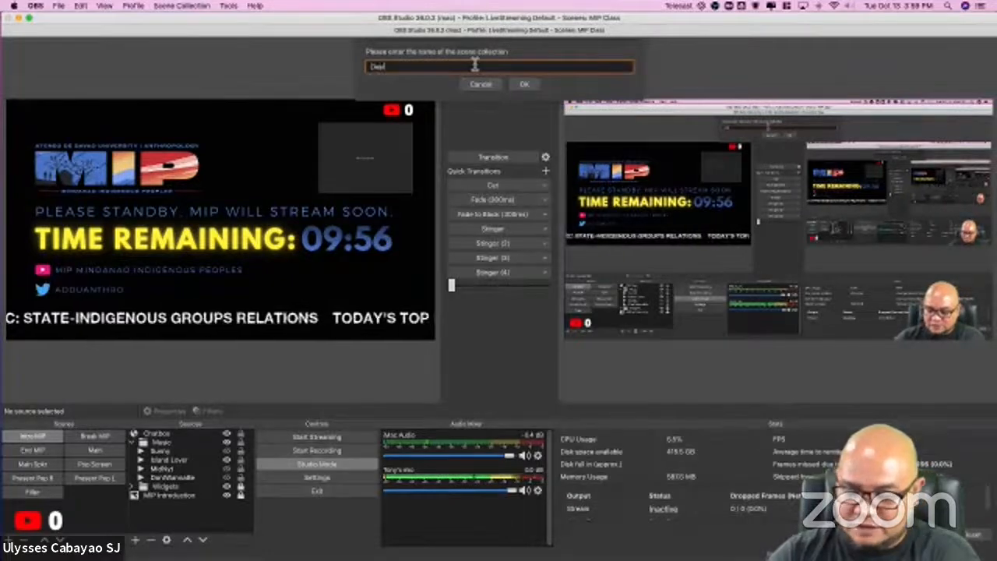
type("Default")
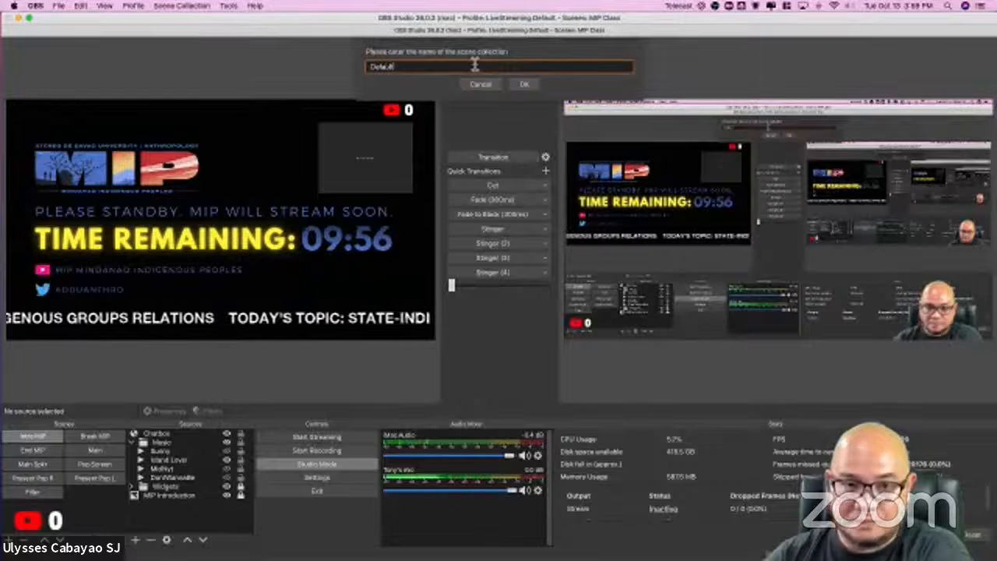
left_click(521, 87)
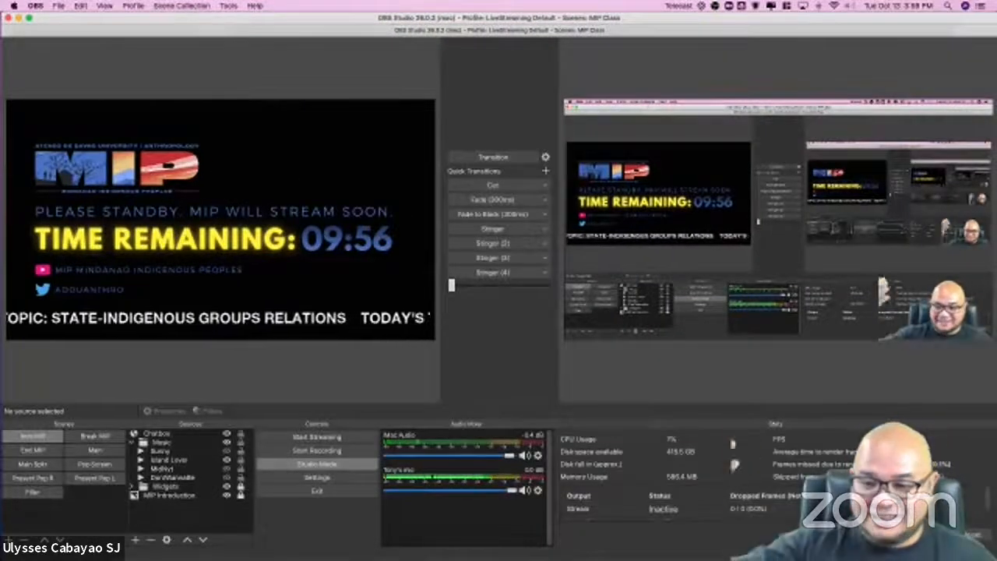
left_click(187, 6)
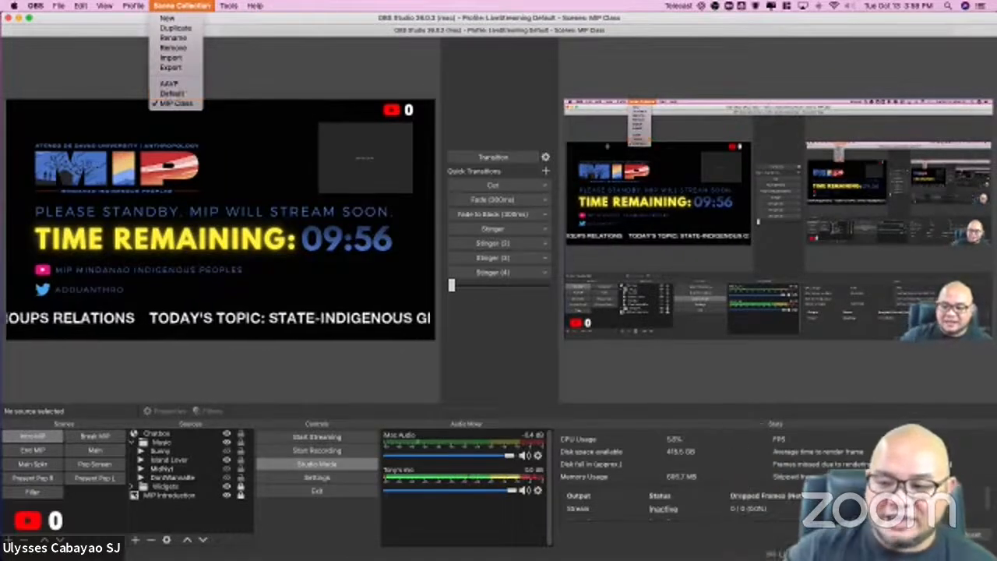
left_click(295, 520)
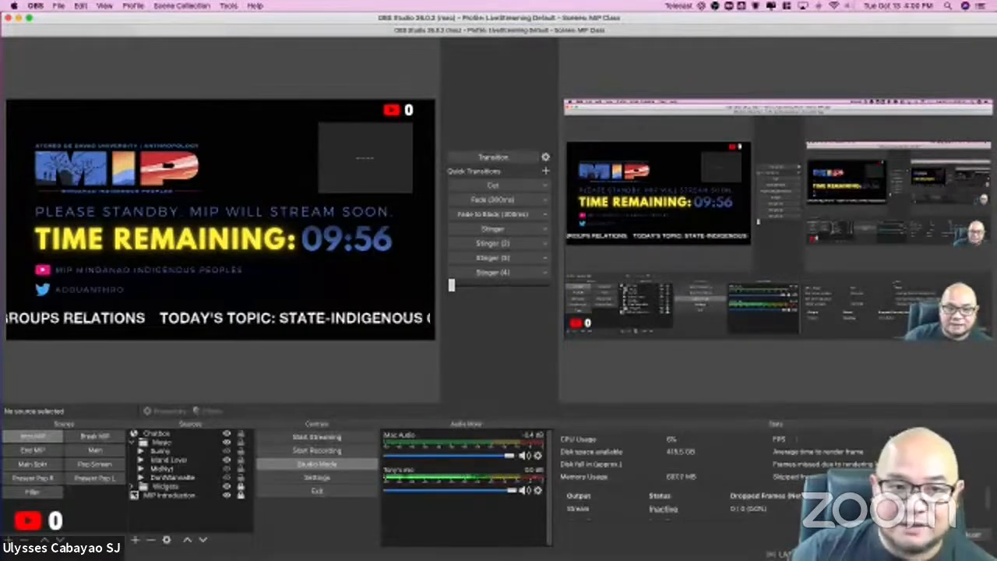
Step: Review which interface docks can be shown, such as Scenes, Sources, Audio Mixer, Controls and Stats, without changing them
left_click(104, 6)
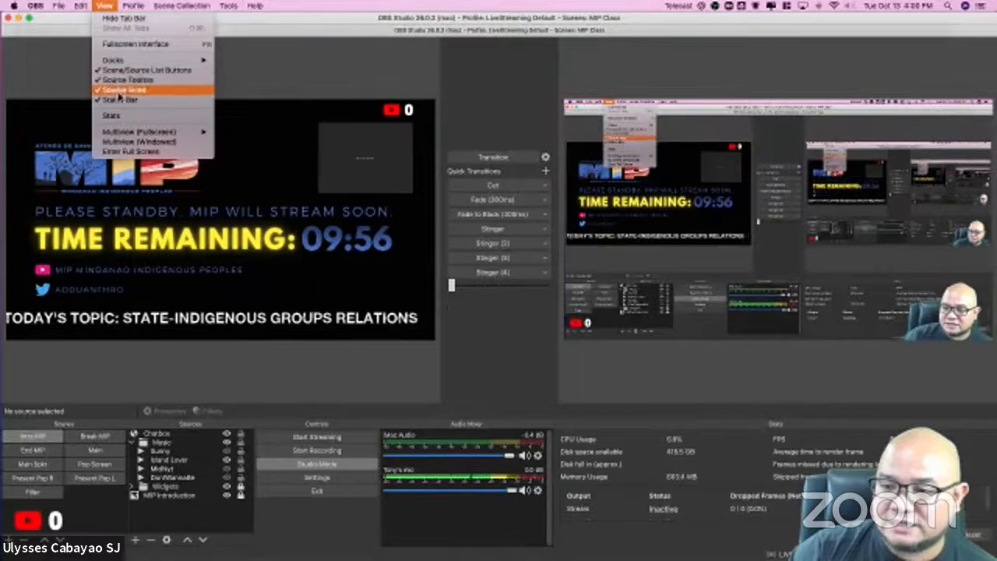
mouse_move(115, 62)
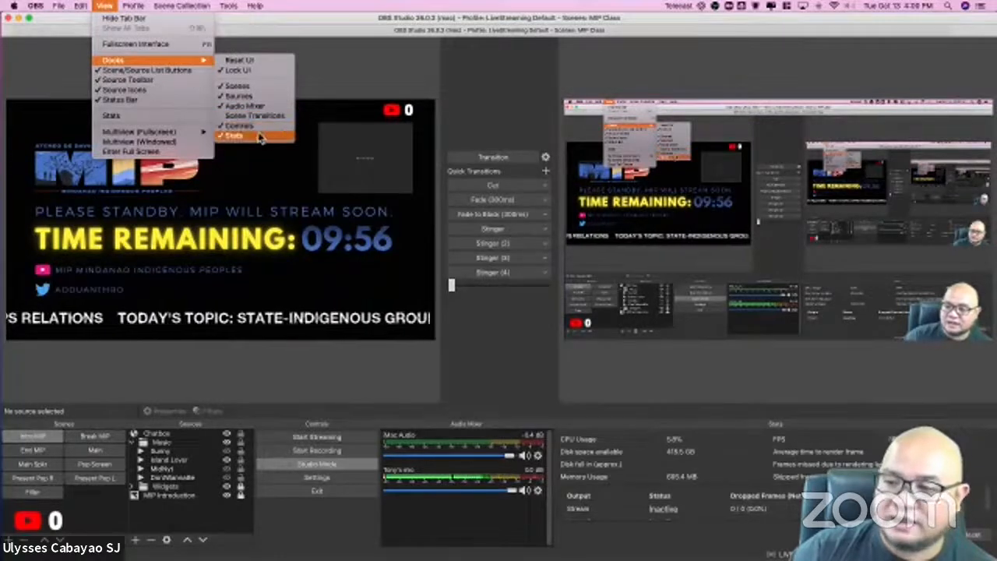
left_click(338, 28)
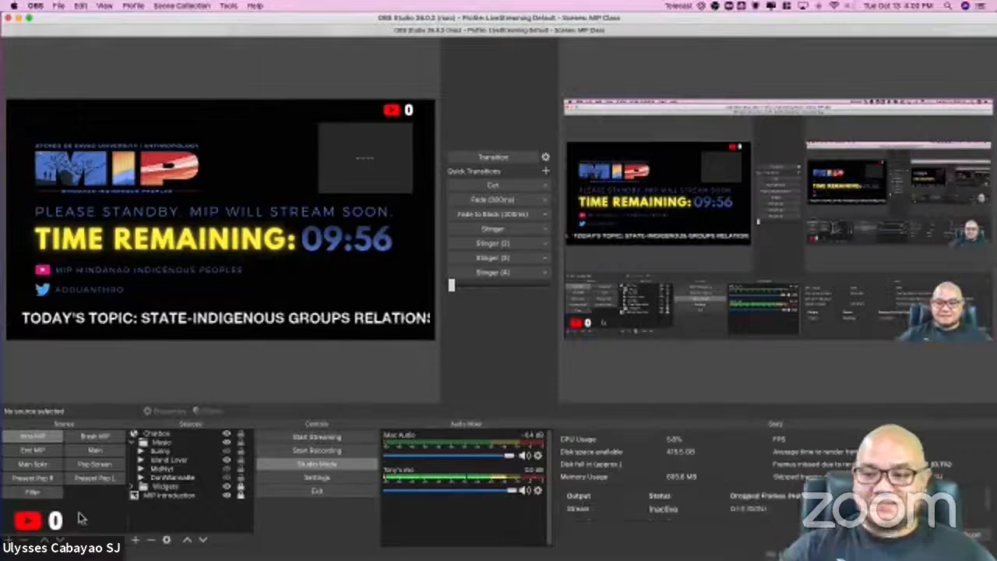
Step: Preview the Main scene and create a new scene named Main Talking Head
left_click(94, 450)
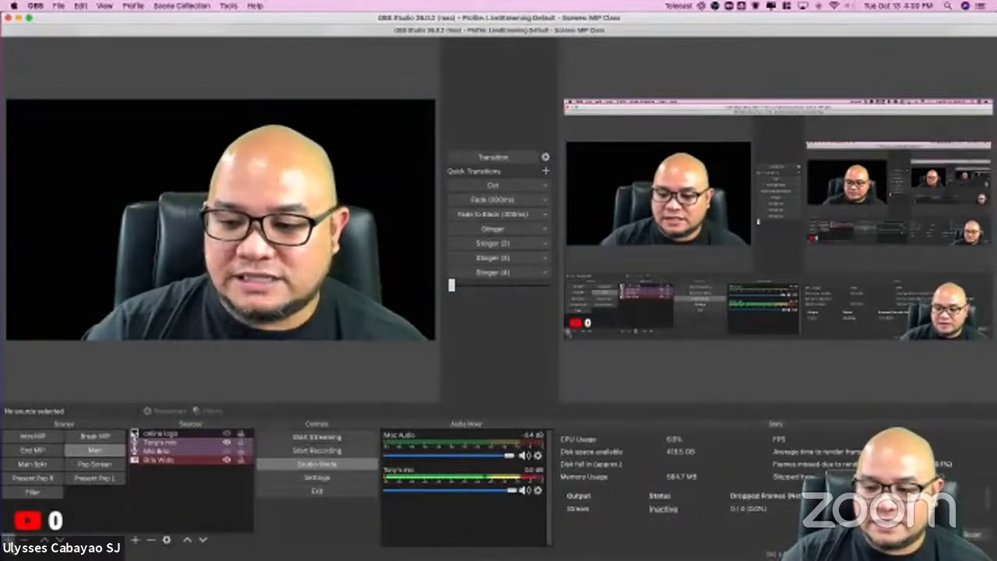
left_click(8, 540)
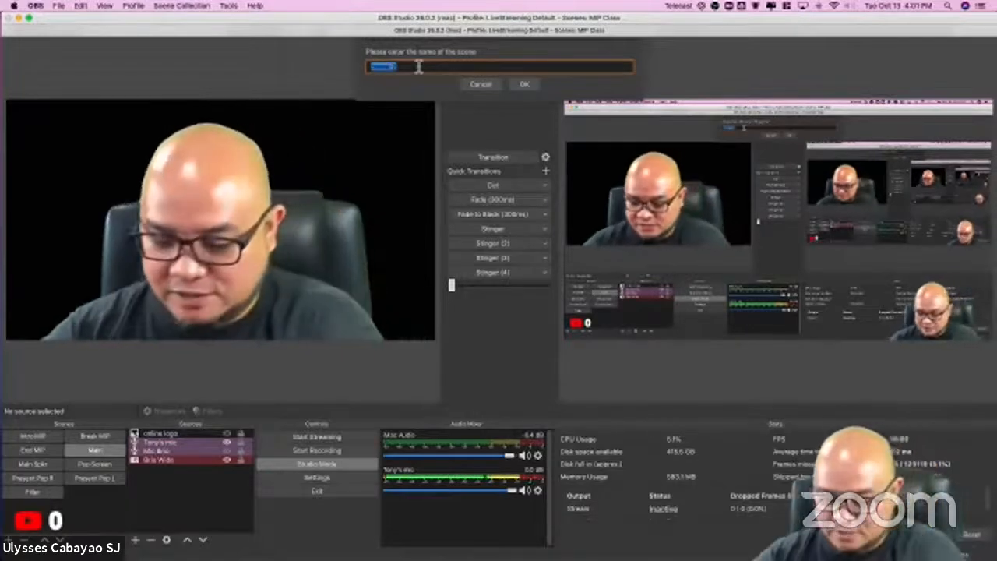
type("Helin Talki")
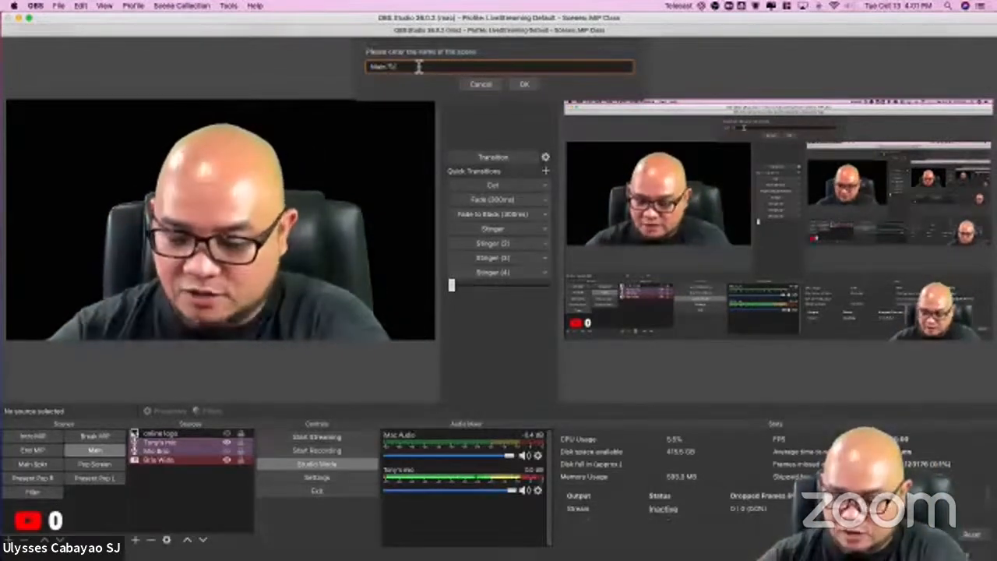
type("ng Head")
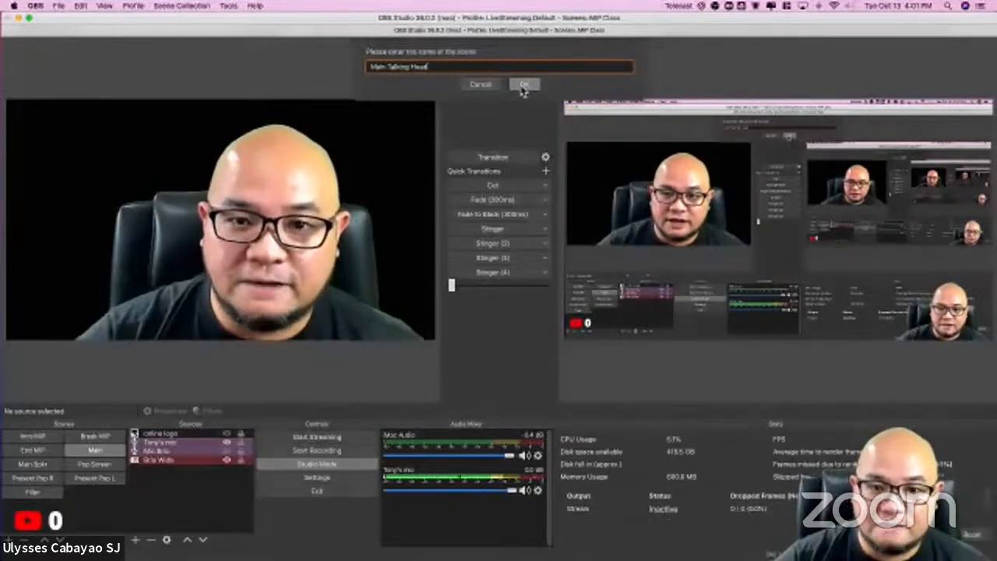
left_click(523, 85)
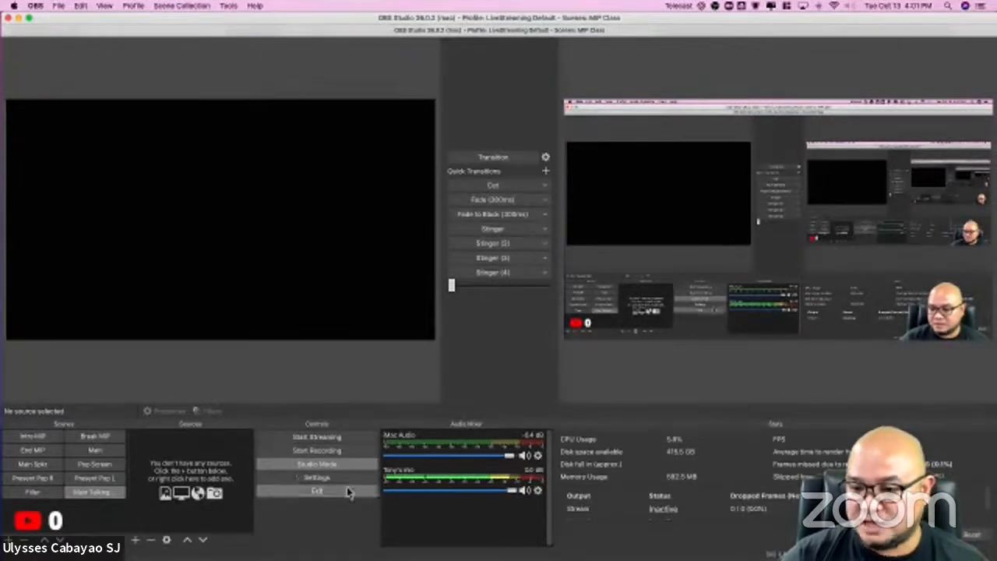
Step: Compare the empty scene with Present Pop L and add a new Video Capture Device source named Webcam to Main Talking Head
left_click(99, 479)
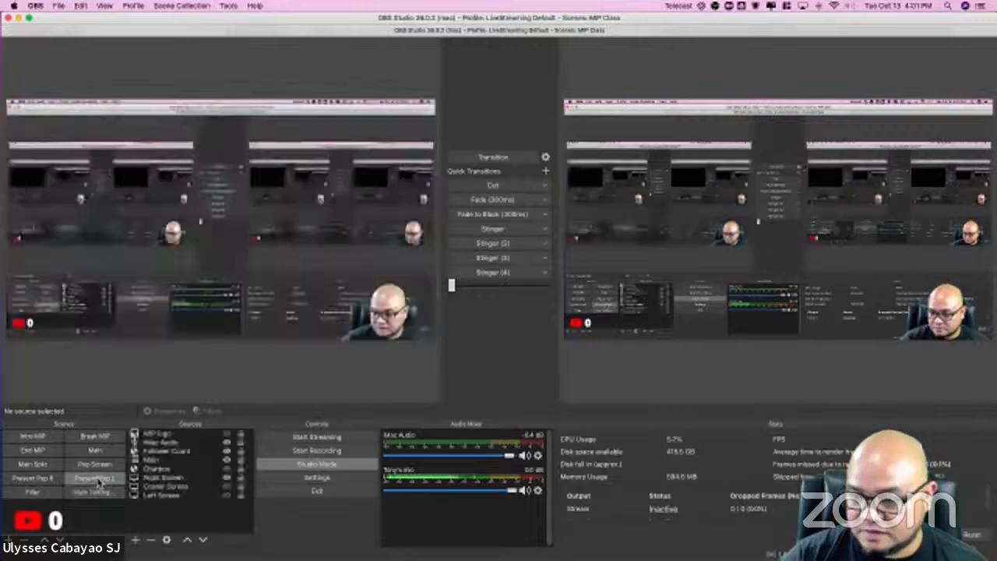
left_click(98, 490)
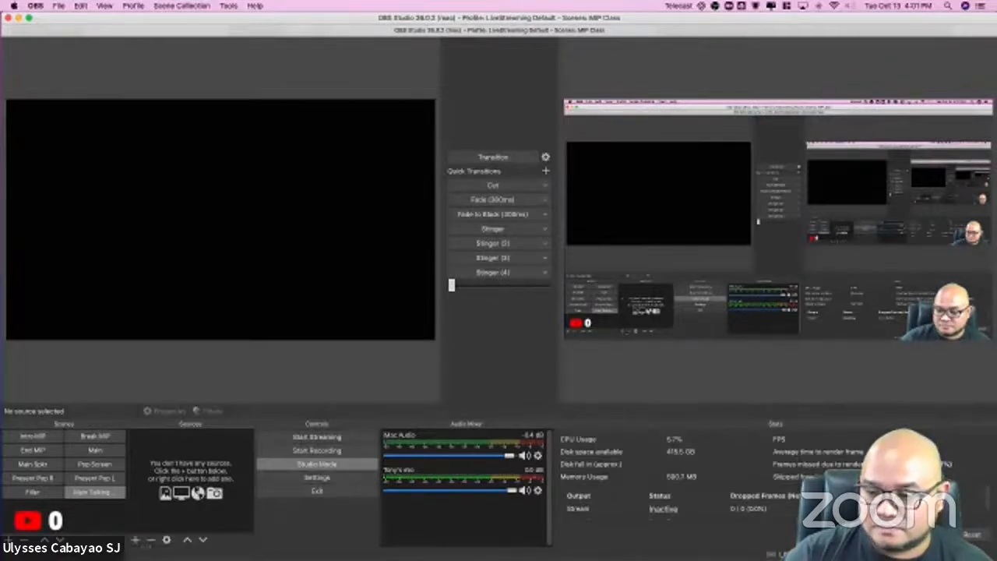
left_click(135, 541)
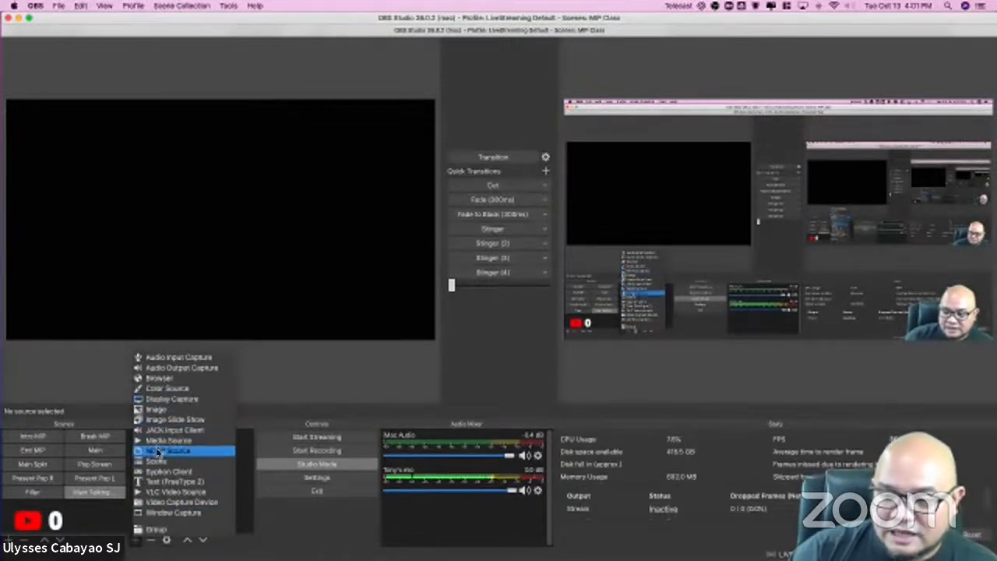
left_click(171, 503)
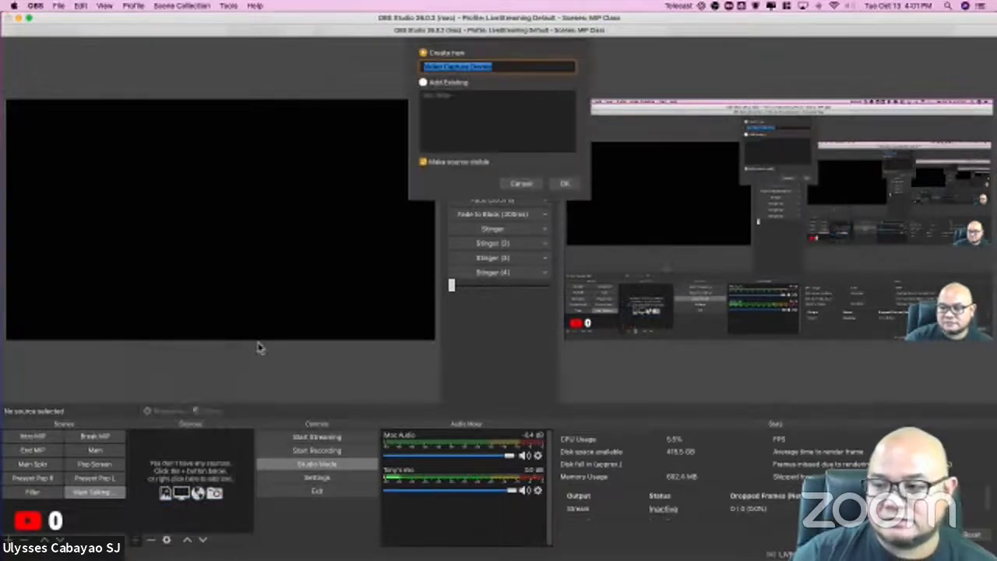
left_click(470, 67)
double_click(469, 67)
triple_click(497, 68)
double_click(495, 67)
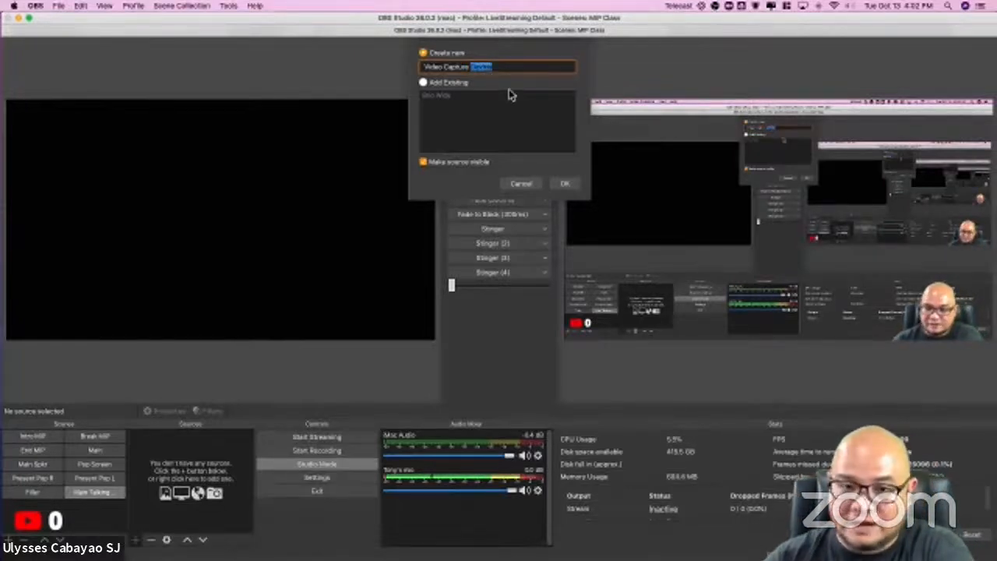
triple_click(499, 67)
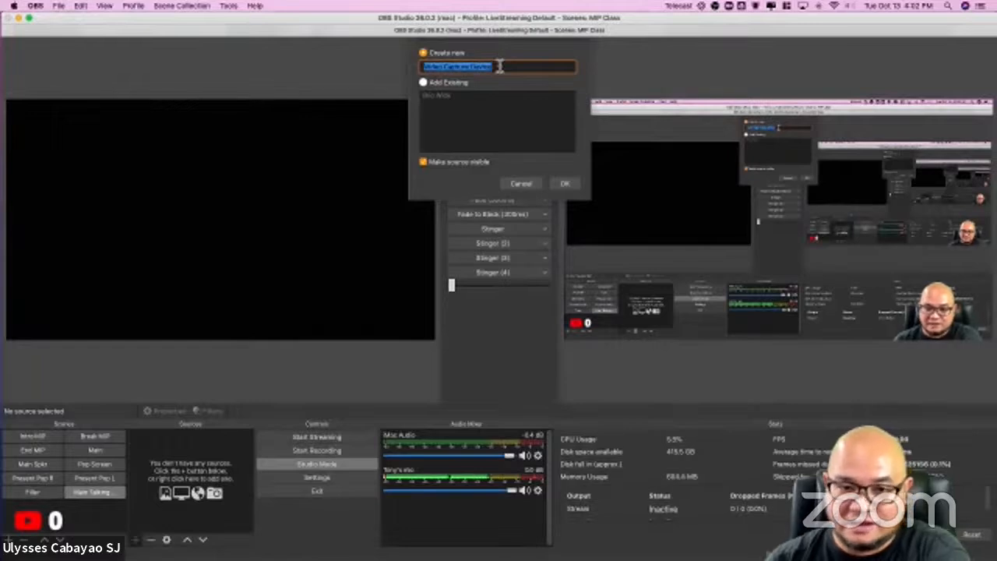
type("Webcam")
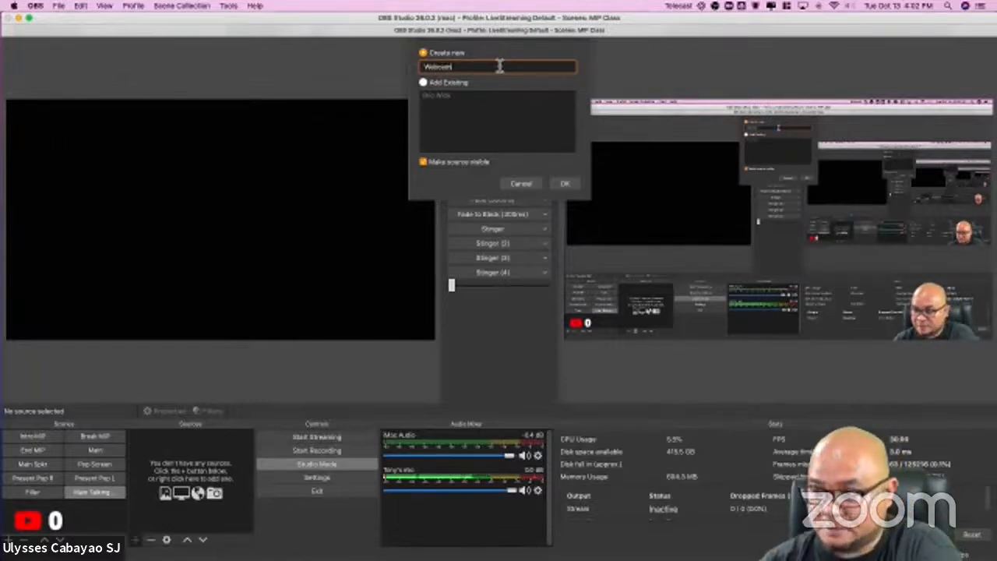
left_click(563, 185)
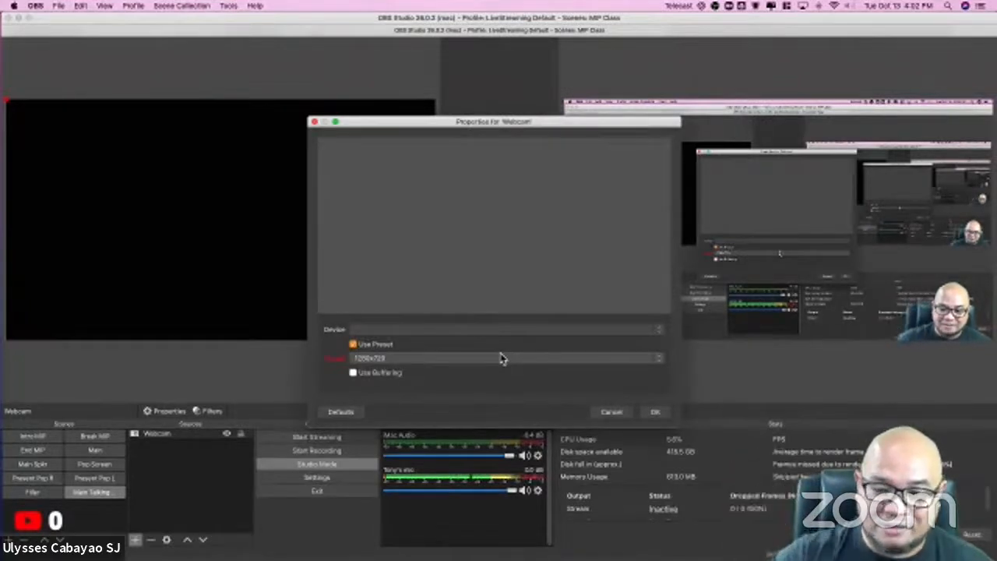
Step: Try the FaceTime HD Camera and OBS Virtual Camera as the webcam's device, and settle on Logitech BRIO
left_click(397, 330)
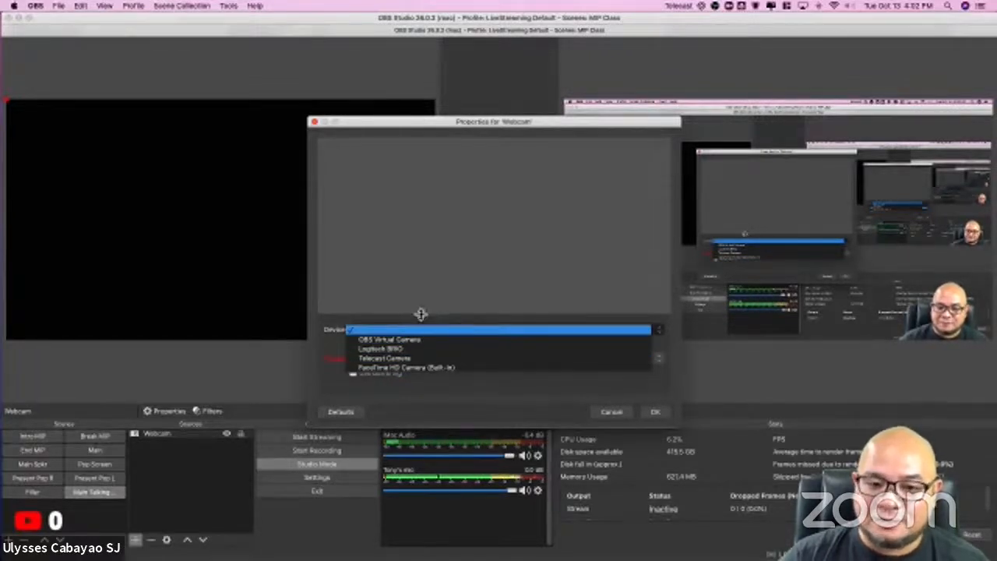
left_click(392, 369)
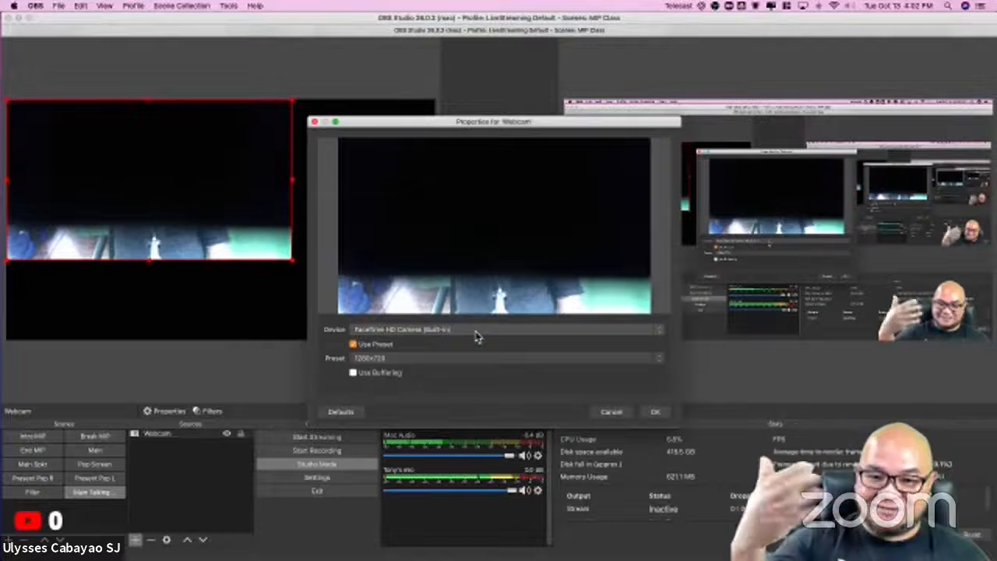
left_click(477, 334)
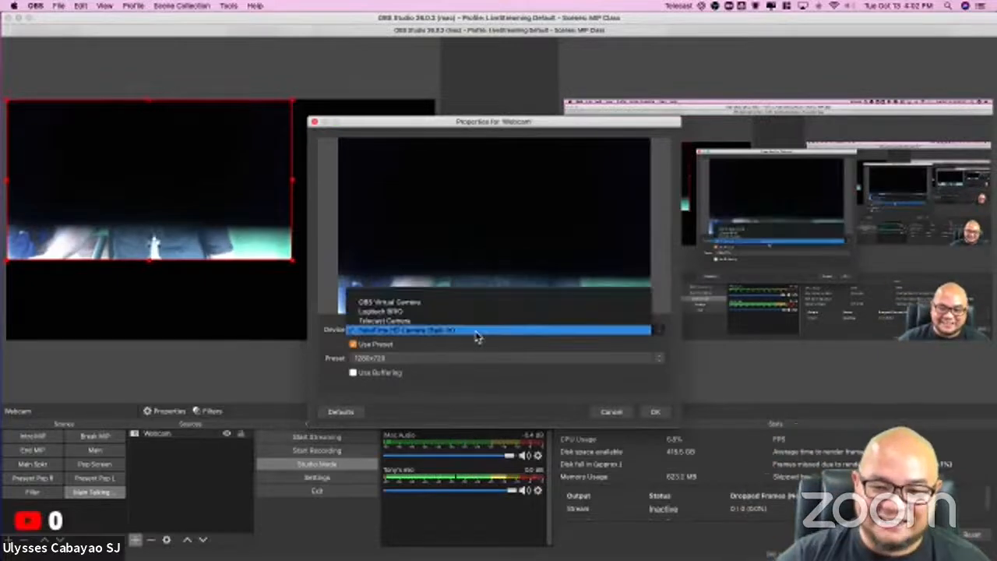
left_click(409, 302)
left_click(416, 328)
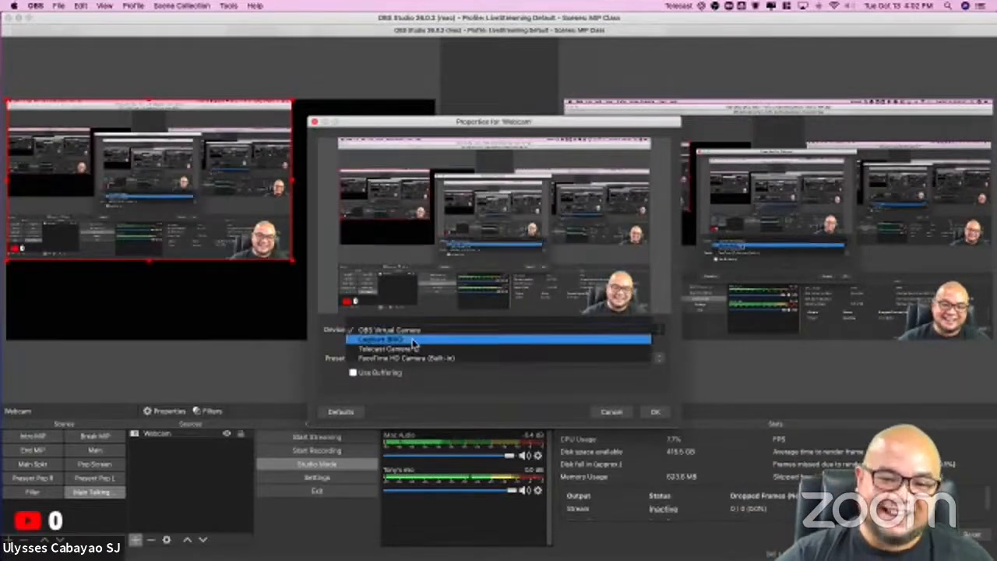
left_click(436, 338)
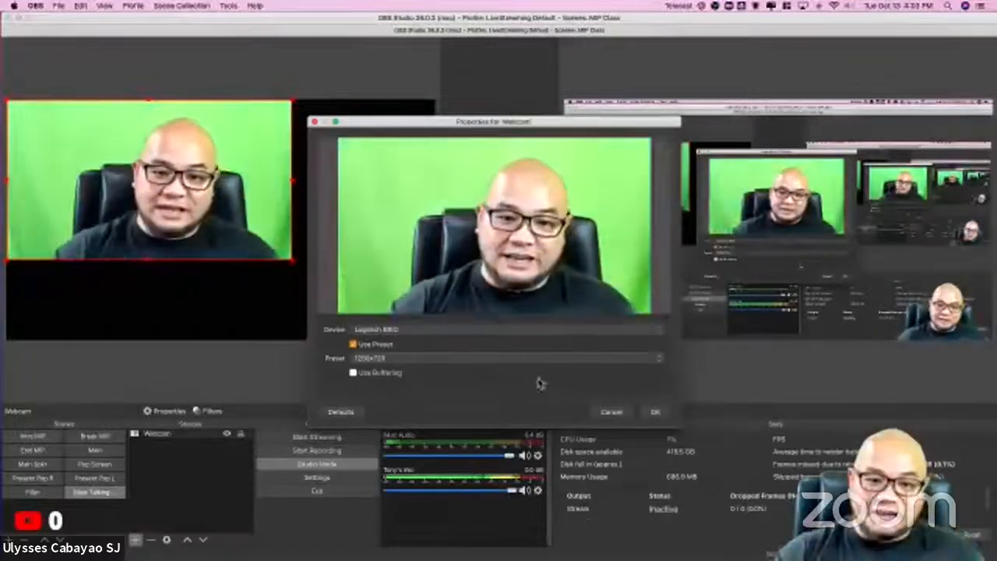
left_click(388, 331)
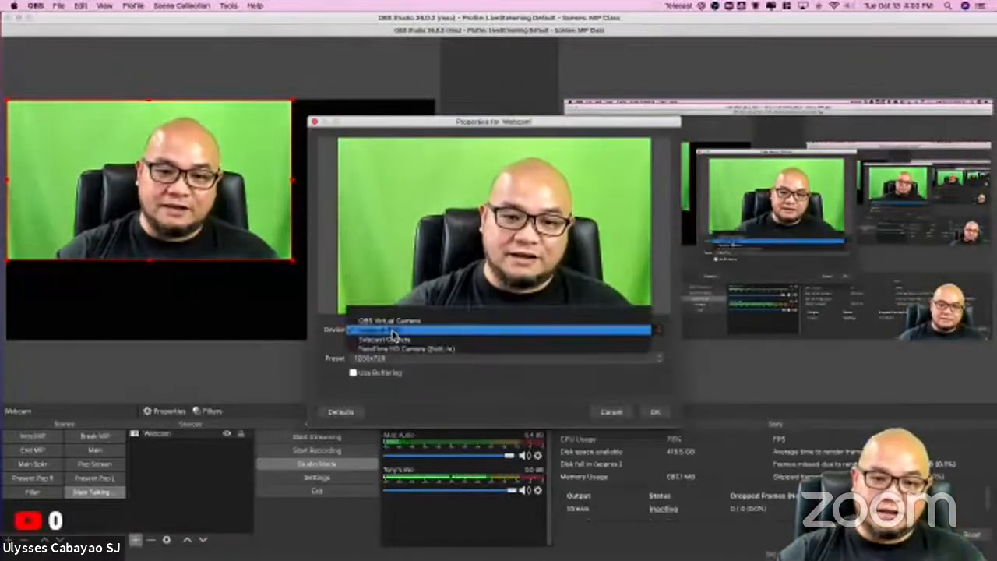
left_click(409, 335)
left_click(561, 335)
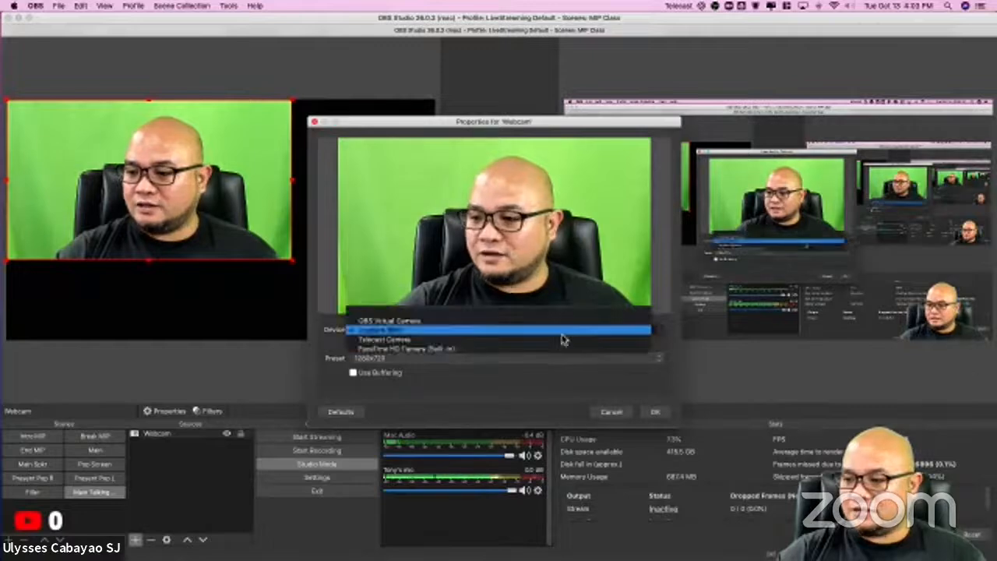
left_click(561, 334)
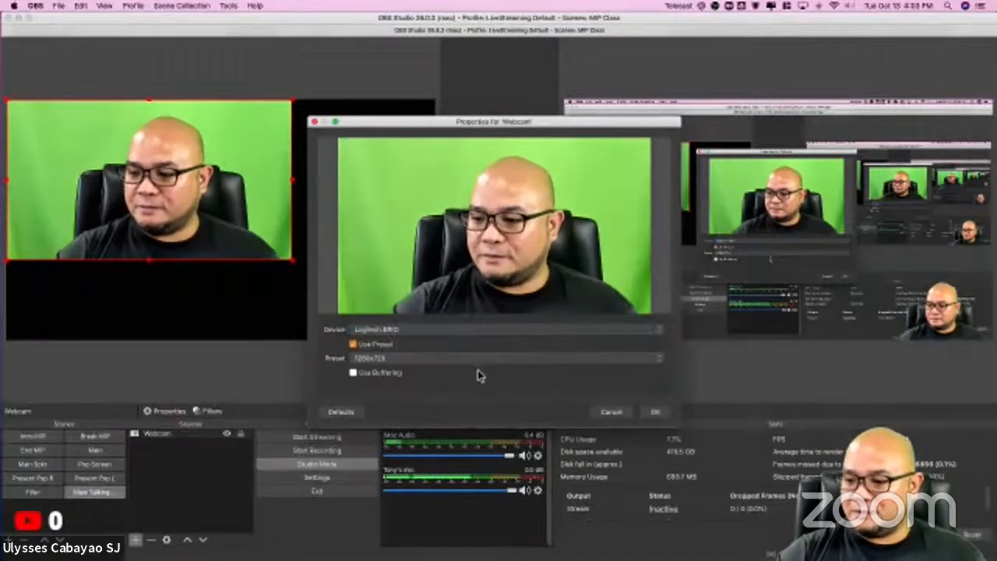
Step: Review the resolution presets available for the Logitech BRIO without changing the current one
left_click(415, 360)
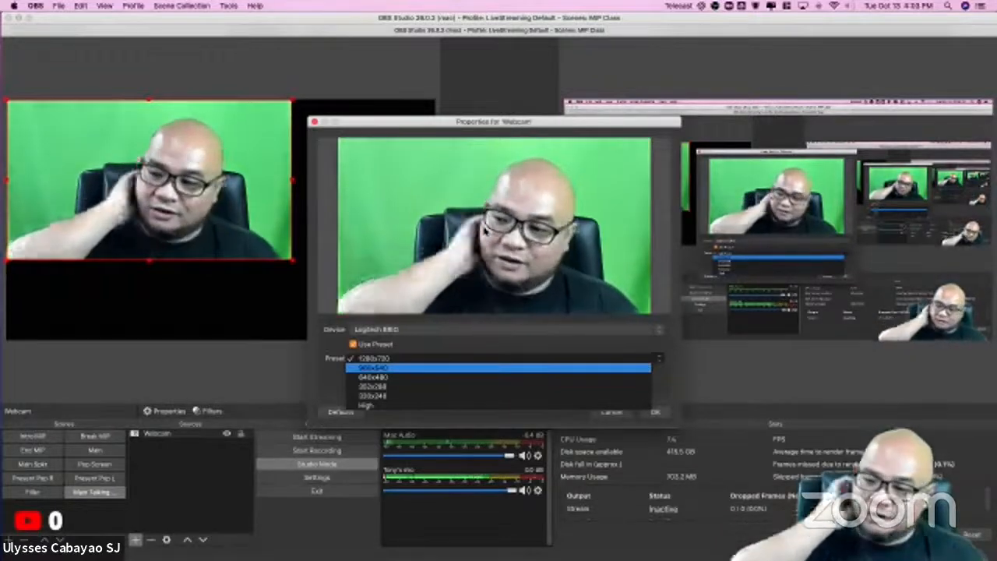
left_click(460, 347)
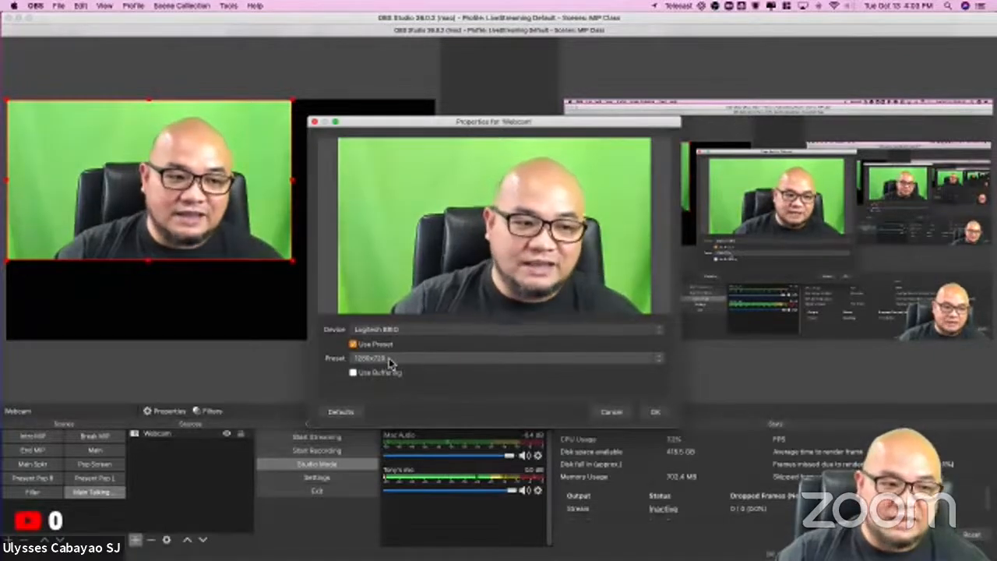
left_click(390, 362)
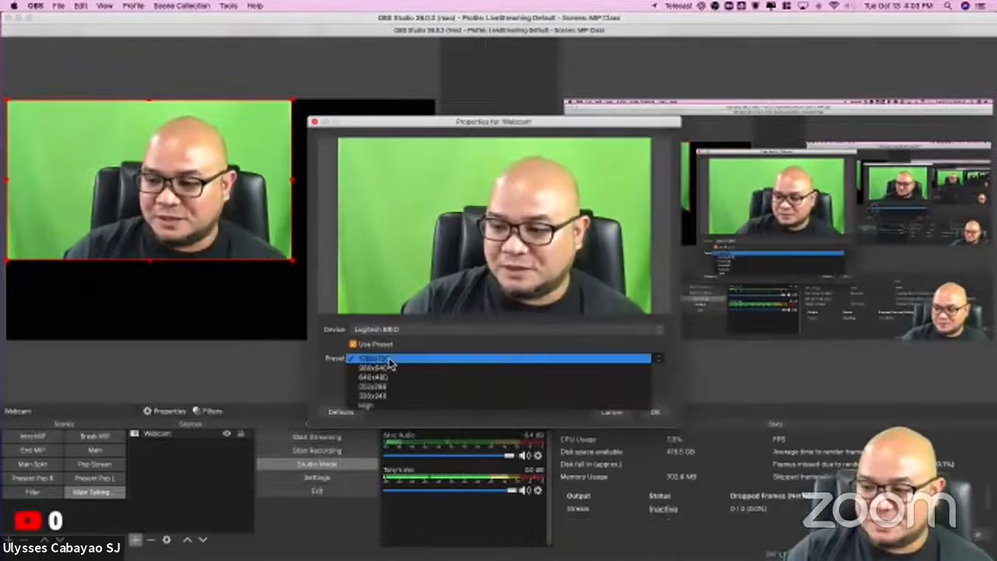
left_click(450, 343)
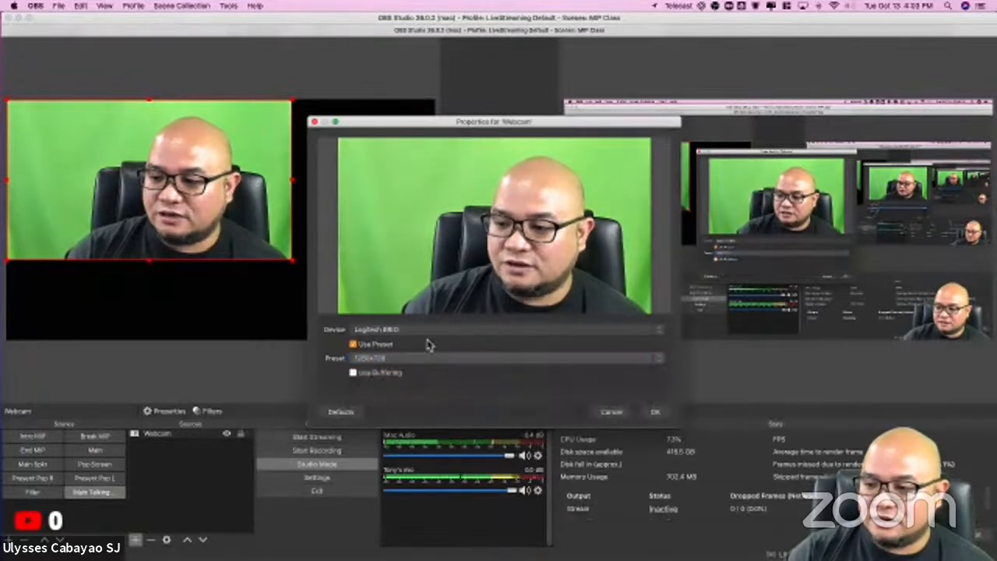
Step: Try the 640x480 and 960x540 resolution presets for the webcam source
left_click(386, 358)
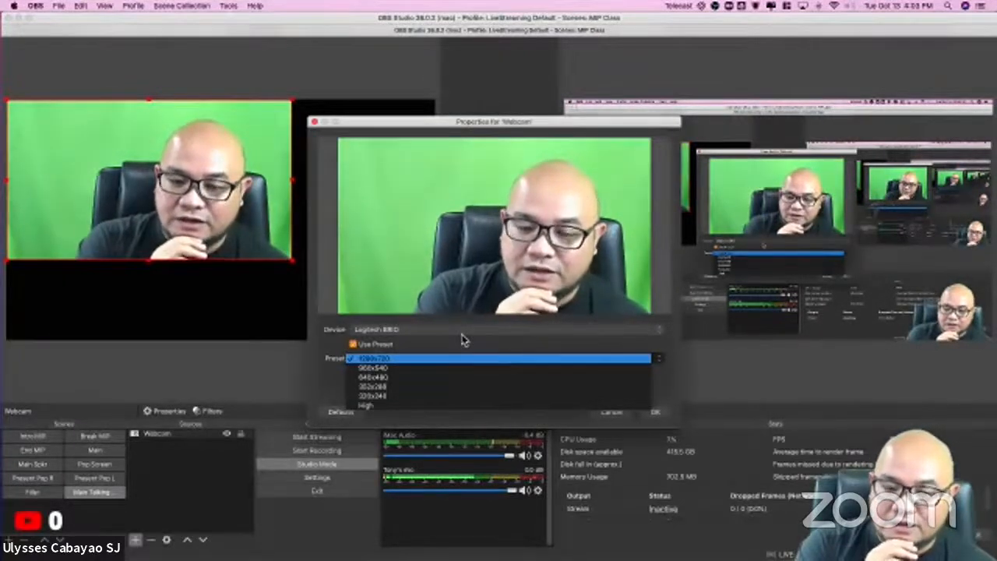
left_click(391, 380)
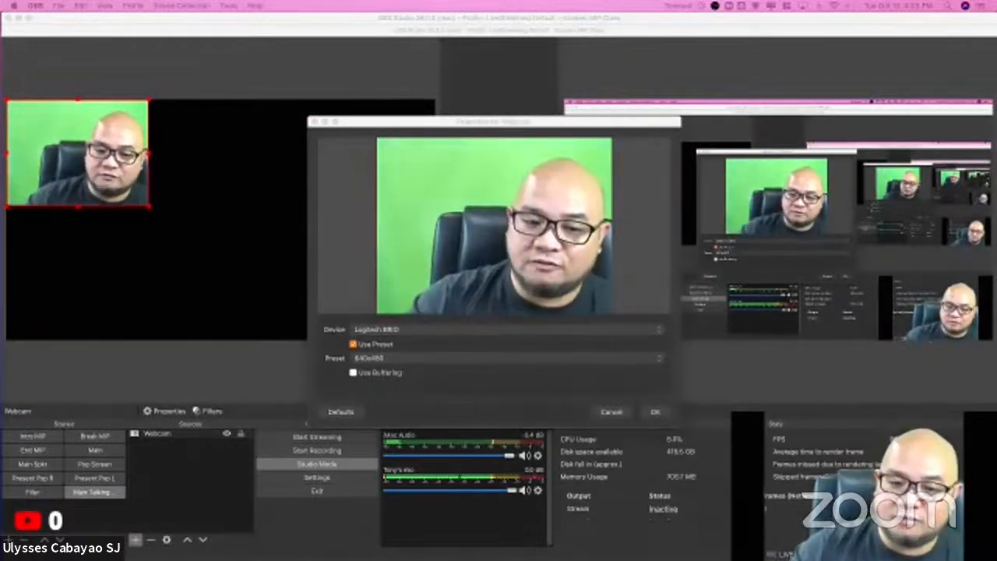
left_click(393, 358)
left_click(393, 352)
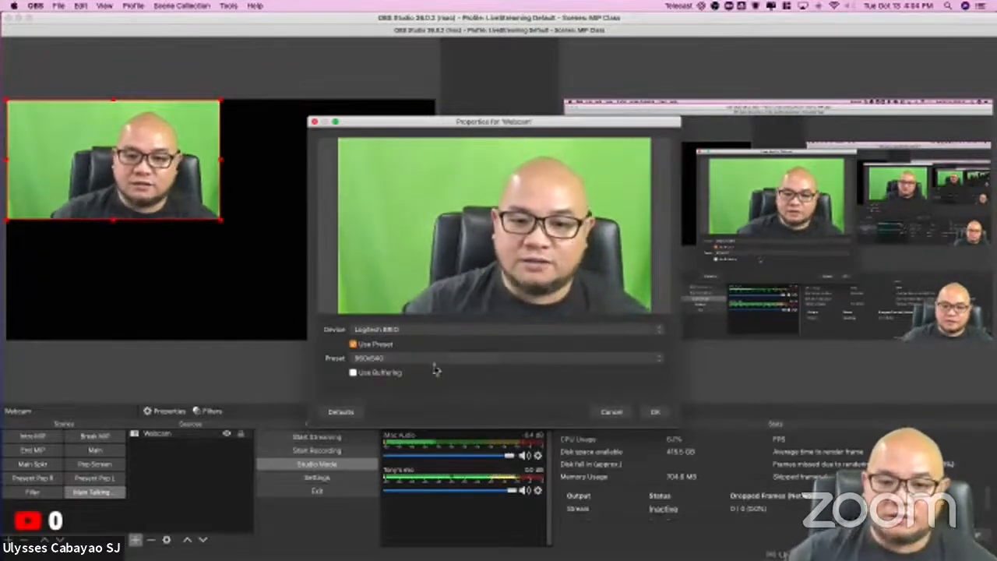
Step: Set the webcam's resolution preset to 1280x720 and accept the source properties
left_click(424, 358)
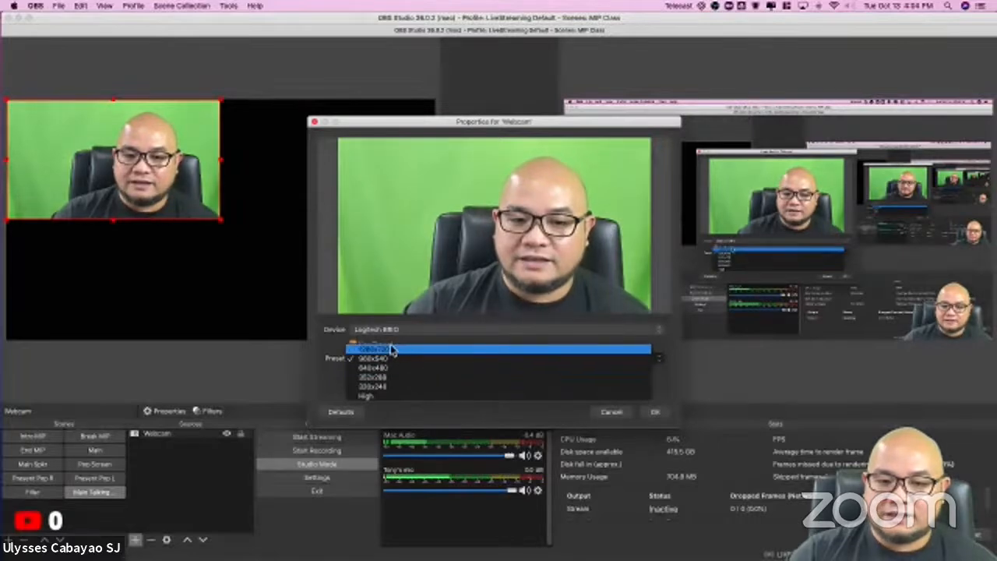
left_click(393, 351)
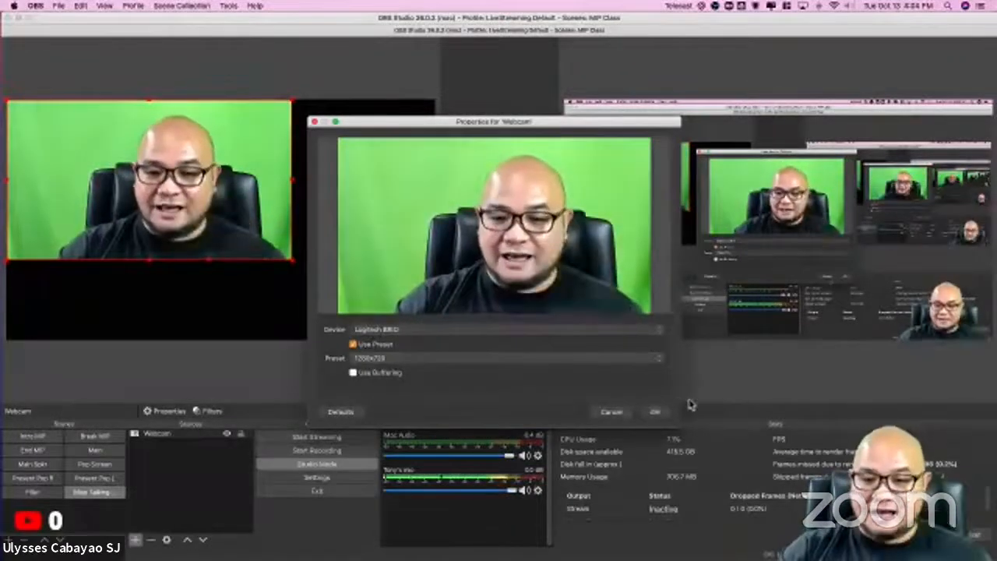
left_click(656, 413)
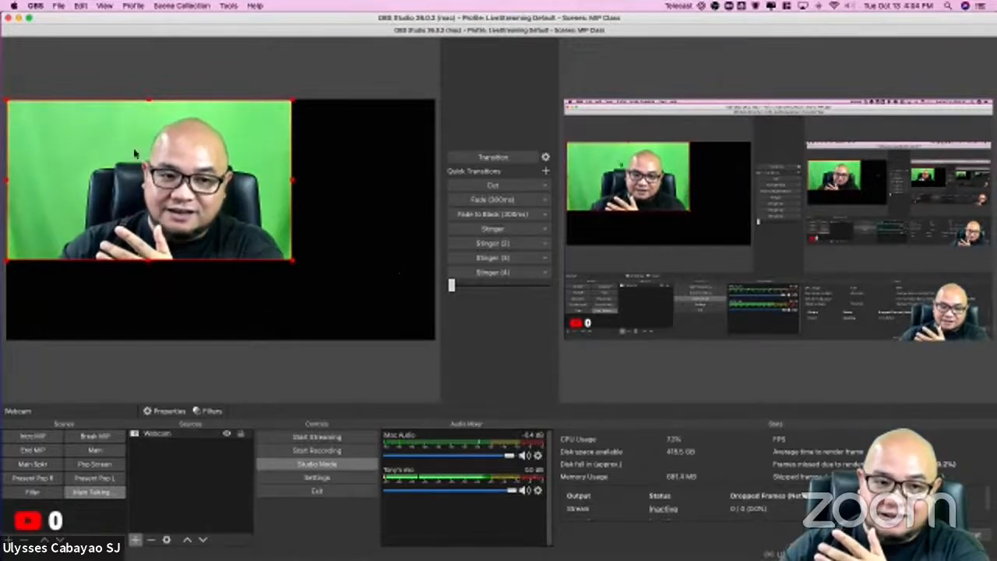
Step: Scale the webcam image down in the scene preview and apply the Fit to screen transform to it
mouse_move(121, 166)
left_mouse_down()
mouse_move(226, 167)
mouse_move(186, 196)
mouse_move(217, 199)
mouse_move(118, 162)
left_mouse_up()
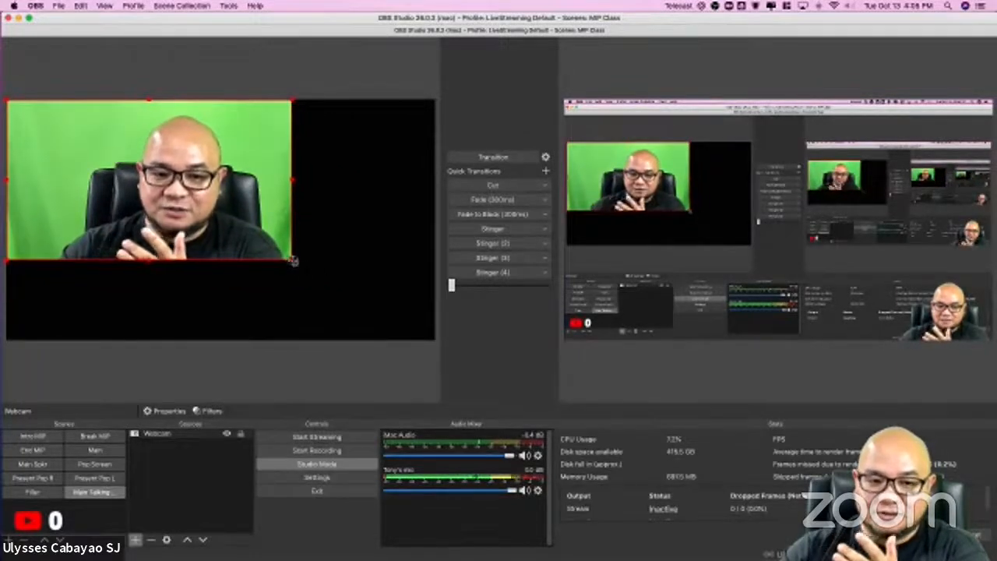
left_click_drag(292, 260, 217, 230)
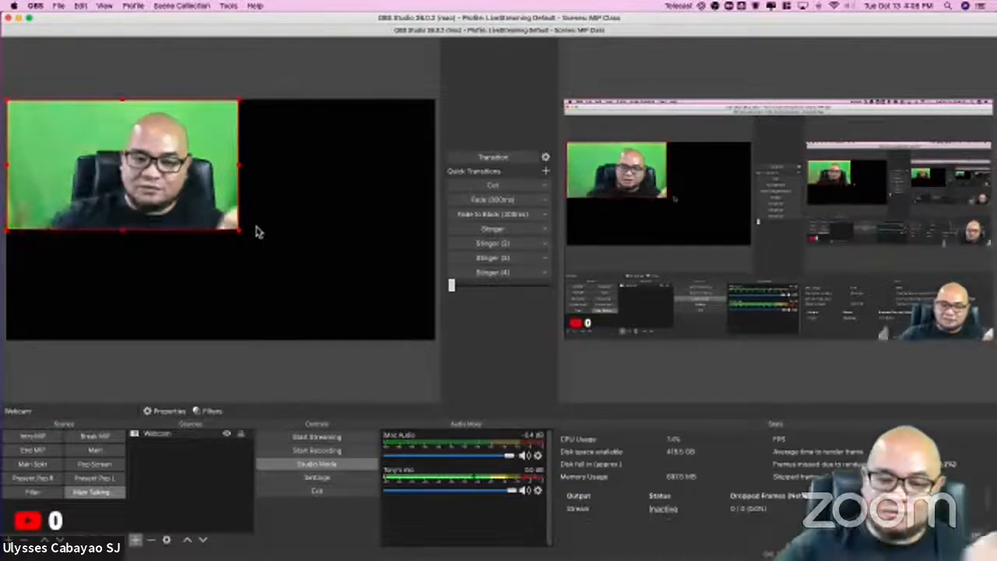
right_click(209, 197)
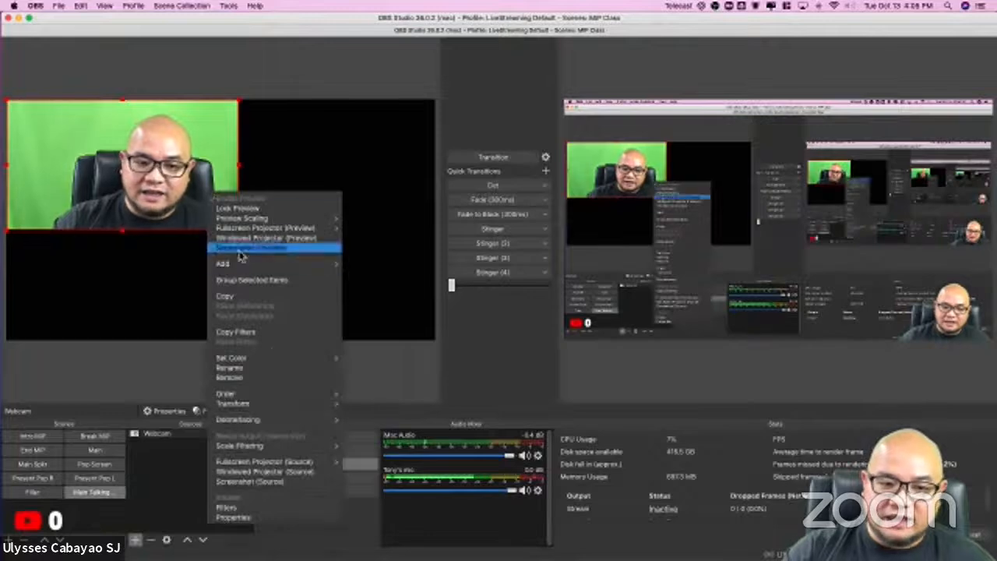
mouse_move(288, 410)
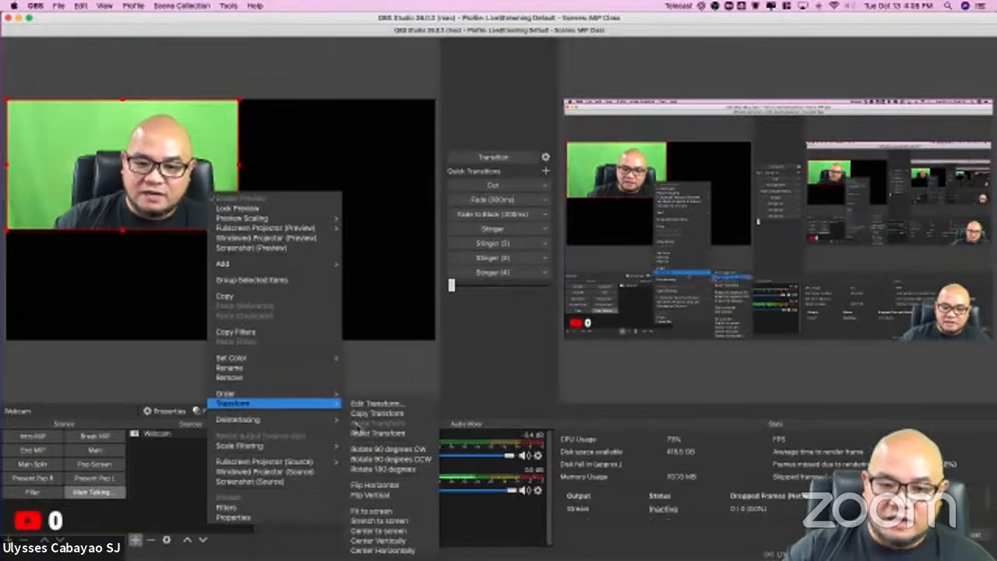
left_click(397, 511)
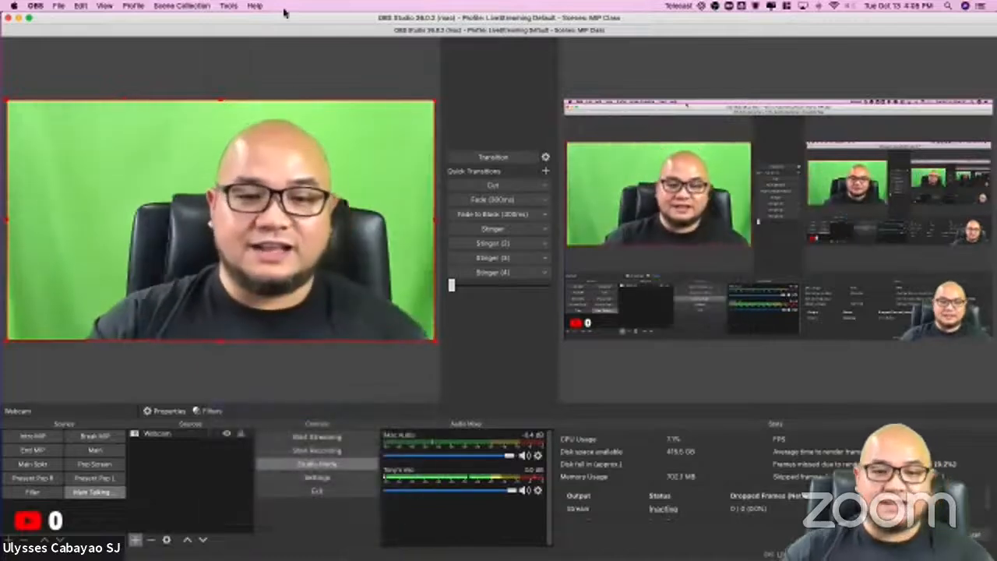
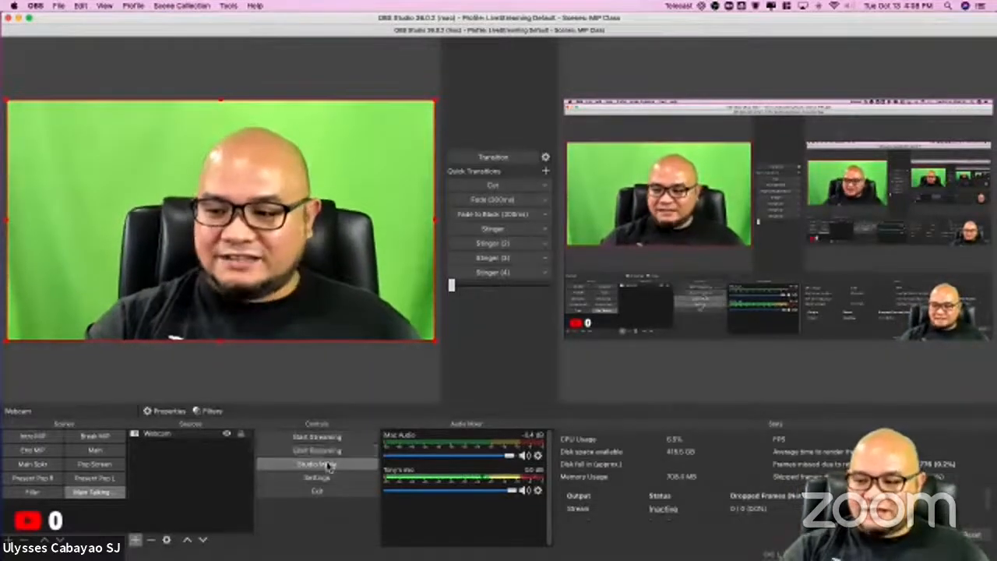
Step: Record a short test clip of the scene, and check the recording path in the Output settings without changing anything
left_click(326, 454)
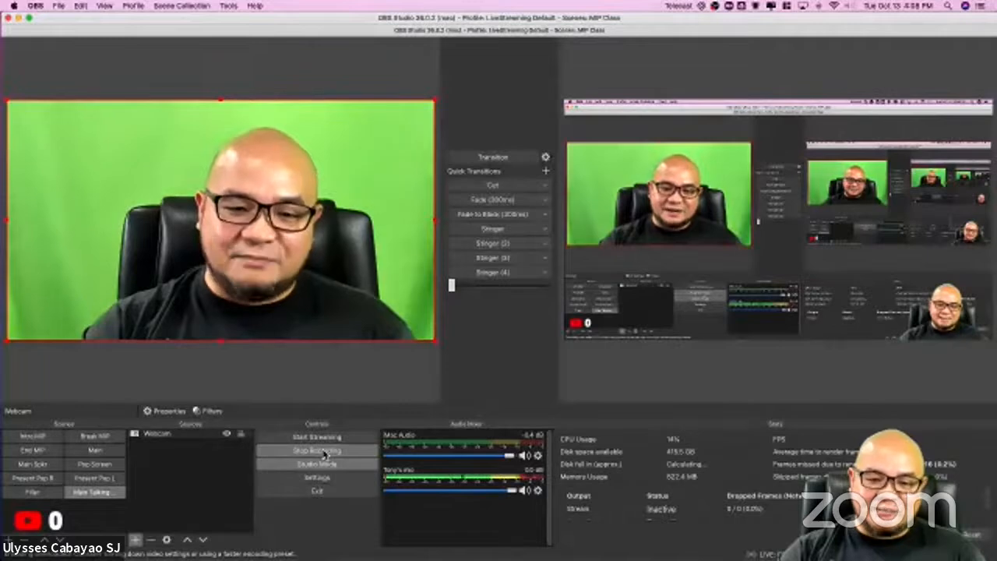
left_click(324, 453)
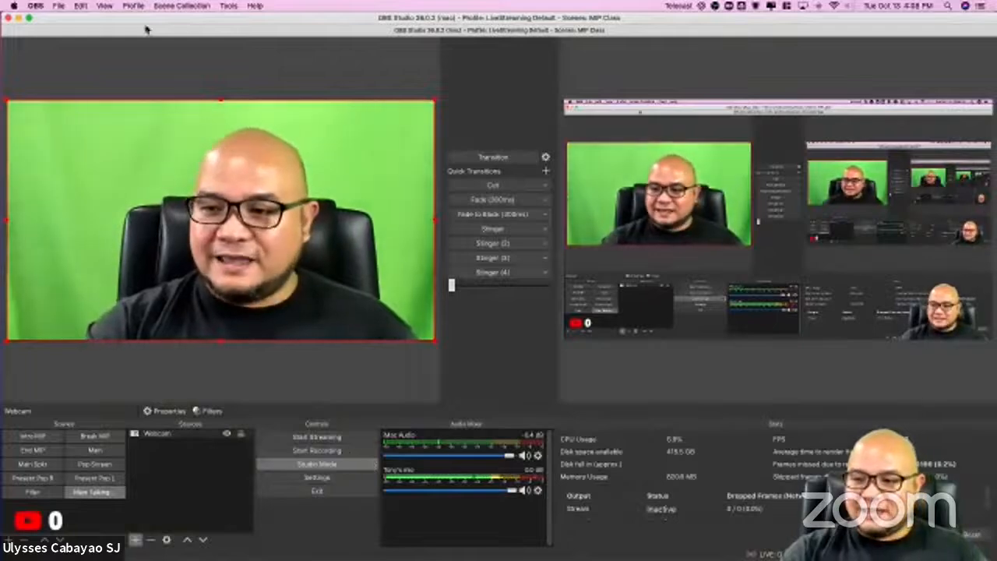
left_click(60, 6)
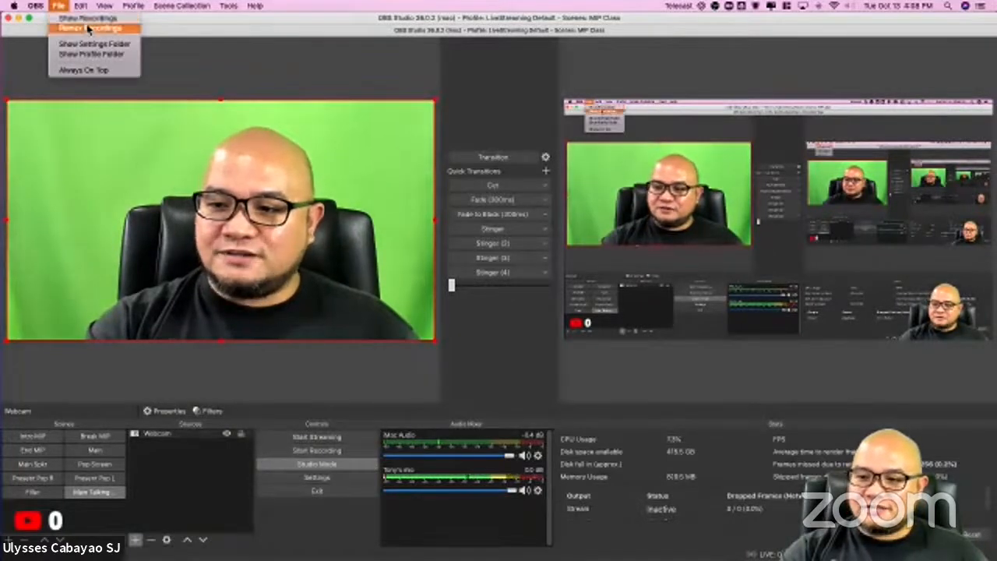
mouse_move(36, 6)
left_click(51, 36)
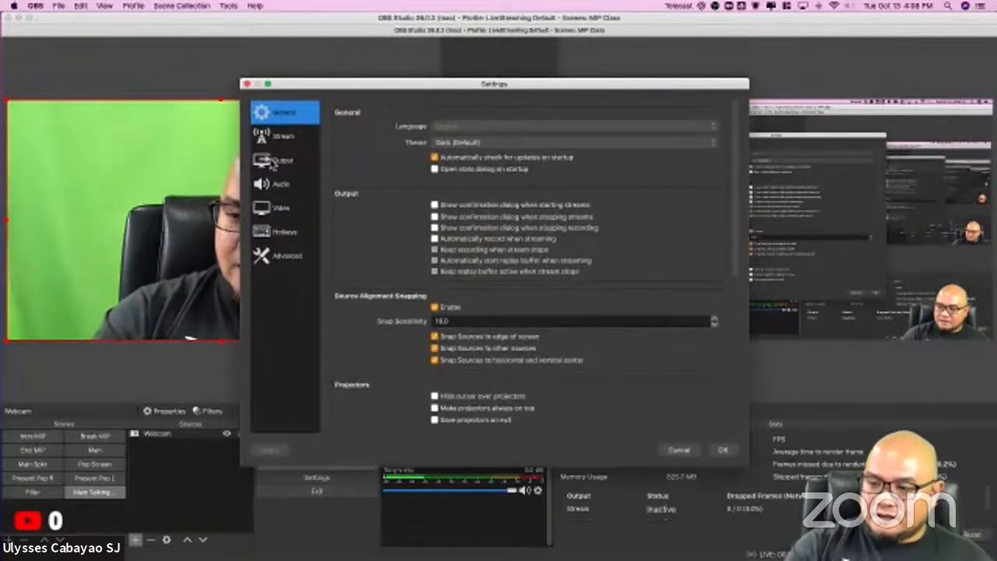
left_click(279, 161)
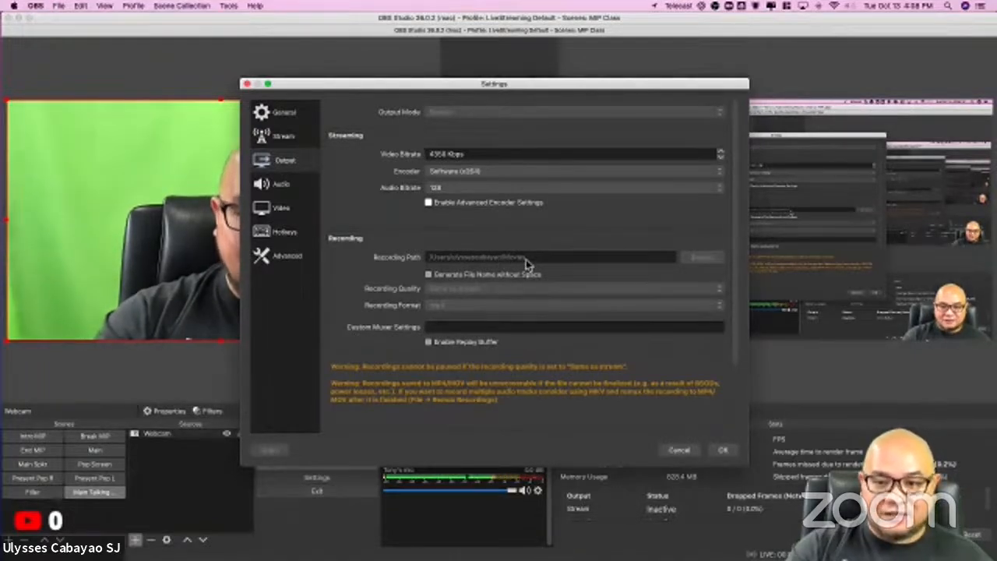
left_click(666, 455)
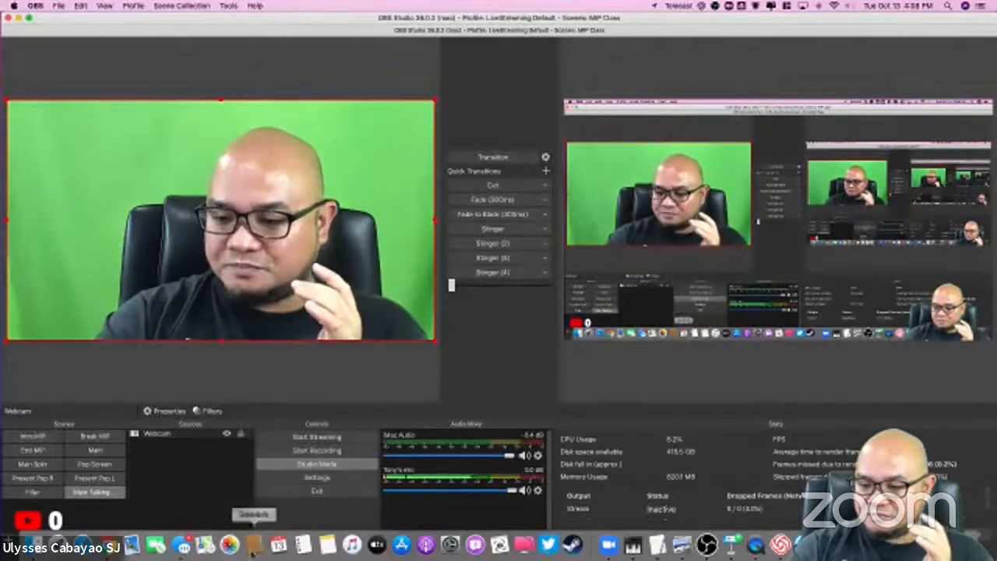
Step: Switch to Finder, preview the newest recording in the Movies folder, and close the Finder window
left_click(35, 547)
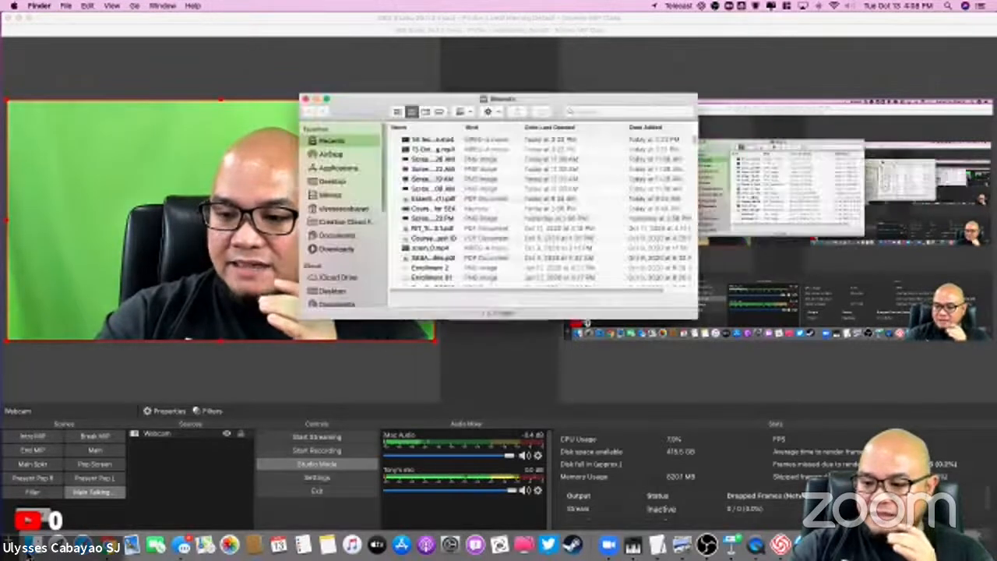
left_click(349, 194)
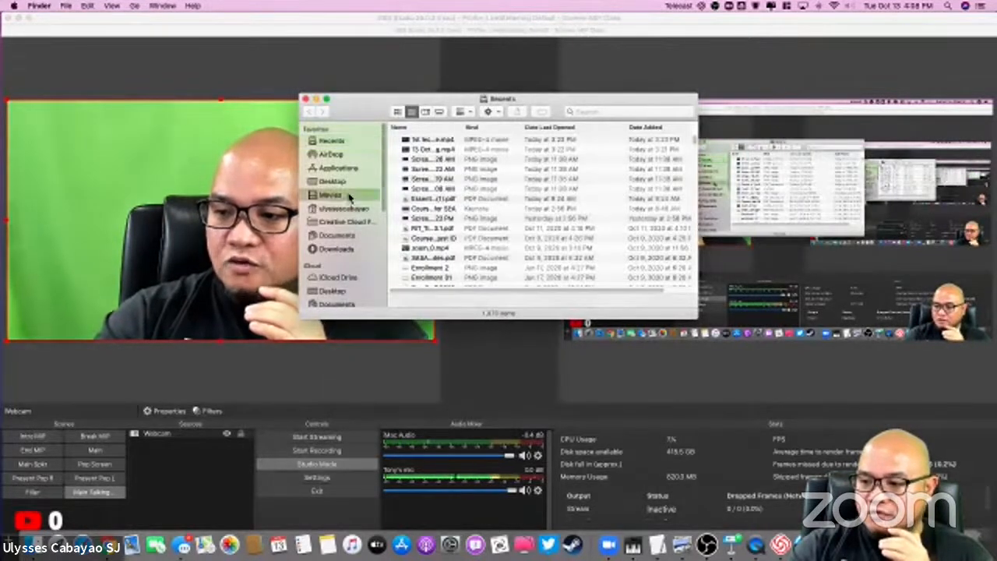
left_click(517, 139)
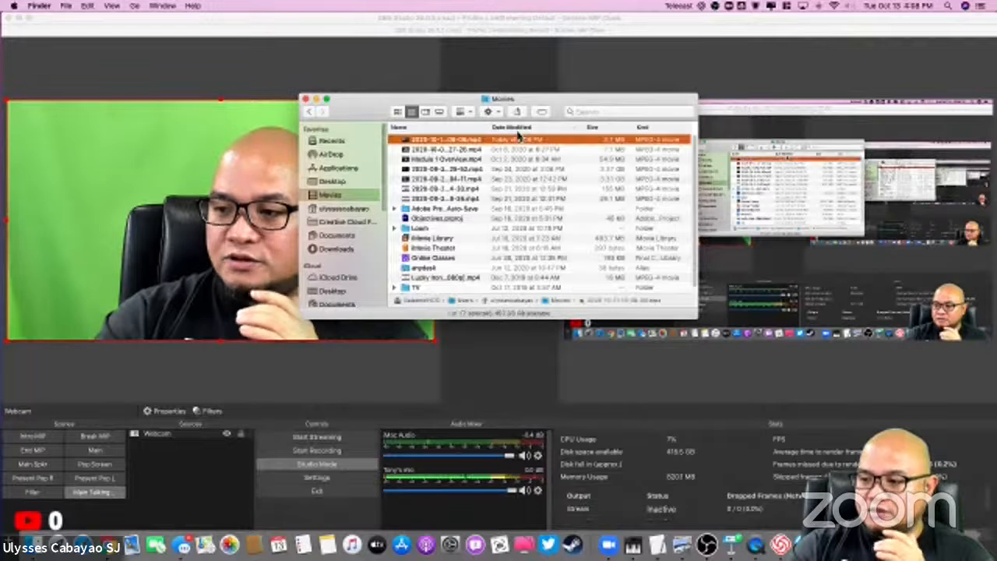
left_click_drag(490, 127, 528, 127)
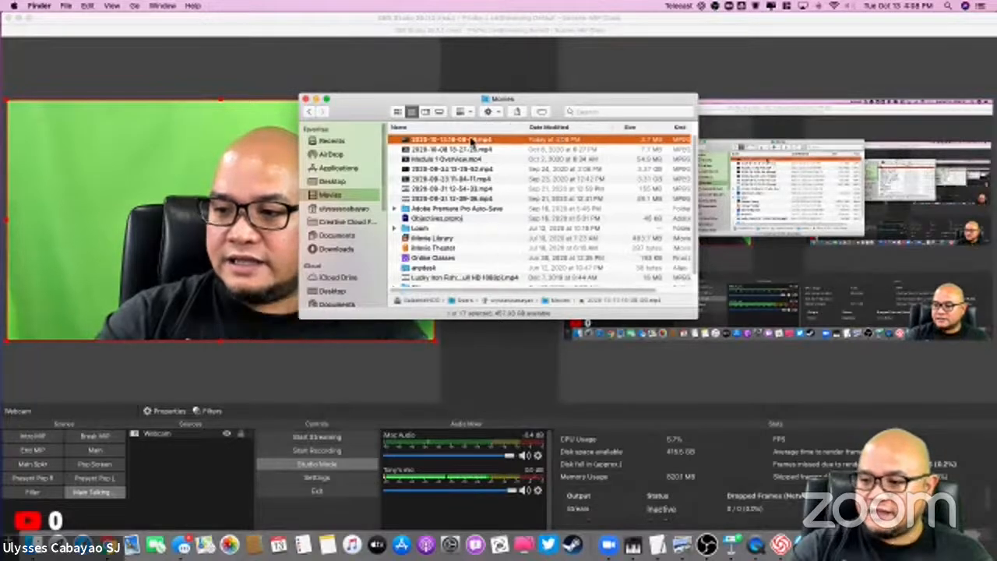
key("space")
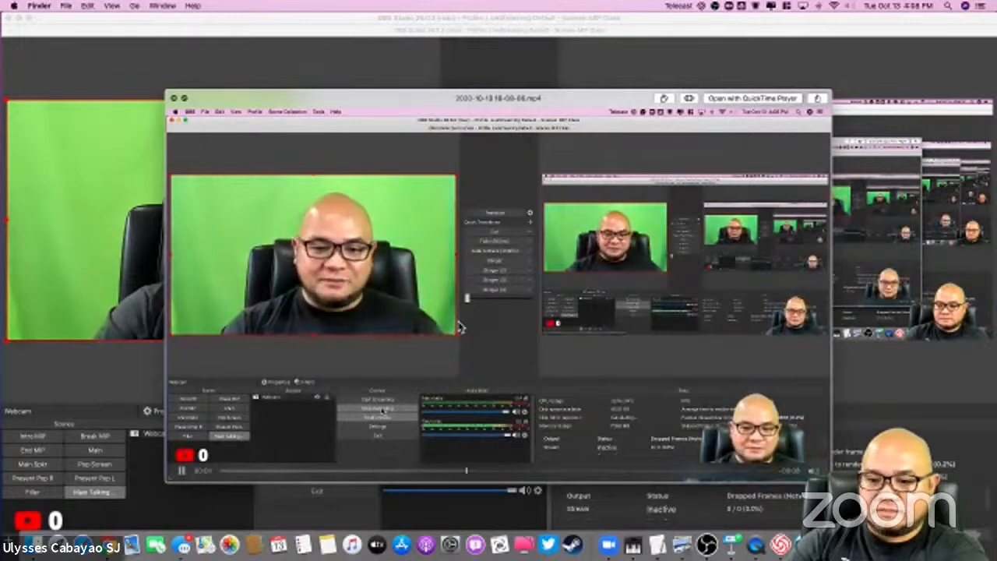
key("space")
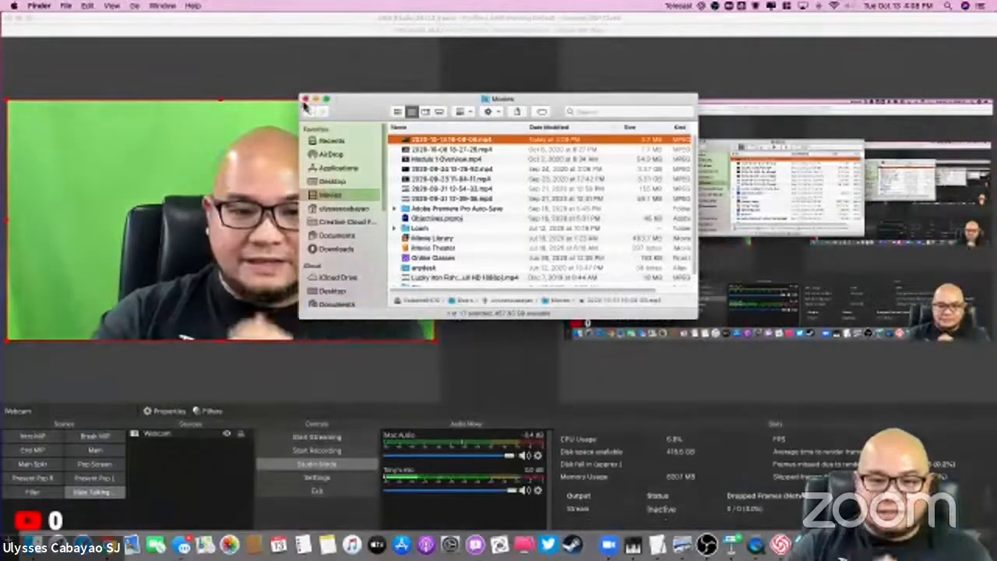
left_click(305, 100)
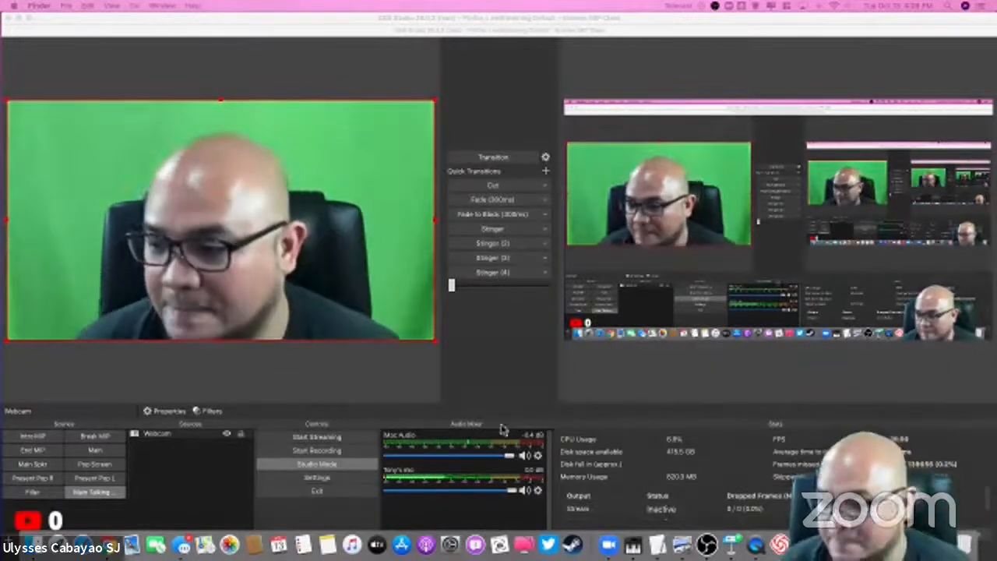
Step: In the participant's OBS, check the Desktop Audio device options in the Audio settings and close the settings without changes
left_click(494, 427)
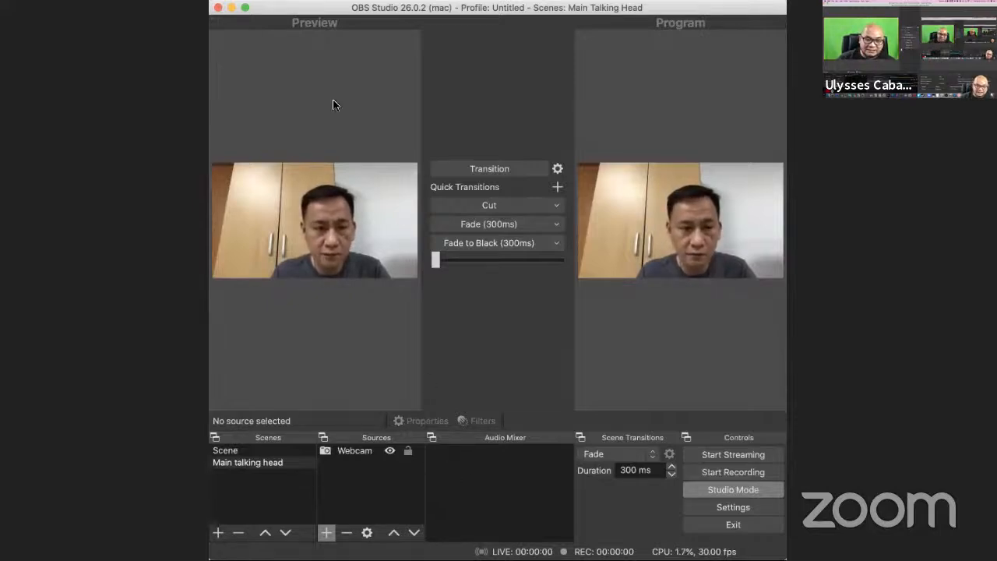
left_click(259, 1)
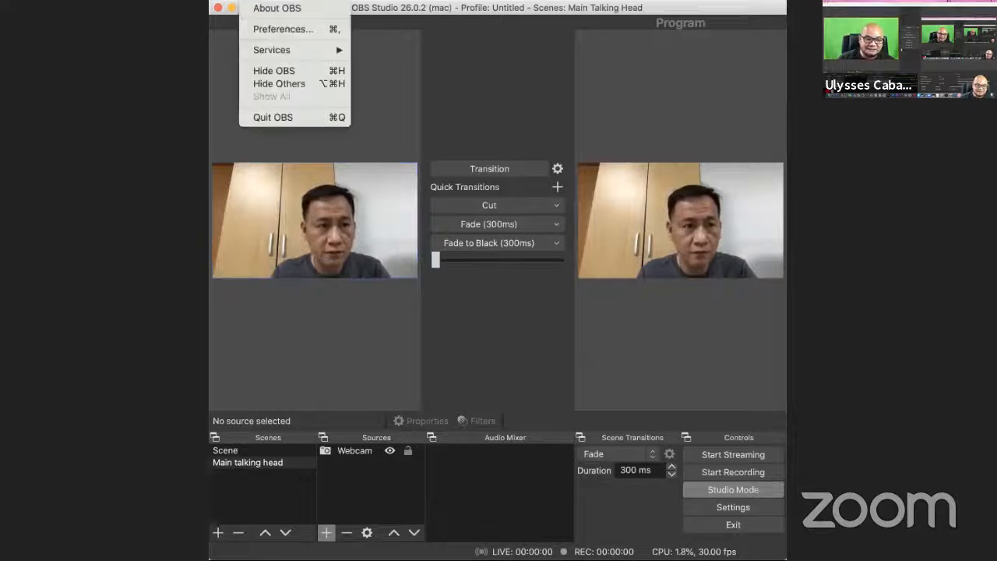
left_click(273, 29)
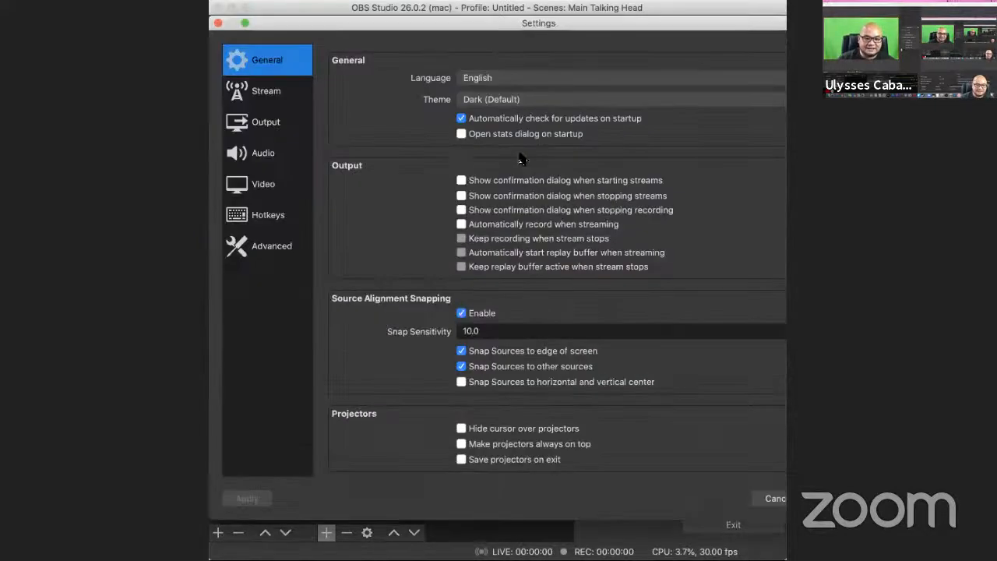
left_click(264, 153)
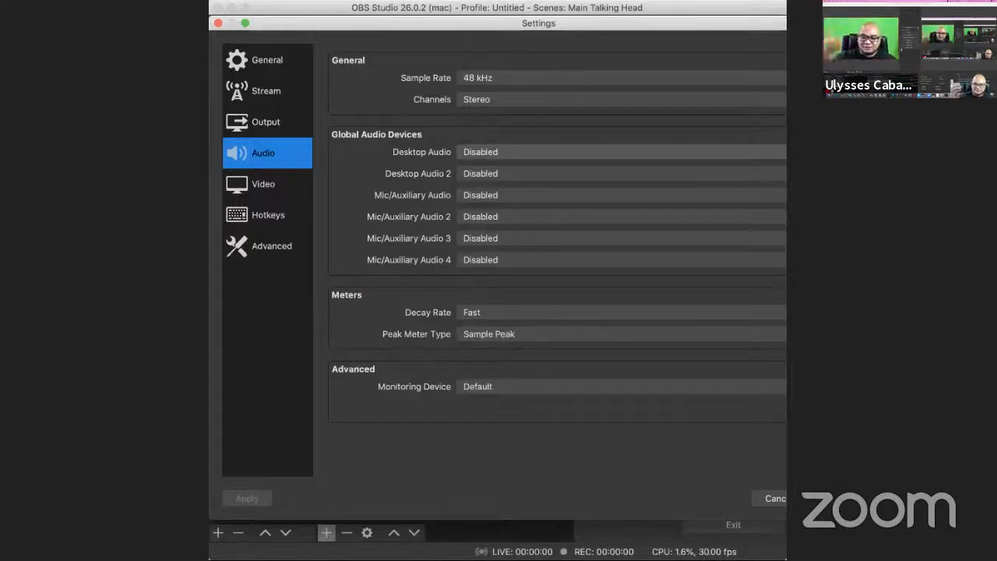
left_click(621, 152)
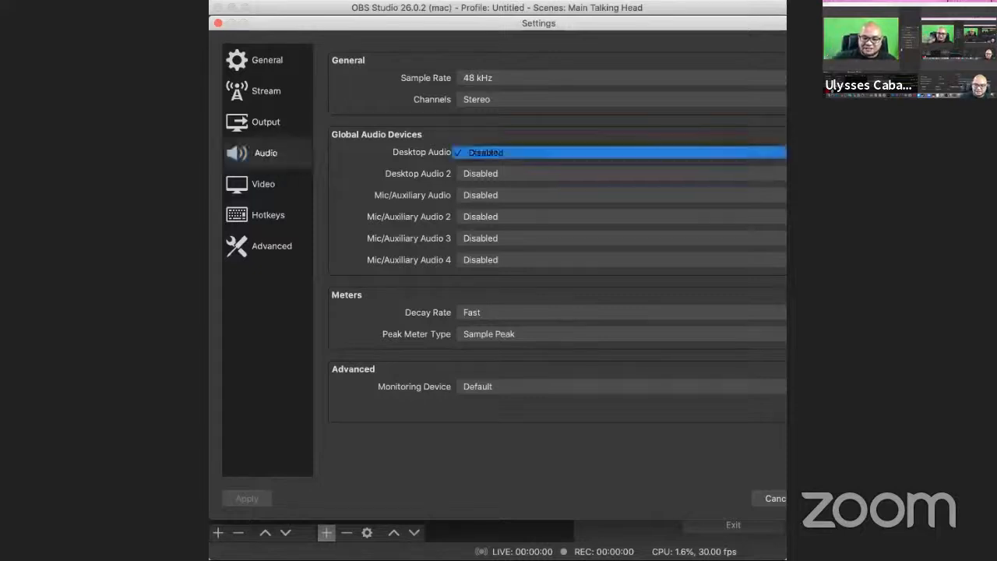
left_click(621, 152)
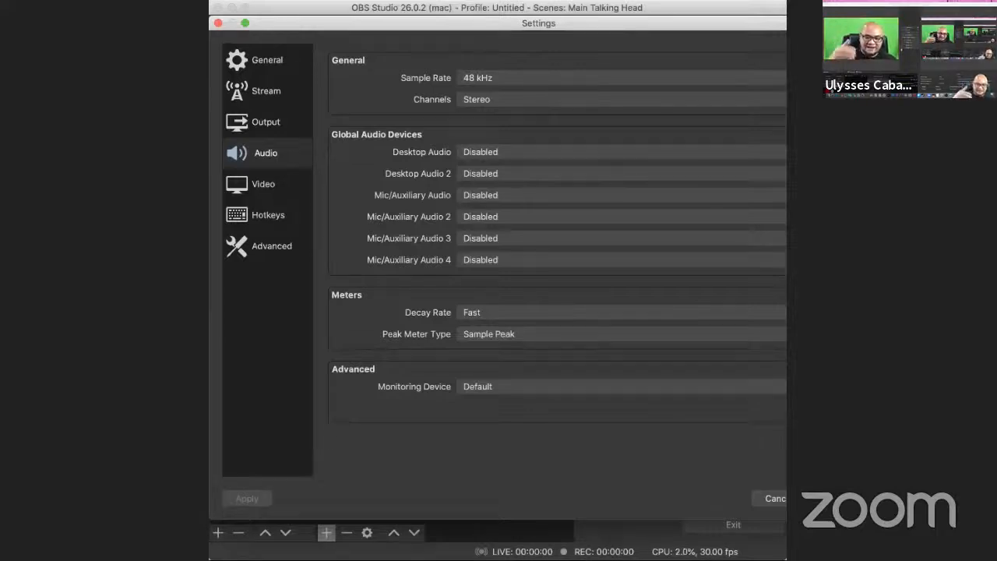
left_click(774, 498)
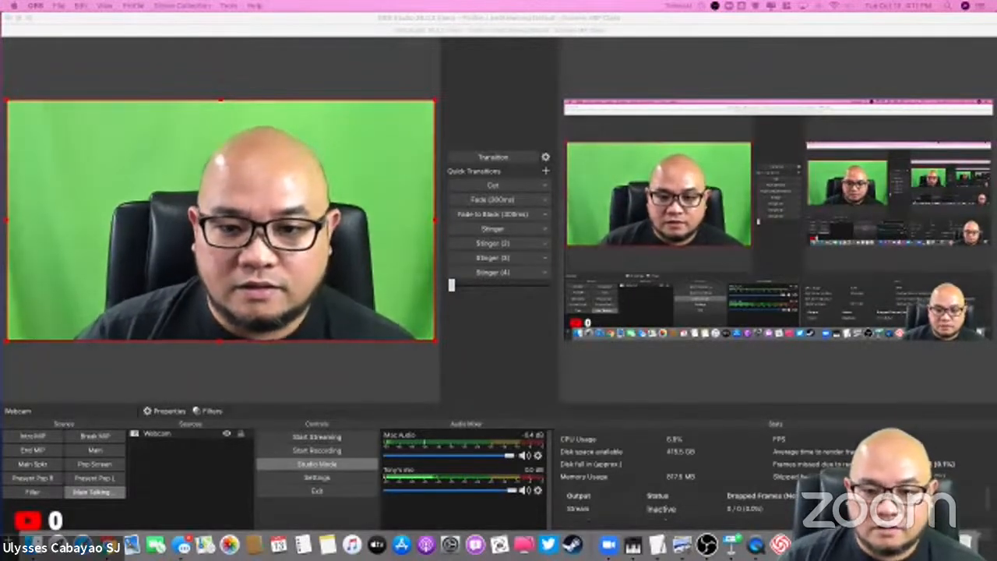
Step: Shrink the OBS window so that all its docks fit on the desktop, and select the Main Talking scene
left_click(204, 458)
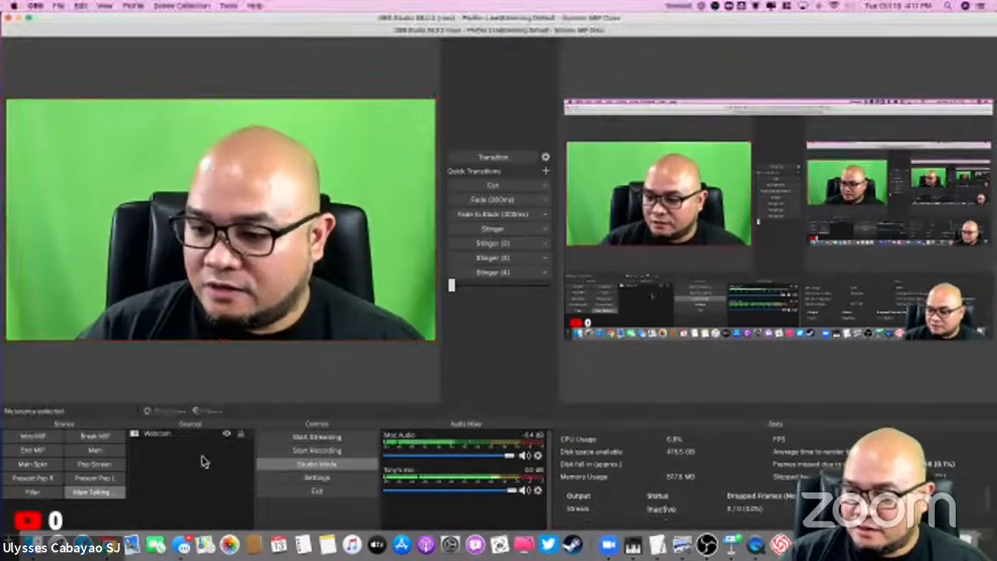
left_click(162, 434)
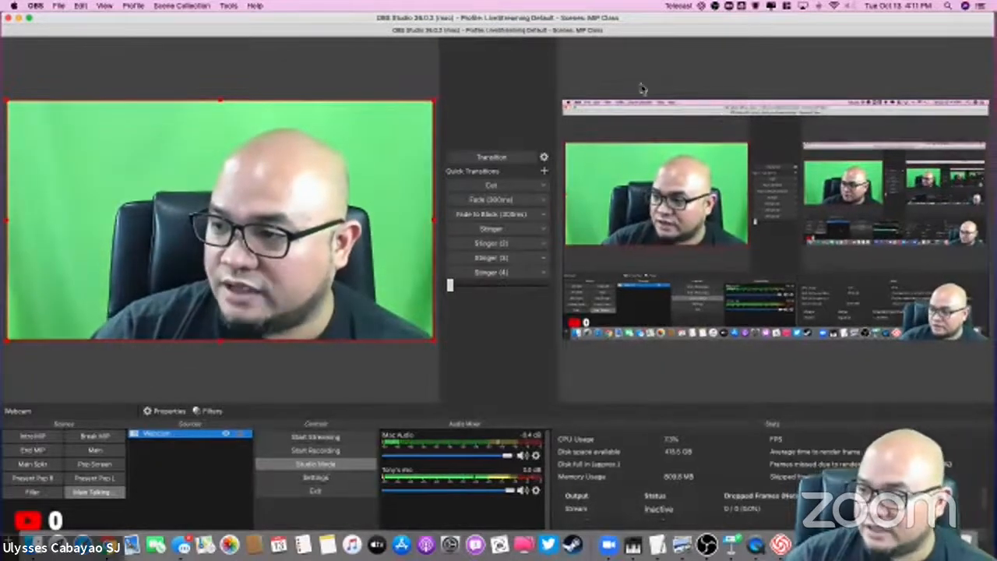
left_click_drag(50, 19, 110, 28)
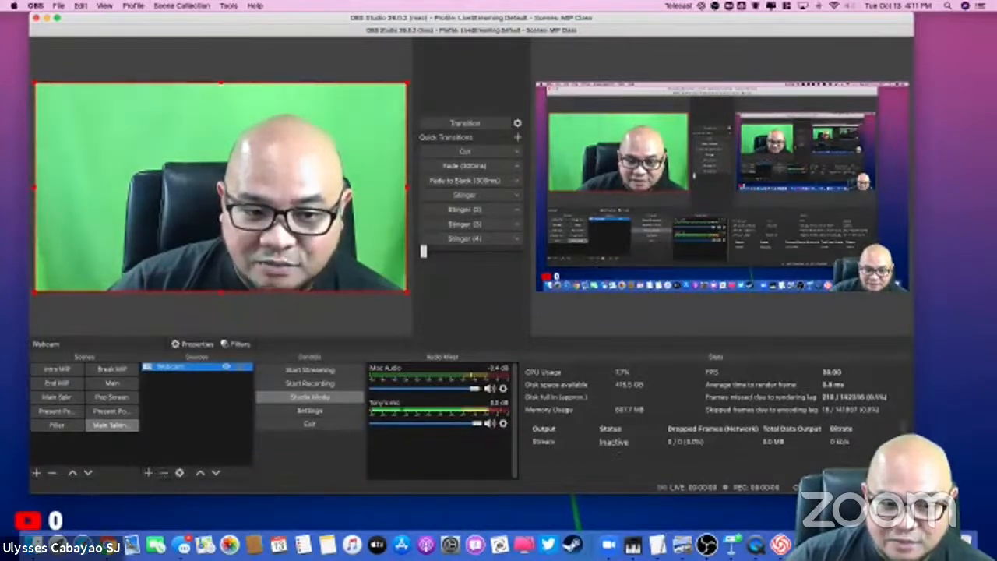
left_click(111, 425)
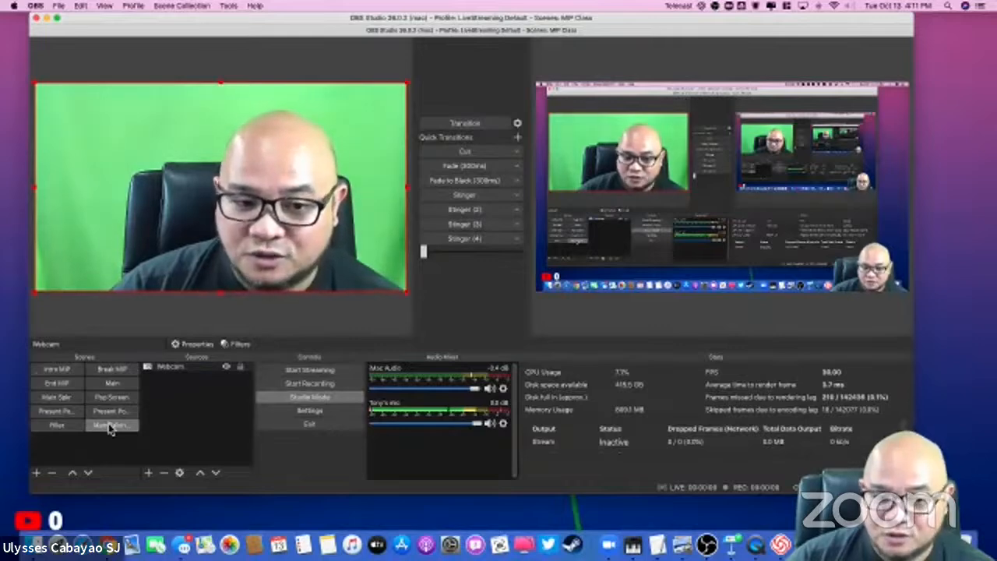
Step: Add a new Audio Input Capture source named "microphone" to the Main Talking scene
left_click(148, 474)
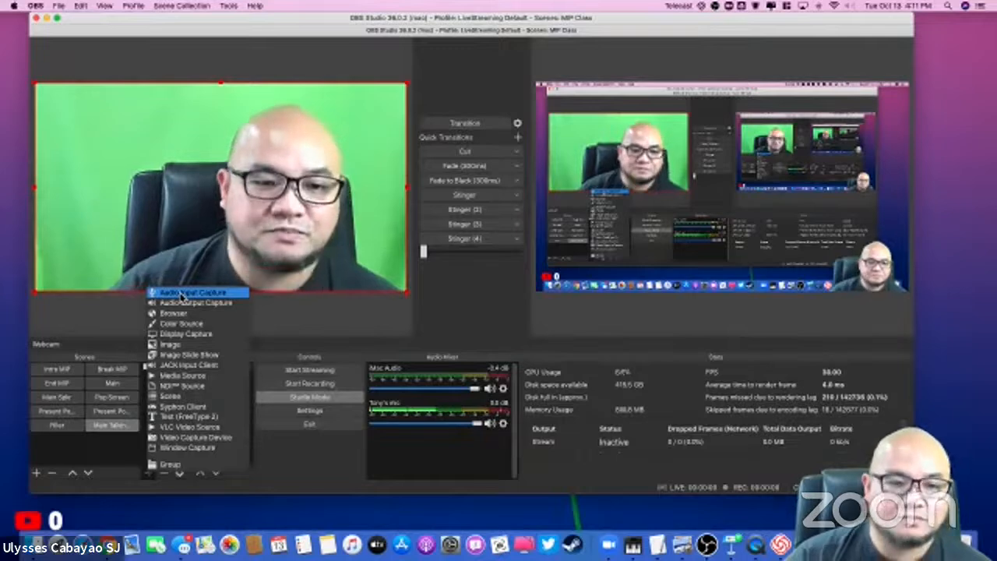
left_click(181, 295)
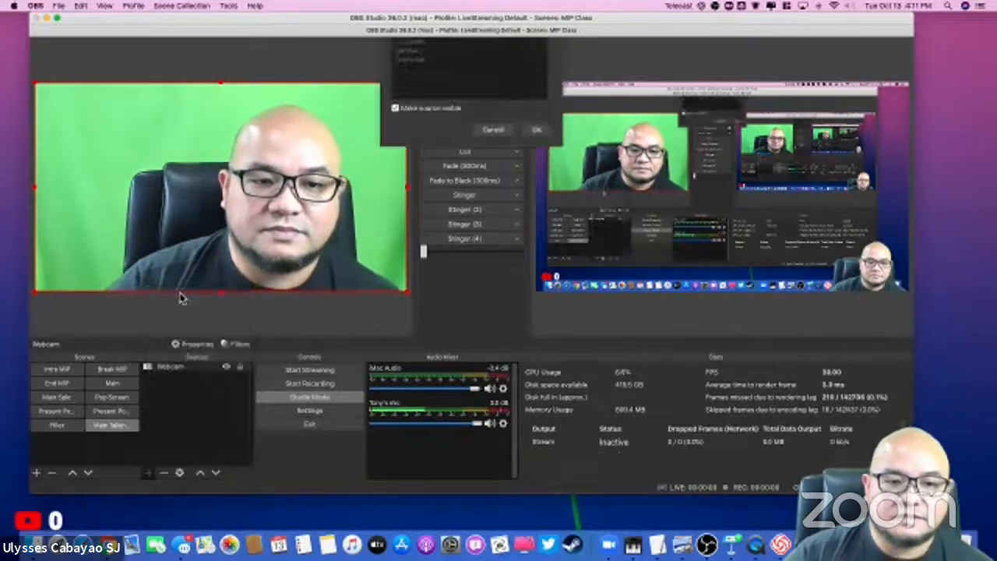
triple_click(441, 66)
type("microphone")
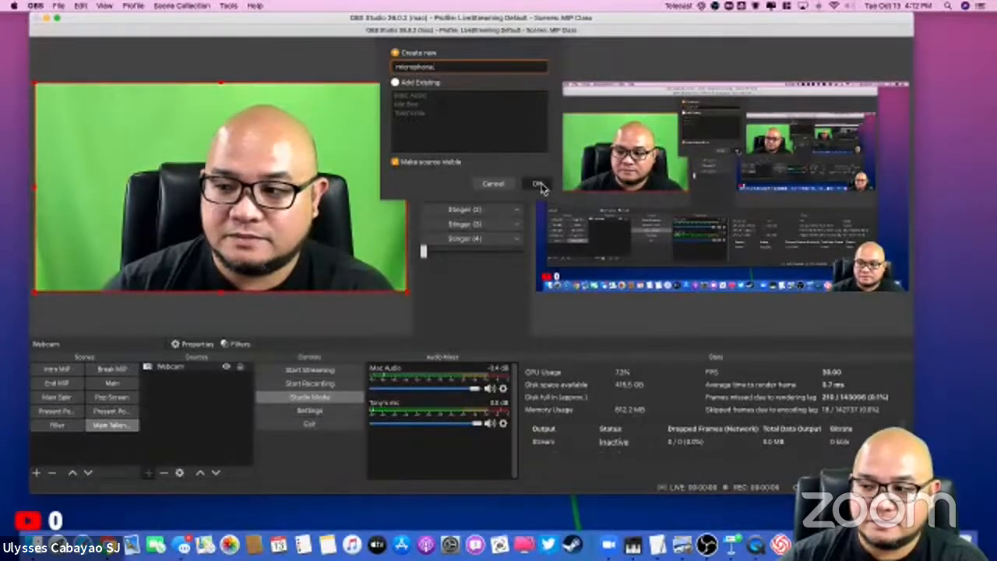
left_click(538, 185)
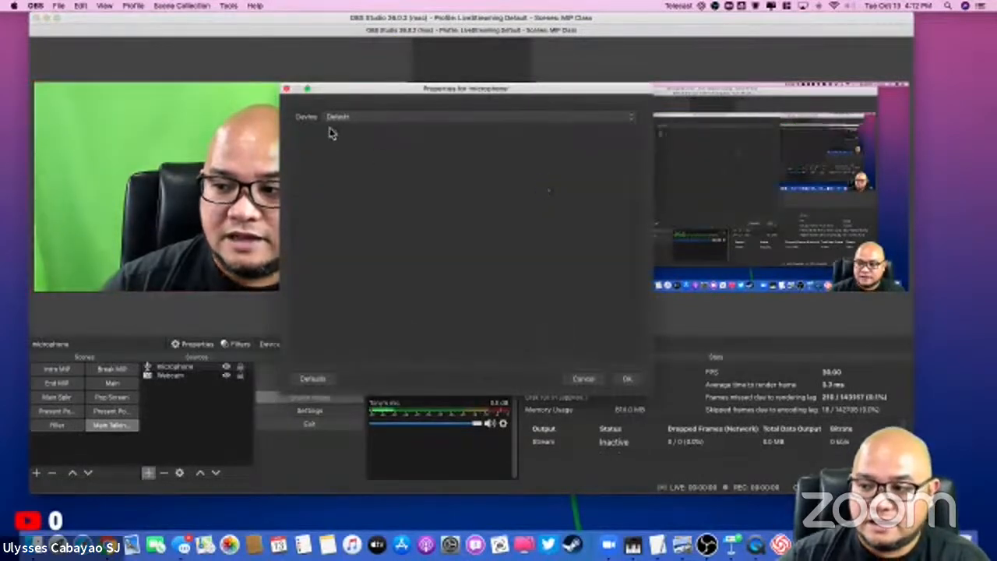
Step: Review the available audio devices for the microphone source and set its device to Built-in Microphone
left_click(353, 119)
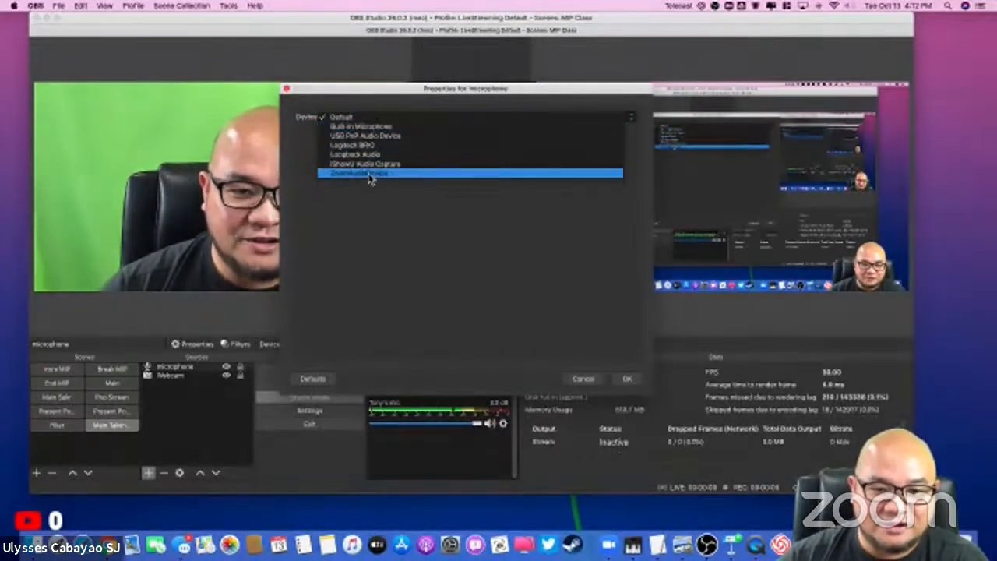
left_click(347, 117)
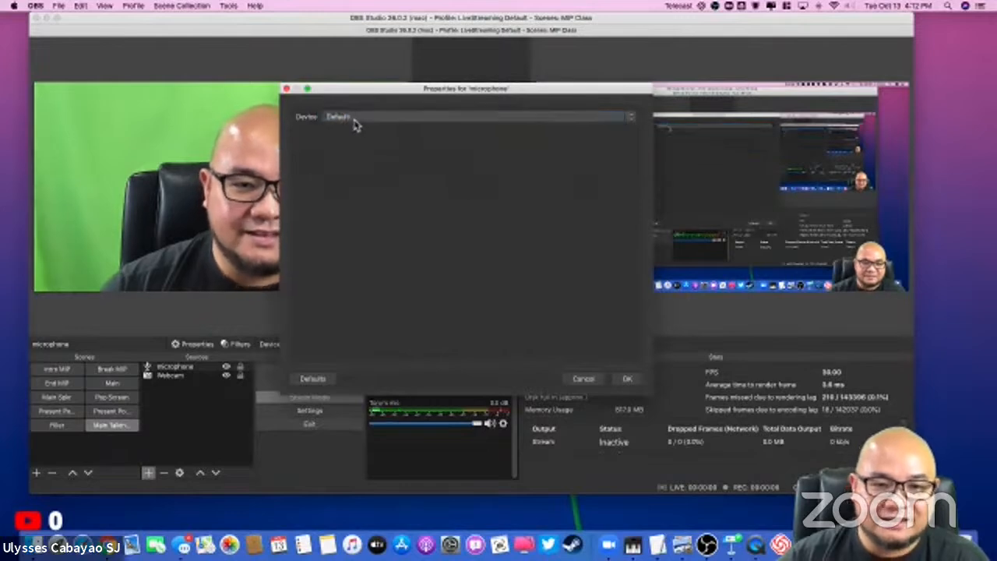
left_click(357, 119)
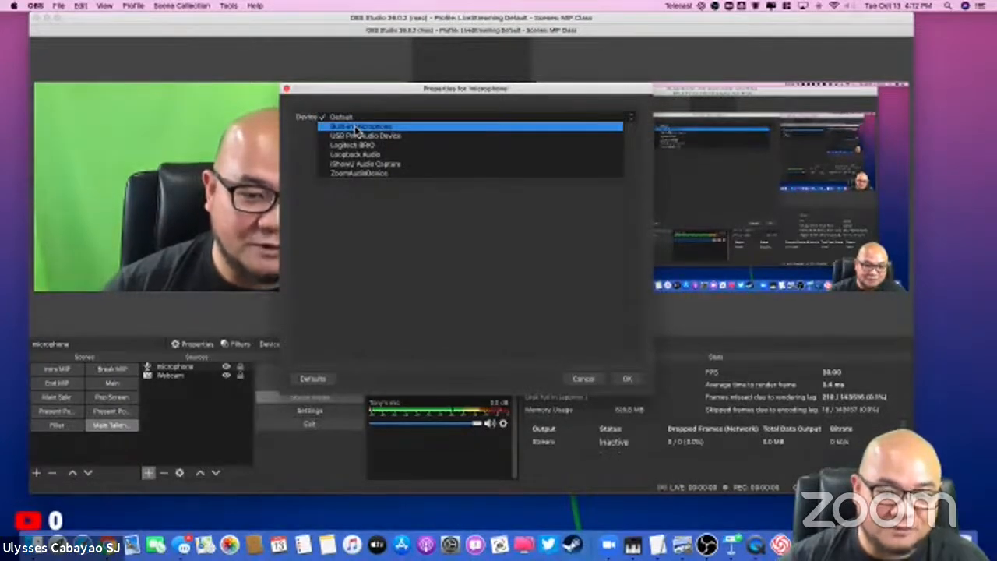
left_click(349, 117)
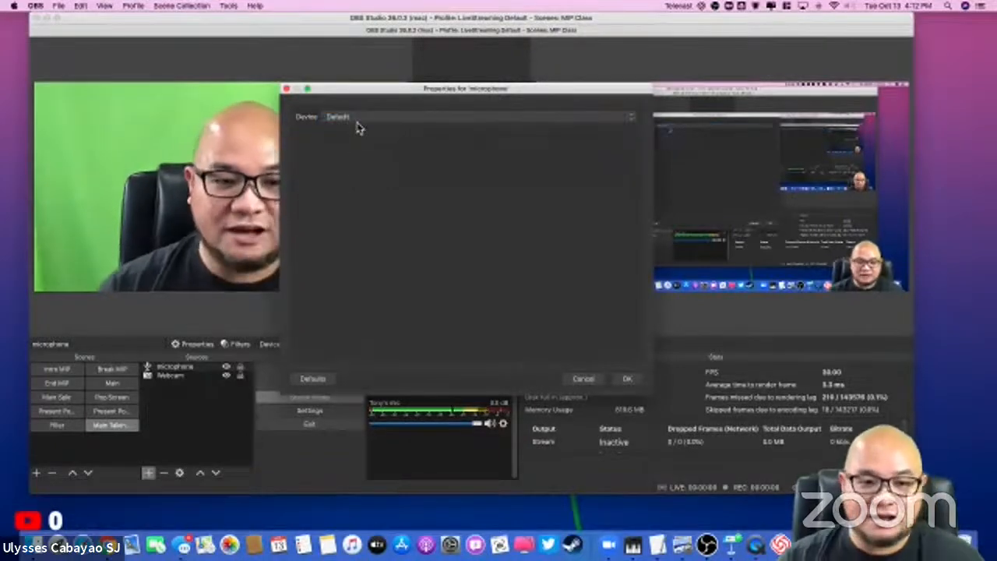
left_click(357, 118)
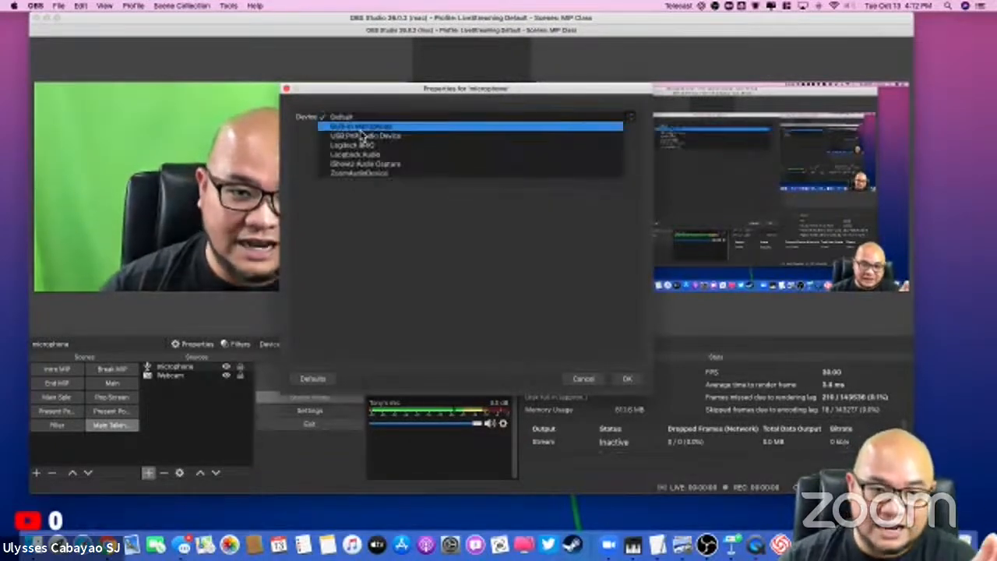
left_click(351, 117)
left_click(353, 117)
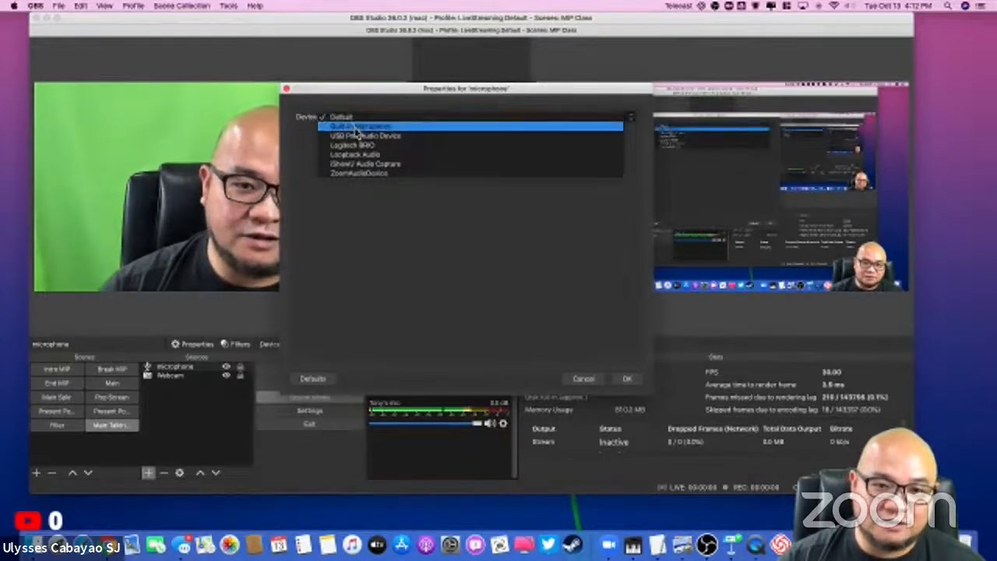
left_click(355, 128)
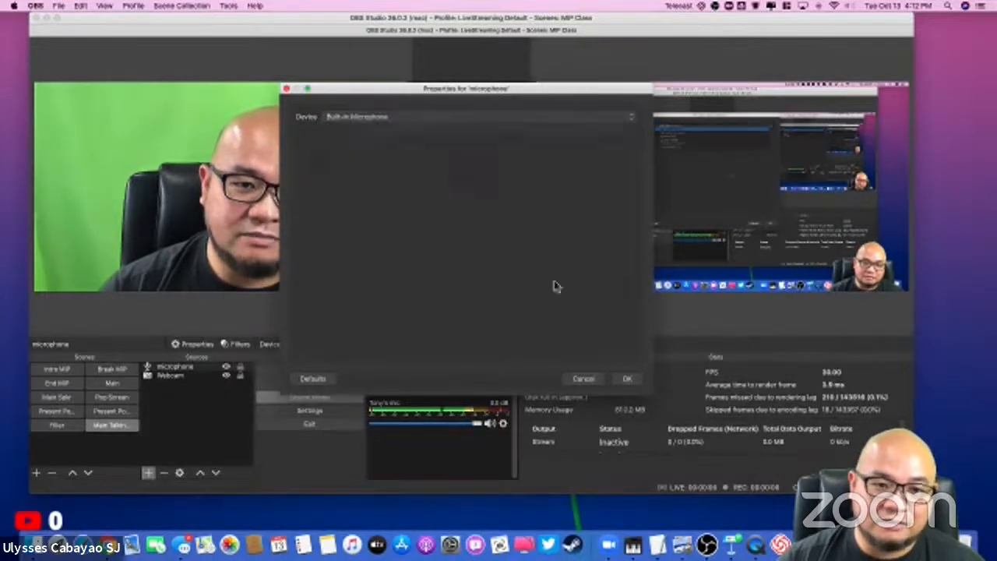
Step: Confirm the properties of the microphone source and select that source in the Main Talking scene
left_click(628, 380)
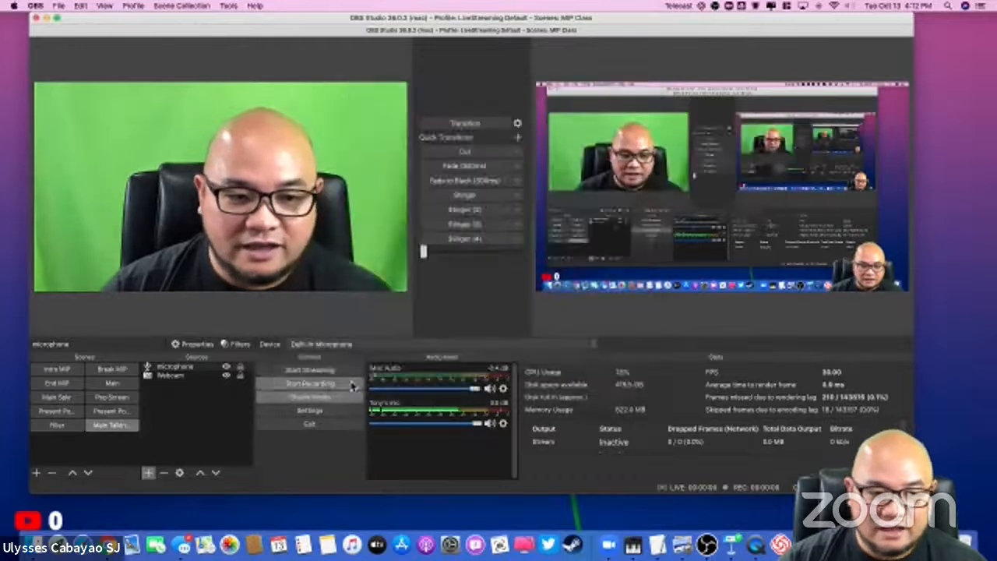
left_click(197, 368)
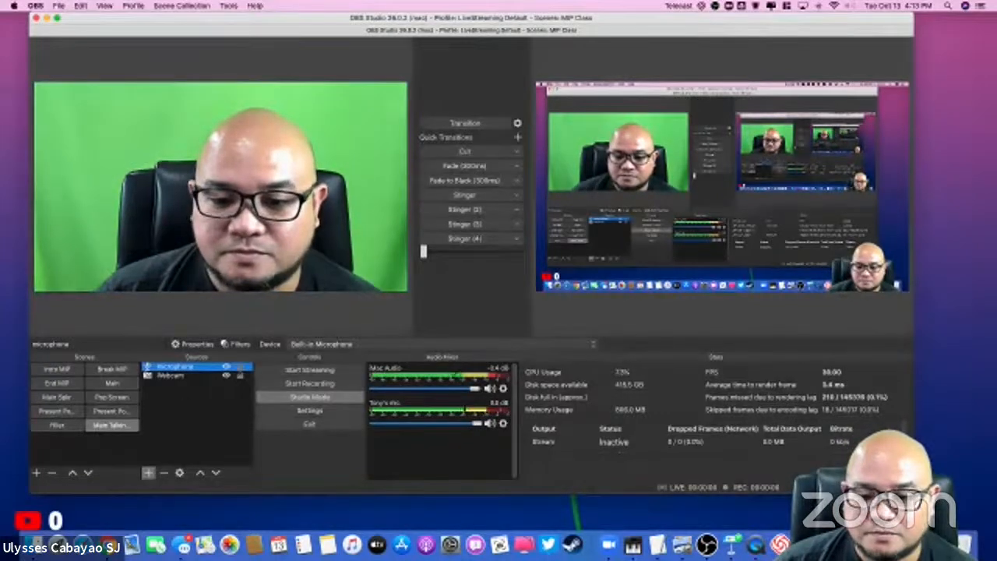
left_click(278, 555)
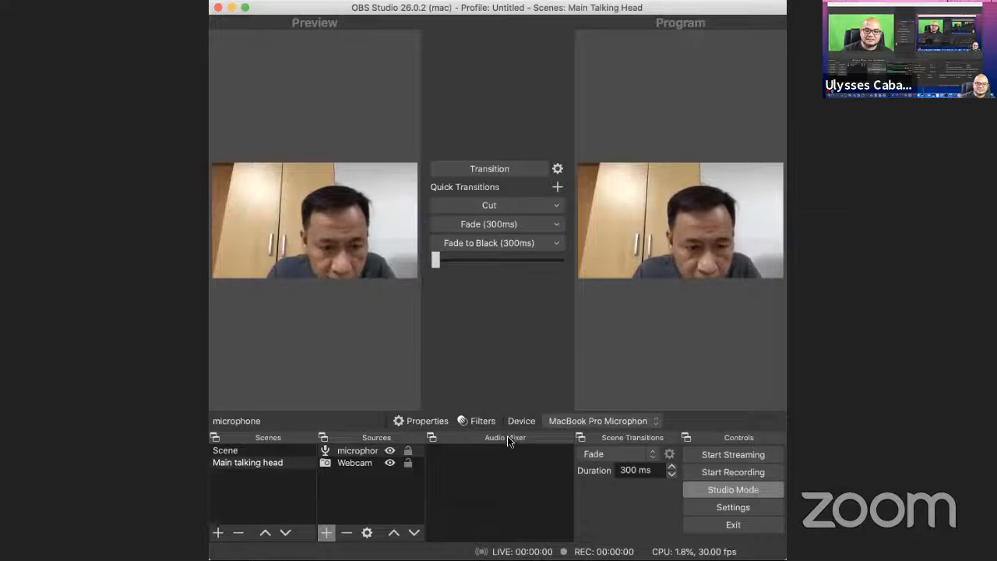
Step: In the participant's OBS, transition the Main talking head scene to Program and make a short test recording
left_click(498, 169)
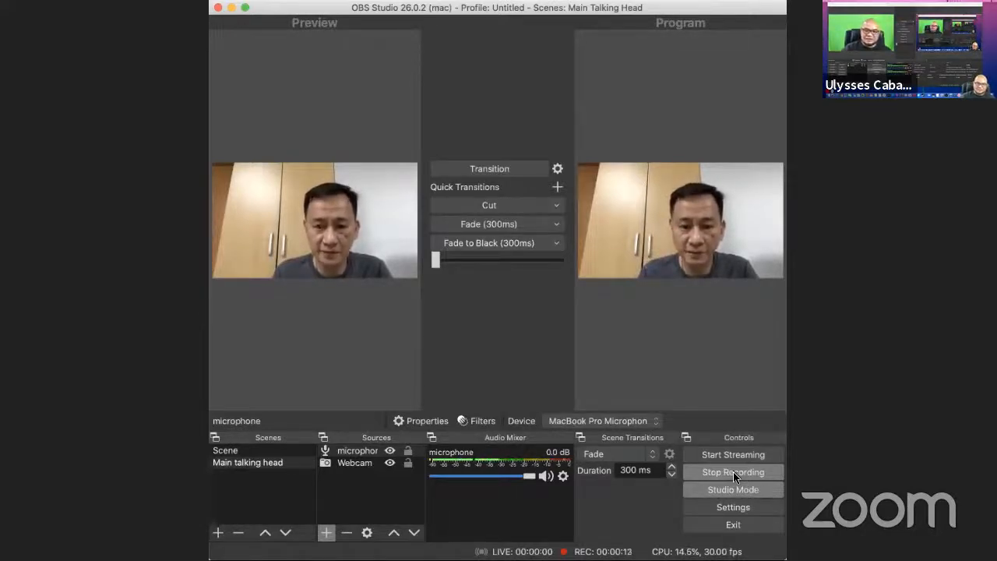
left_click(733, 471)
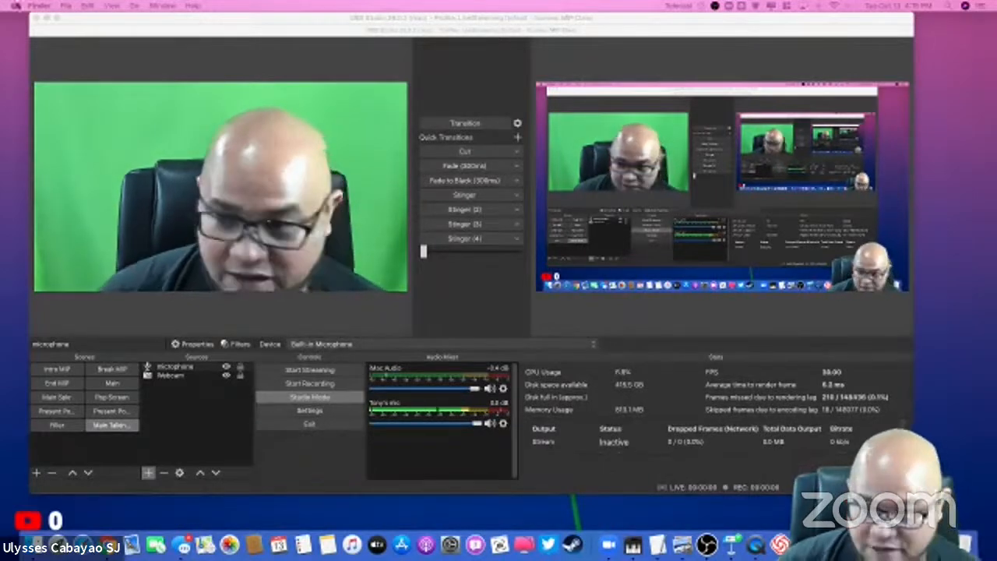
Step: Back in the presenter's OBS, open the settings and review the Video and Output settings
left_click_drag(173, 24, 152, 21)
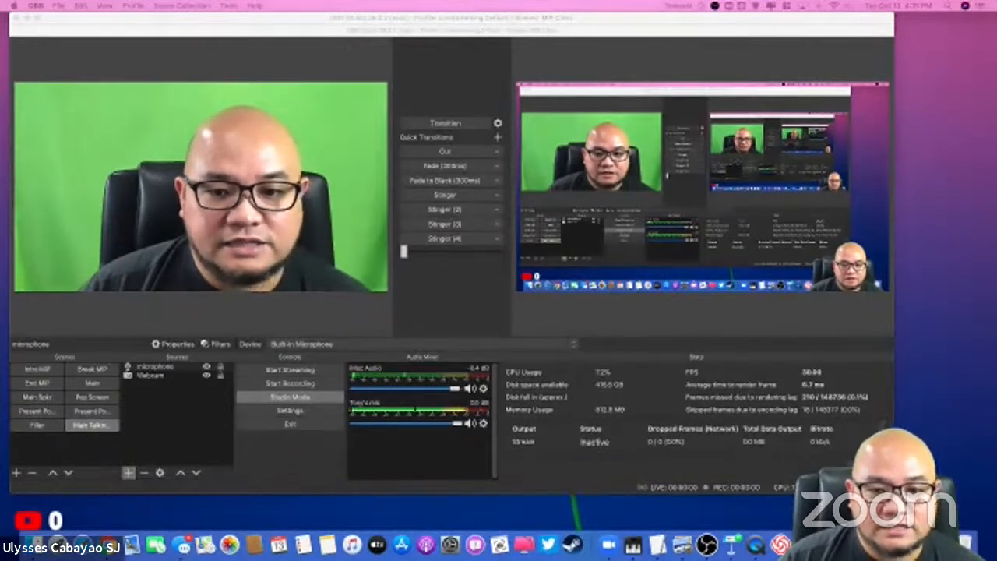
left_click(36, 5)
left_click(56, 35)
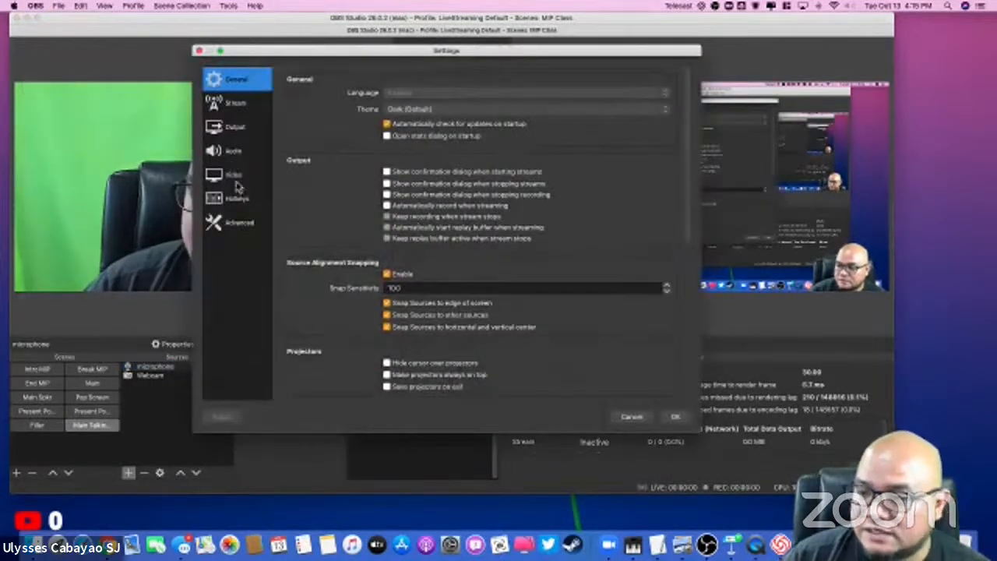
left_click(235, 176)
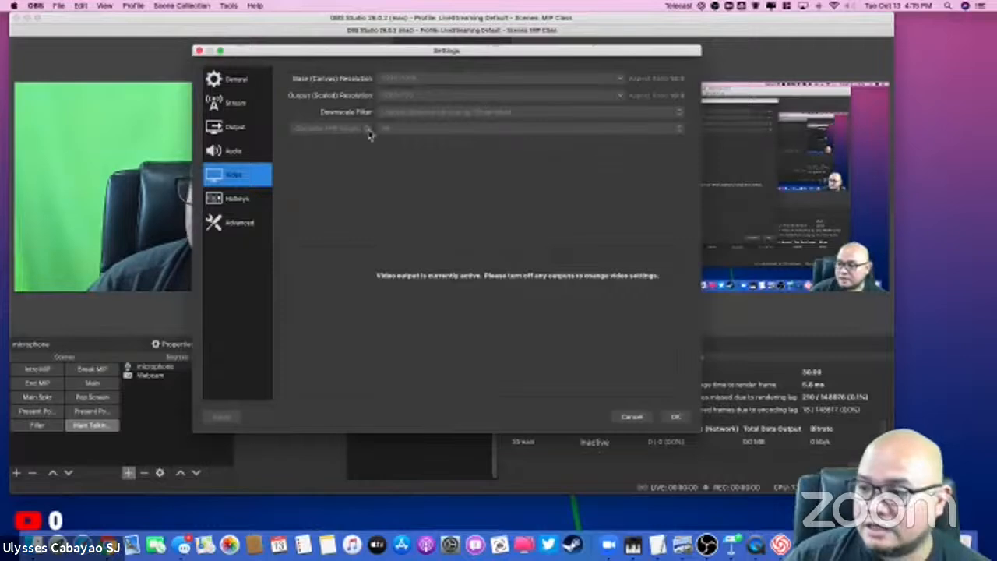
left_click(238, 129)
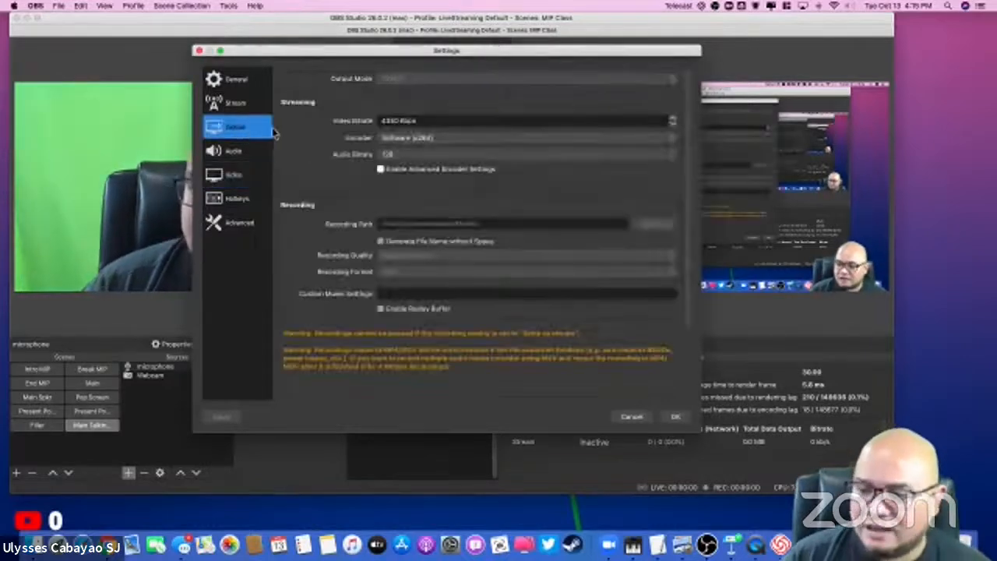
Step: Check the available streaming encoder options in the Output settings and close the settings without changes
left_click(424, 144)
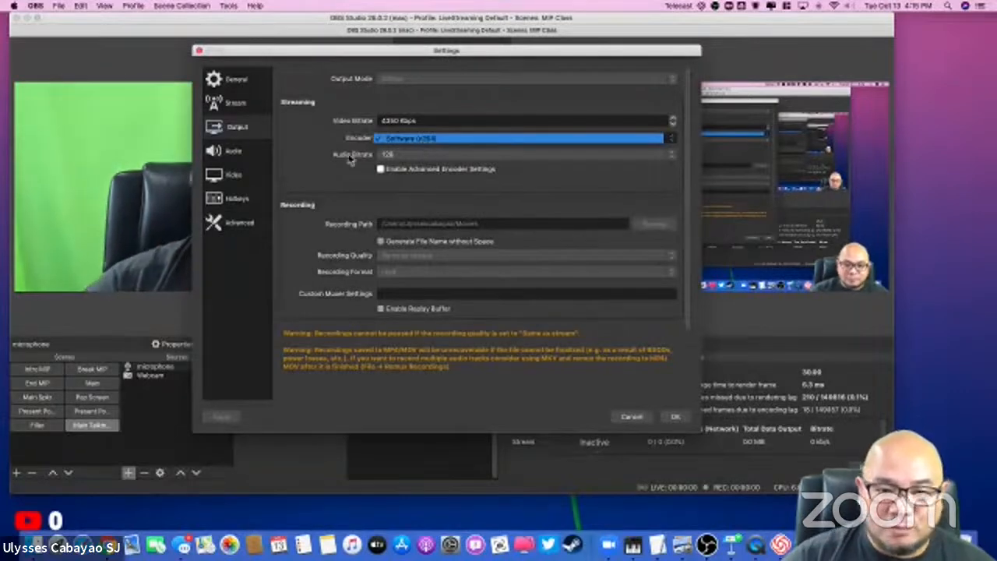
left_click(423, 152)
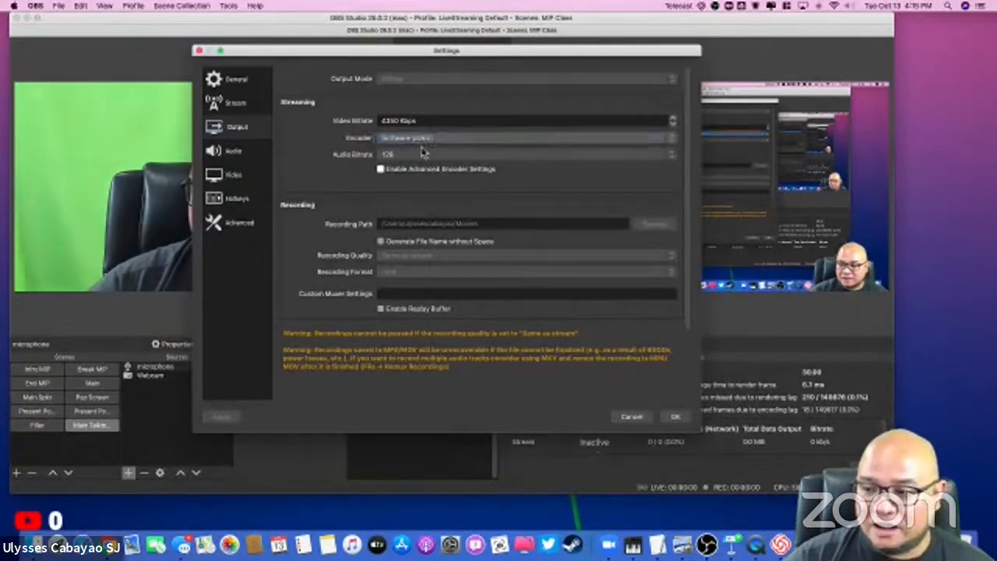
left_click(407, 142)
left_click(427, 137)
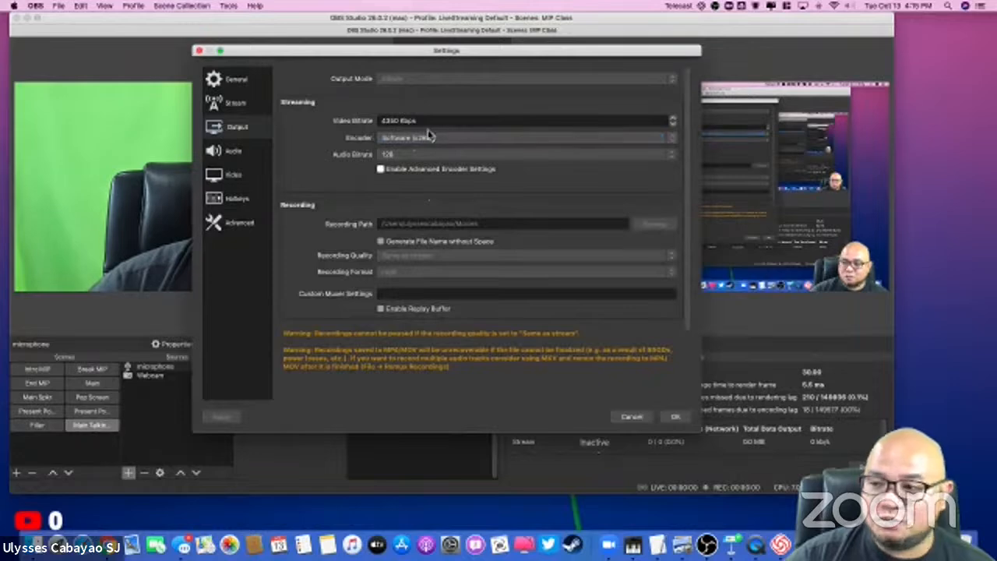
left_click(430, 141)
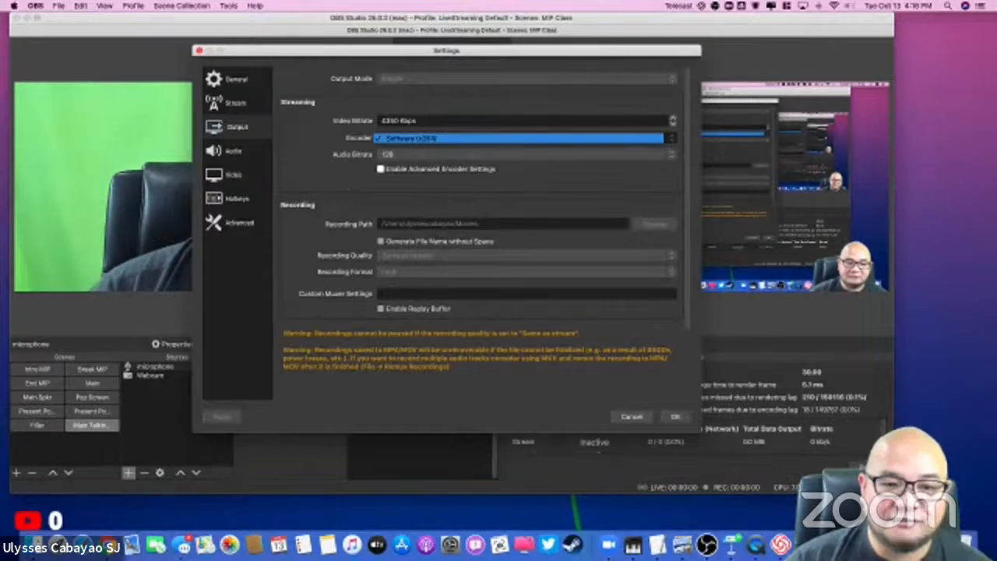
left_click(675, 420)
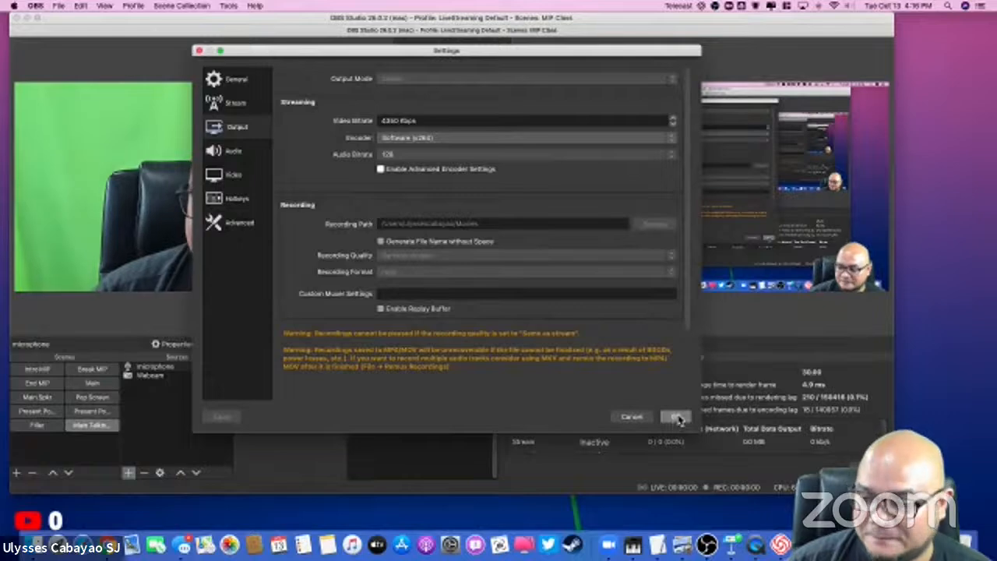
left_click(676, 418)
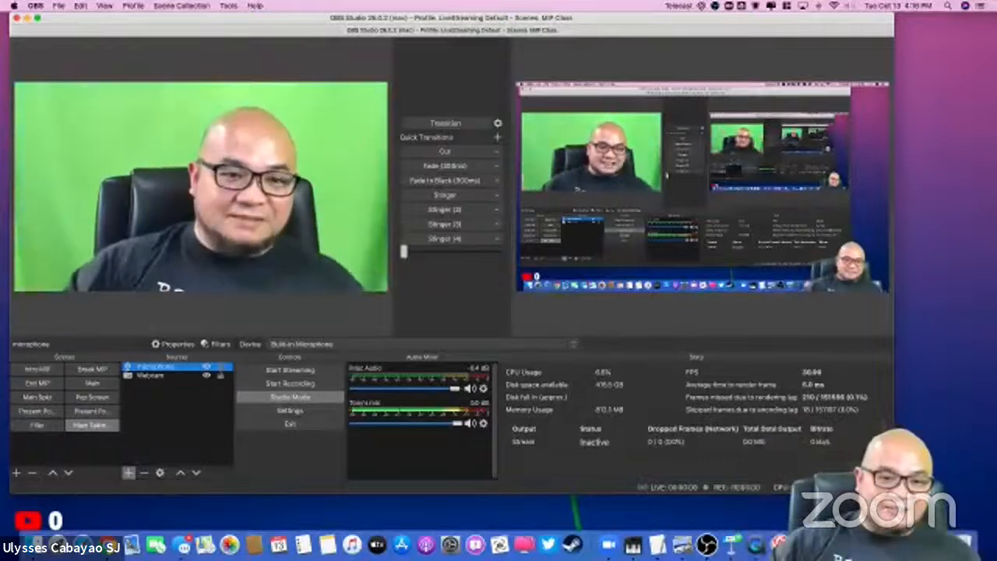
Step: Add a Chroma Key effect filter with its default name to the Webcam source
left_click(152, 376)
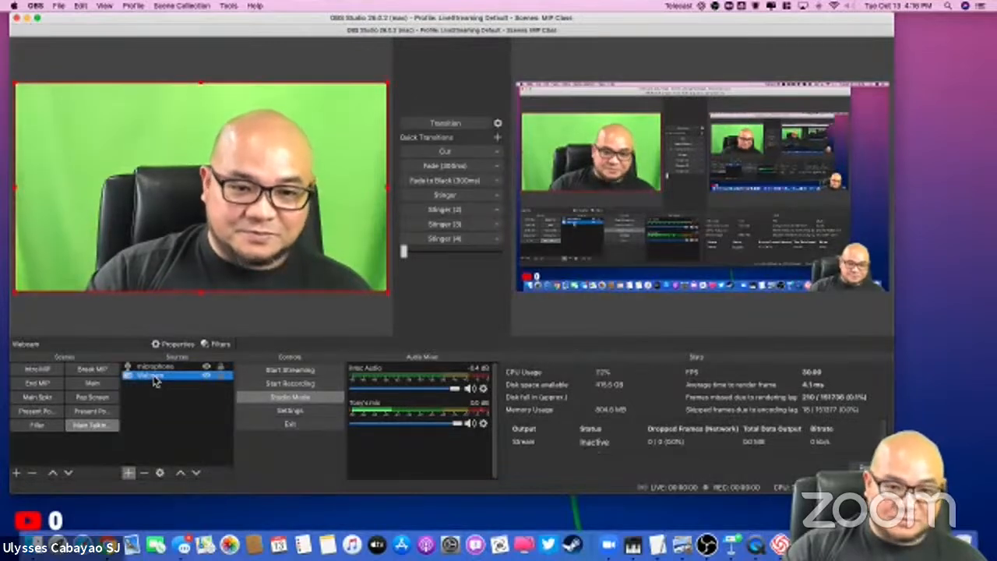
left_click(209, 346)
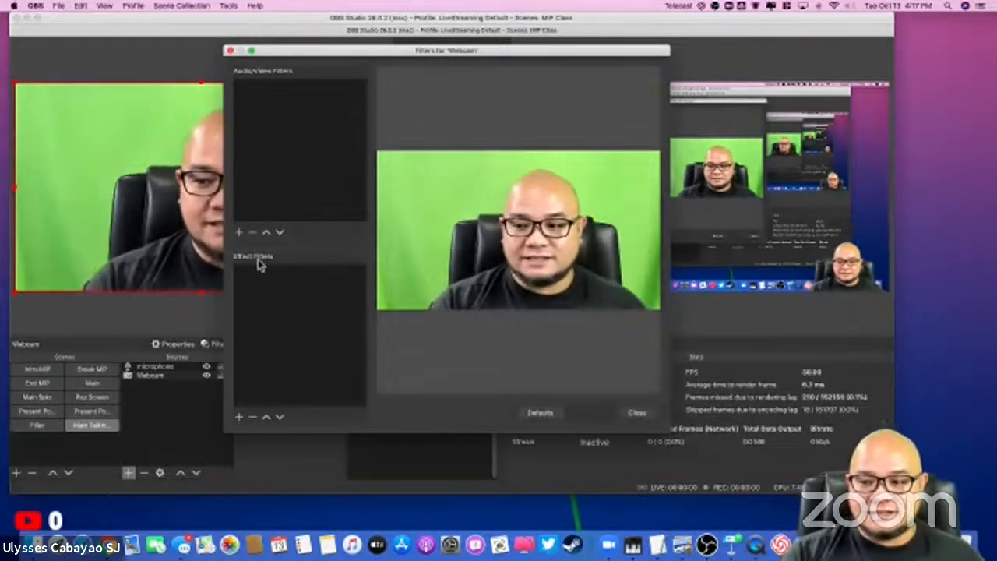
left_click(239, 417)
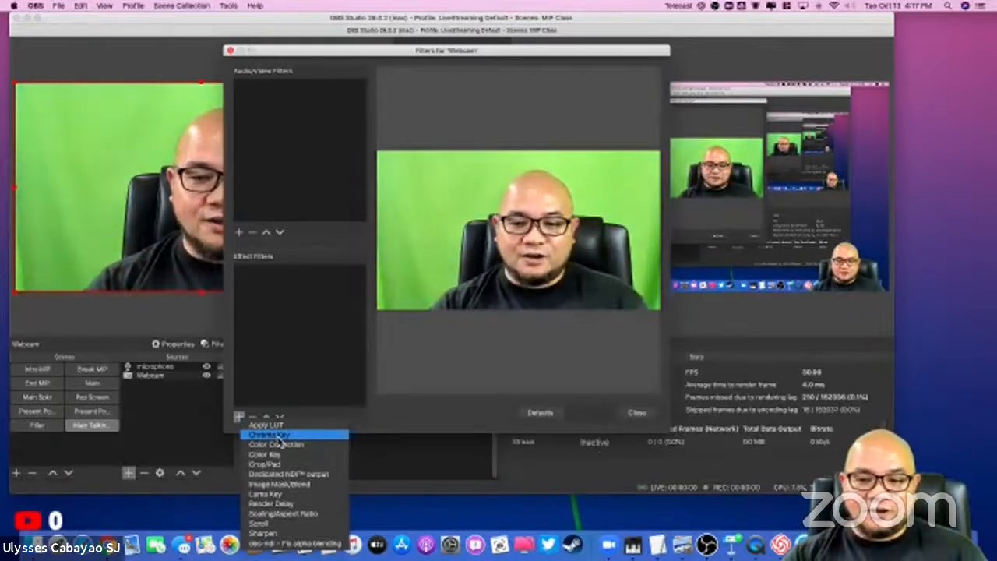
left_click(279, 440)
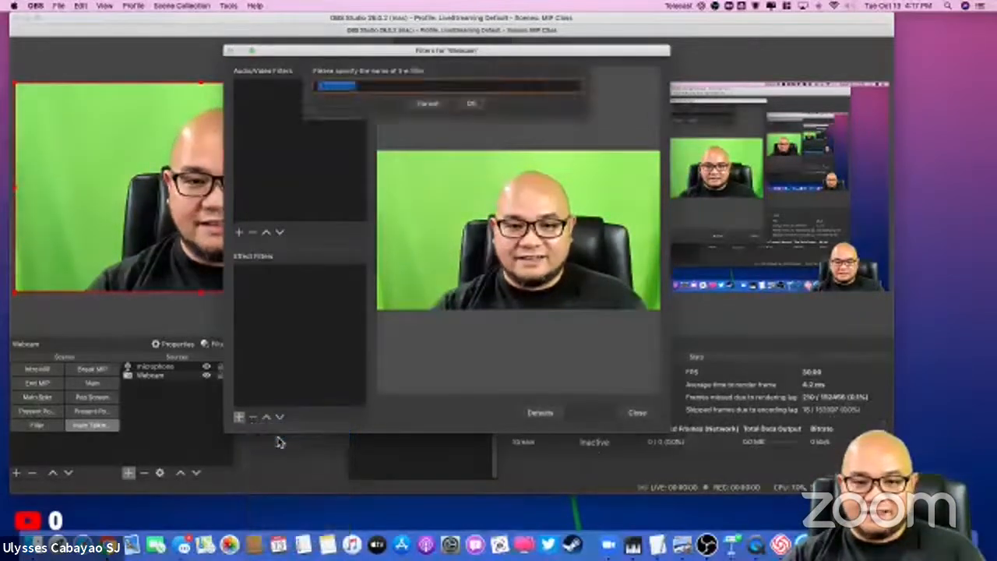
left_click(460, 108)
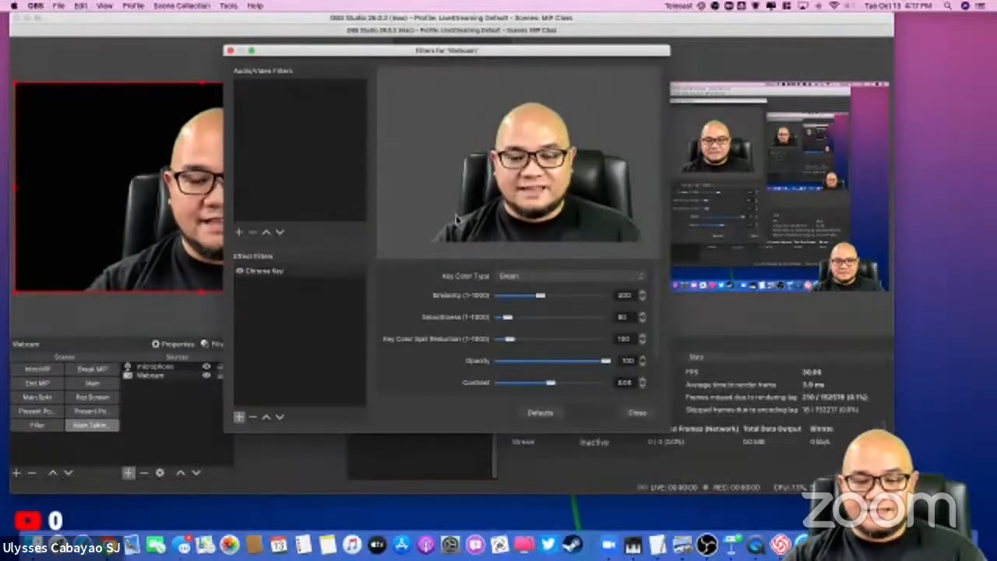
Step: Review the key color type options of the Chroma Key filter, keep Green, and close the filters window
left_click(511, 279)
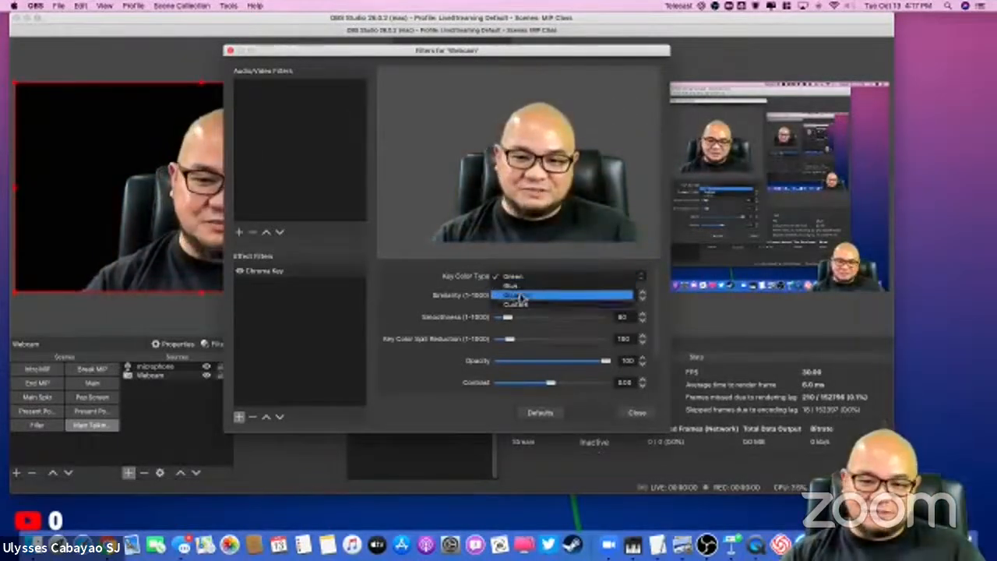
left_click(532, 277)
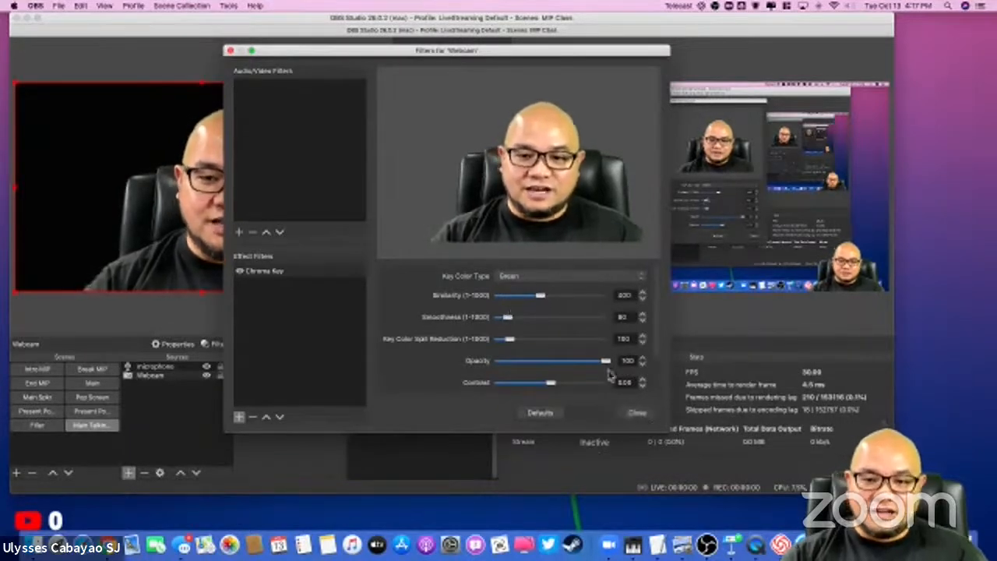
left_click(637, 415)
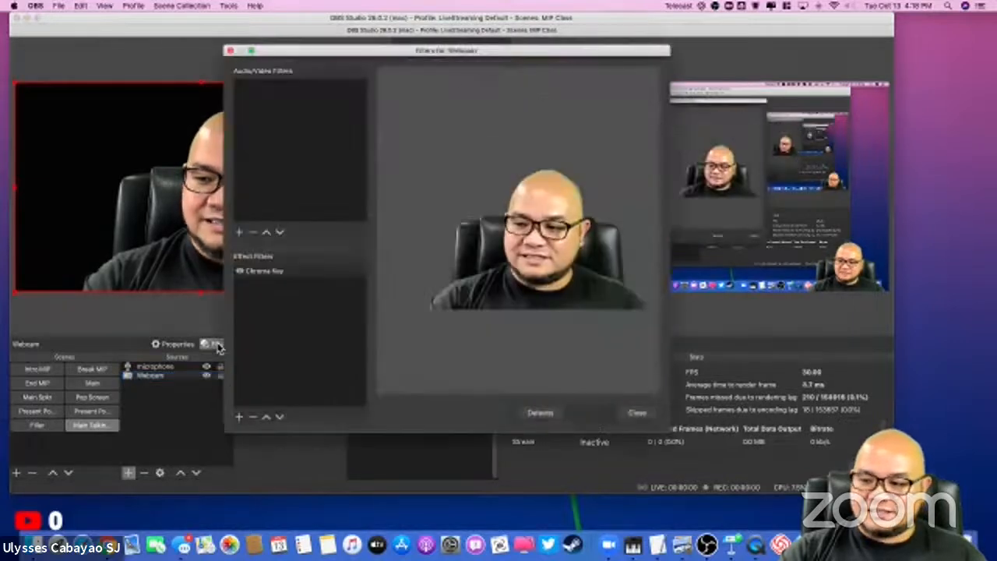
Step: Set the Smoothness of the Webcam's Chroma Key filter to 1 and close the filters window
left_click(269, 272)
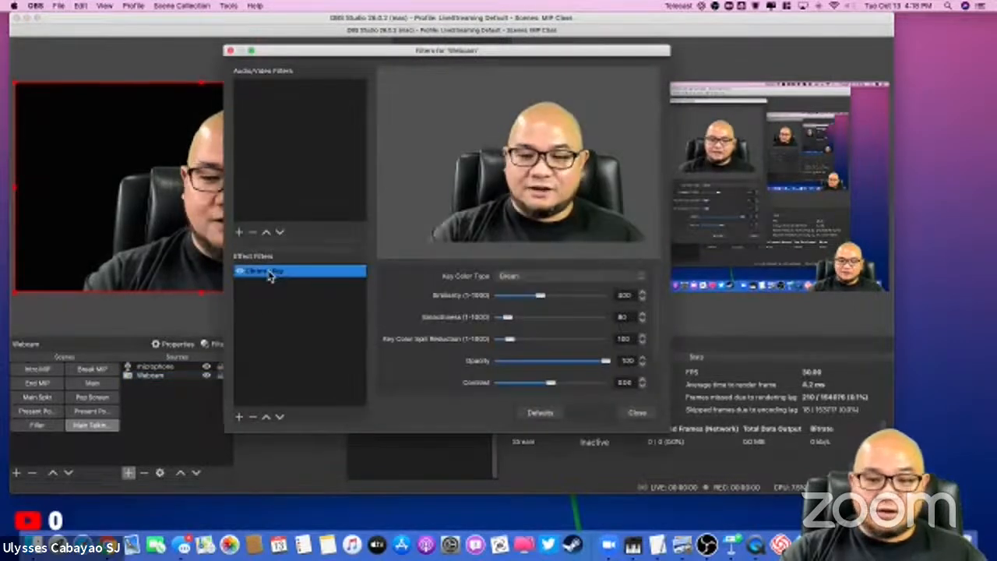
left_click_drag(510, 319, 486, 323)
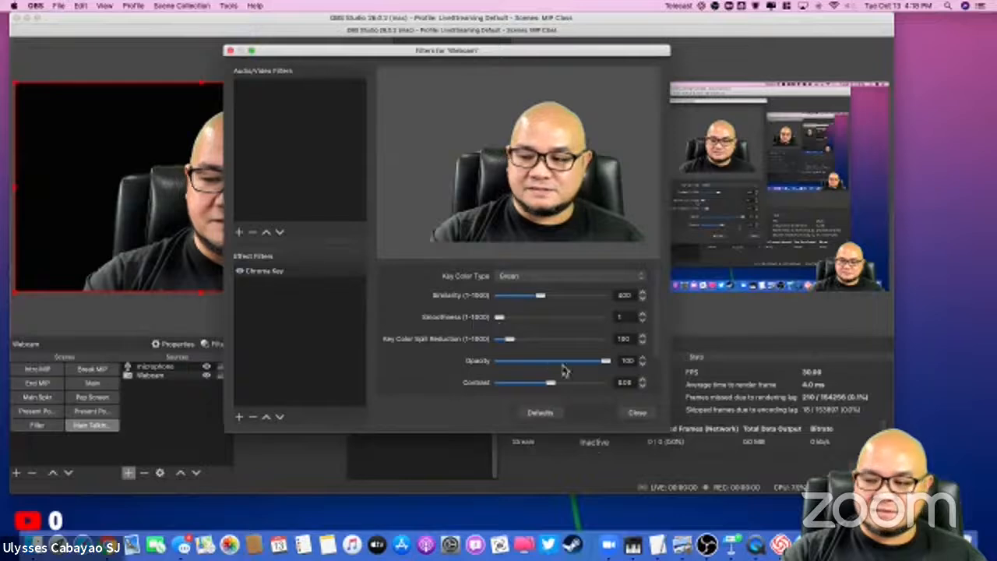
left_click(635, 412)
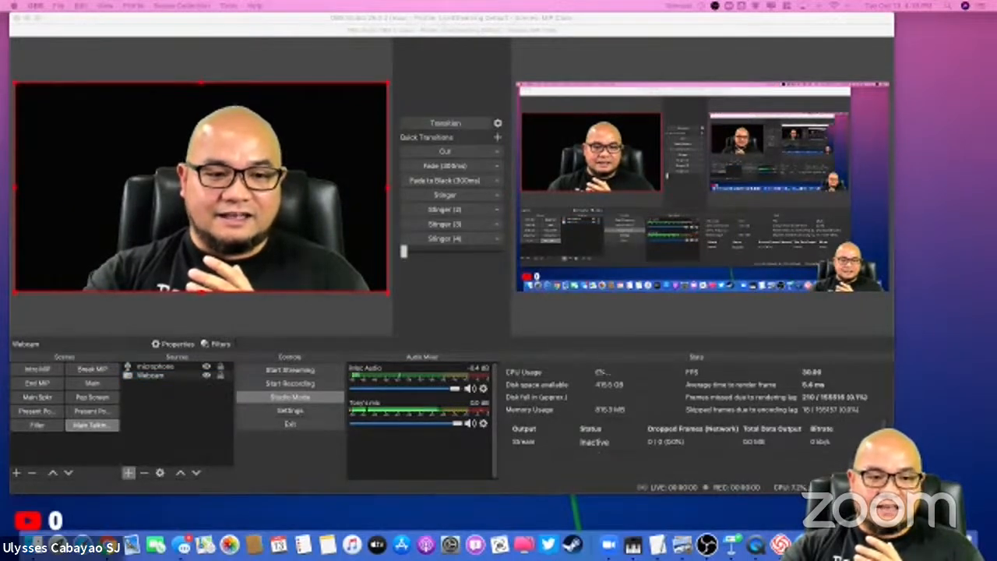
Step: Preview the Main Spkr, Pop Screen and Present scenes, and return to the Main Talking scene
left_click(44, 398)
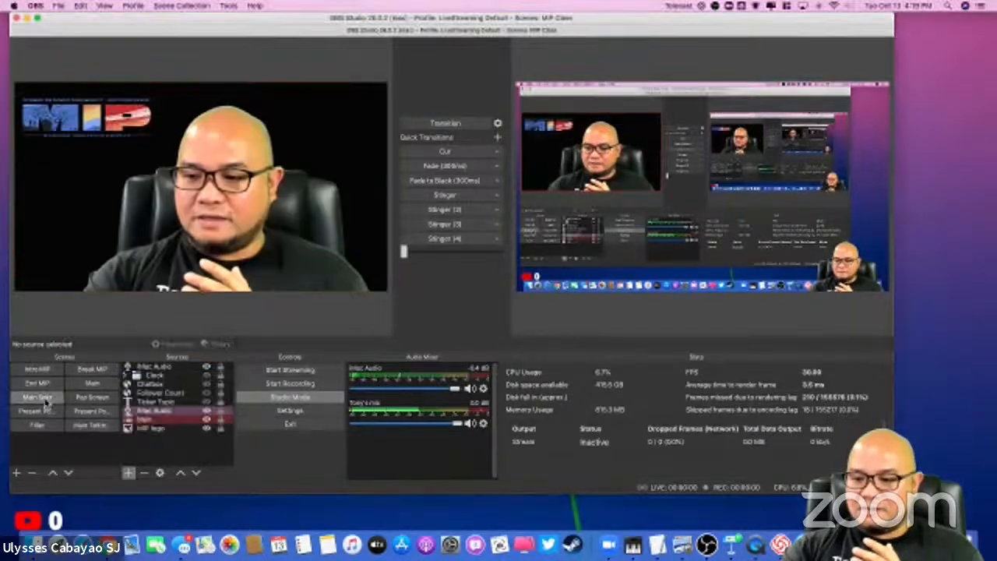
left_click(81, 398)
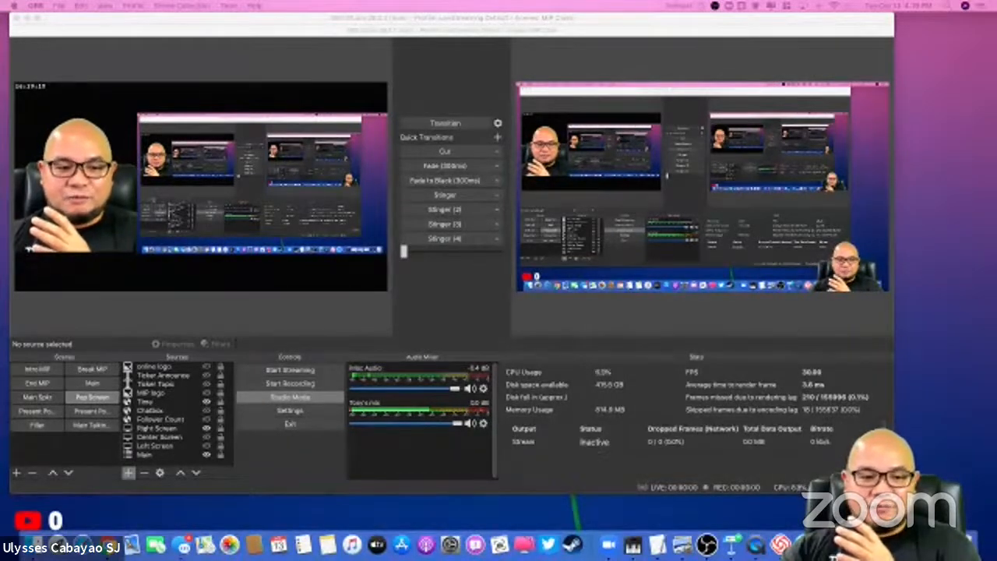
left_click(95, 416)
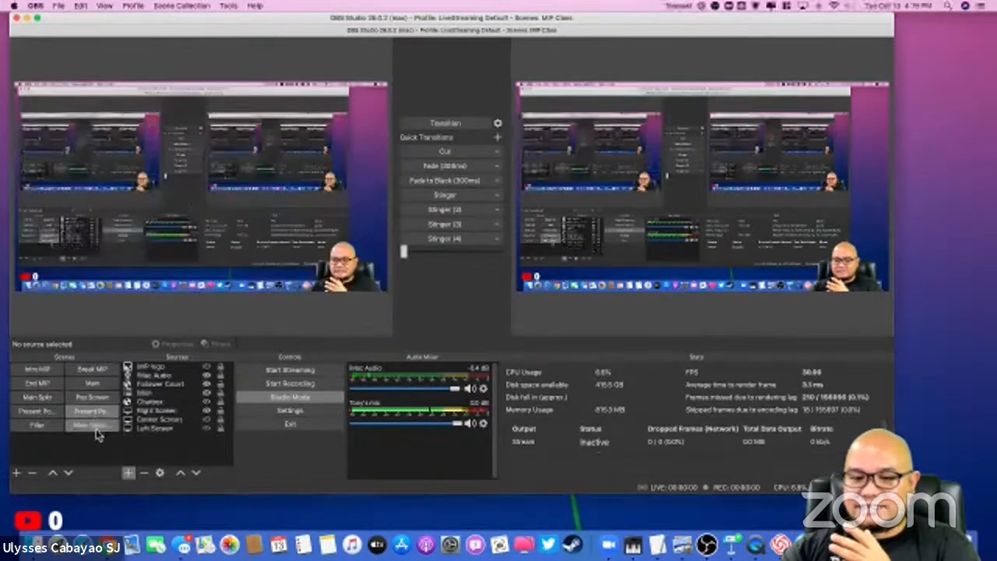
left_click(97, 428)
left_click(94, 412)
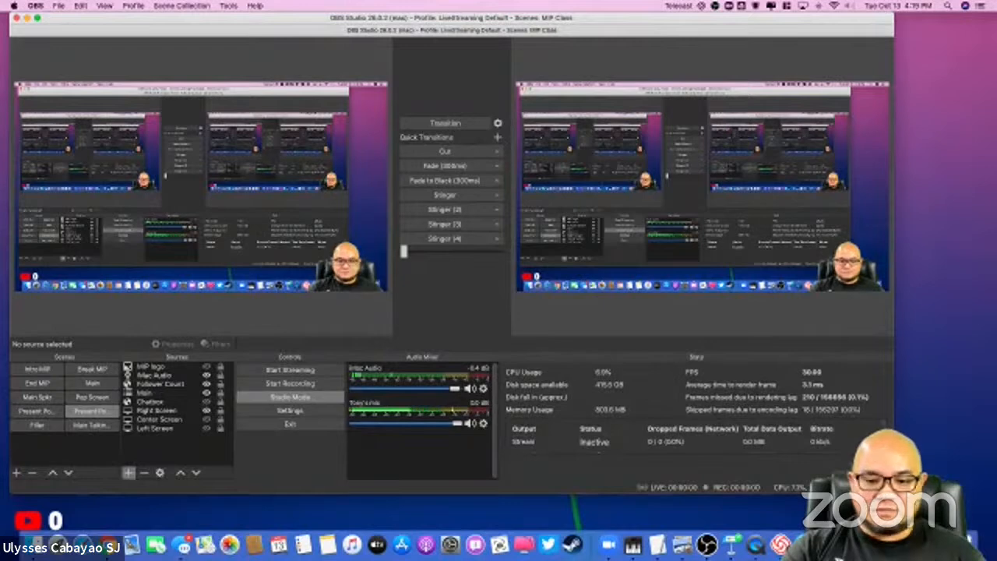
left_click(91, 425)
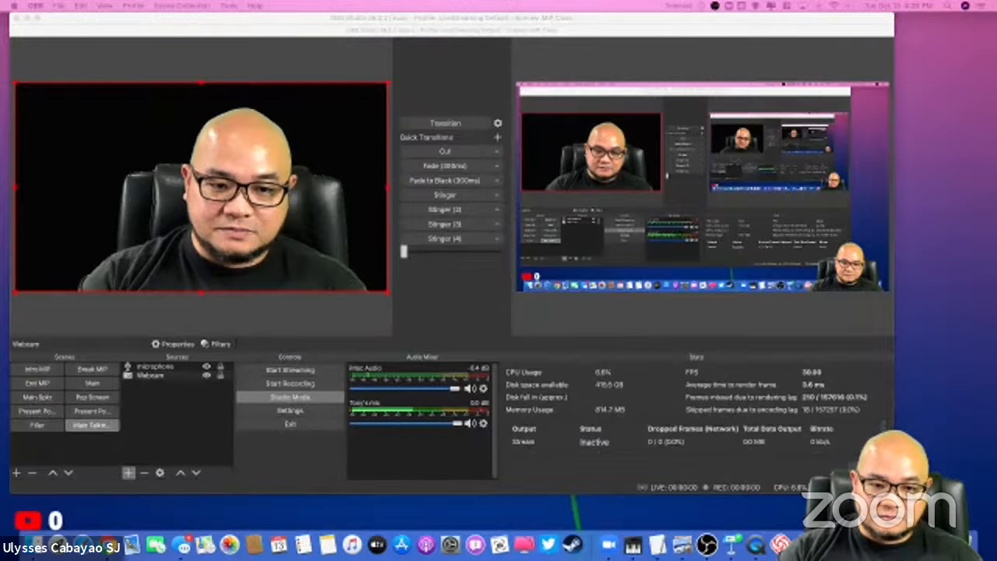
Step: Remove the Chroma Key filter from the Webcam source
left_click(216, 346)
left_click(216, 346)
left_click(264, 271)
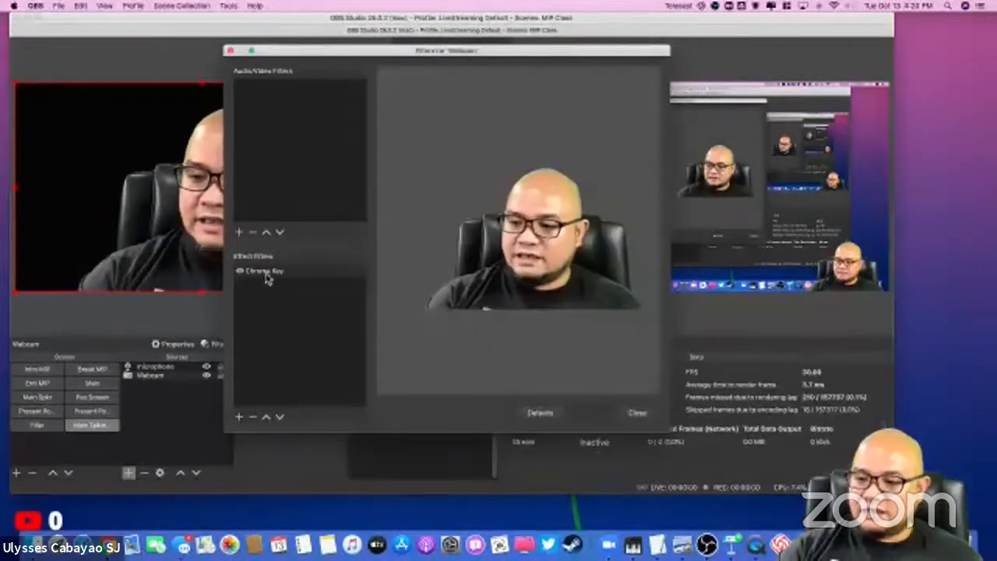
left_click(252, 417)
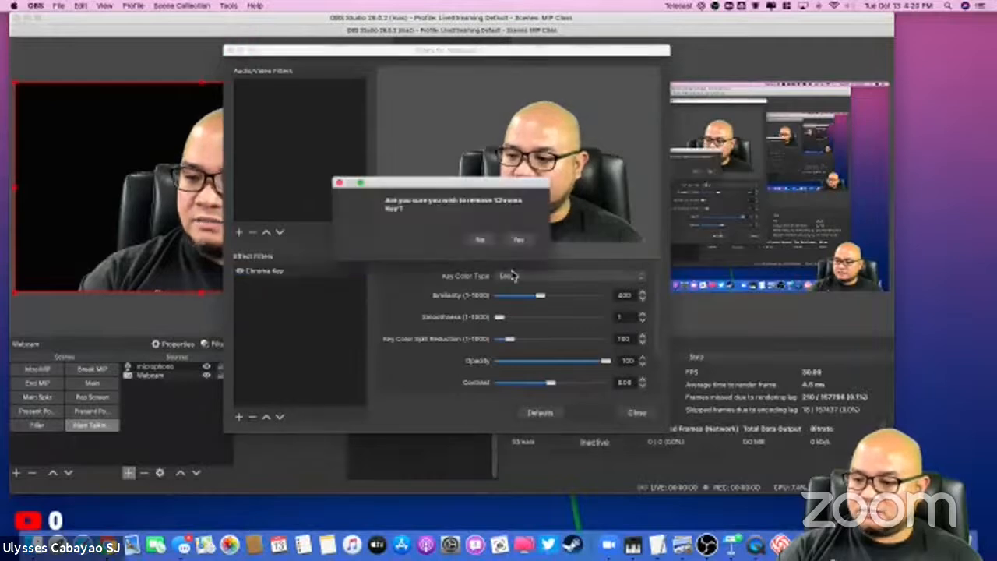
left_click(518, 241)
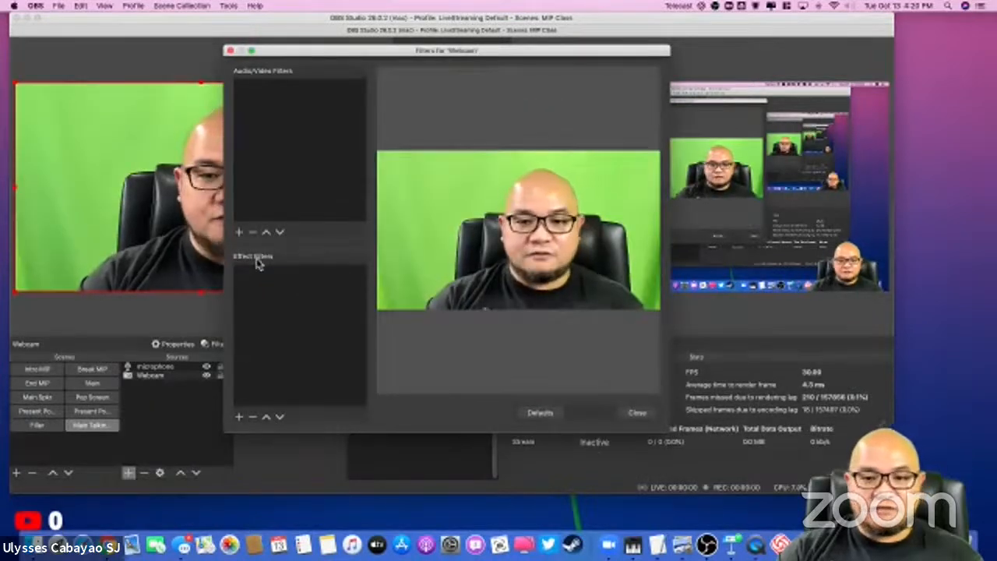
Step: Add a Chroma Key effect filter to the Webcam source, keeping the default filter name
left_click(239, 418)
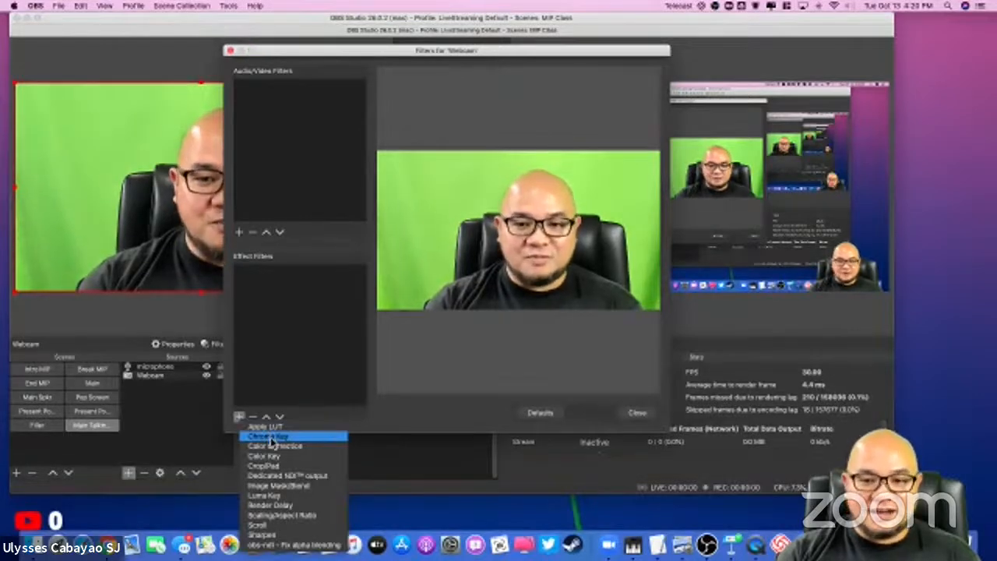
left_click(270, 438)
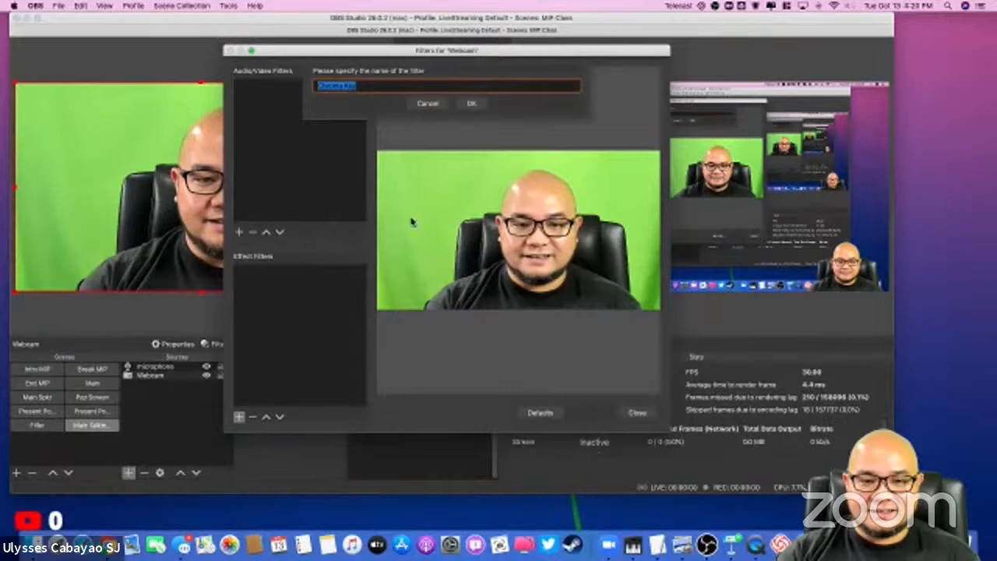
left_click(471, 103)
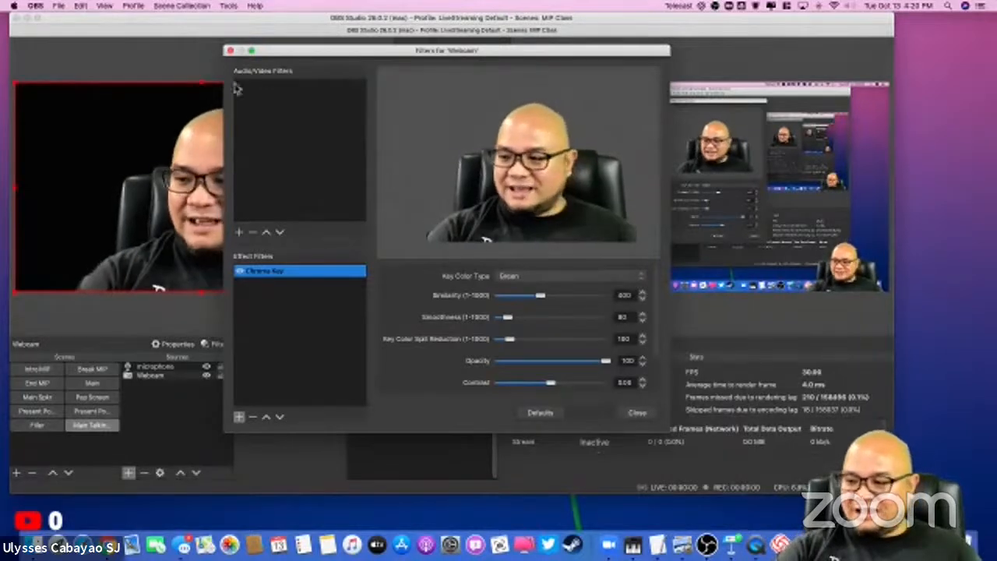
Step: Review the Chroma Key filter's key color type choices (Green, Blue, Magenta, Custom) and keep Green
left_click(597, 281)
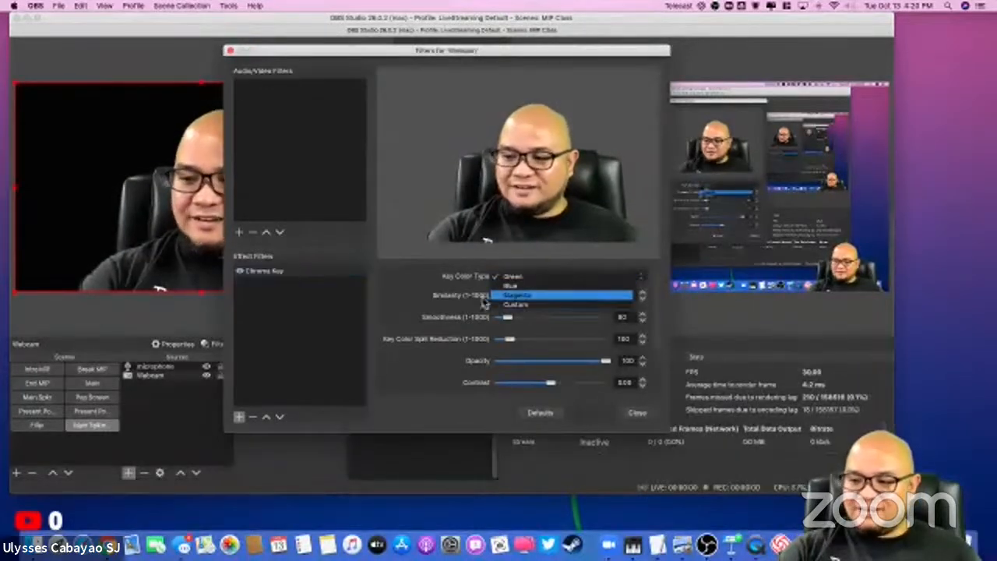
left_click(393, 287)
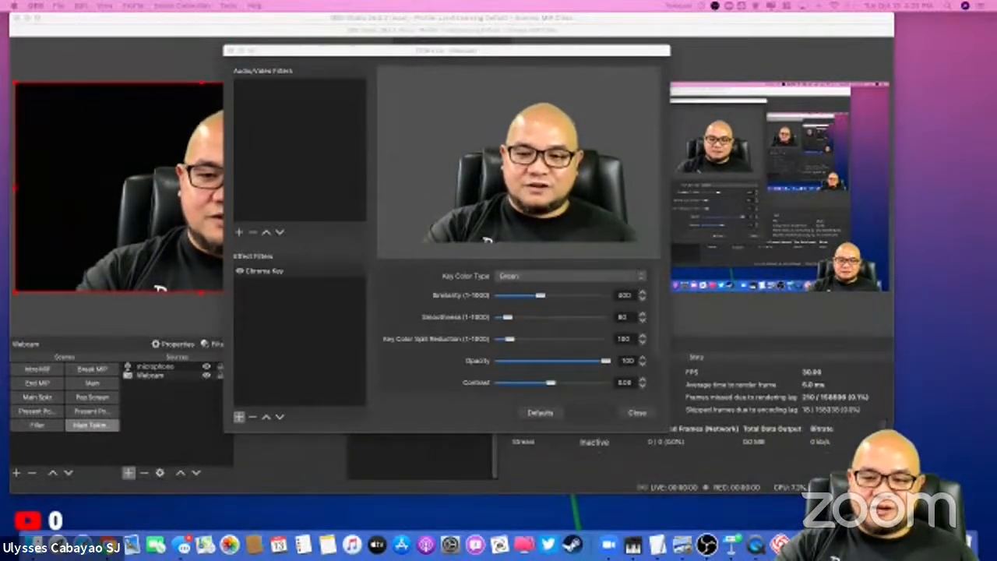
left_click(521, 279)
left_click(527, 279)
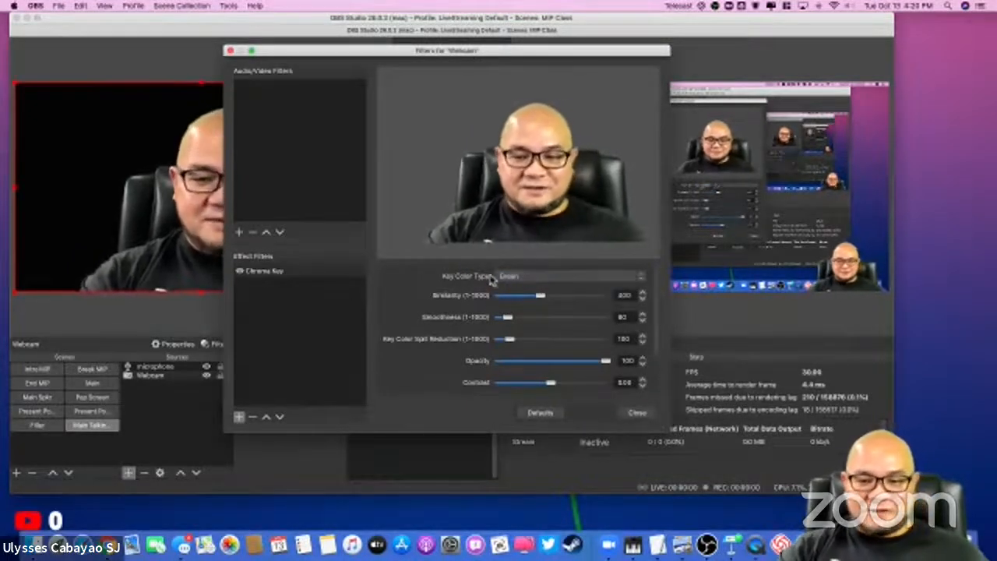
left_click(532, 280)
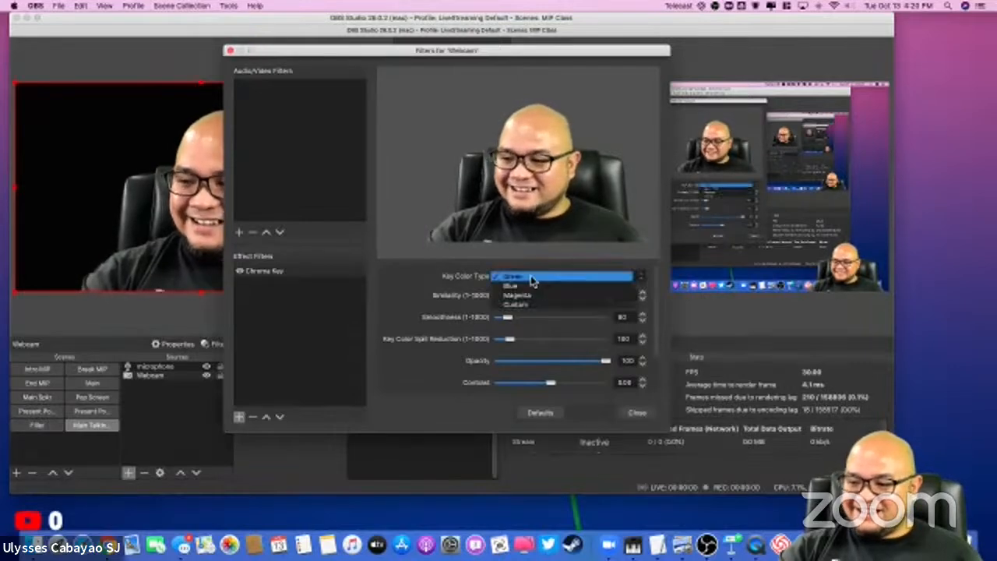
left_click(444, 287)
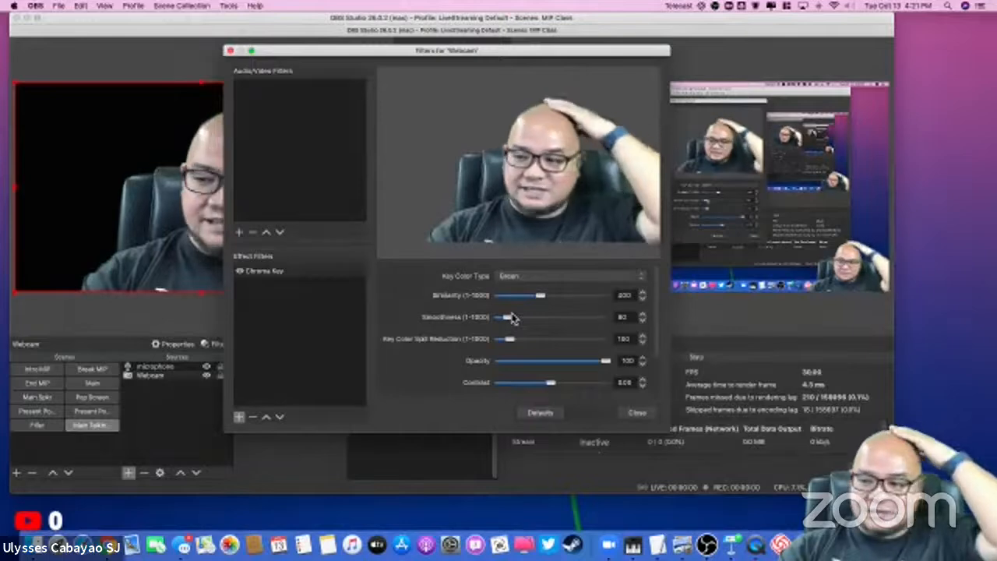
Step: Set the Smoothness of the newly added Chroma Key filter to 1 and close the filters window
left_click_drag(507, 317, 509, 319)
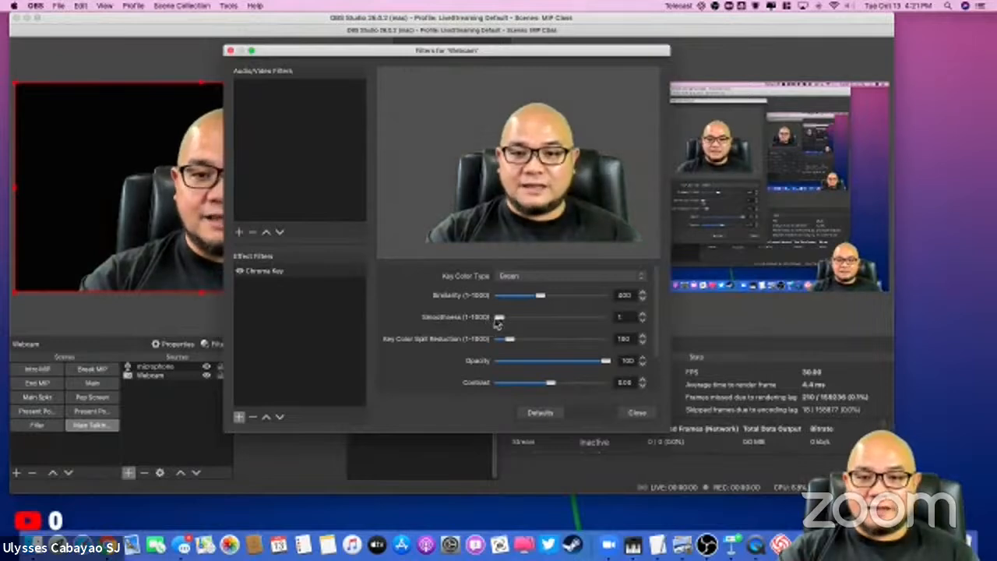
left_click_drag(506, 322, 479, 323)
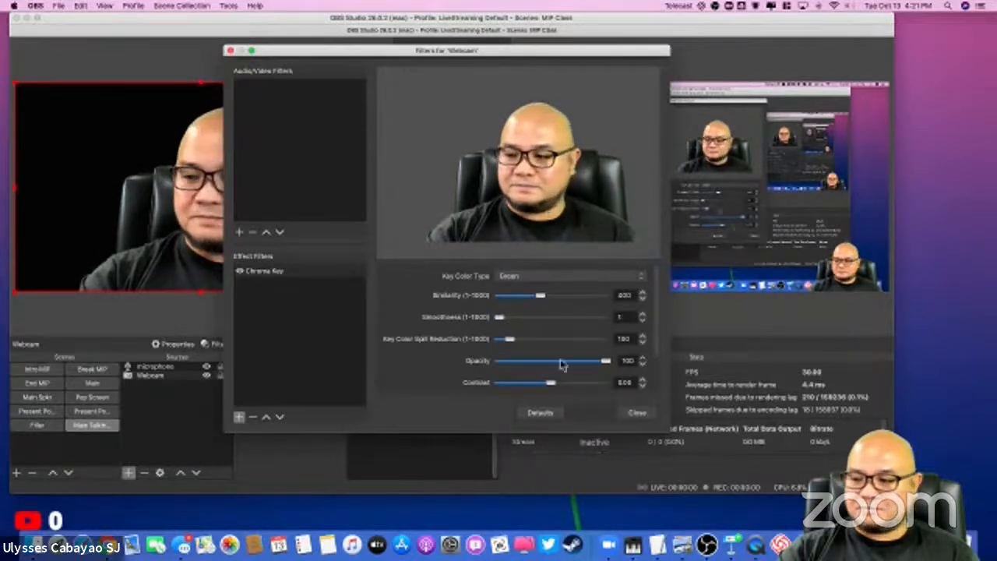
left_click(636, 412)
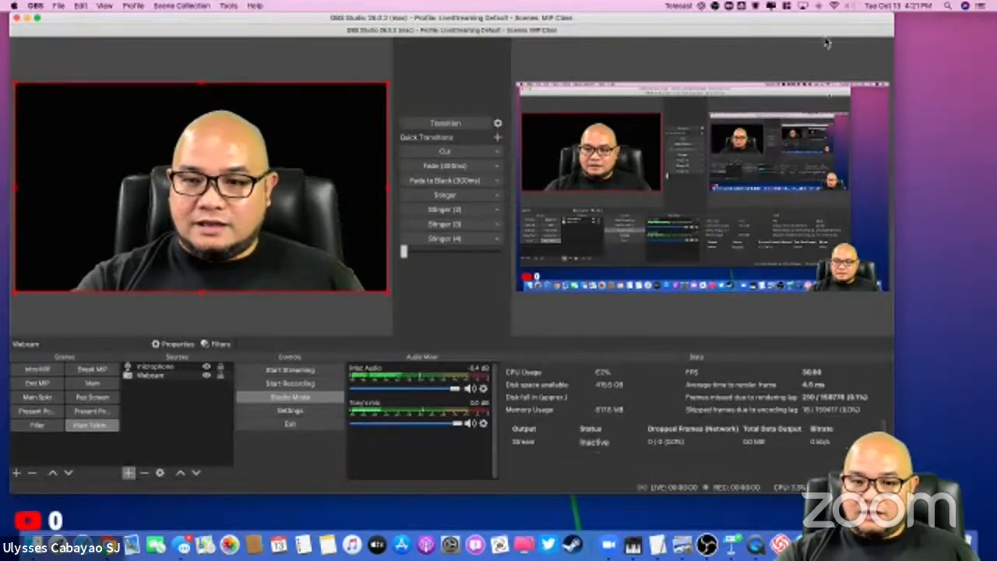
left_click(983, 6)
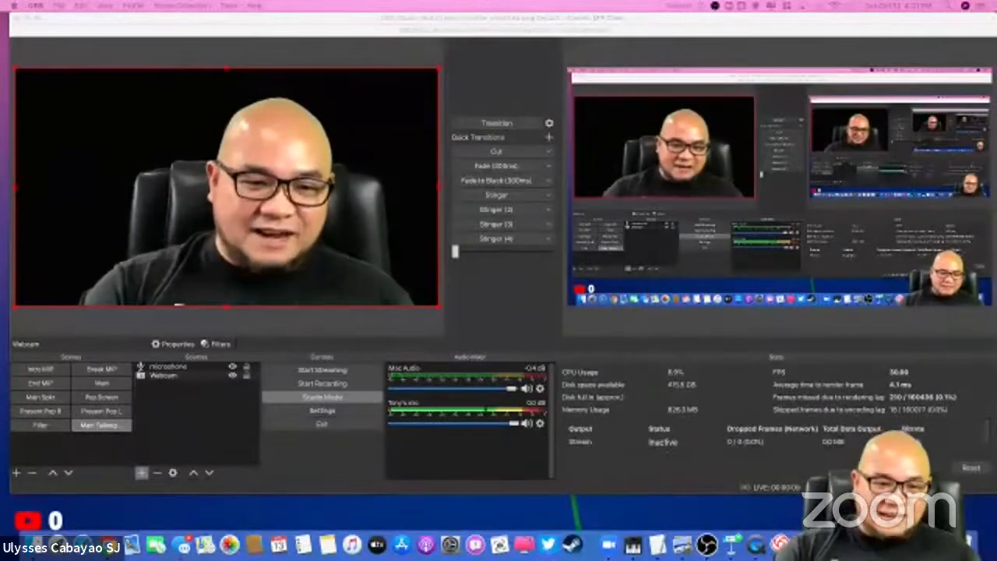
Step: Open the Webcam's filters and switch the Chroma Key filter off and on twice to compare the background
left_click(207, 375)
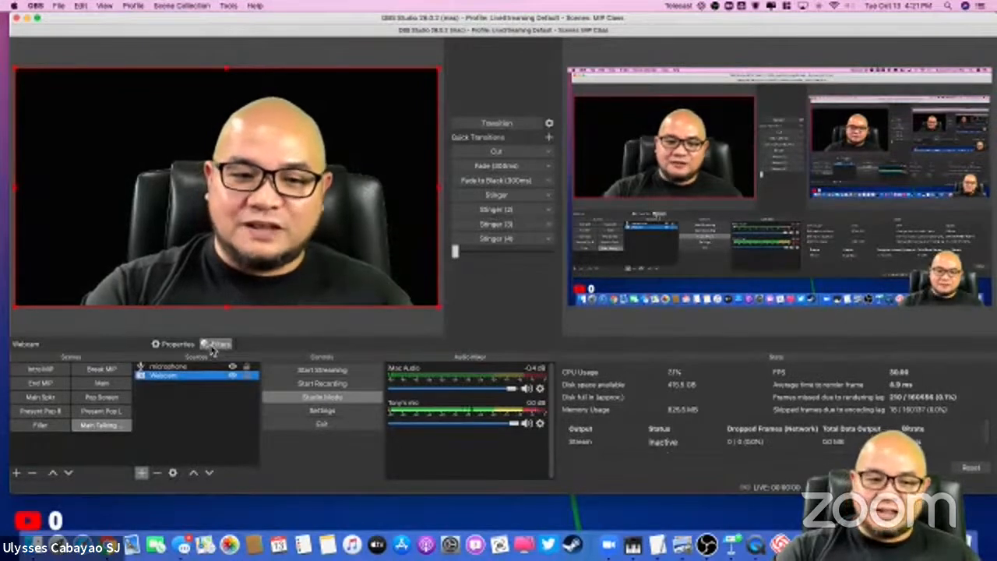
left_click(215, 344)
left_click(318, 278)
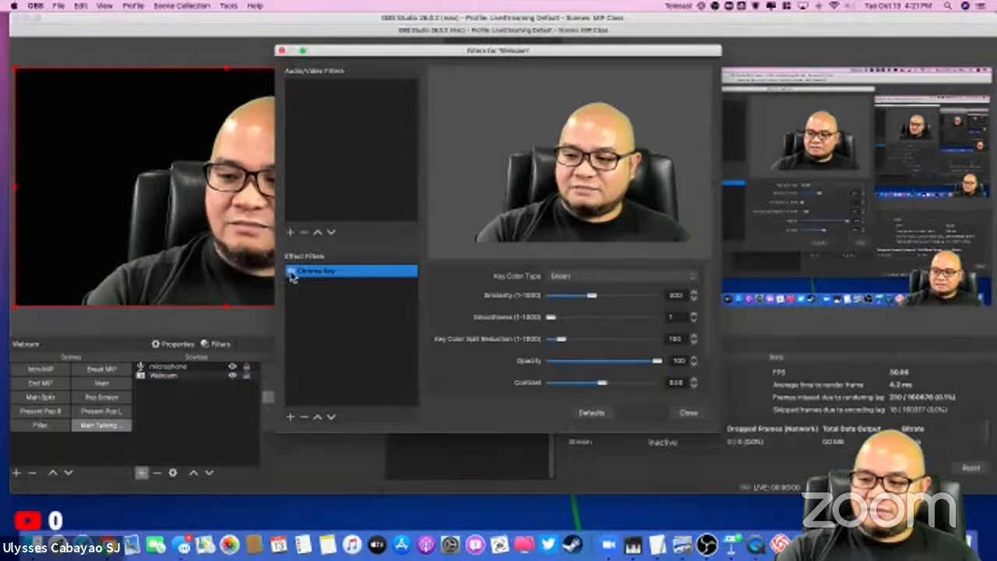
left_click(290, 272)
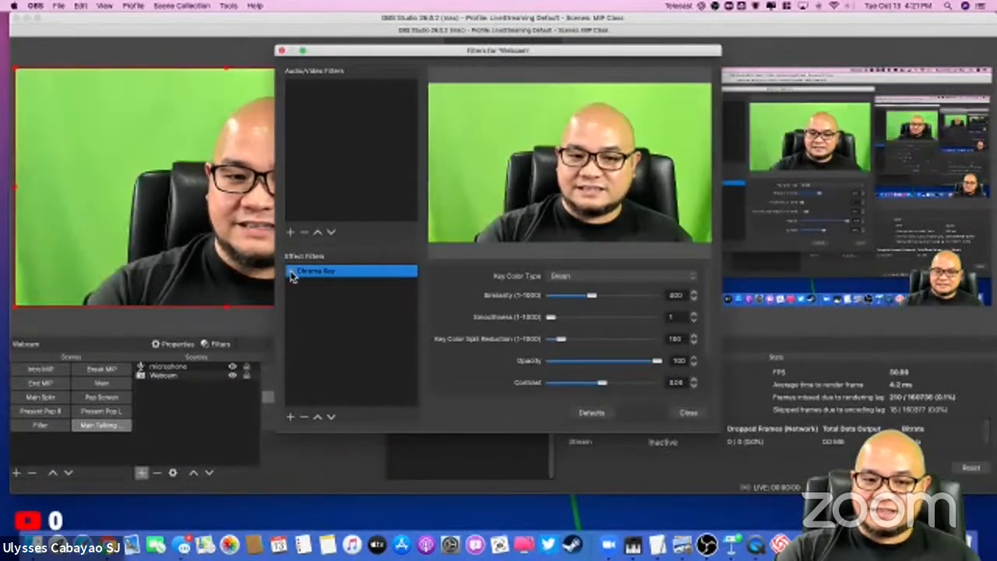
left_click(292, 272)
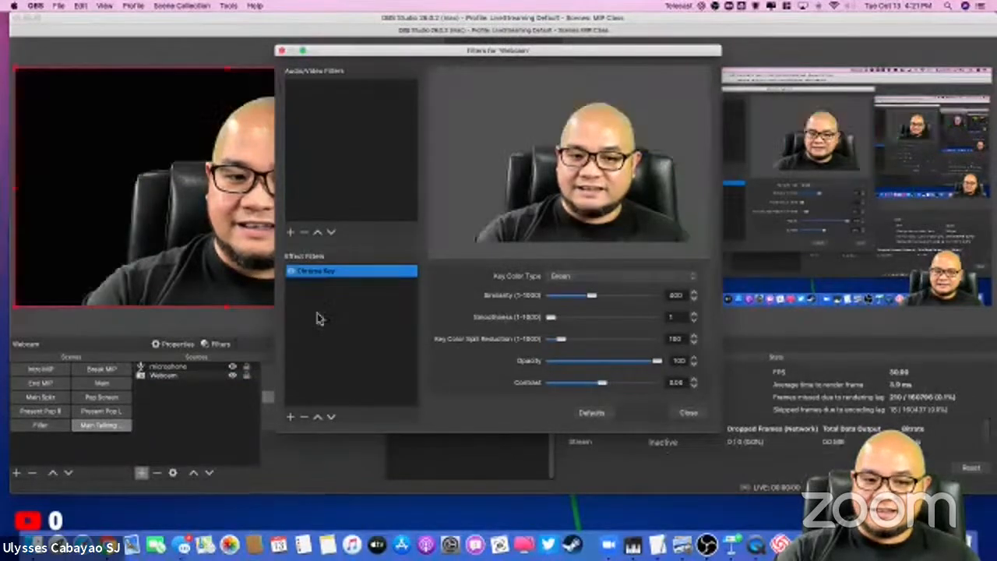
left_click(291, 272)
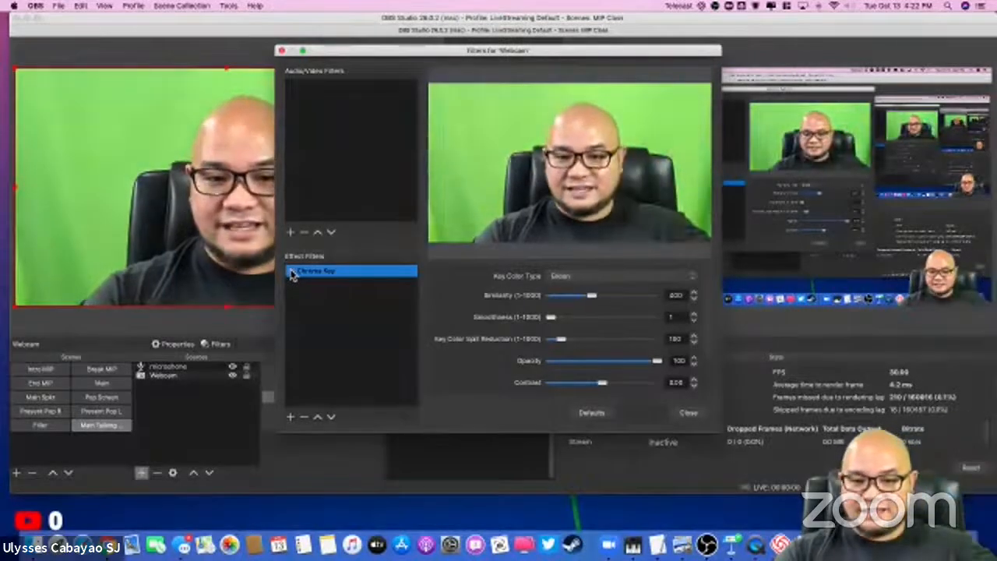
left_click(291, 271)
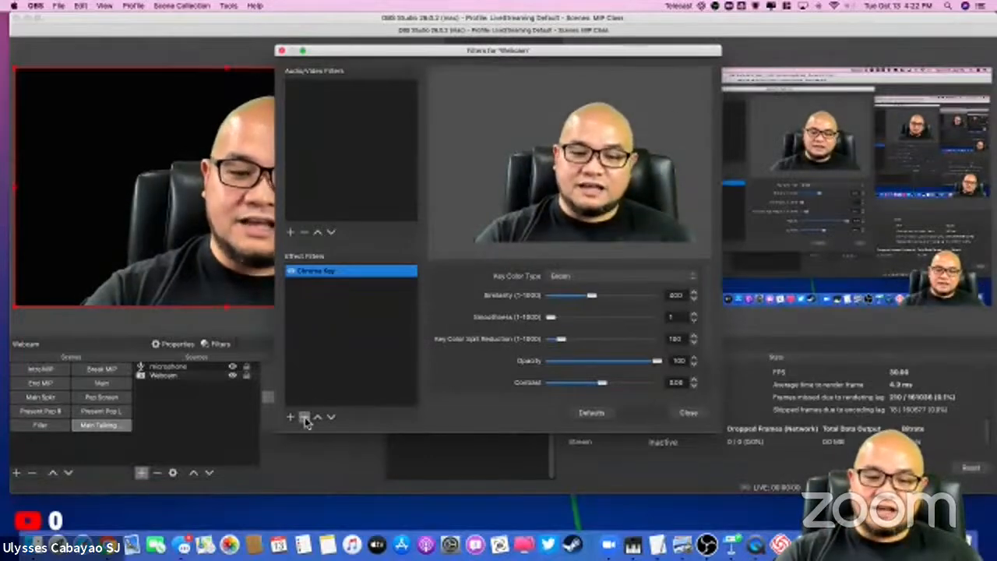
Step: Decline removing the Chroma Key filter, disable it instead, close the filters window and deselect the Webcam source
left_click(304, 418)
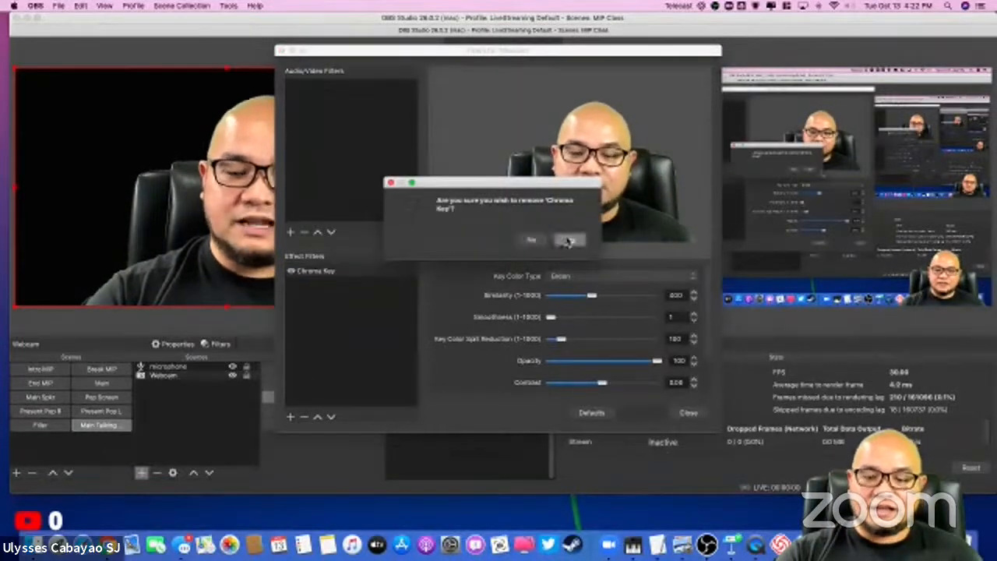
left_click(531, 242)
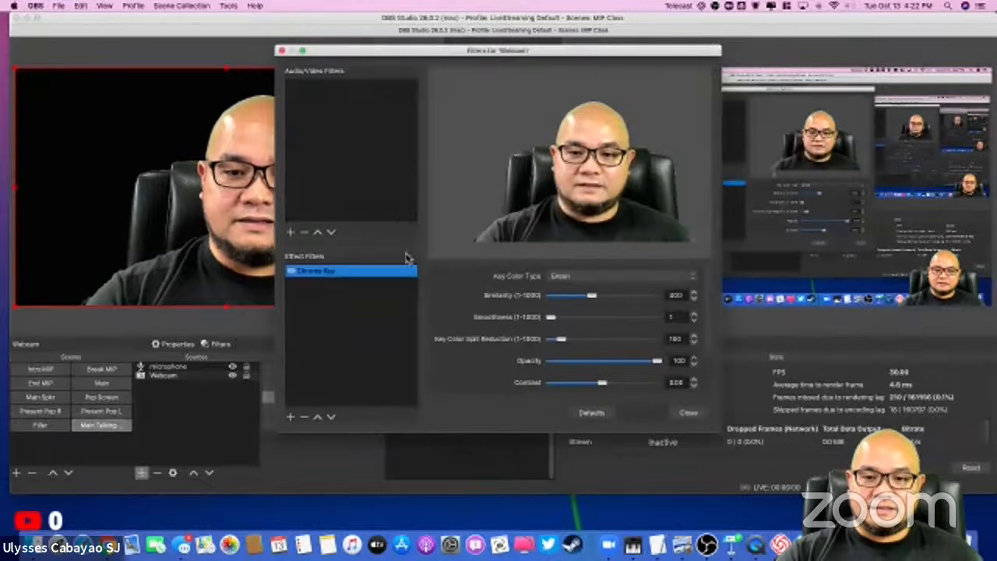
left_click(291, 273)
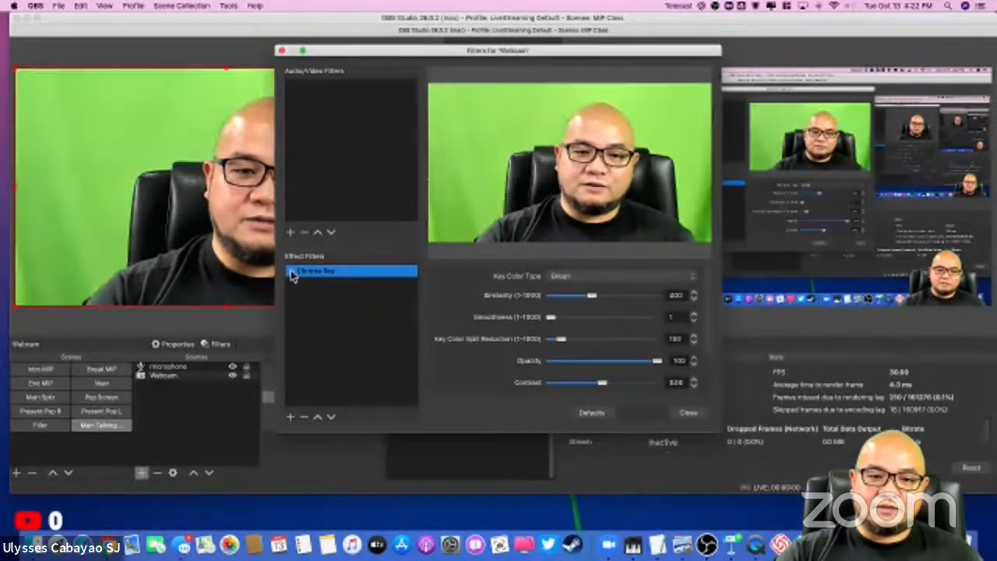
left_click(688, 413)
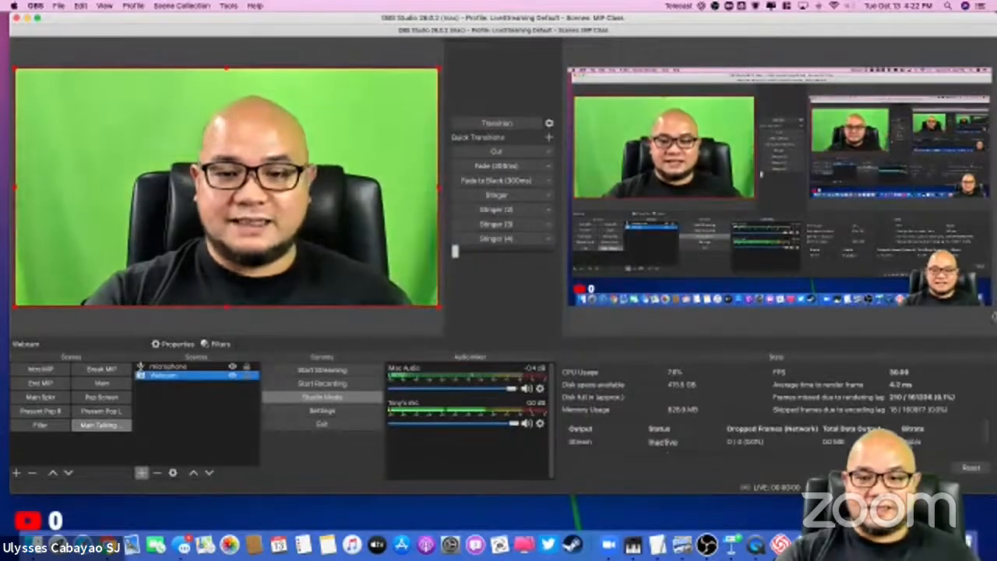
left_click(201, 409)
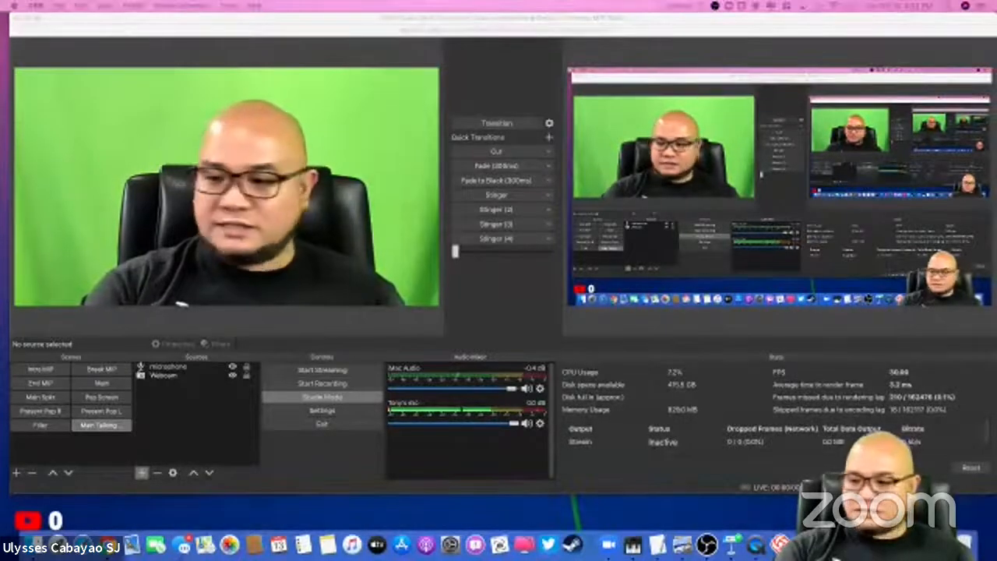
Step: Preview the Intro MIP, End MIP and Main Spkr scenes
left_click(41, 369)
left_click(41, 383)
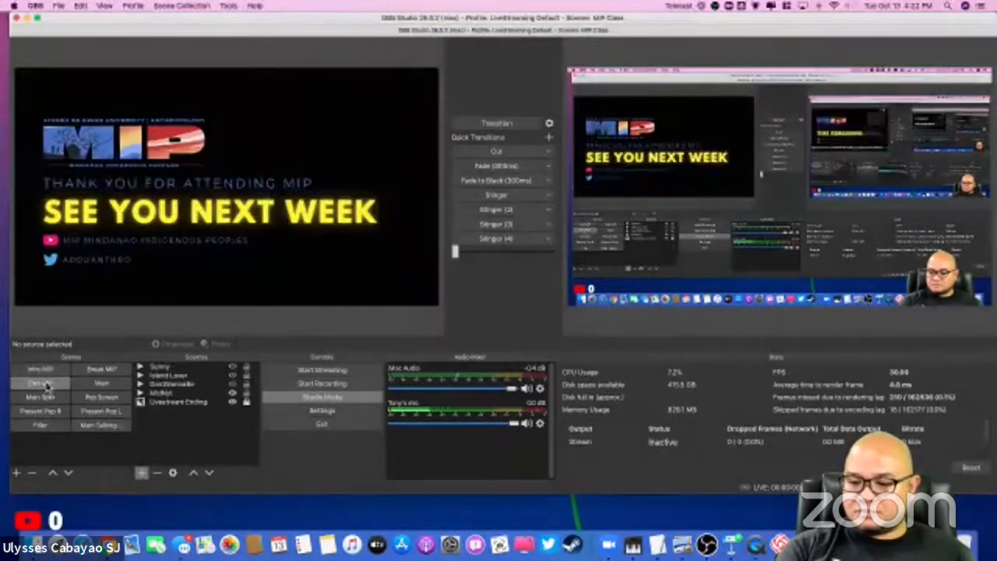
left_click(40, 398)
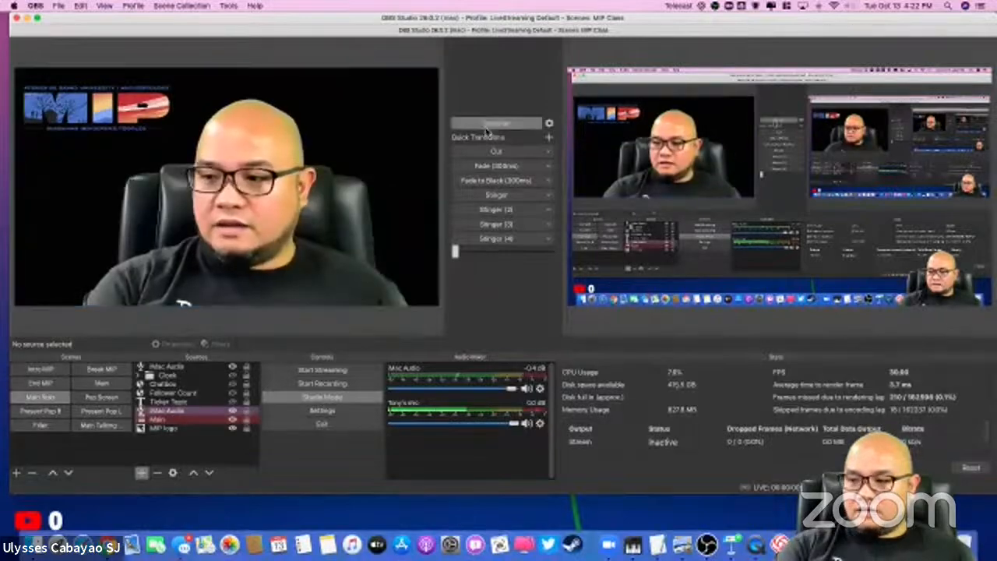
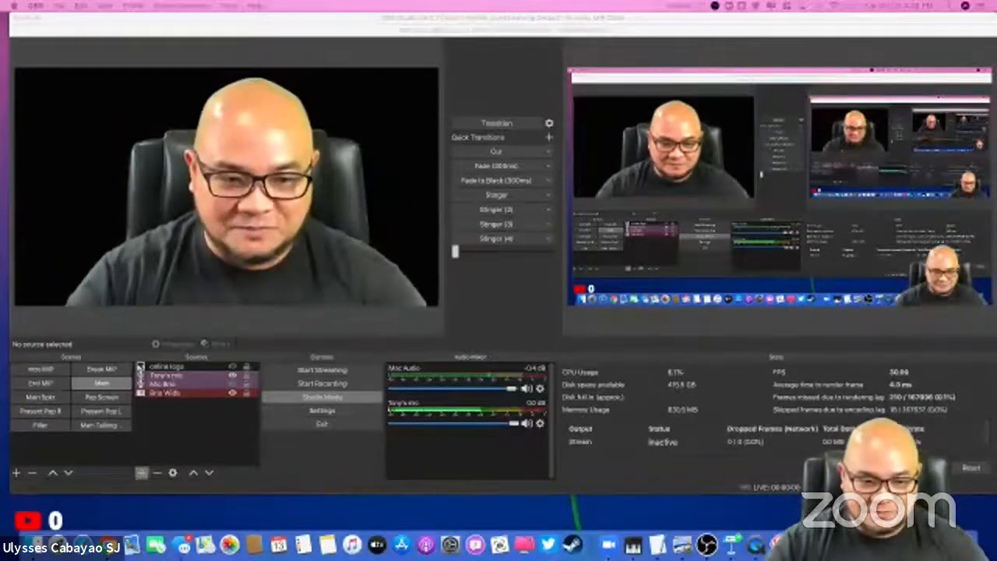
Step: In the Present Pop L scene, hide the Main and Follower Count sources, show Chatbox, and transition the scene to the live output
left_click(103, 426)
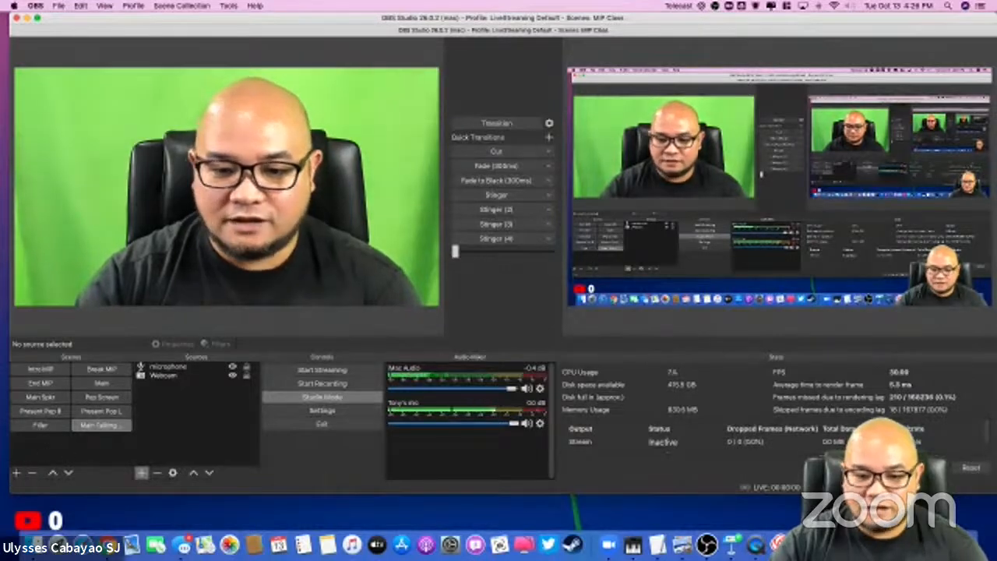
left_click(105, 410)
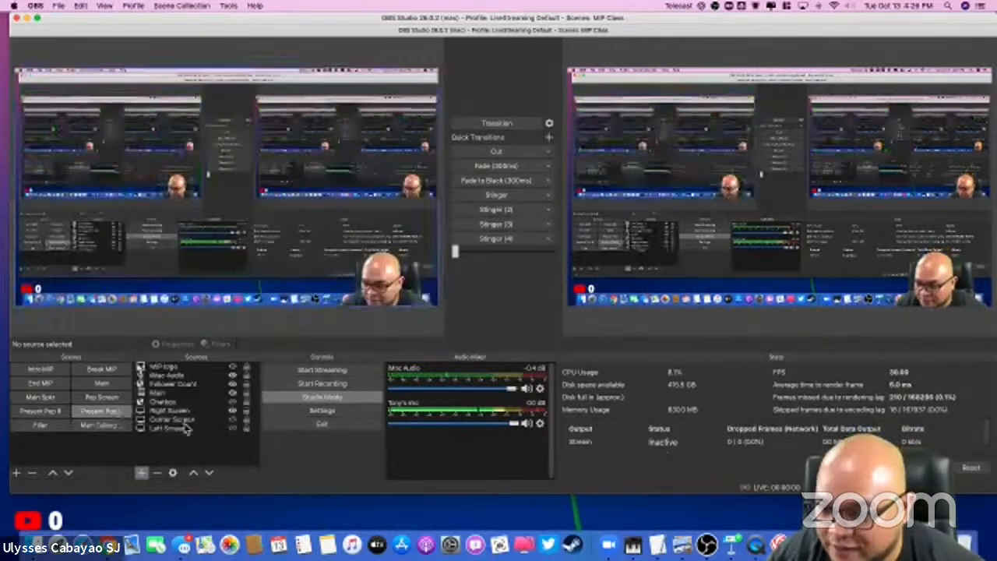
left_click(233, 393)
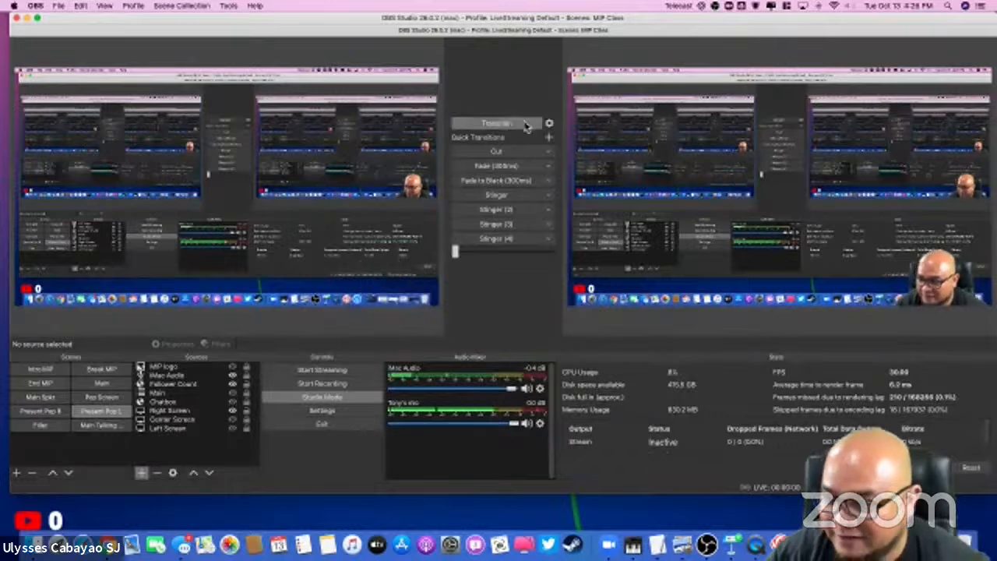
left_click(505, 124)
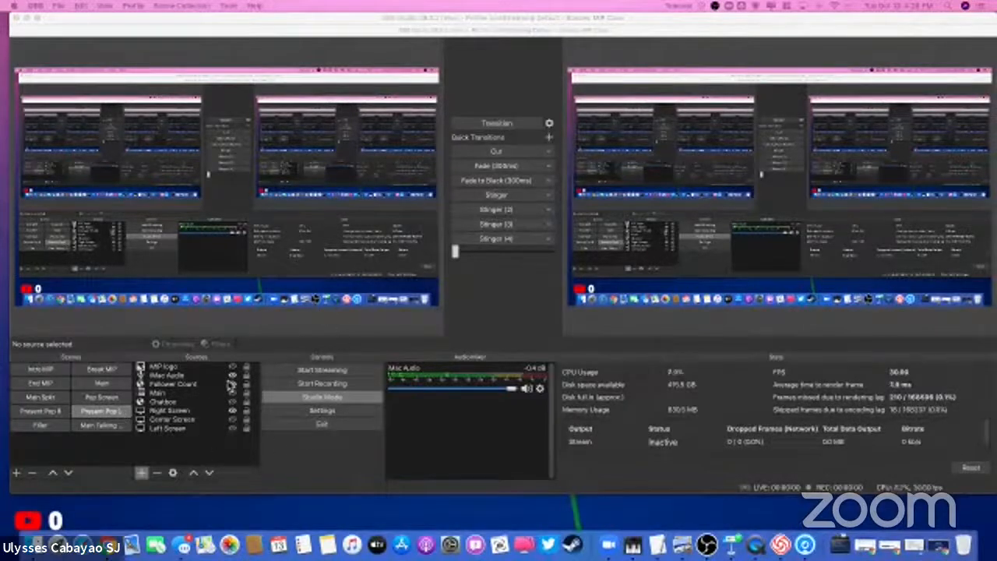
left_click(234, 402)
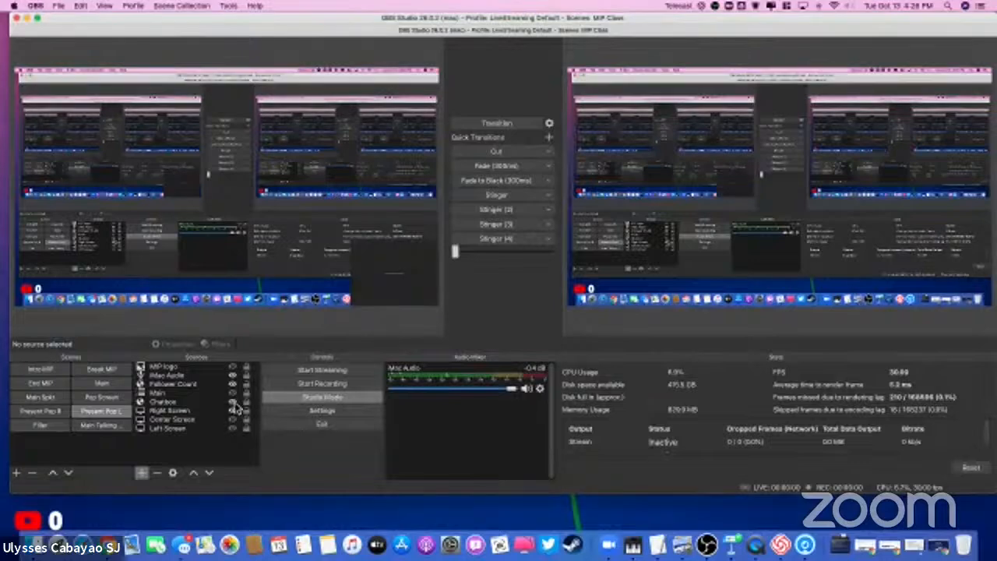
left_click(233, 384)
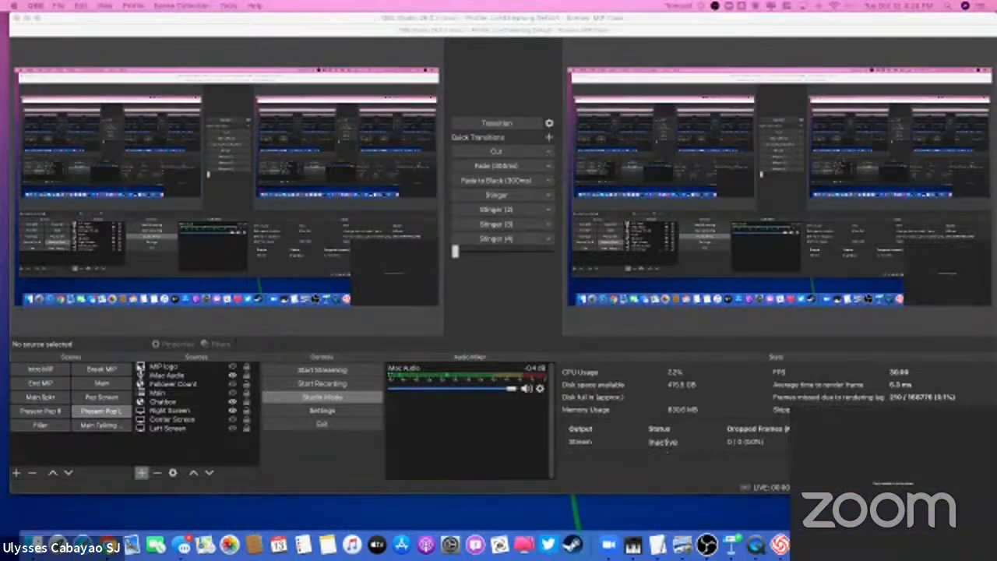
Step: Create a new scene named Main with Slides
left_click(104, 426)
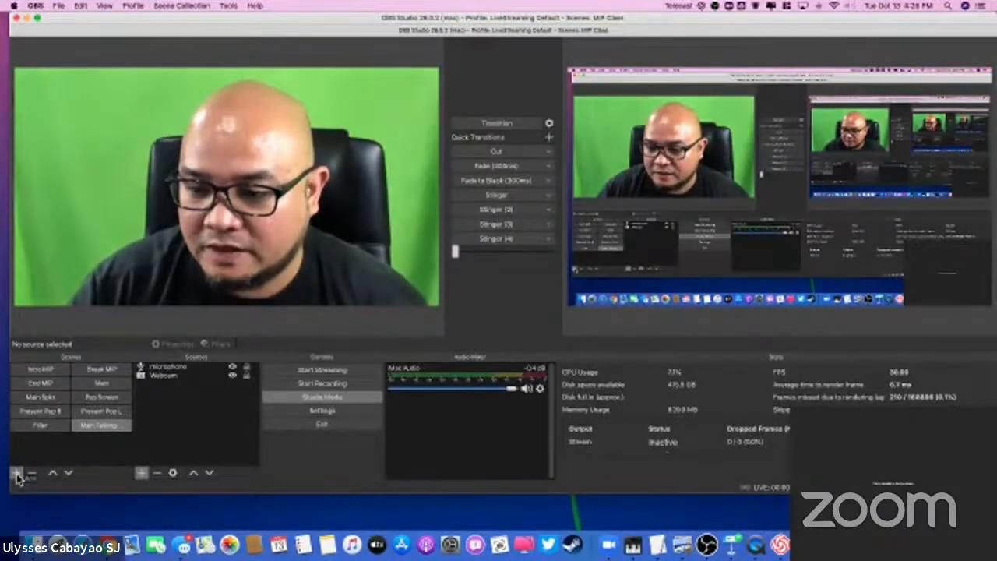
left_click(16, 473)
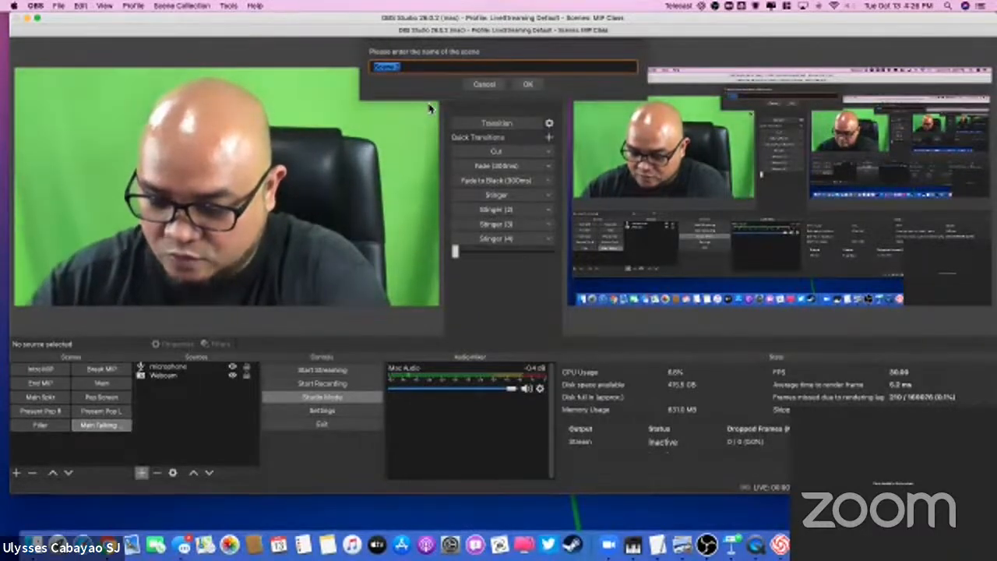
type("Main with S")
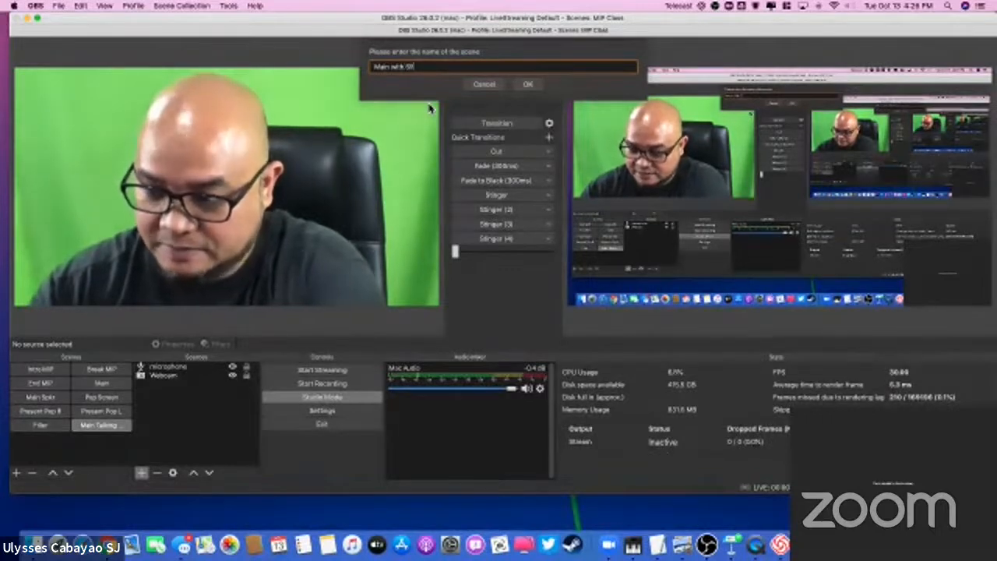
type("lides")
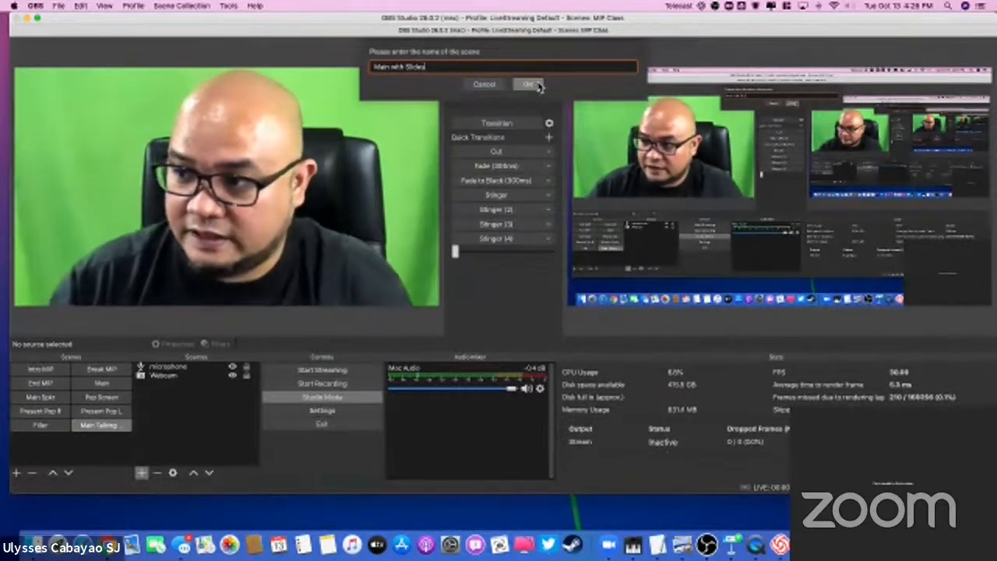
left_click(529, 84)
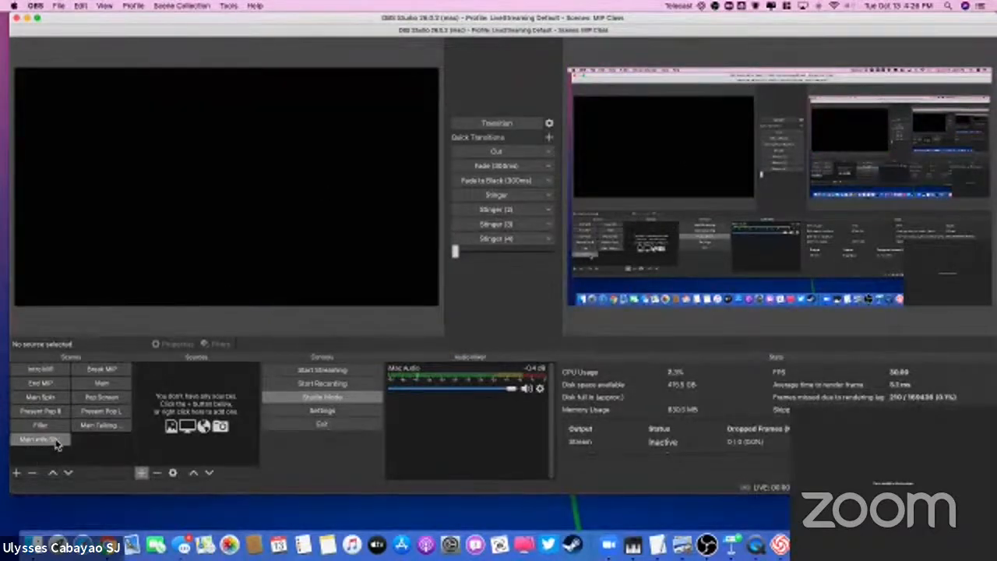
Step: Add the existing Webcam video capture device to the Main with Slides scene as a visible source
left_click(145, 473)
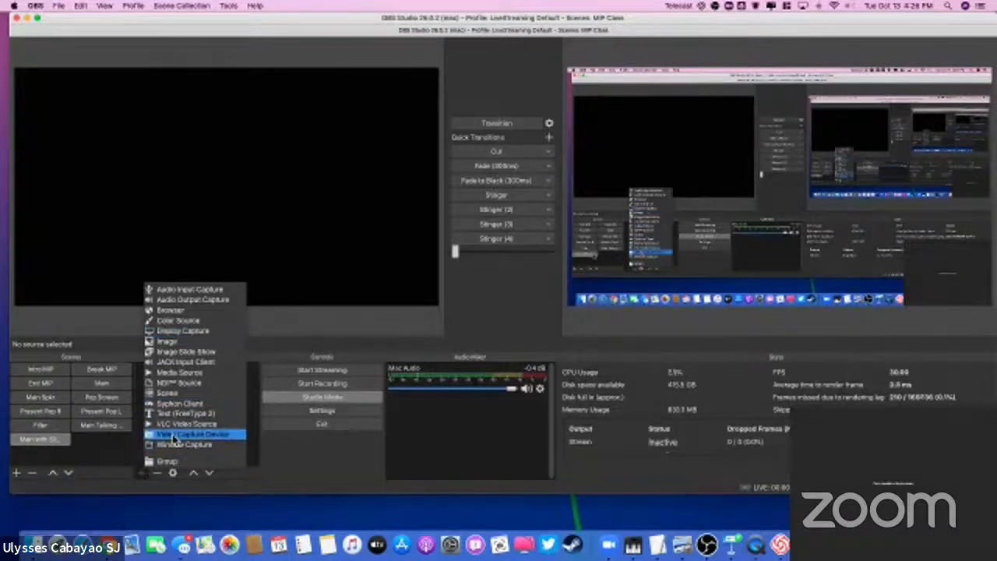
left_click(176, 436)
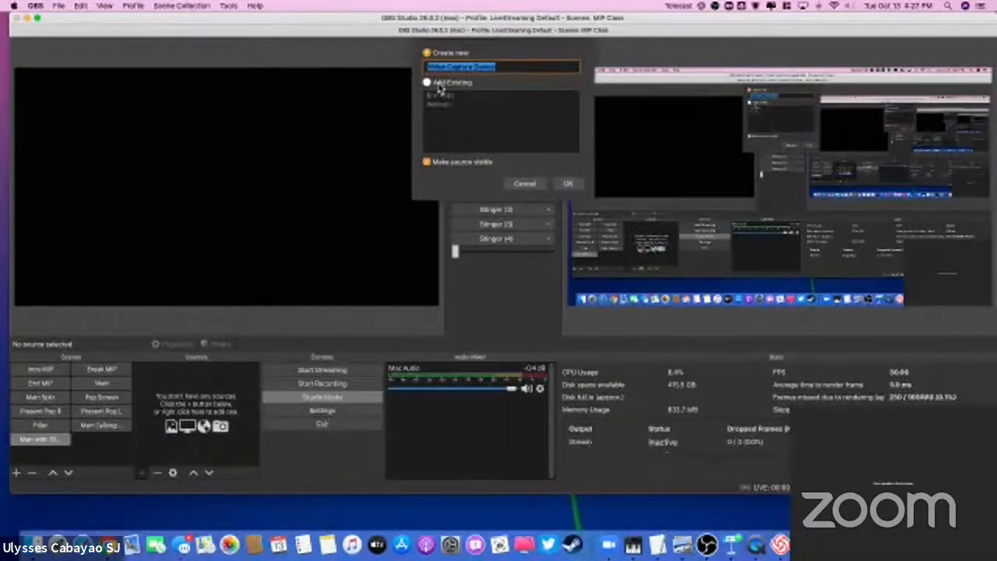
left_click(438, 84)
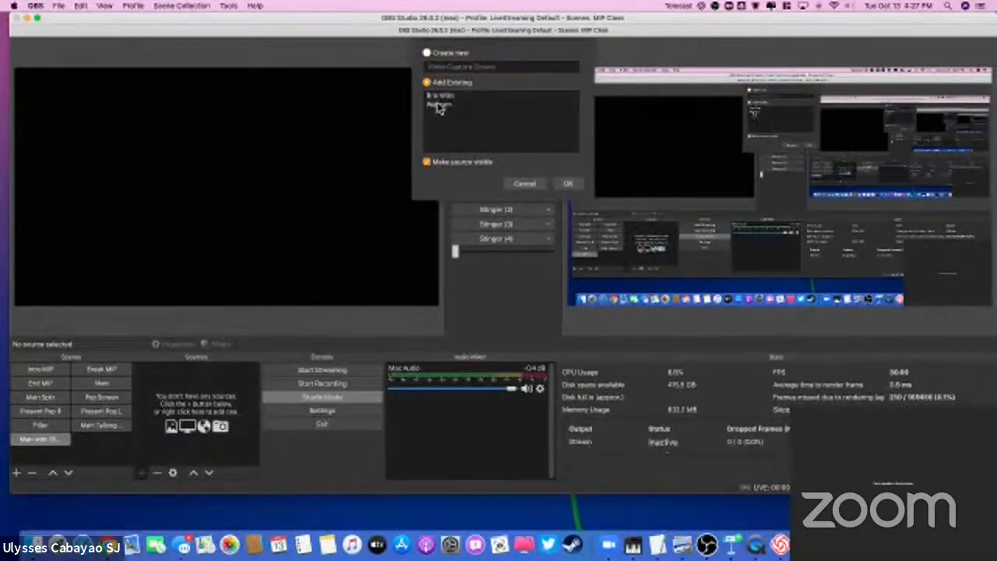
left_click(452, 55)
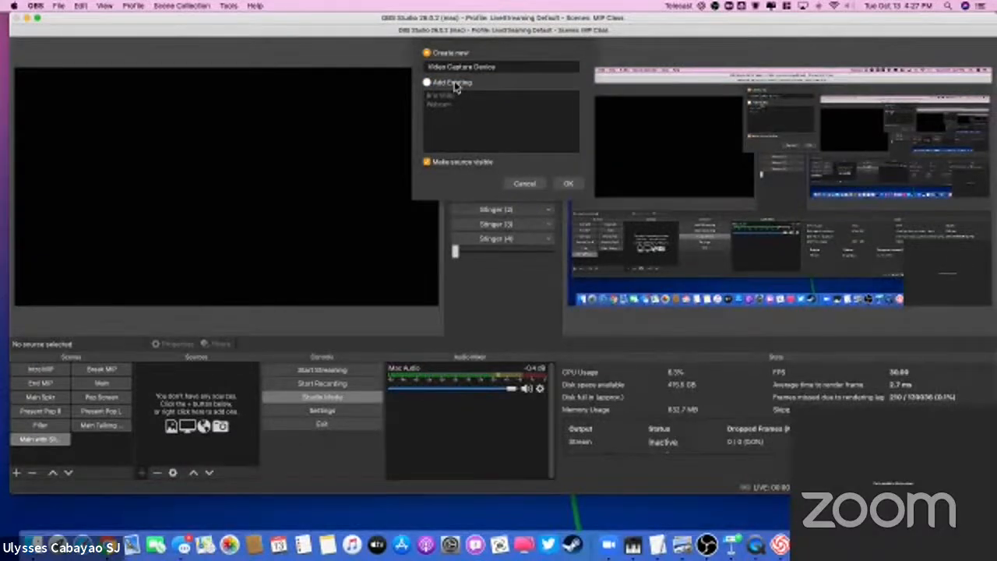
left_click(457, 87)
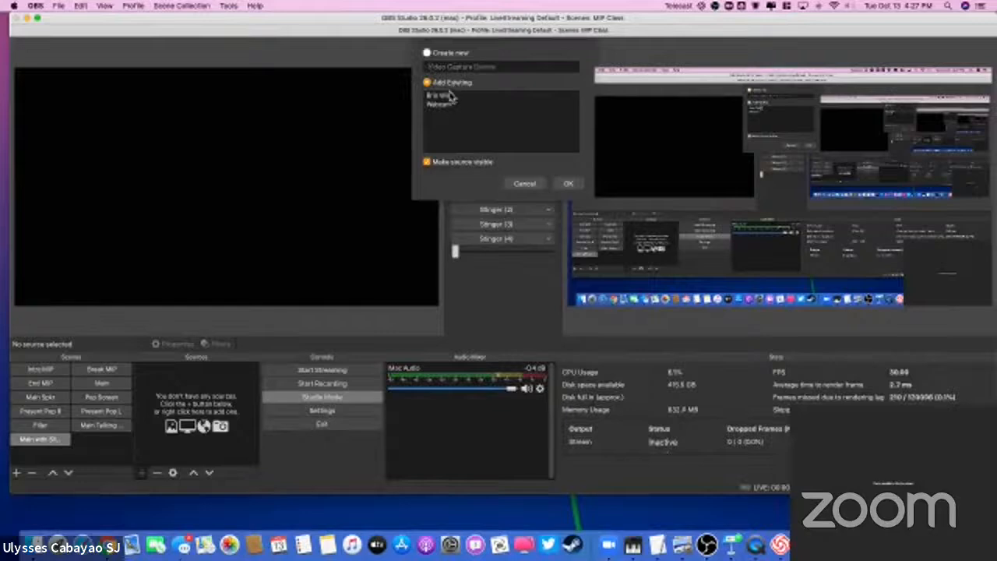
left_click(440, 106)
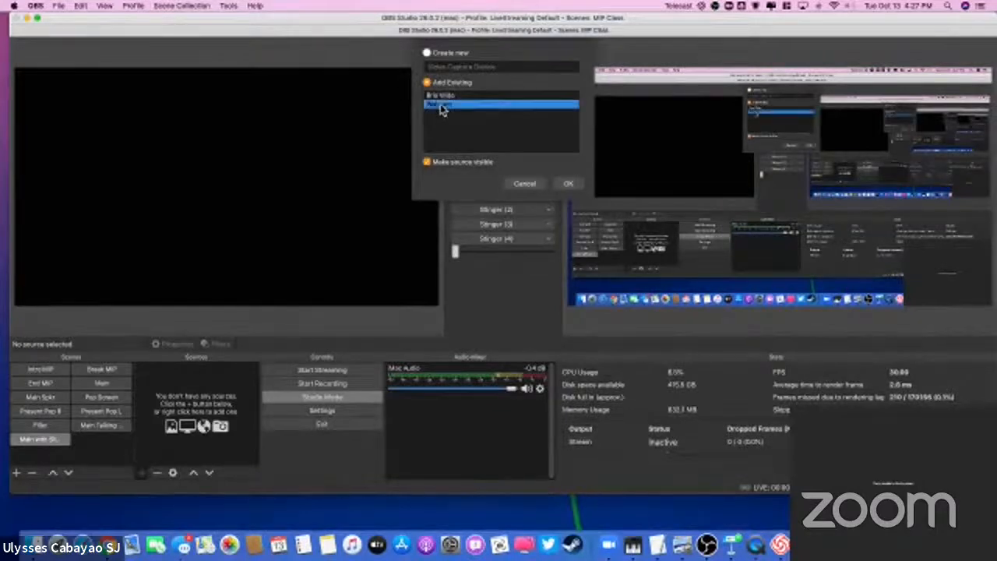
left_click(573, 185)
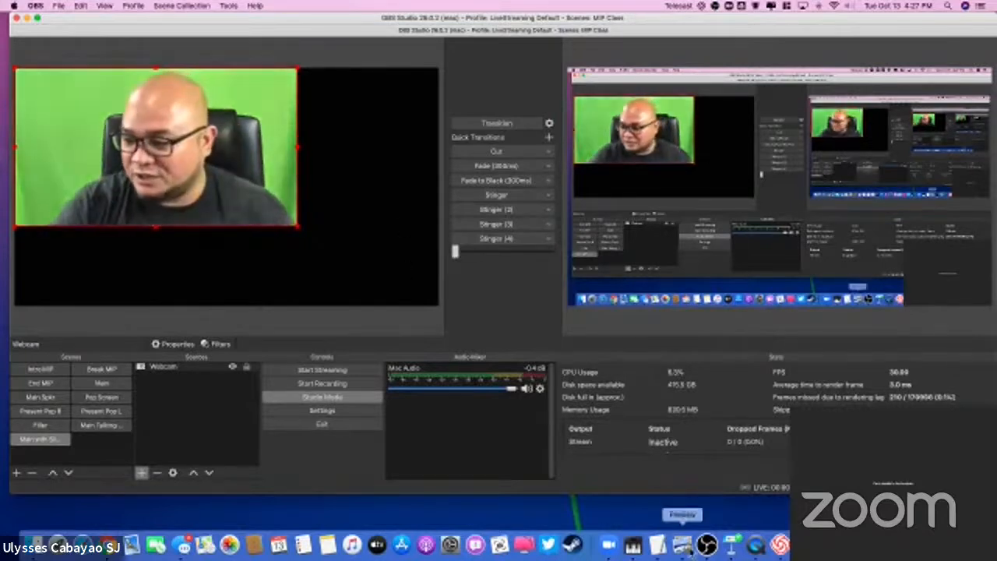
Step: Switch to Keynote, advance the slideshow to "The ultimate goal of Jesuit education" and move its window onto the neighbouring display
left_click(732, 545)
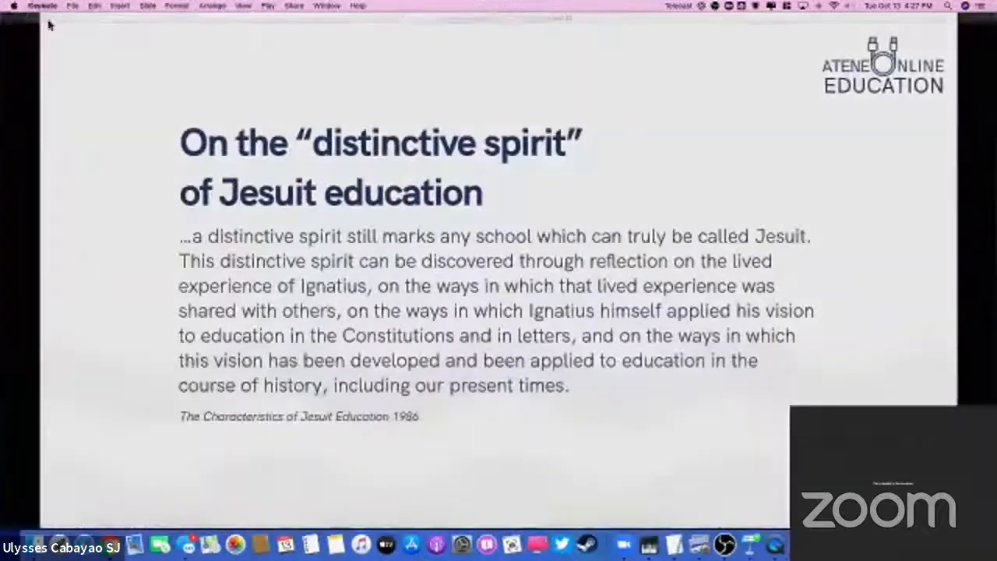
left_click(28, 20)
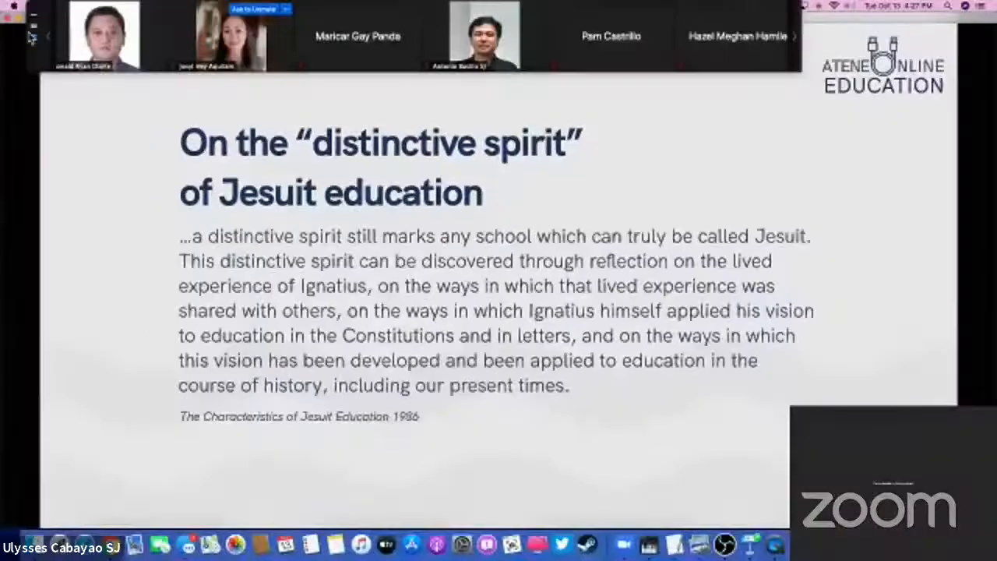
key("Right")
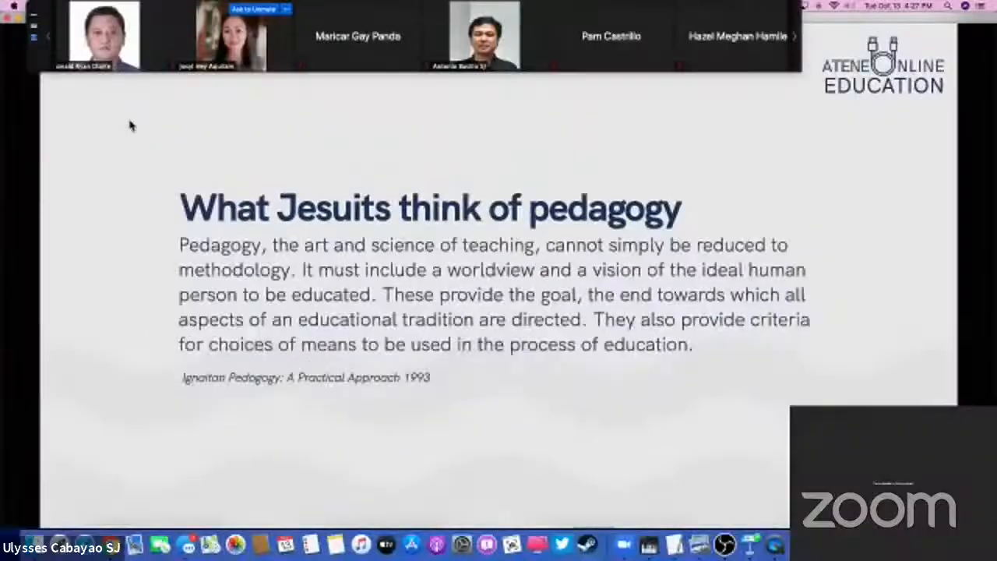
key("Right")
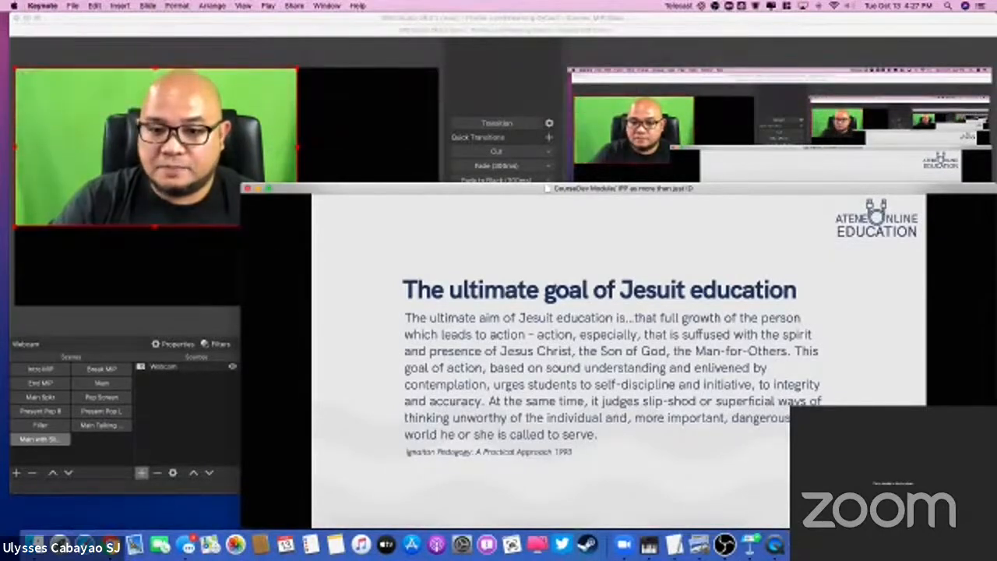
left_click_drag(325, 194, 0, 125)
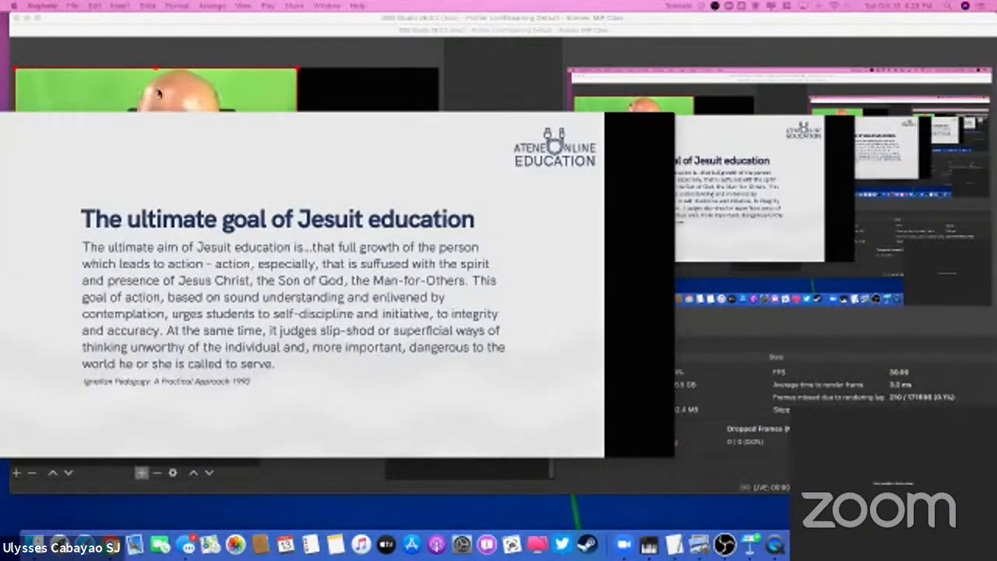
left_click_drag(270, 120, 0, 187)
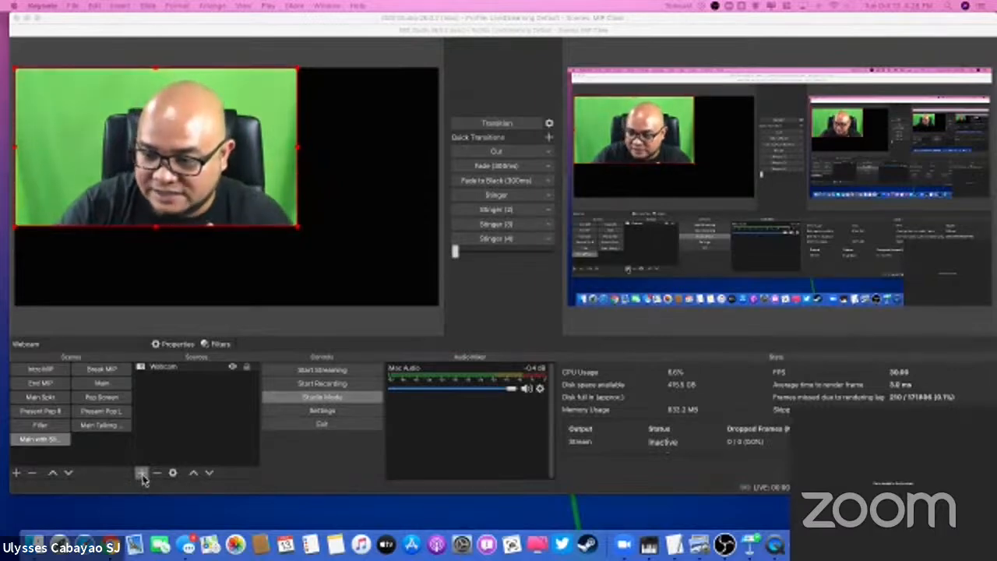
Step: Add a new visible Display Capture source to the Main with Slides scene under its default name
left_click(174, 369)
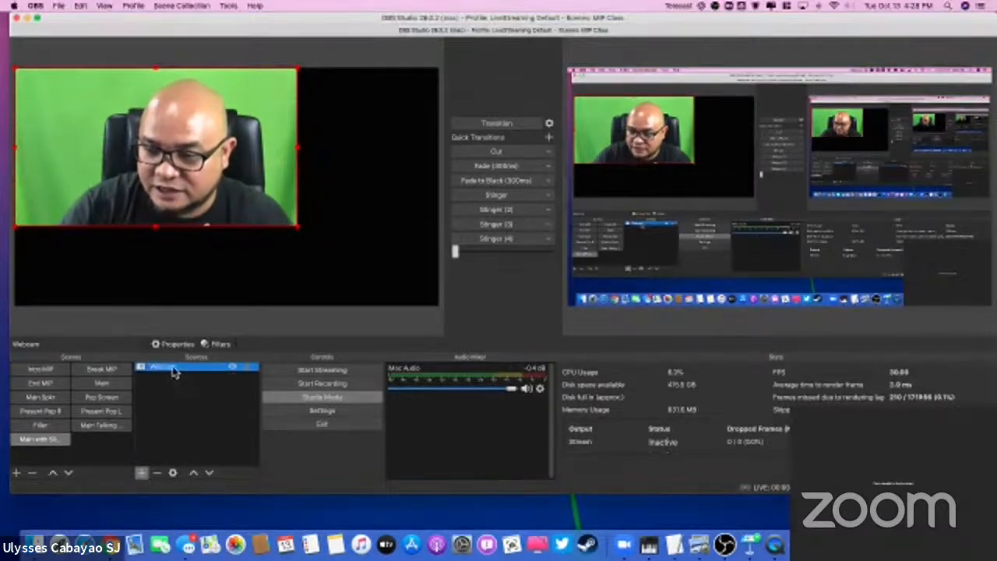
left_click(142, 473)
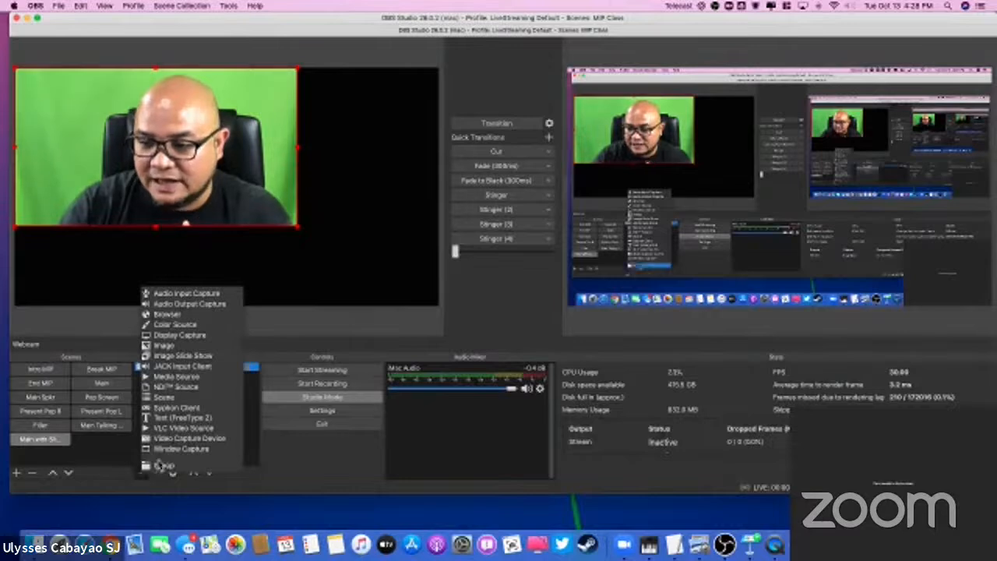
left_click(176, 336)
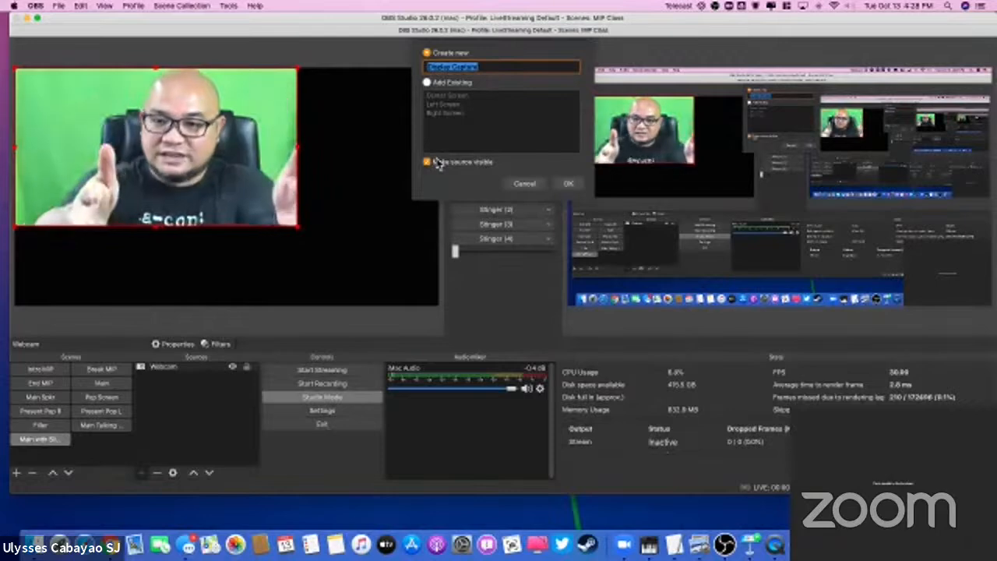
left_click(570, 185)
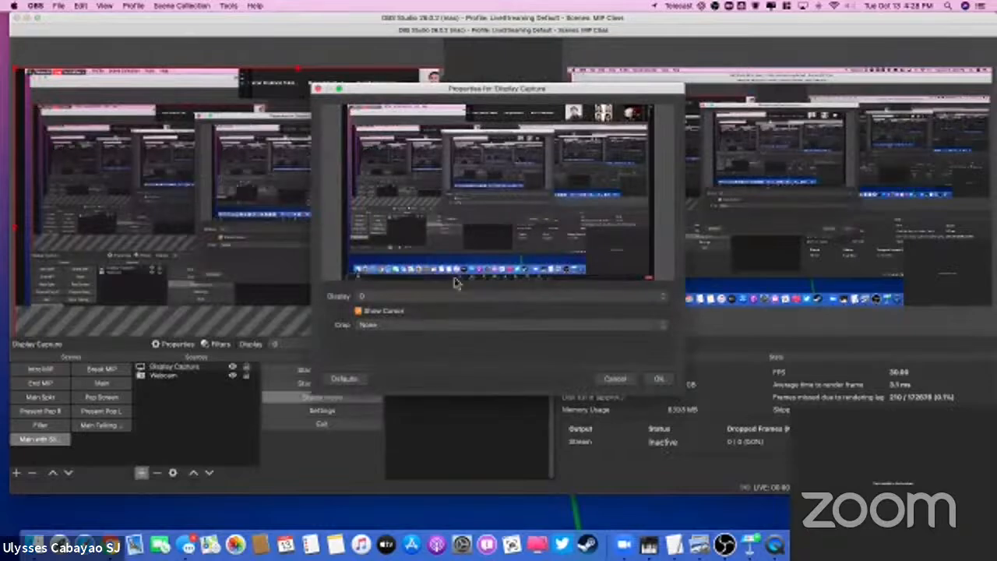
Step: Try displays 1, 2 and 0 for the Display Capture source, then cancel its properties
left_click(413, 297)
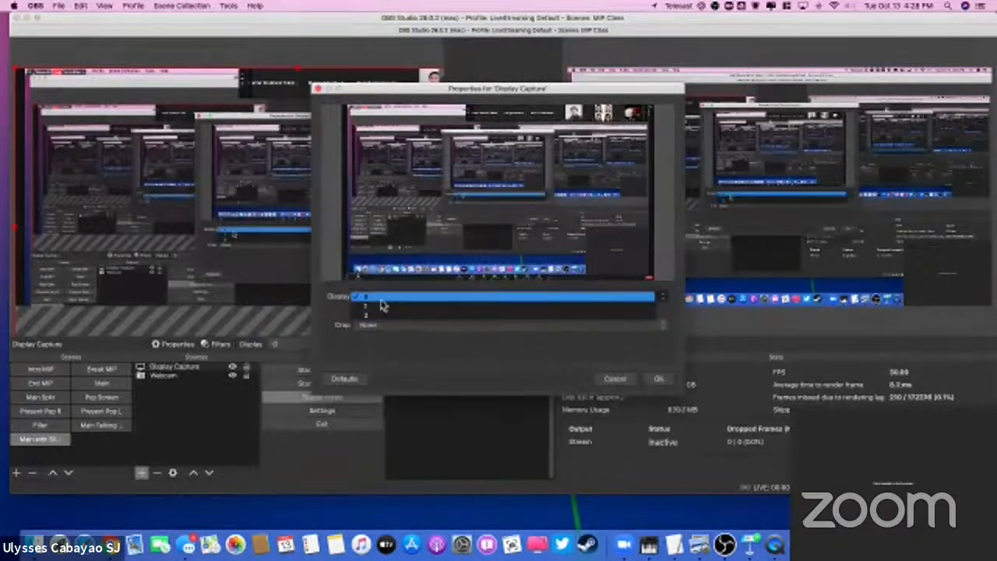
left_click(382, 309)
left_click(383, 298)
left_click(384, 309)
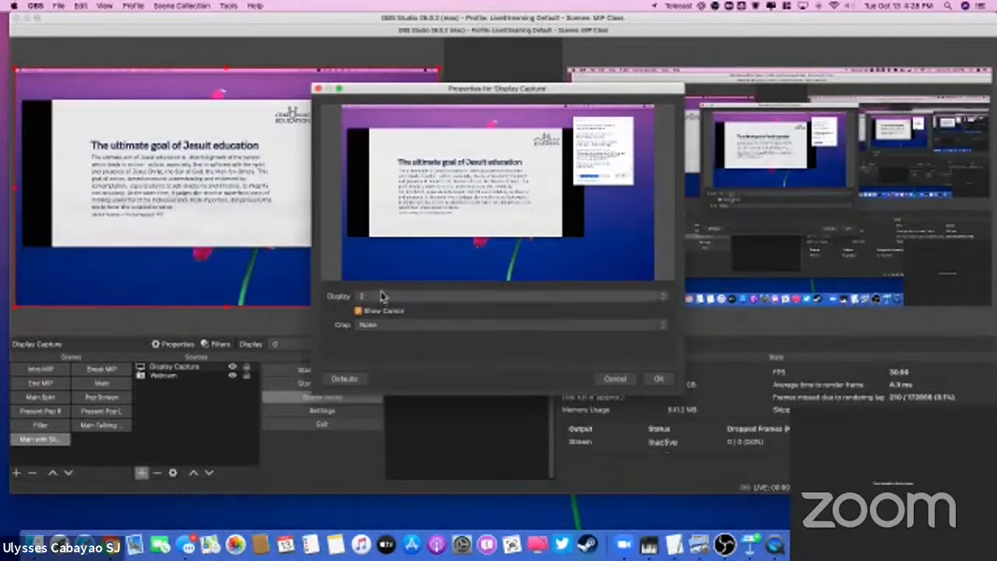
left_click(382, 297)
left_click(381, 287)
left_click(384, 296)
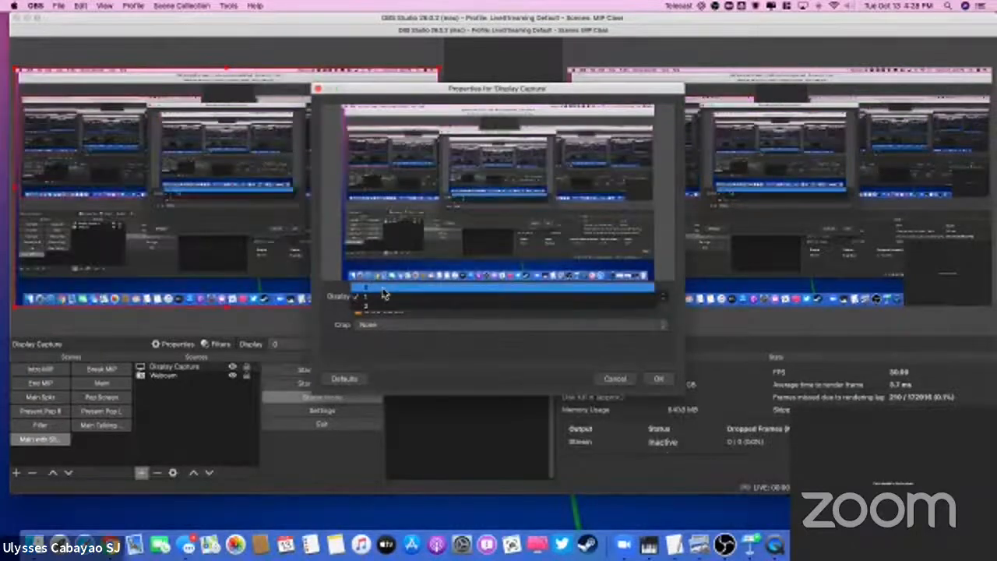
left_click(383, 288)
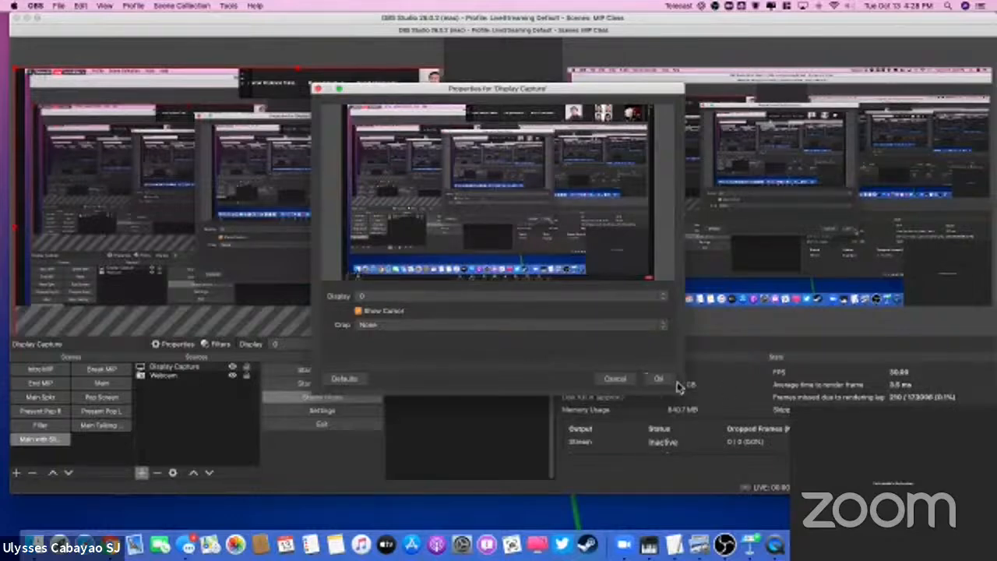
left_click(615, 380)
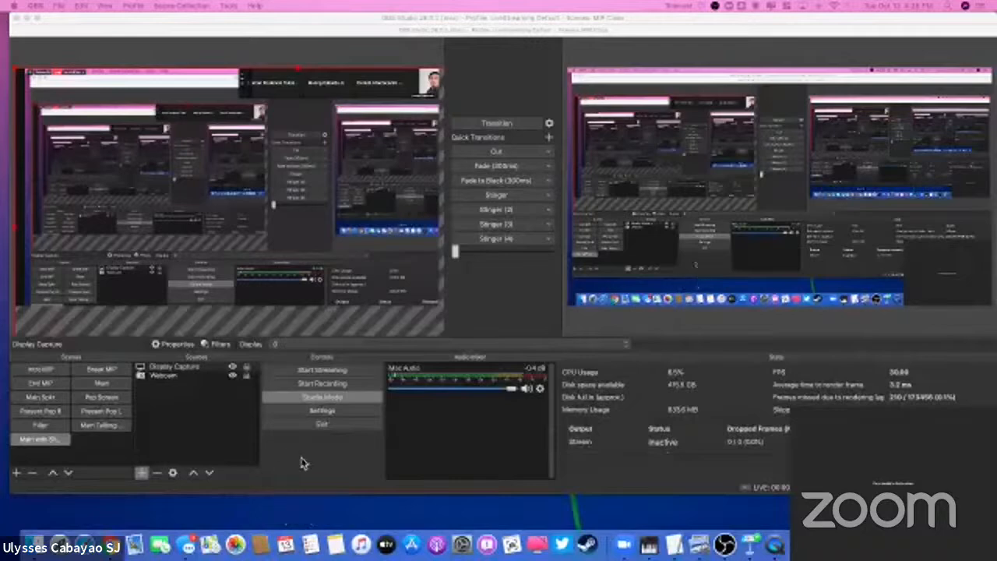
Step: Remove the Display Capture source from the Main with Slides scene
left_click(175, 367)
left_click(158, 472)
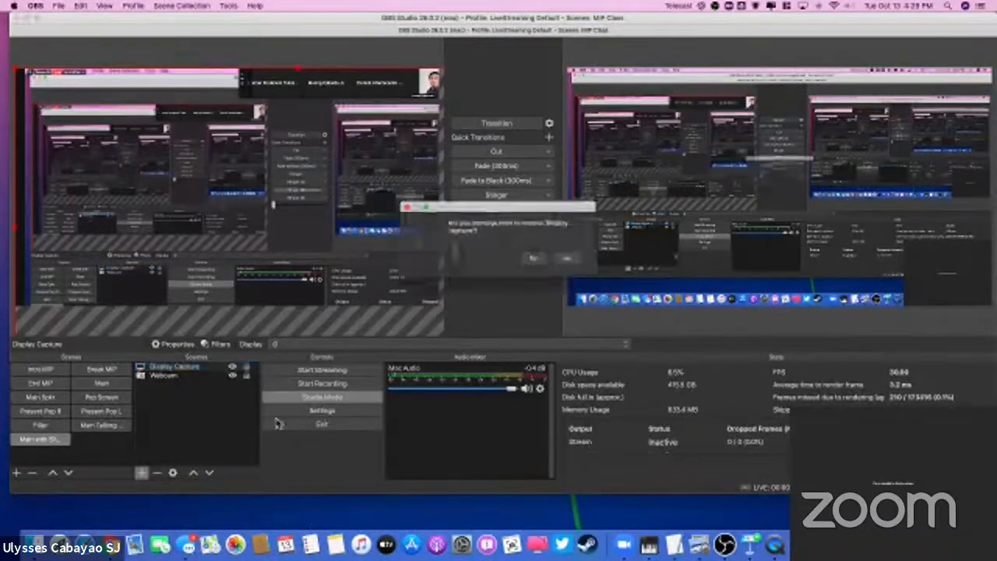
left_click(578, 260)
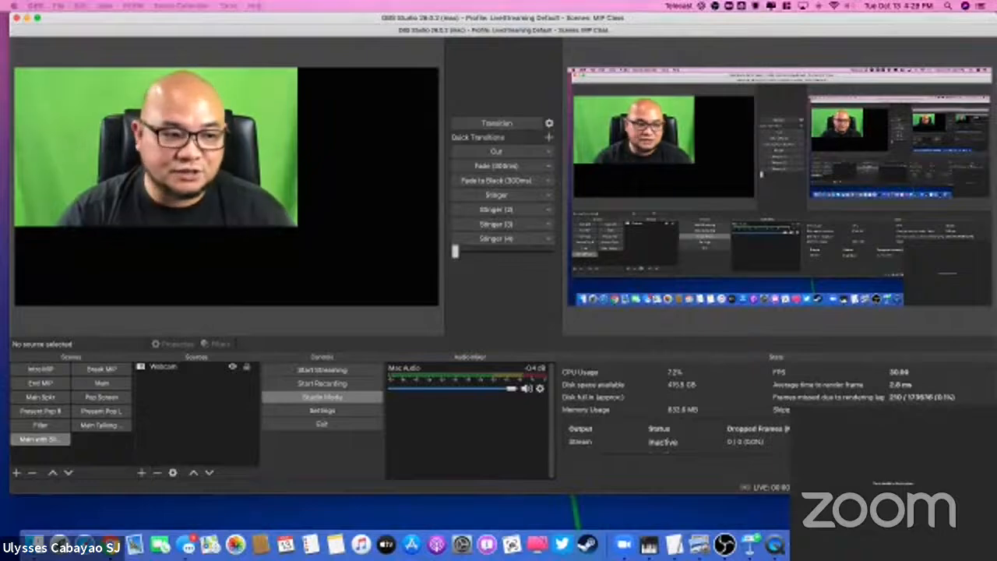
Step: Add a new visible Window Capture source named Keynote to the Main with Slides scene
left_click(142, 475)
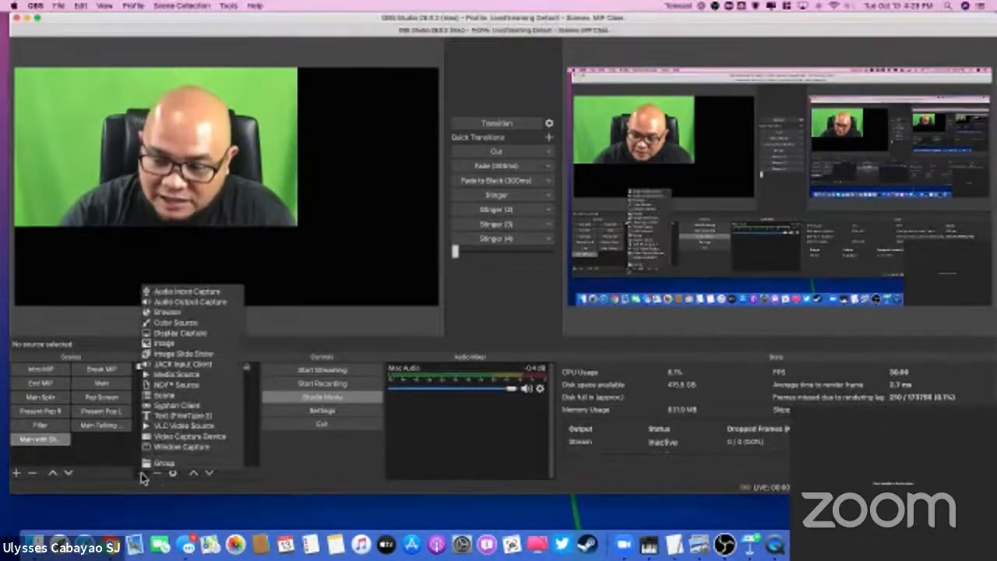
left_click(179, 449)
triple_click(474, 67)
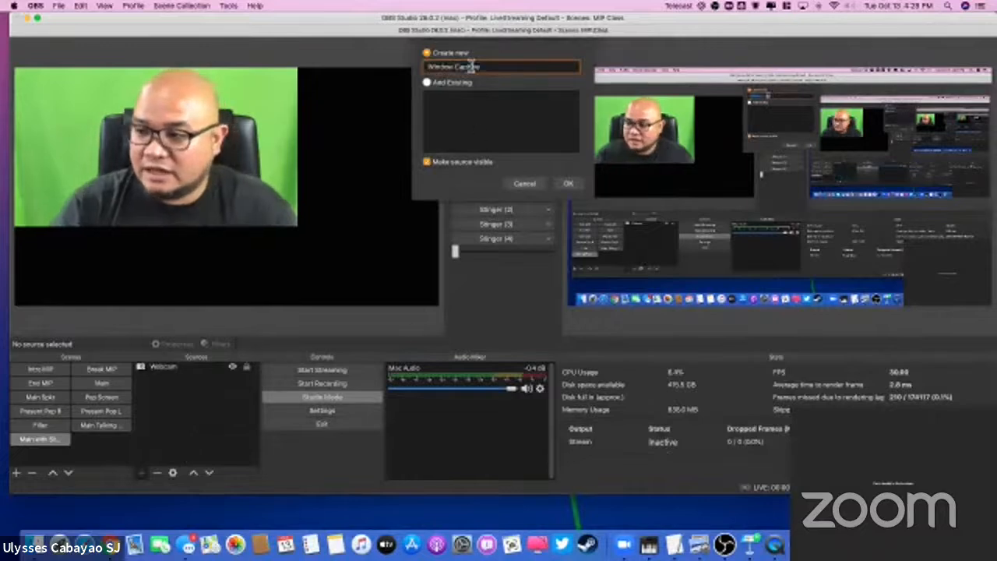
type("Meynote")
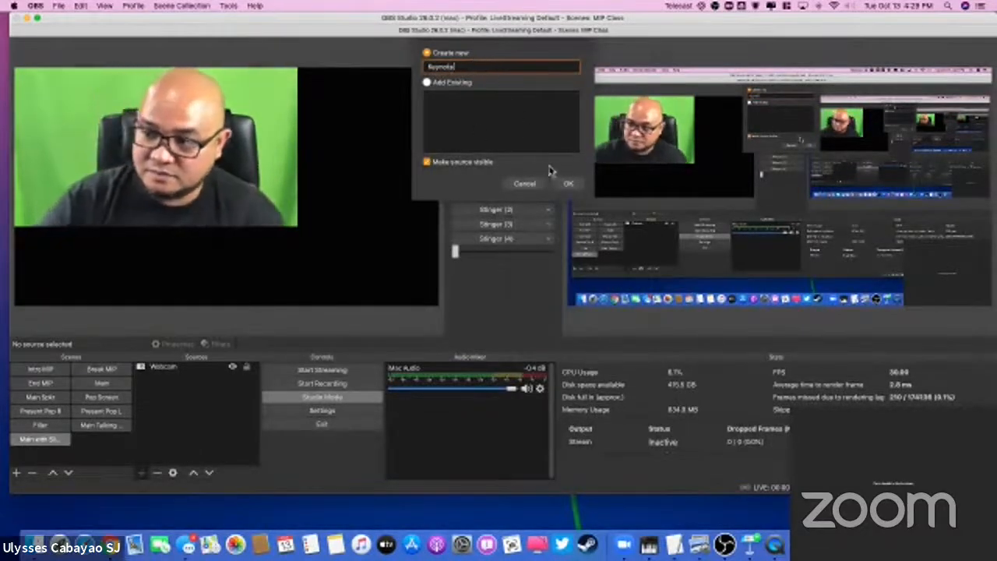
left_click(568, 184)
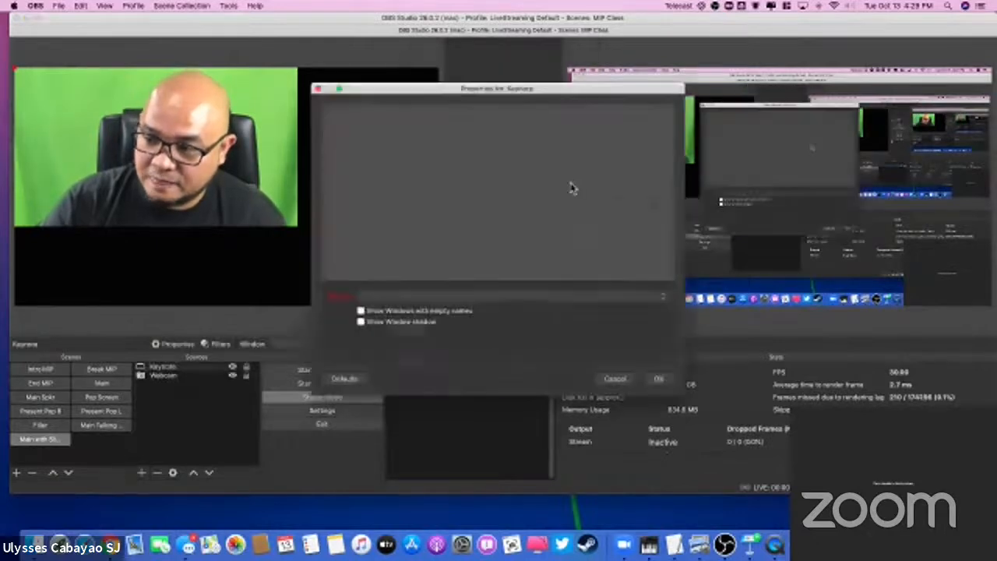
Step: Set the Keynote source to capture the "[Keynote] CourseDev Module/ IPP as more than just ID" window
left_click(440, 302)
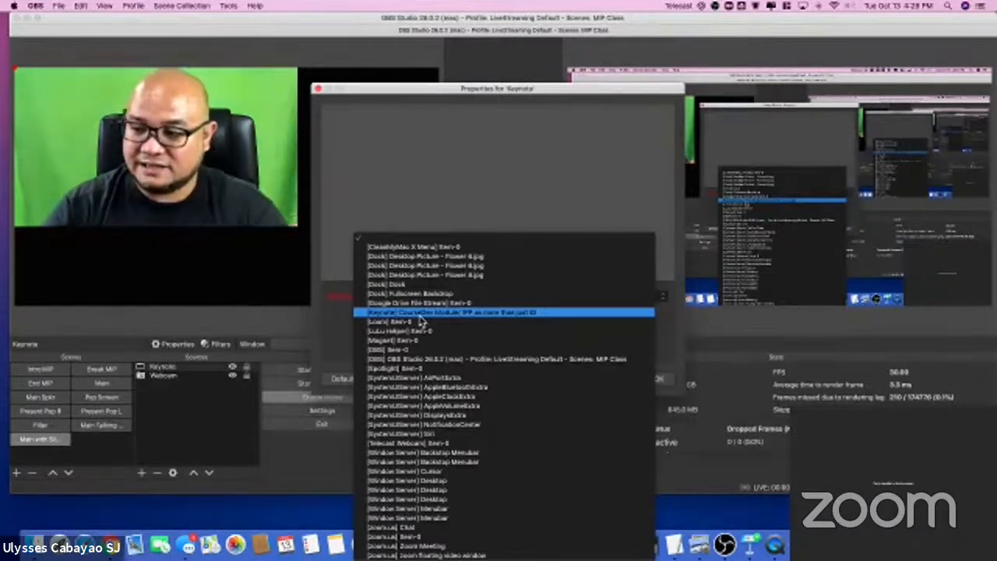
left_click(419, 314)
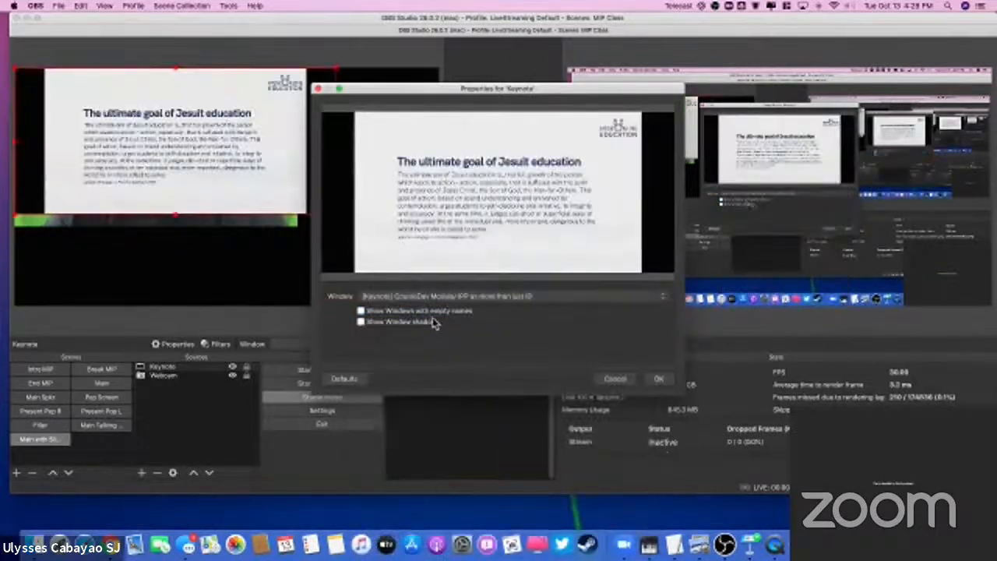
left_click(659, 379)
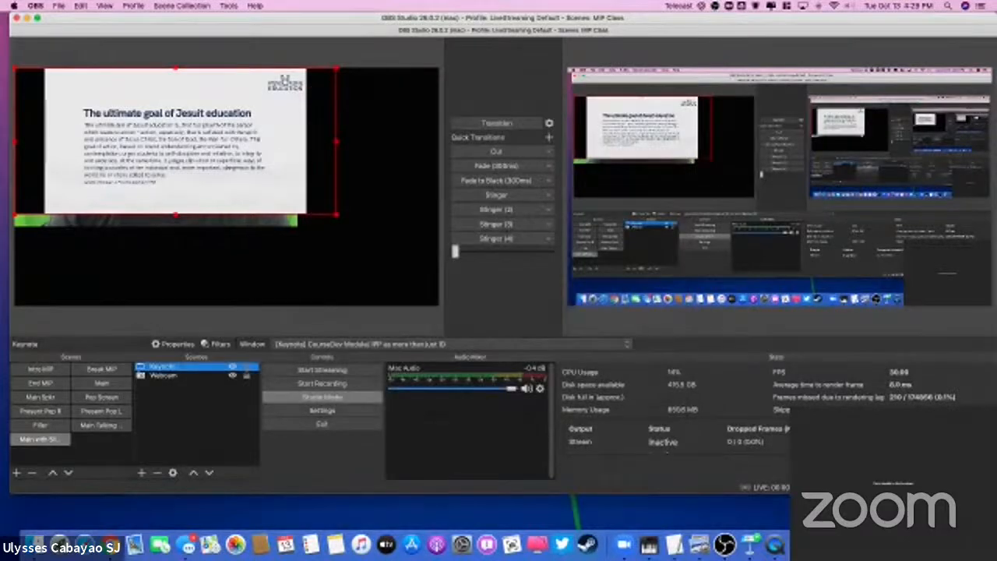
Step: Place the Keynote capture in the canvas's lower-right corner, then shift the webcam down past the left edge and crop its right side
left_click_drag(259, 157, 340, 255)
mouse_move(114, 172)
left_mouse_down()
mouse_move(114, 222)
mouse_move(116, 171)
left_mouse_up()
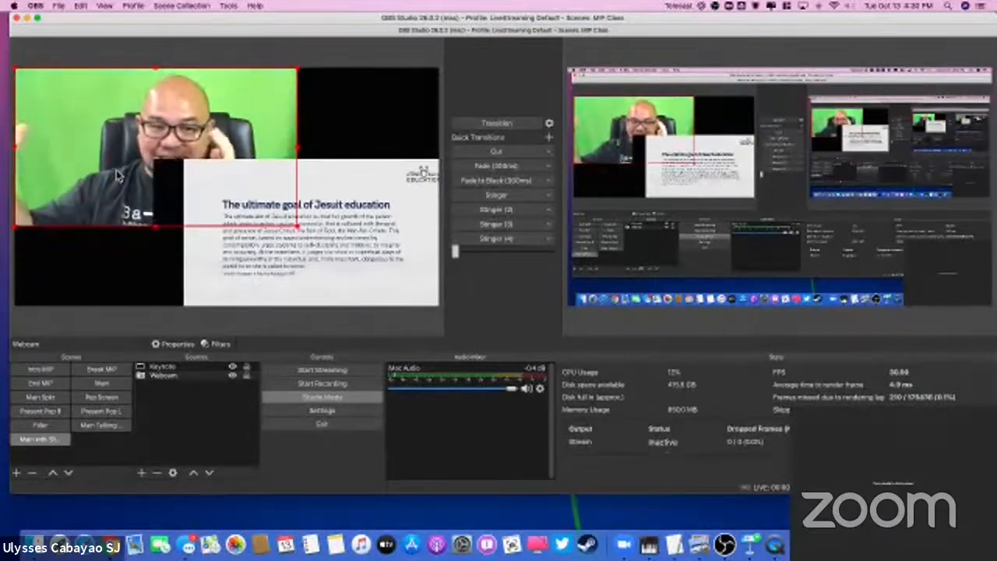
left_click_drag(100, 165, 23, 197)
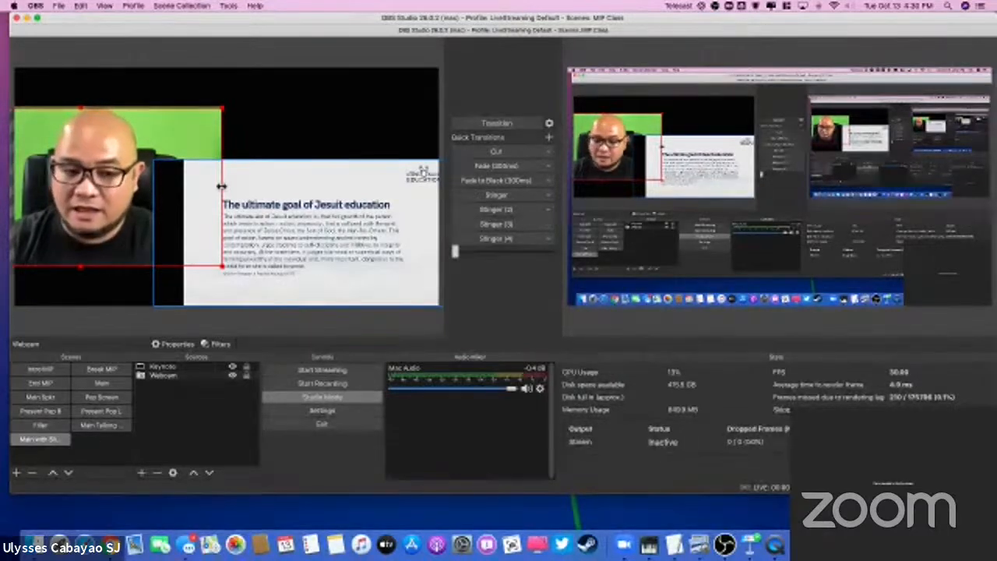
left_click_drag(222, 186, 164, 182)
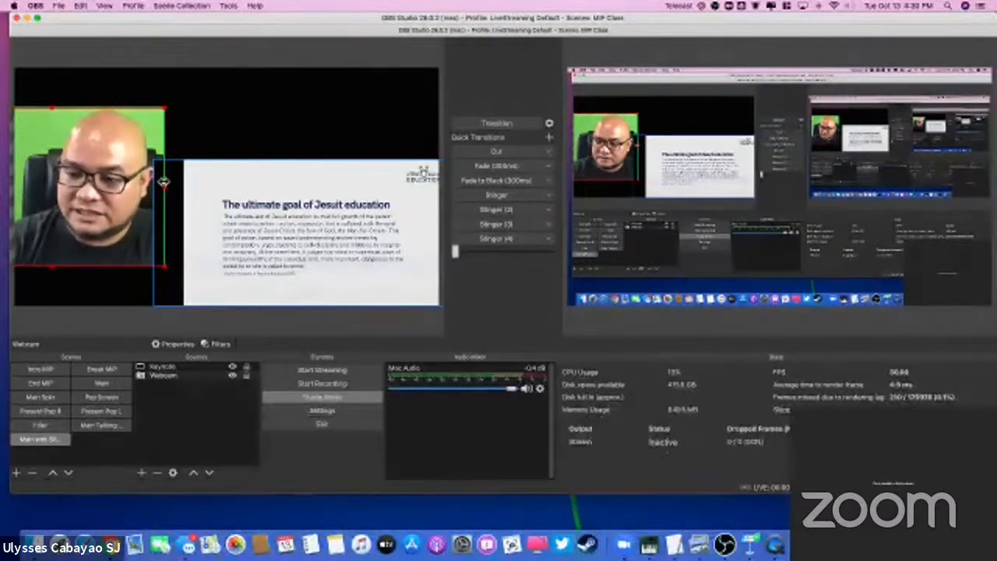
Step: Enlarge the Keynote capture to match the webcam's height beside it and crop off its left black margin
left_click_drag(296, 230, 281, 172)
left_click_drag(136, 252, 118, 263)
left_click_drag(241, 251, 247, 244)
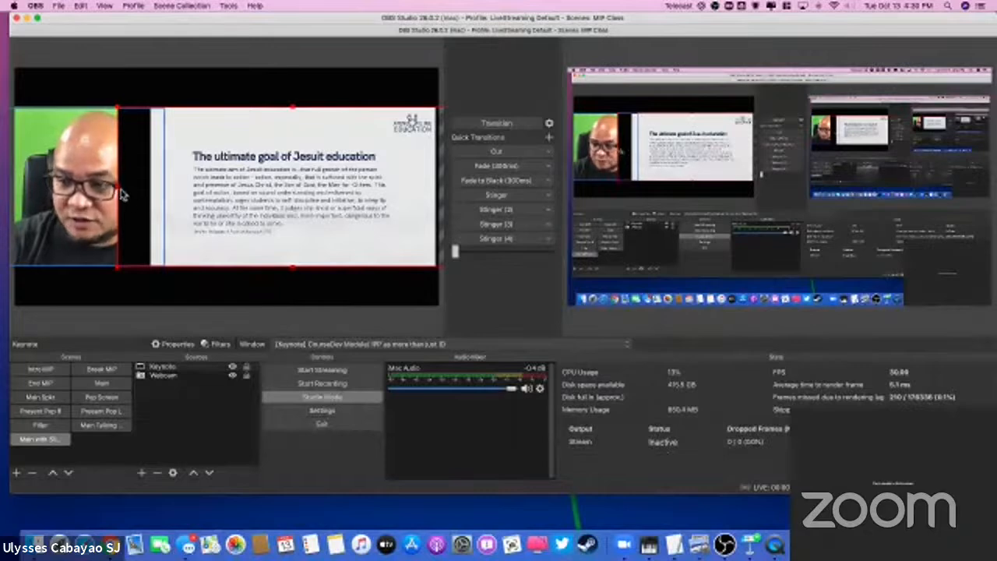
left_click_drag(117, 188, 150, 187)
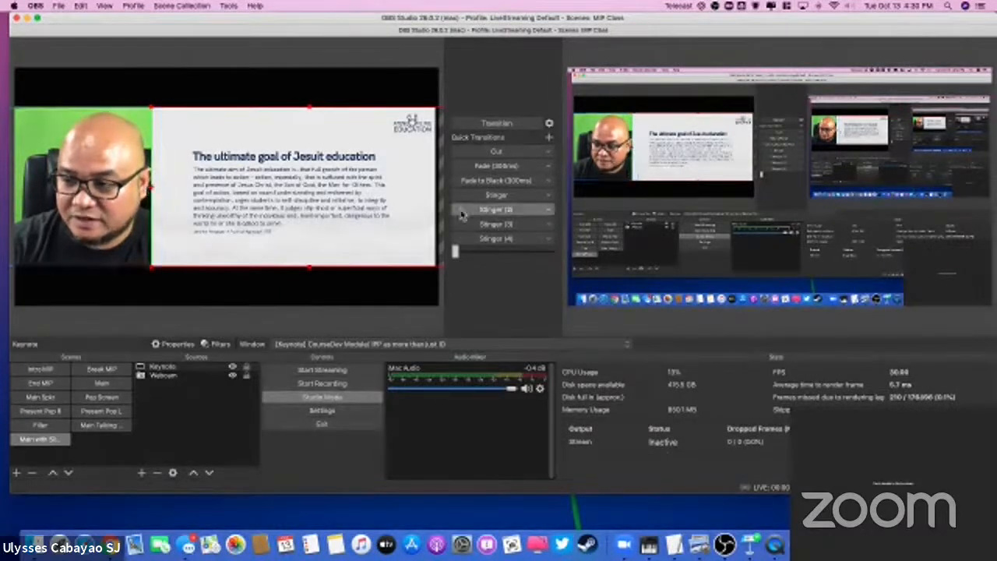
left_click(371, 300)
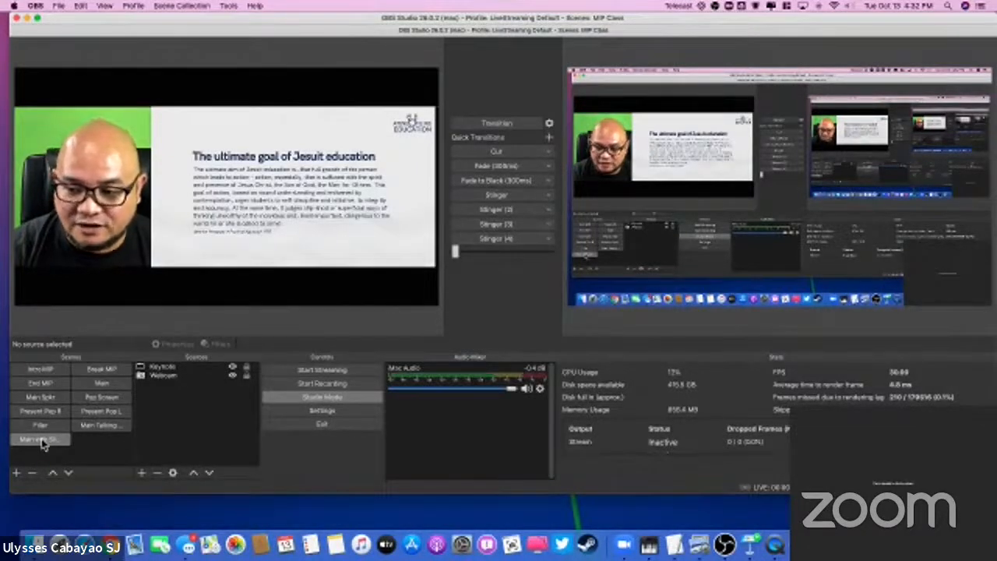
Step: Duplicate the Main with Slides scene as Main with Slides 2
right_click(45, 444)
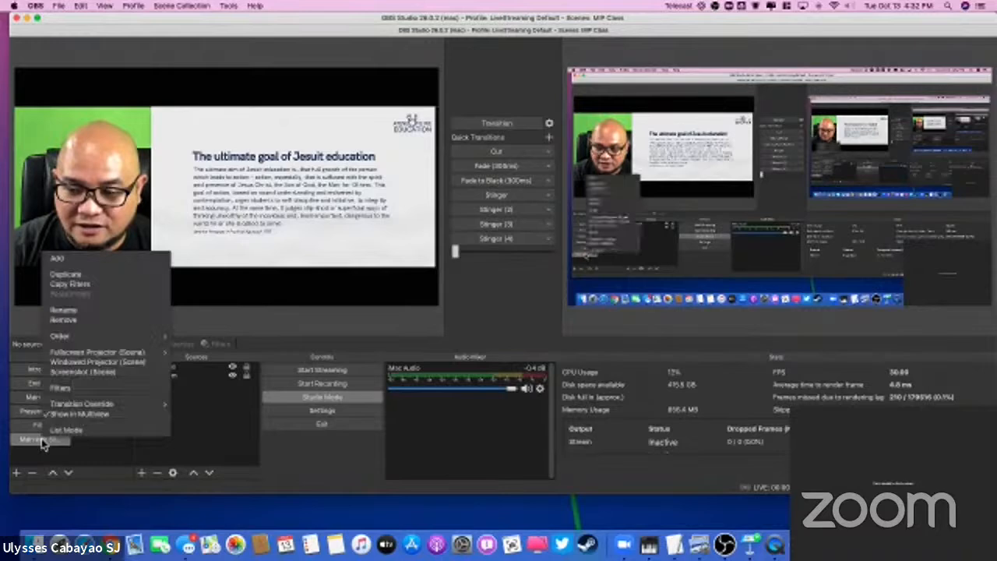
left_click(63, 275)
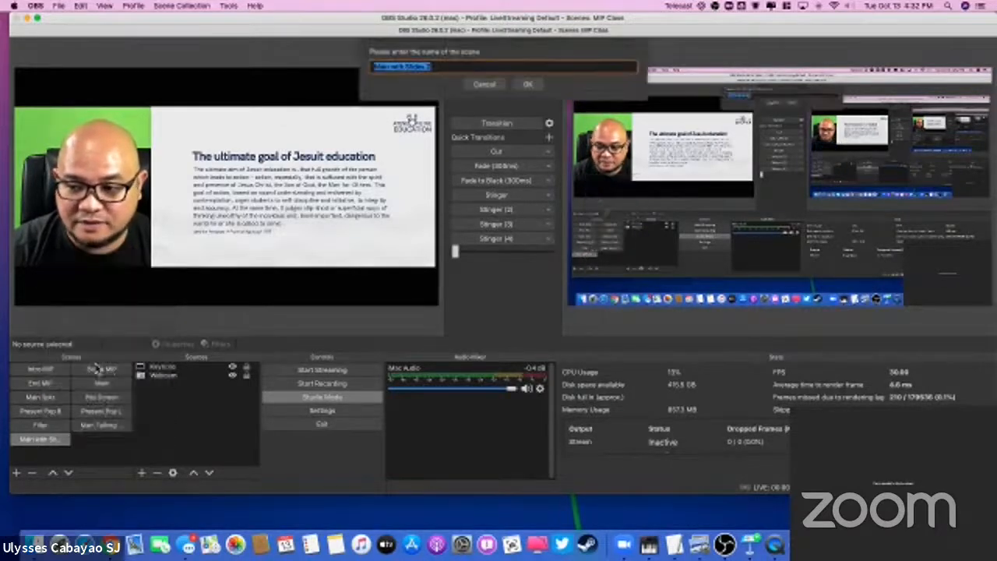
left_click(444, 67)
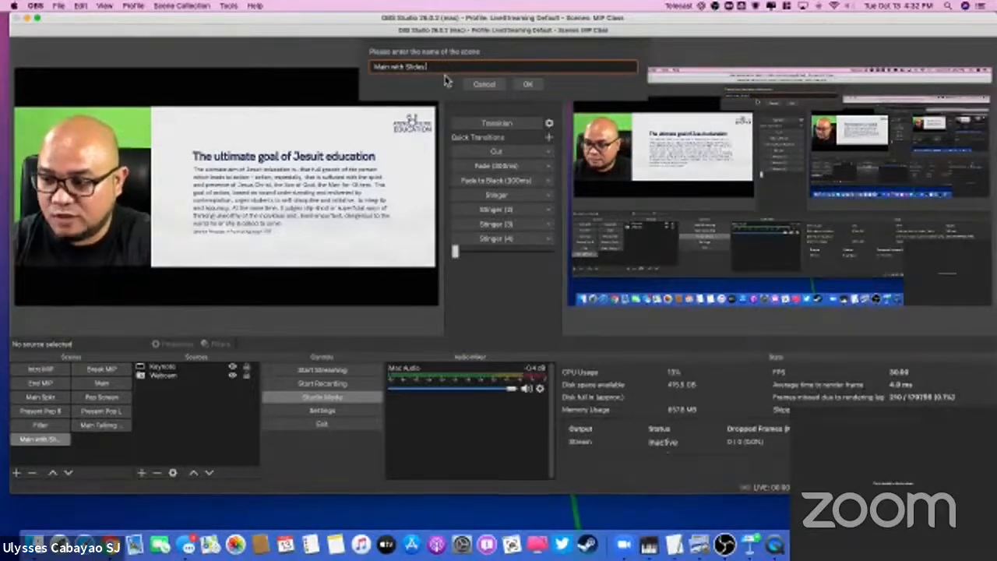
left_click(527, 84)
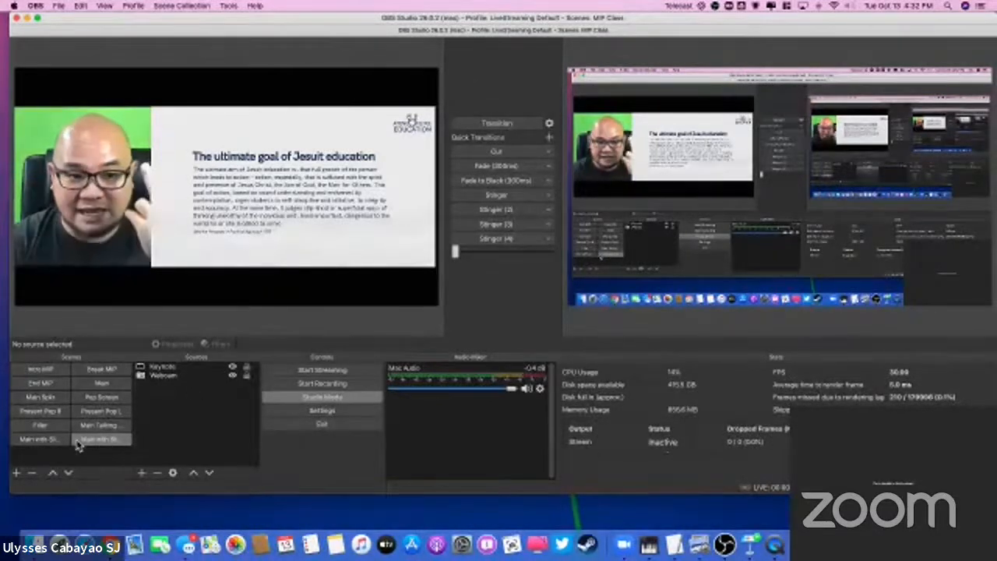
Step: In the Main with Slides 2 scene, move the webcam to the lower-right part of the canvas
left_click(48, 442)
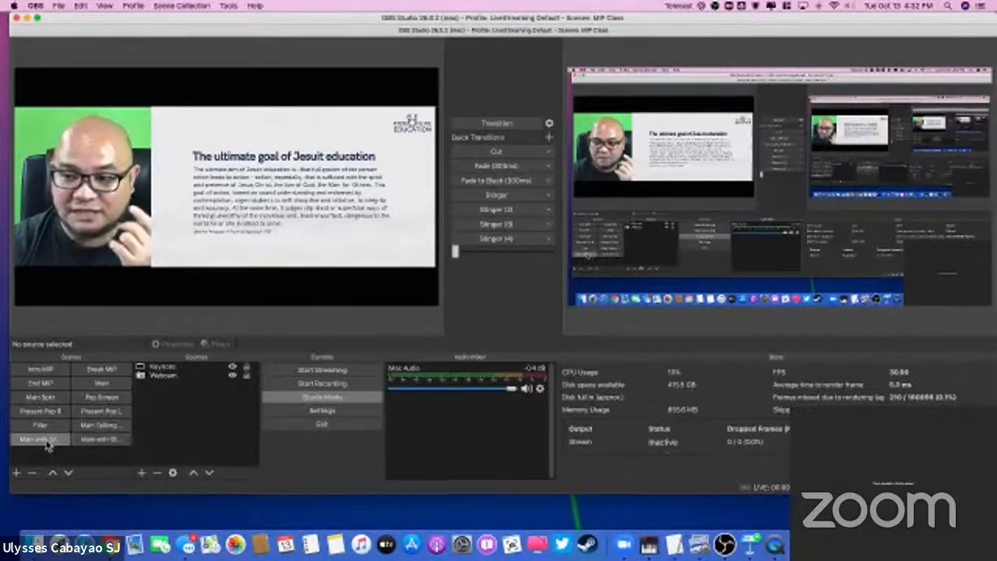
left_click(93, 442)
left_click(167, 375)
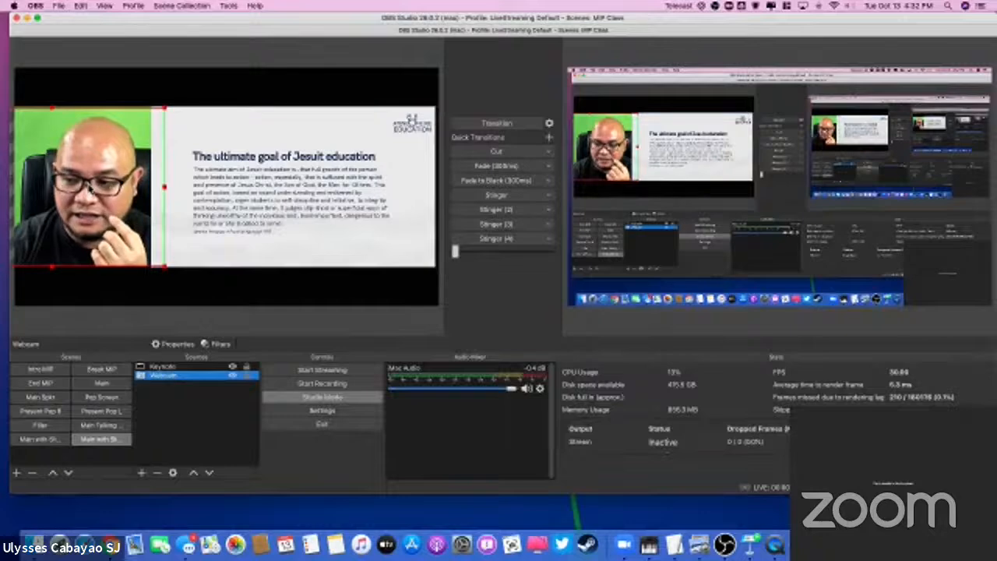
left_click_drag(89, 186, 383, 245)
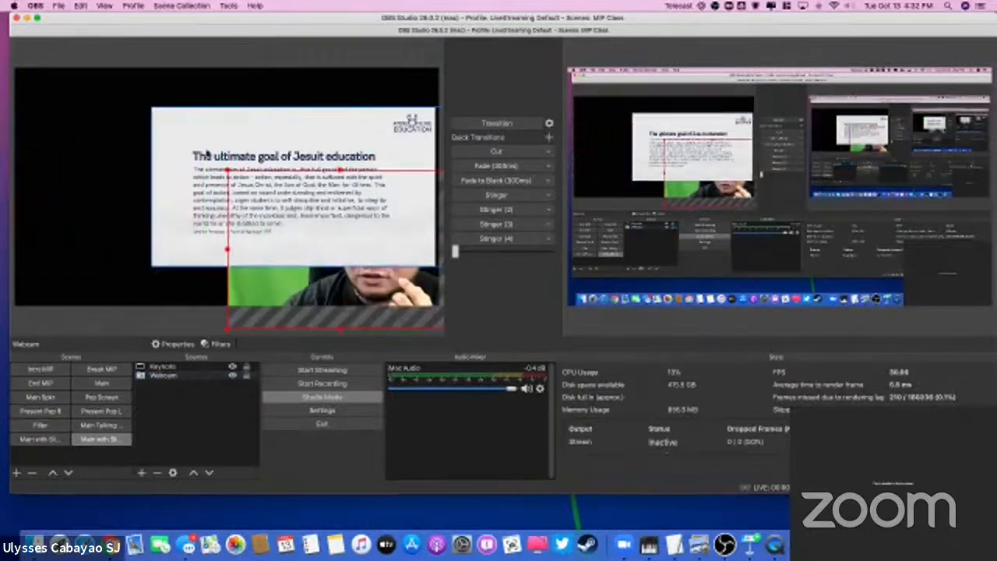
Step: Move the Keynote capture to the canvas's upper-left corner and crop off its right black margin
left_click(187, 134)
left_click_drag(188, 134, 51, 95)
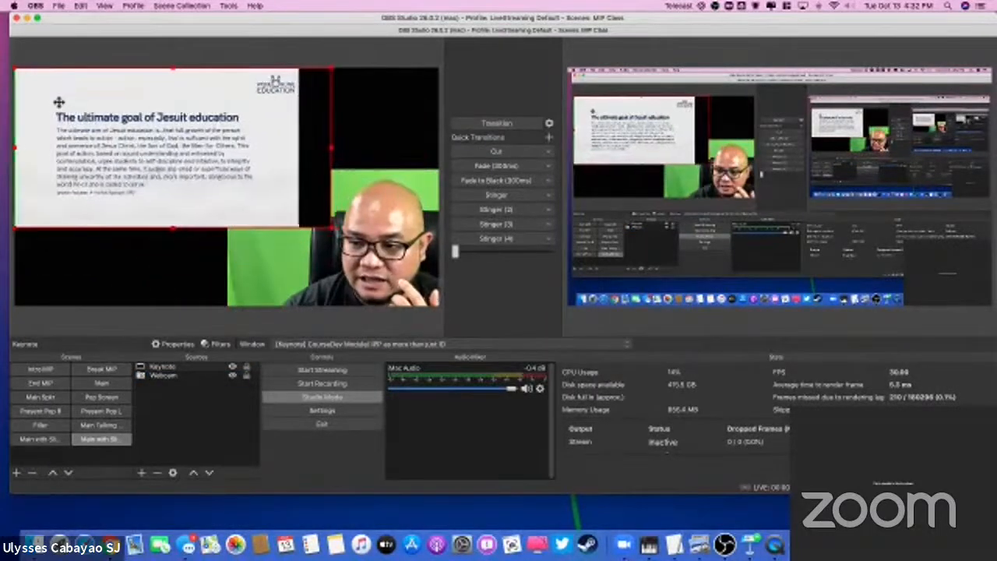
left_click_drag(332, 148, 298, 147)
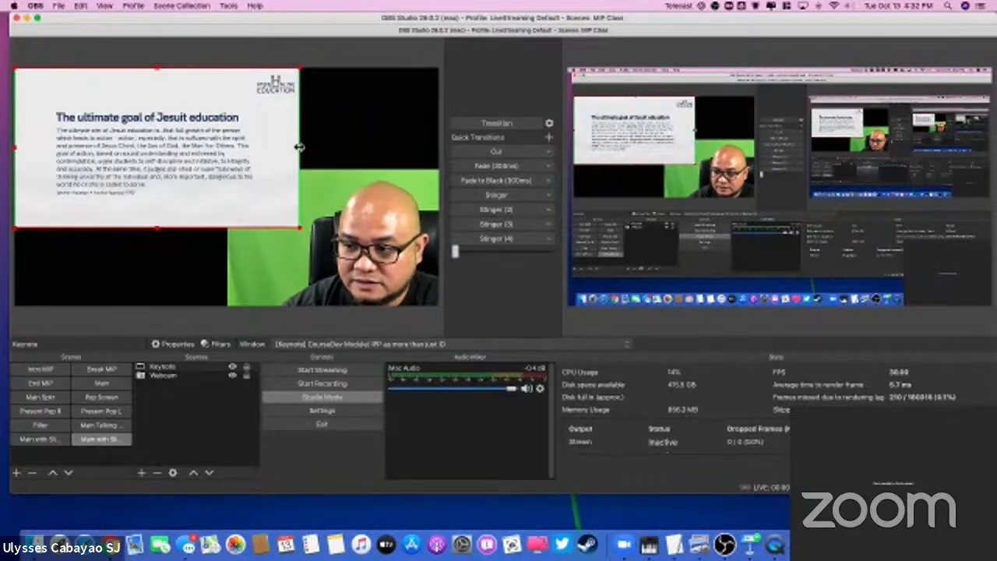
Step: Fit the Keynote capture to the screen so the slide fills the canvas
right_click(178, 165)
mouse_move(218, 375)
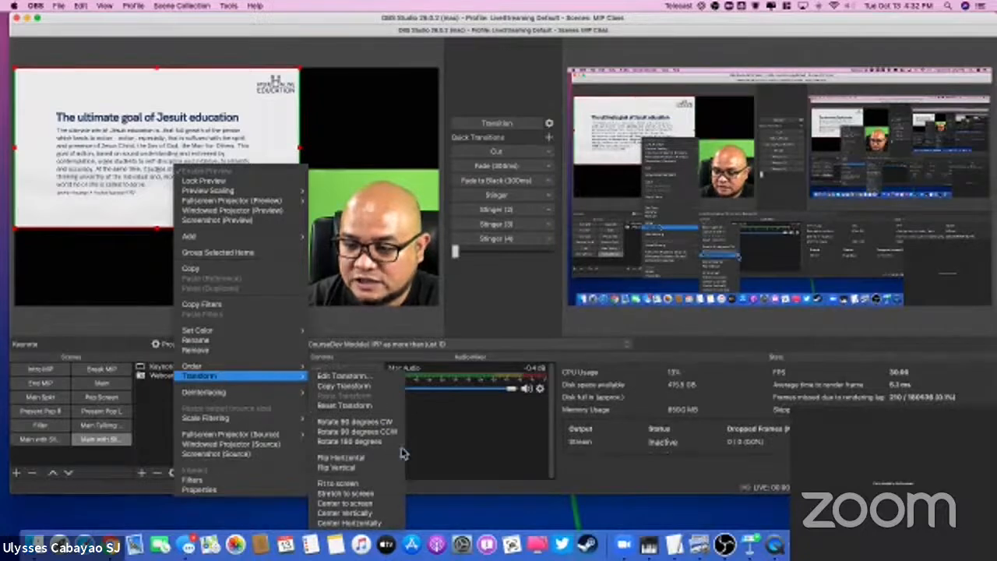
left_click(394, 485)
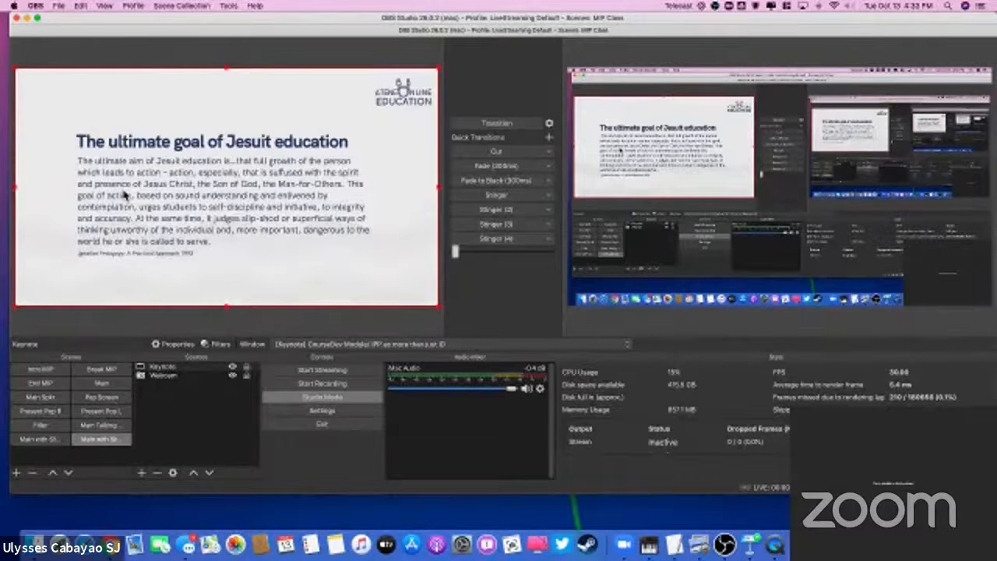
Step: Put the Webcam source above Keynote in the source order and shift the webcam image up and left over the slide
left_click(171, 376)
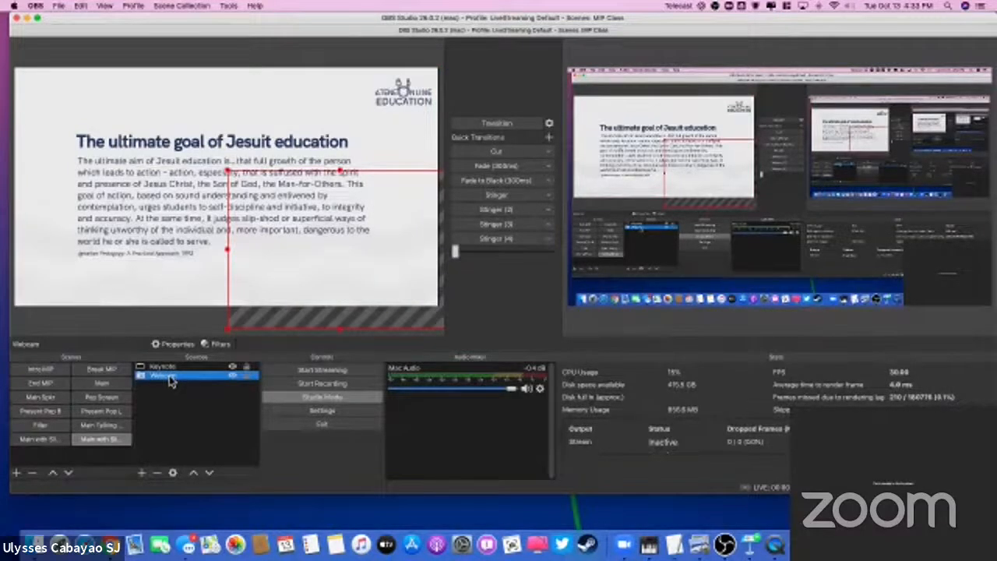
left_click_drag(174, 379, 165, 367)
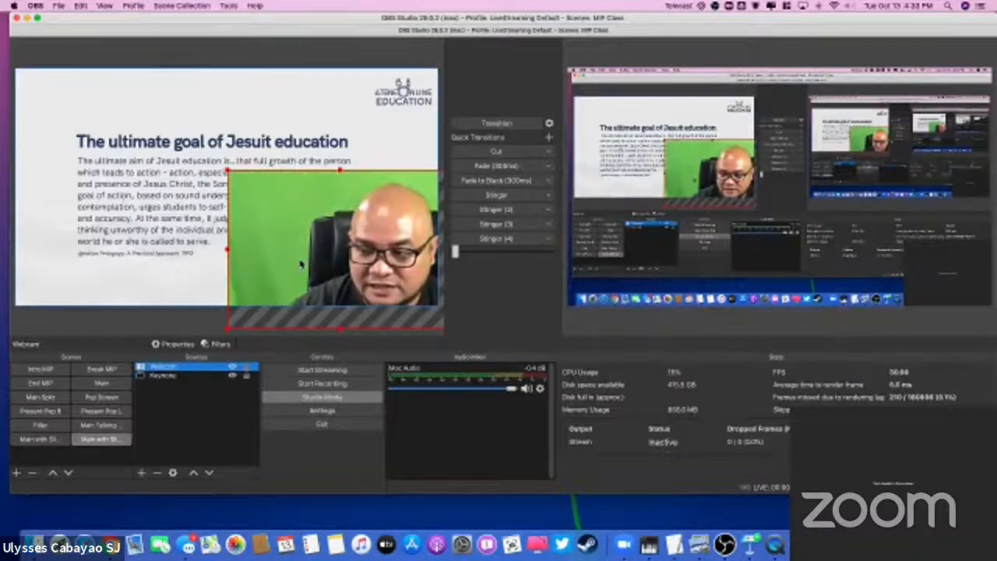
mouse_move(317, 265)
left_mouse_down()
mouse_move(279, 251)
mouse_move(305, 257)
left_mouse_up()
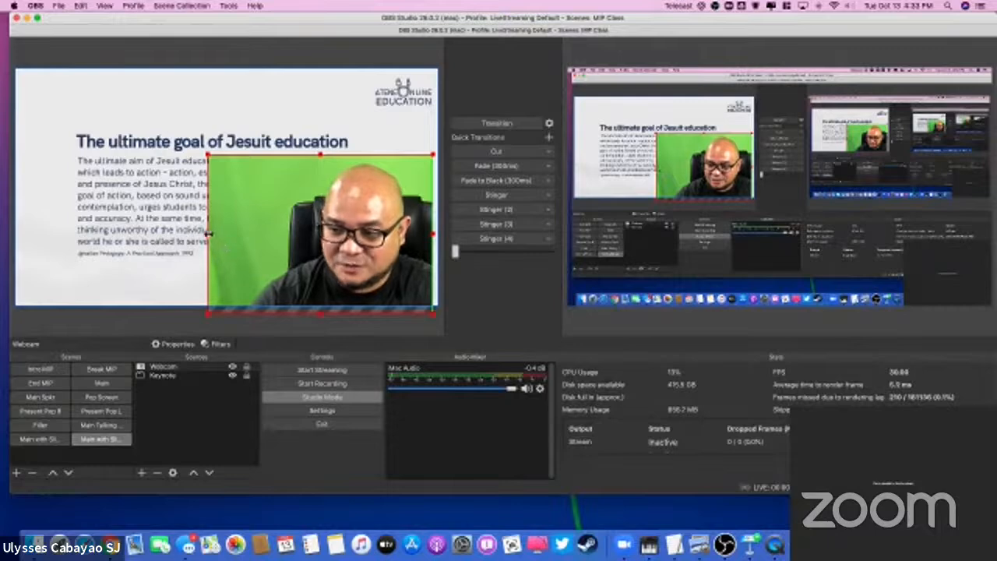
Step: Crop the webcam's left side and shrink it to a small thumbnail near the slide's lower-right corner
left_click_drag(208, 233, 274, 234)
left_click_drag(274, 154, 363, 311)
left_click(363, 310)
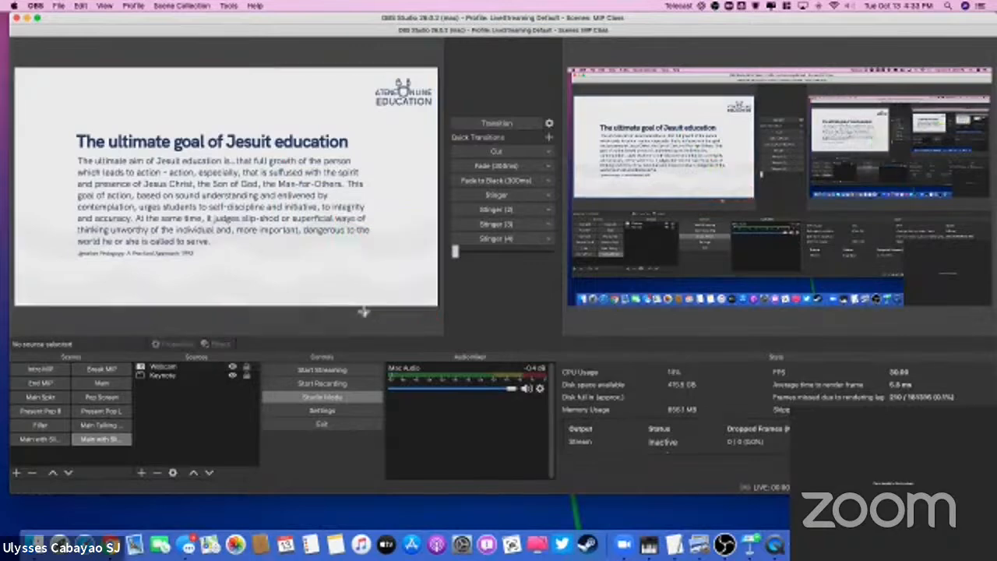
left_click(165, 366)
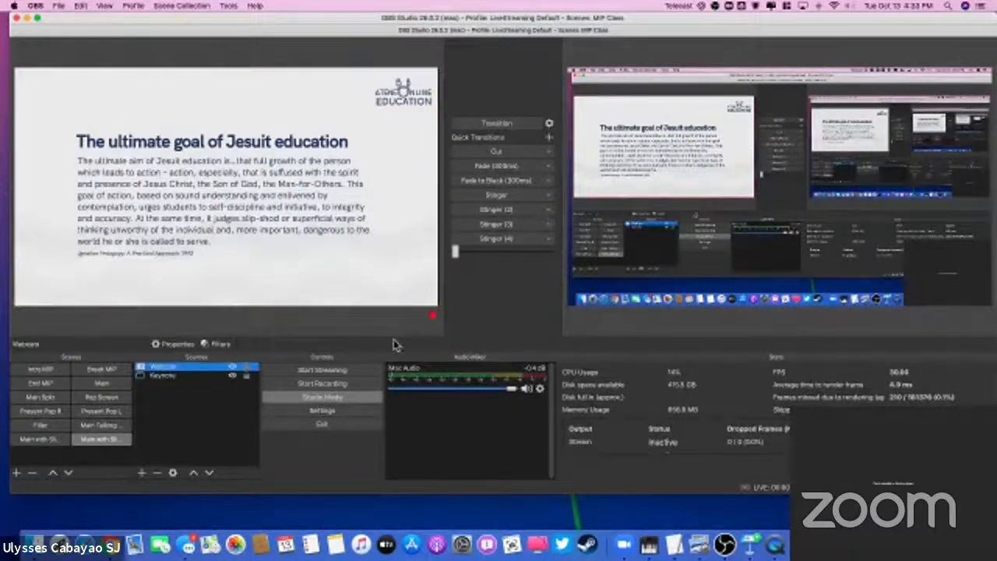
left_click(429, 315)
left_click_drag(384, 278, 357, 241)
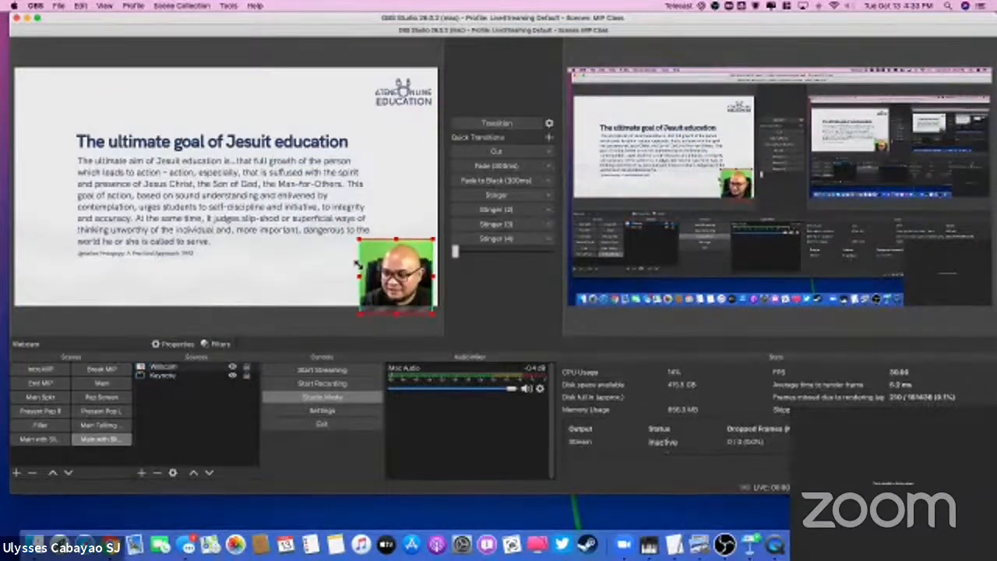
Step: Widen the webcam thumbnail and fit it smaller into the canvas's bottom-right corner, then realign the Keynote slide with the canvas edges
left_click_drag(426, 294, 432, 286)
left_click_drag(362, 230, 337, 272)
left_click_drag(419, 279, 385, 276)
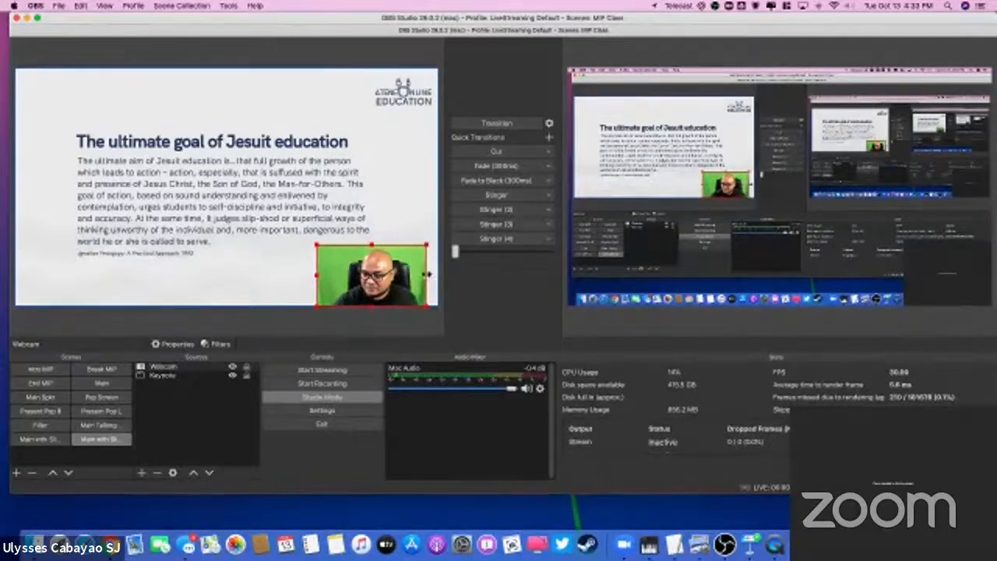
left_click_drag(313, 243, 357, 261)
left_click(411, 219)
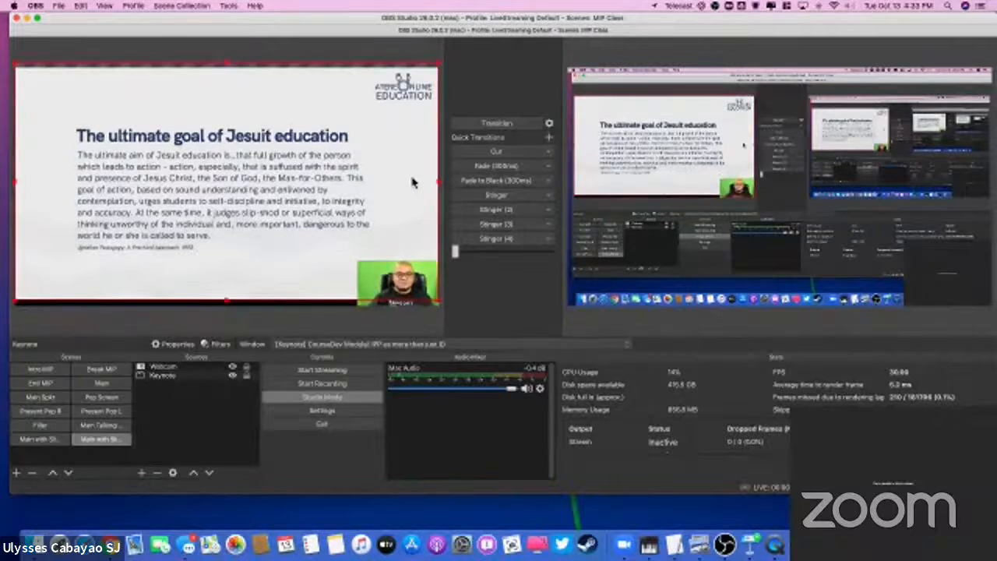
left_click_drag(412, 177, 411, 183)
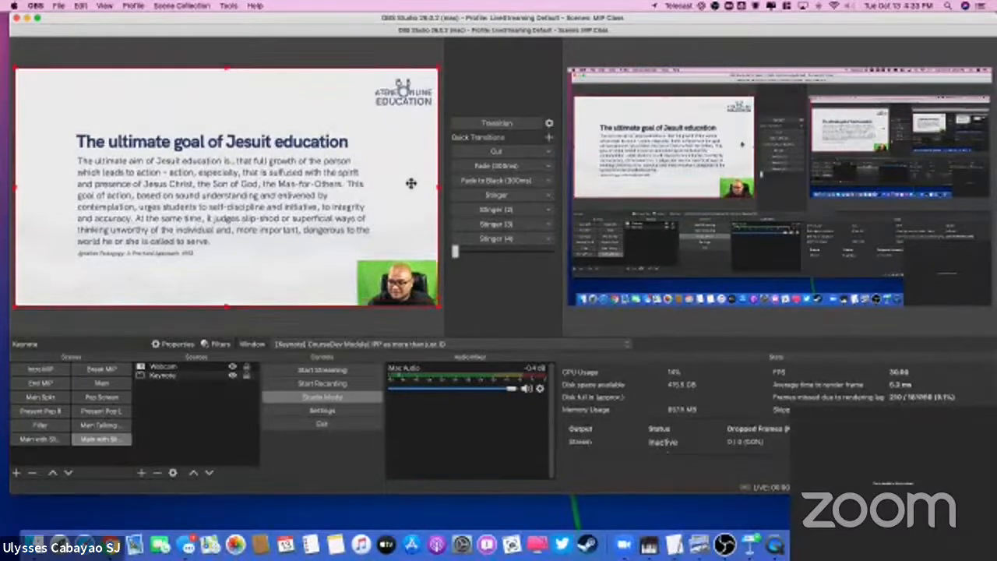
Step: Preview the Main with Slides 2 scene and the Main Talking scene in turn
left_click(512, 127)
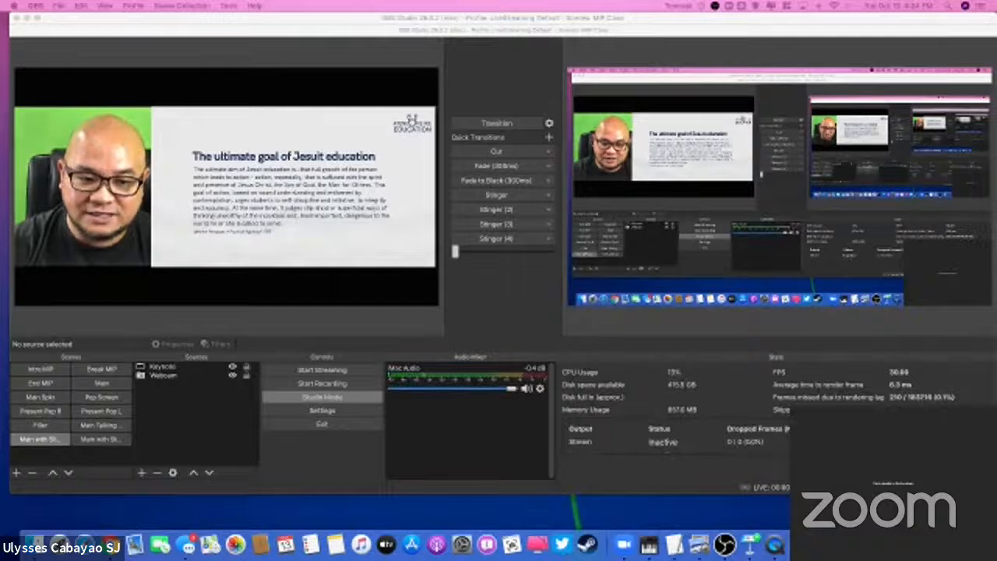
left_click(106, 442)
left_click(99, 424)
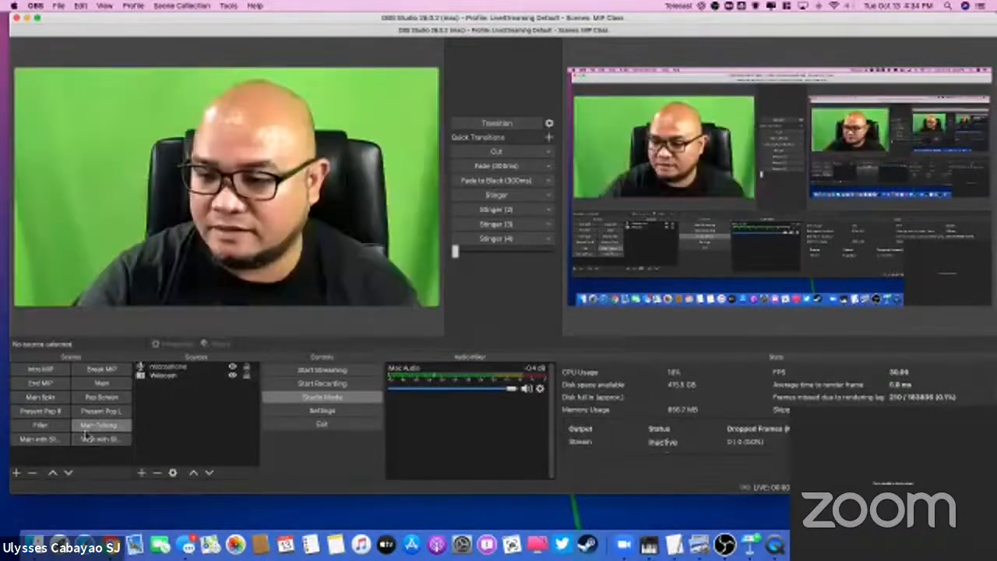
Step: Reopen the Main with Slides 2 scene, hide its Keynote source and transition the scene to the program output and back
left_click(35, 440)
left_click(95, 442)
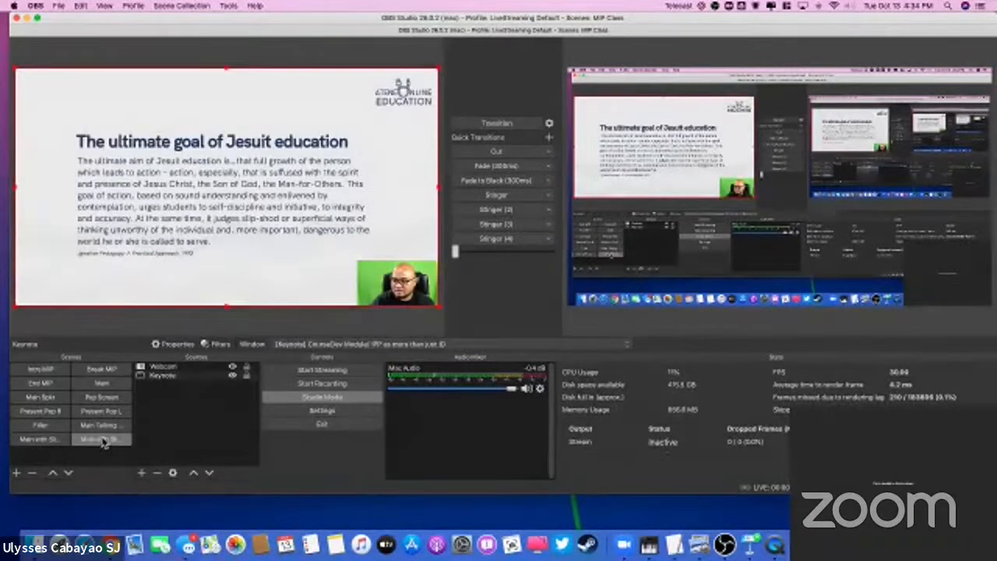
left_click(159, 377)
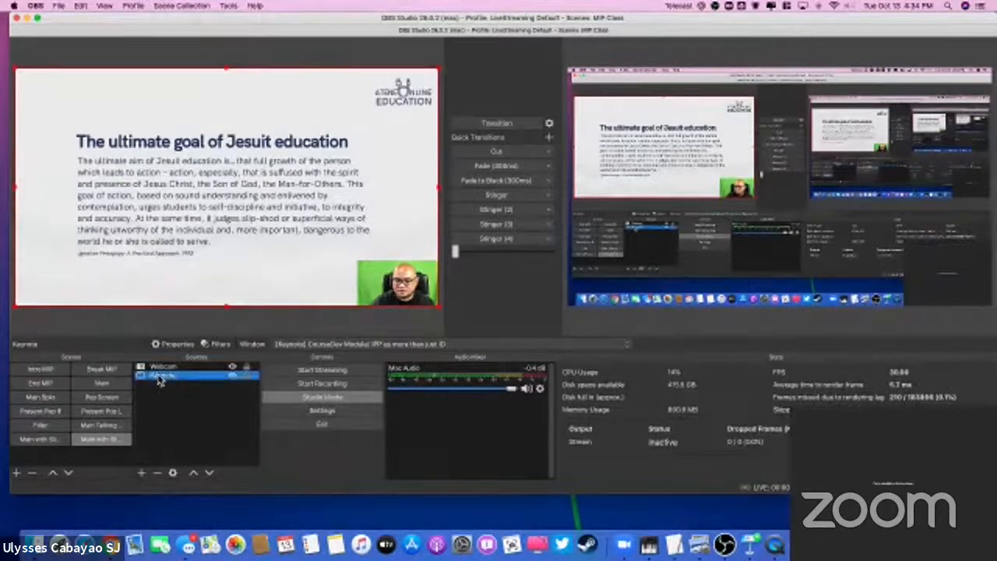
left_click(232, 377)
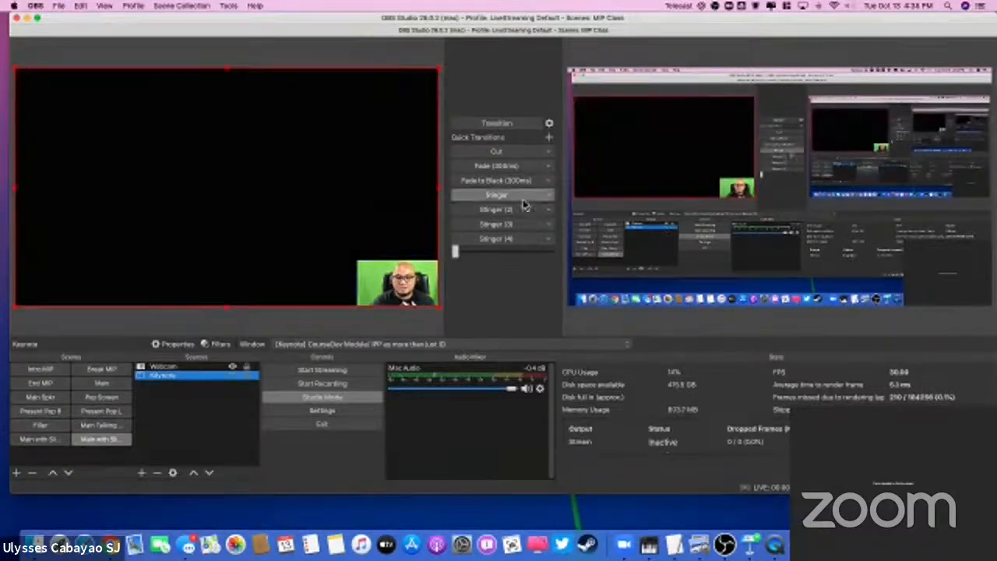
left_click(500, 125)
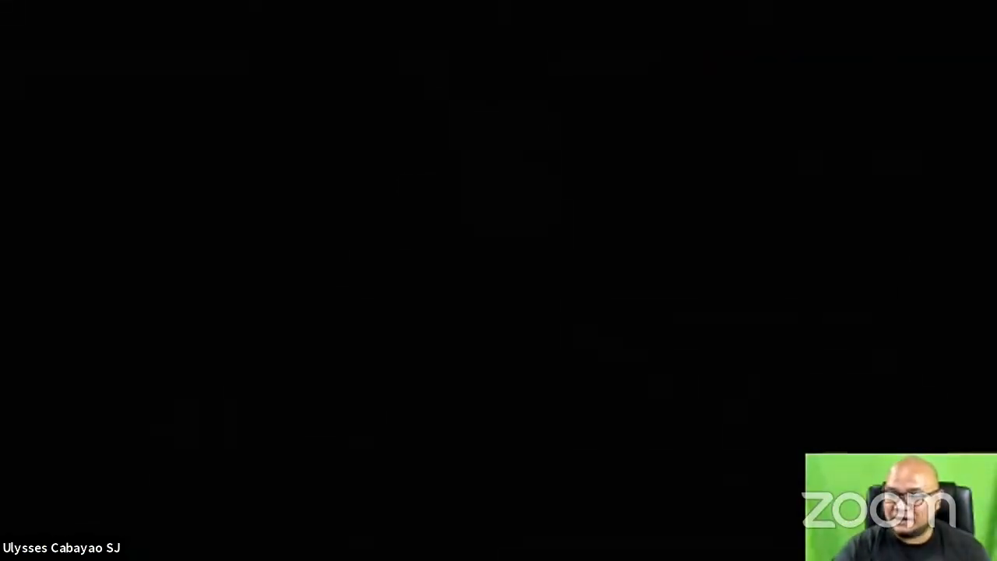
left_click(499, 125)
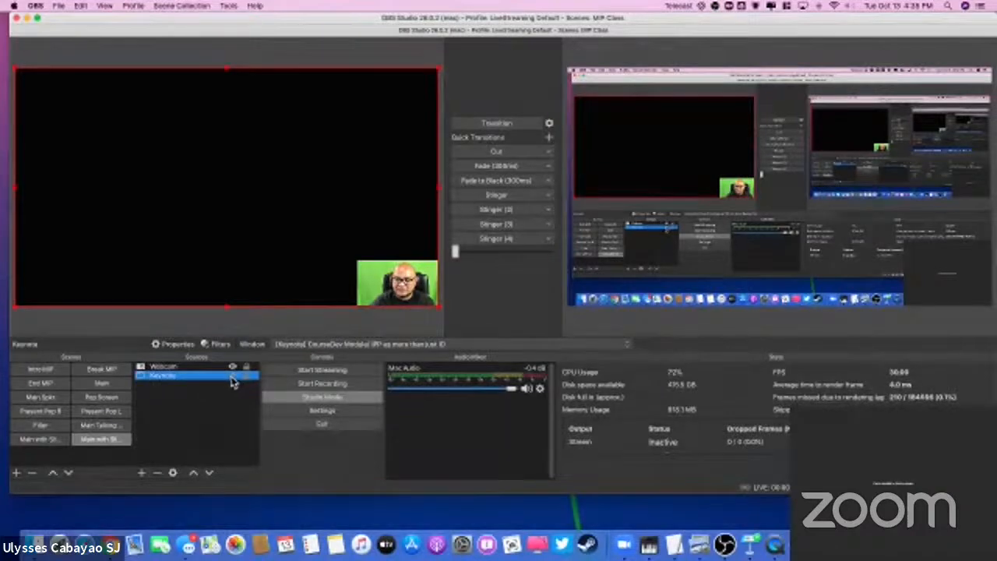
Step: Make the Keynote source visible again and run the transition to show the slide with the webcam thumbnail, then return
left_click(232, 377)
left_click(498, 124)
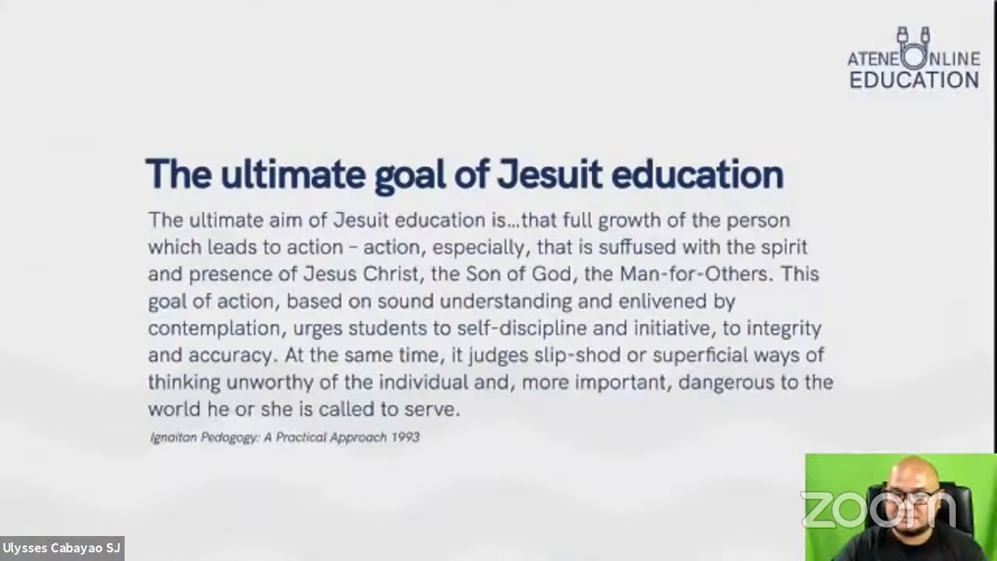
left_click(474, 126)
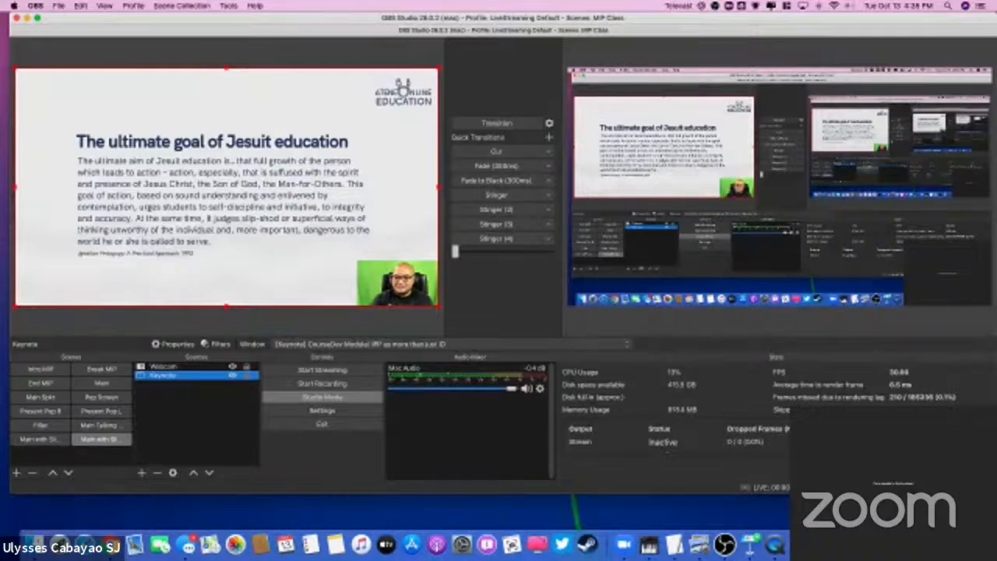
Step: Move the webcam thumbnail above the slide's title, shrink it to clear the heading, and check the layout in the program output
left_click_drag(413, 264, 238, 117)
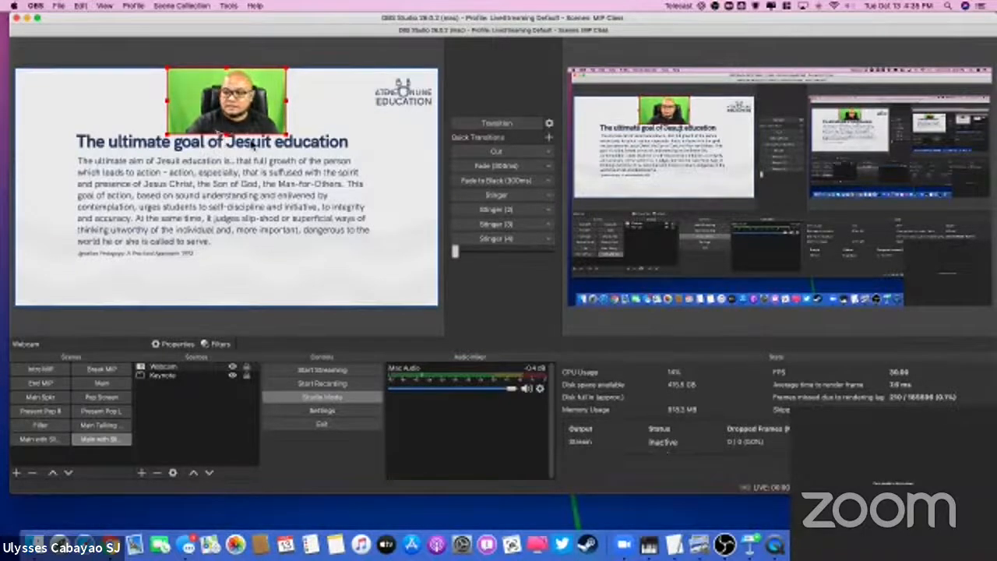
left_click_drag(226, 134, 225, 125)
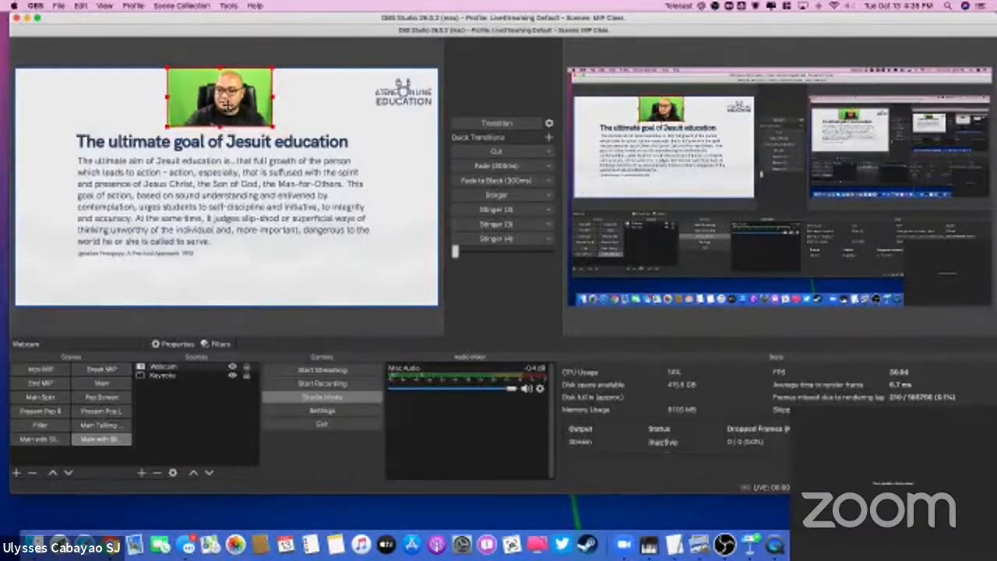
left_click(497, 123)
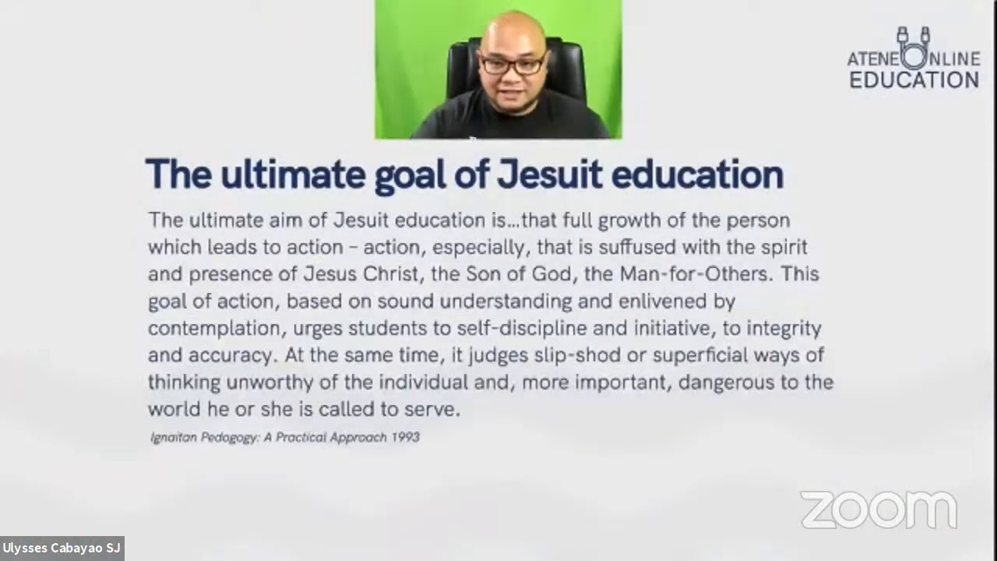
left_click(507, 125)
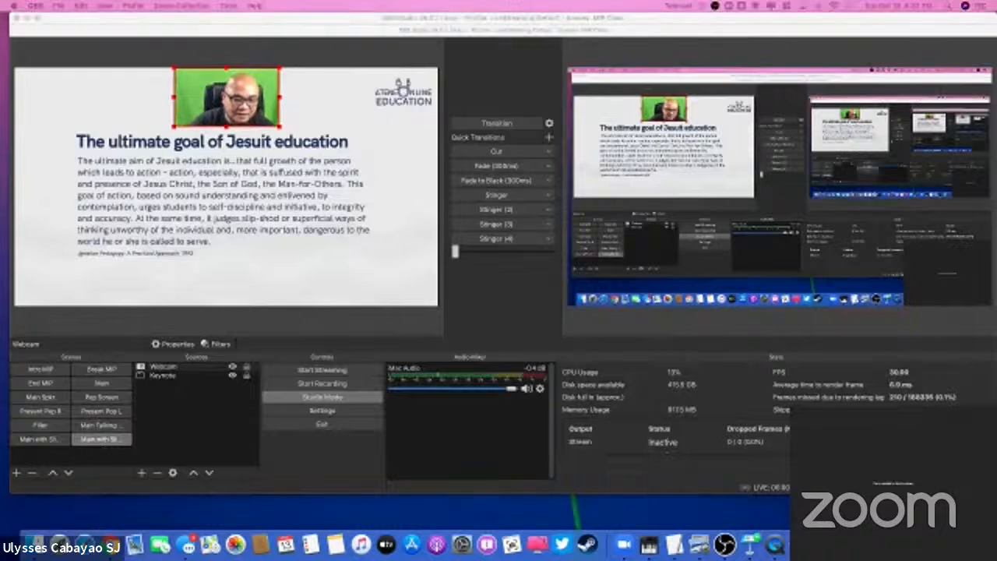
Step: Preview the Main Talking scene and the side-by-side Main with Slides scene, selecting its Keynote source
left_click(97, 427)
left_click(31, 440)
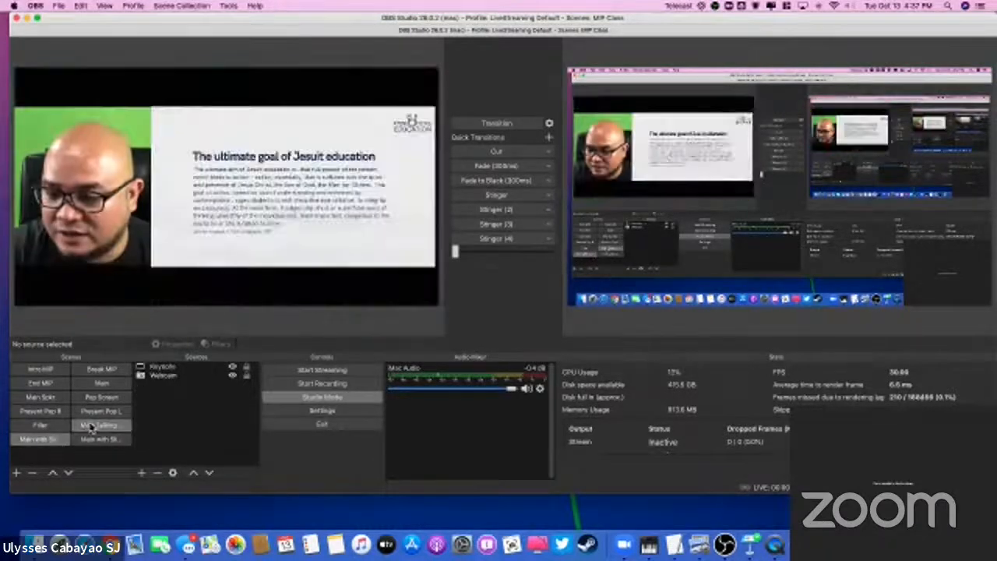
left_click(166, 367)
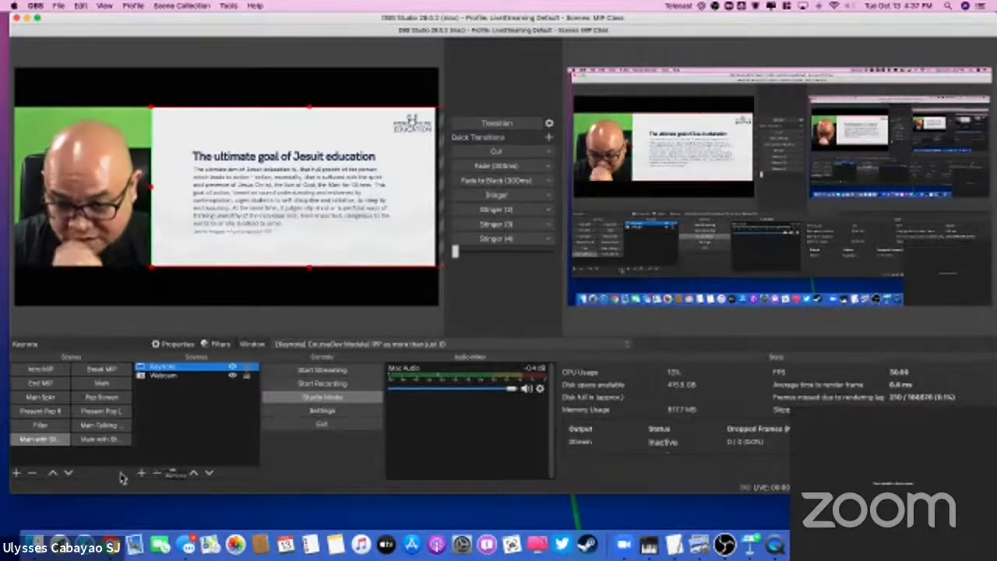
Step: Add a new scene, keeping the suggested name
left_click(15, 472)
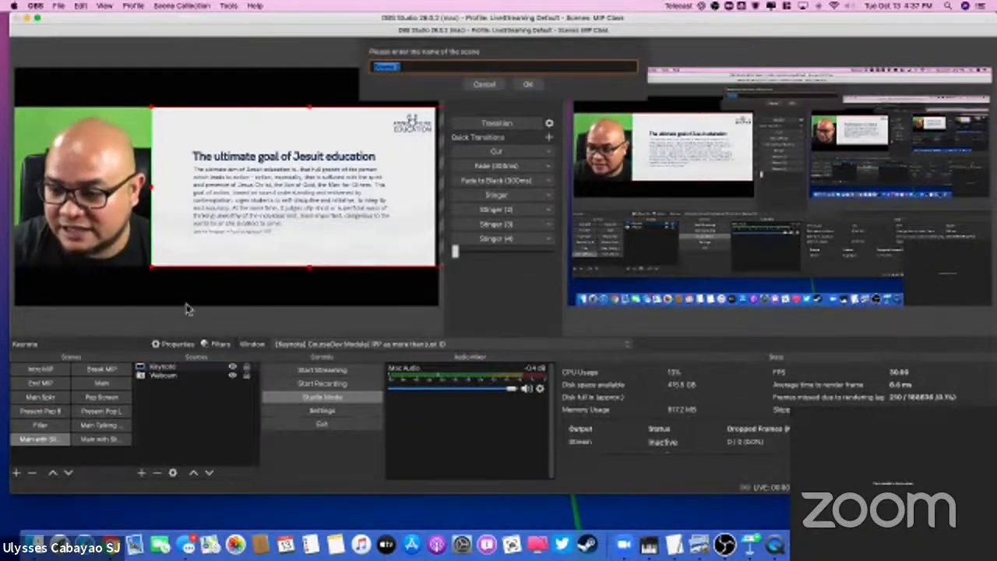
key("Escape")
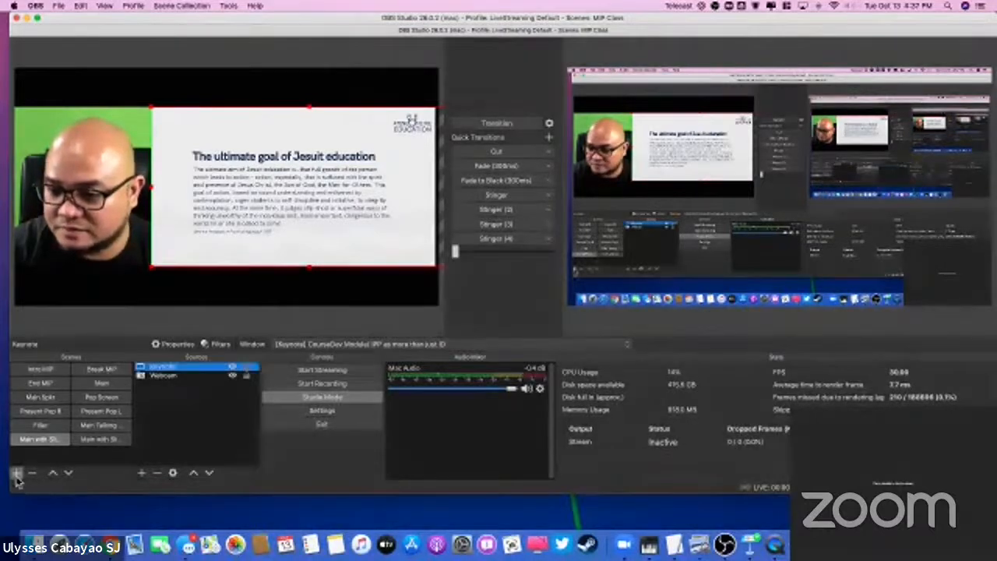
left_click(16, 474)
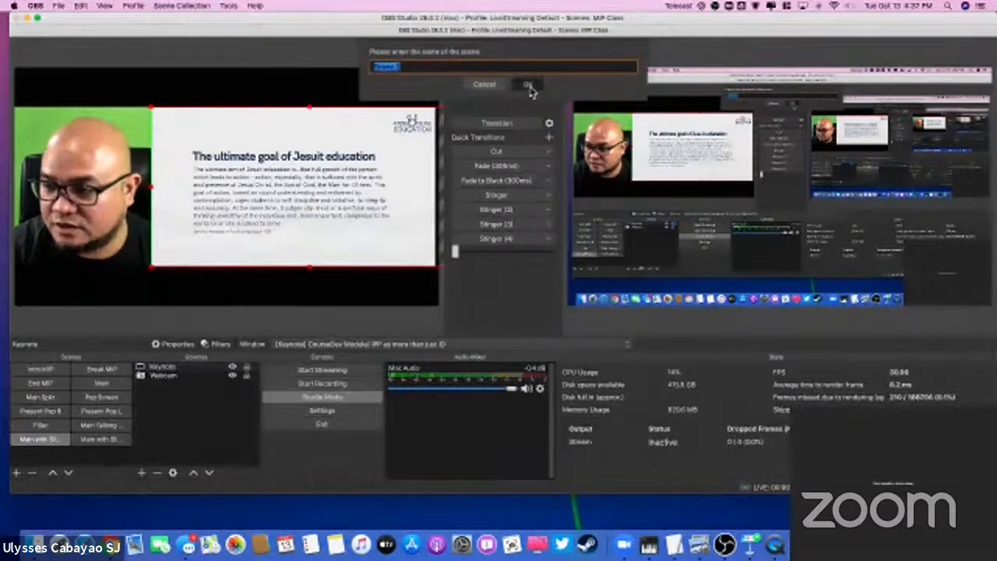
left_click(528, 85)
Step: Add the existing Webcam video capture source to the new scene and keep it visible
left_click(141, 472)
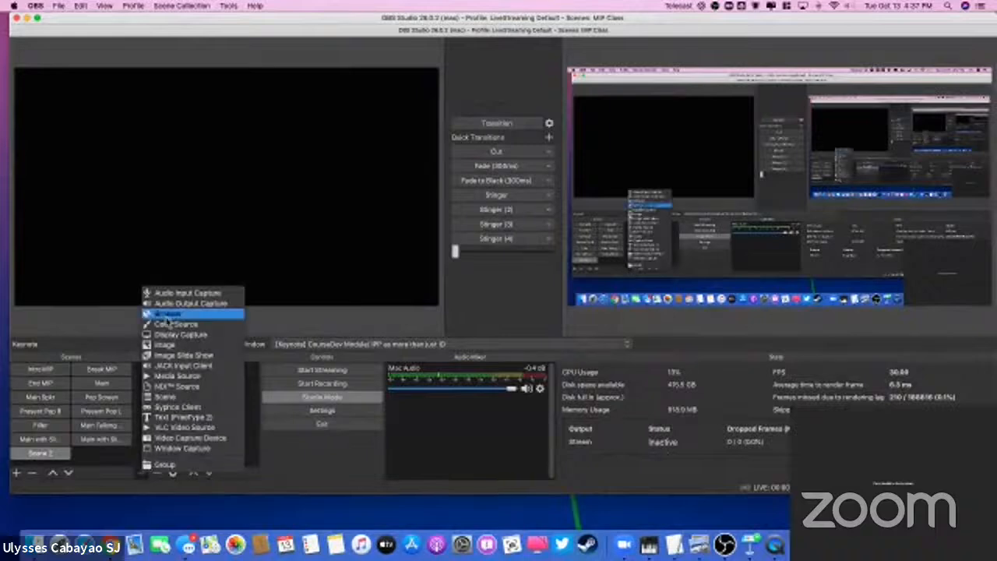
left_click(181, 450)
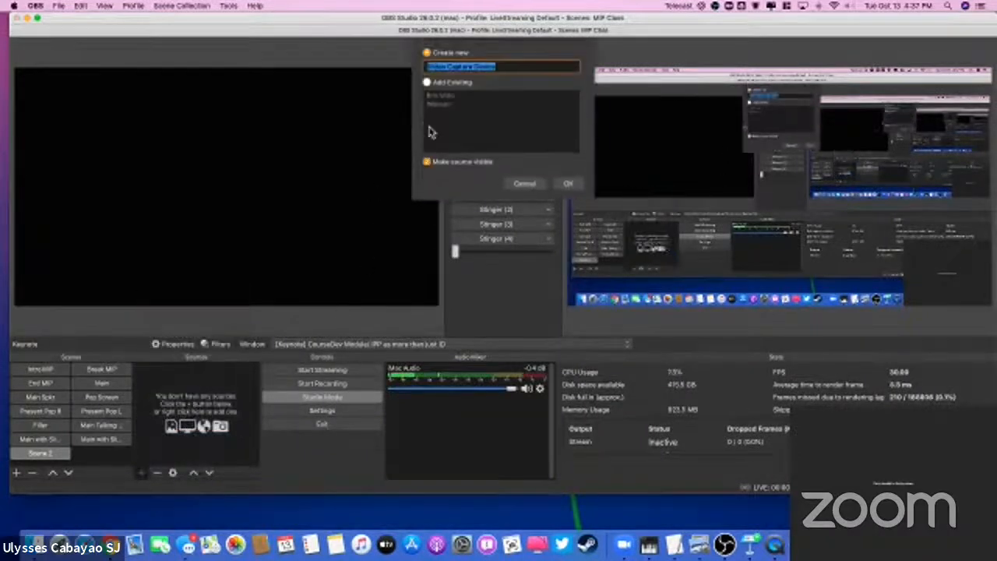
left_click(427, 82)
left_click(441, 105)
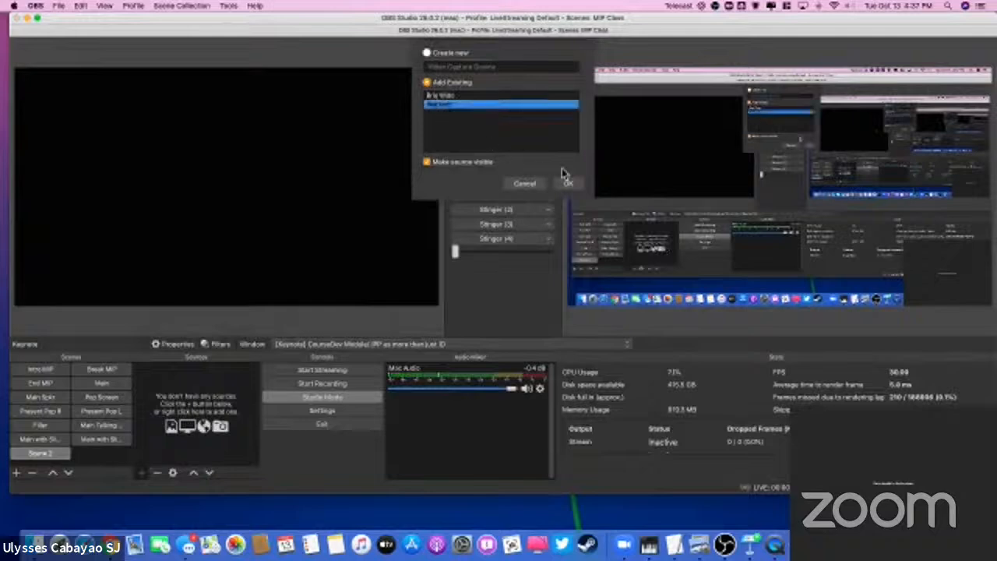
left_click(568, 183)
left_click(169, 433)
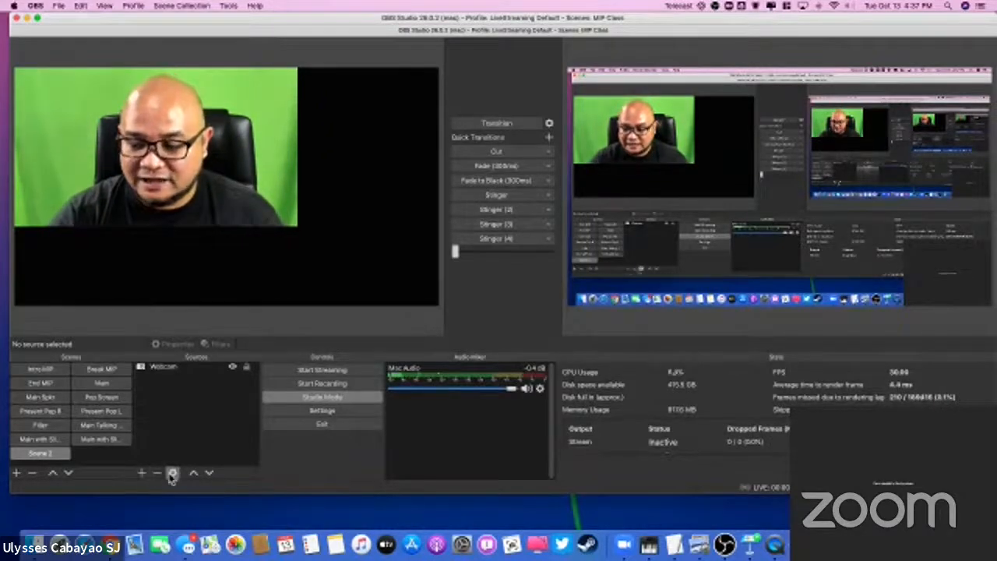
Step: Create a new window capture source in the scene, trying the name Slides and then naming it Keynote 2
left_click(142, 473)
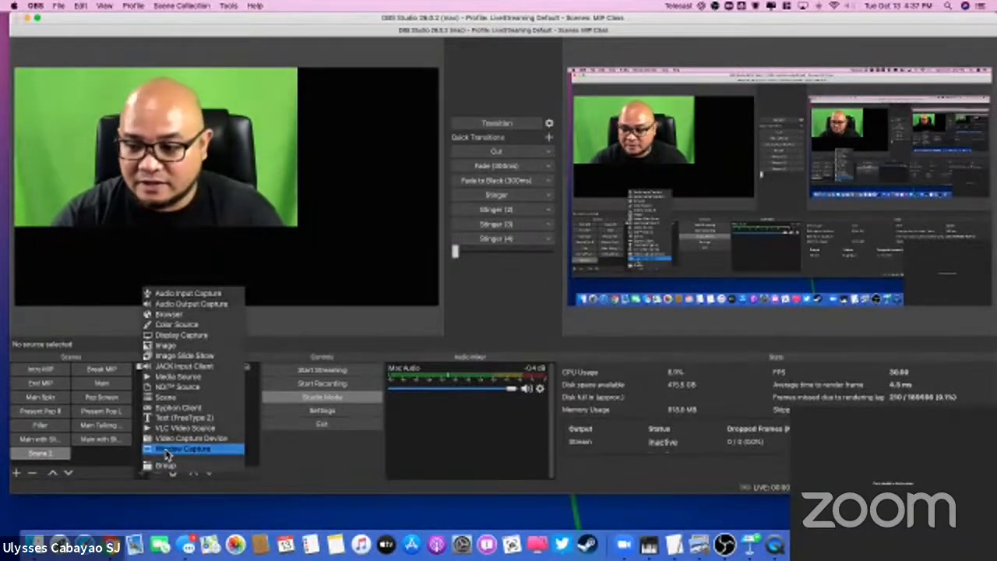
left_click(178, 449)
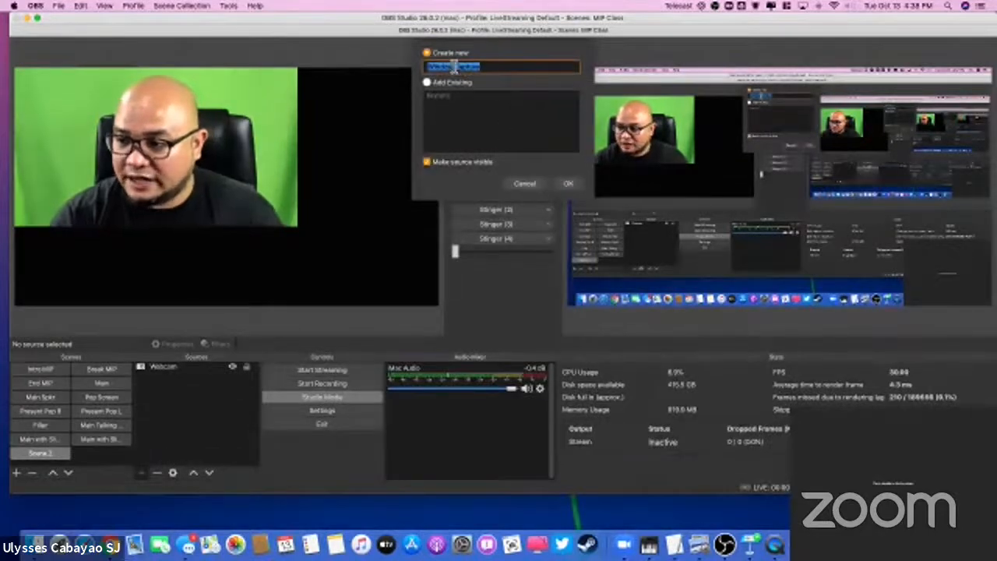
type("Slides")
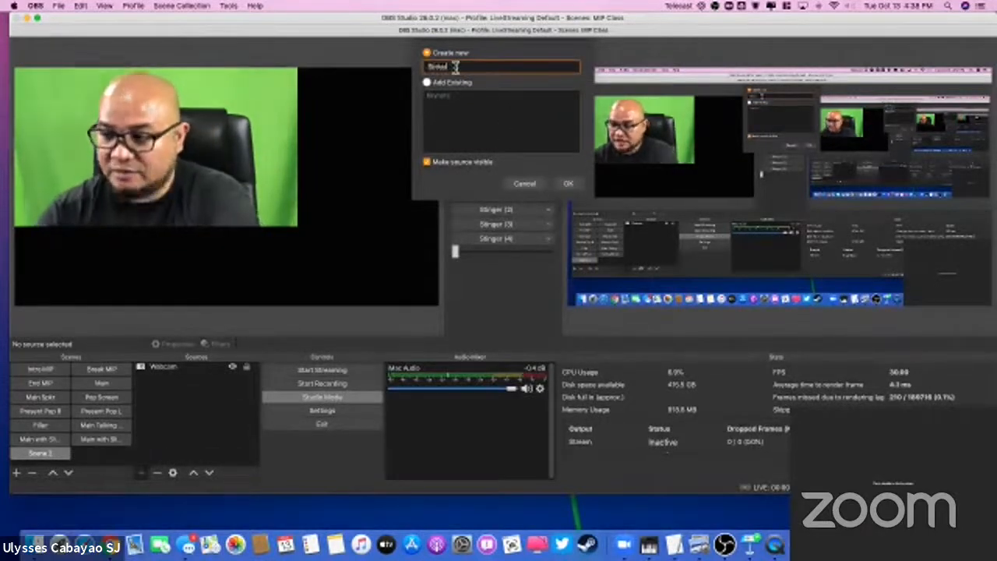
left_click(569, 184)
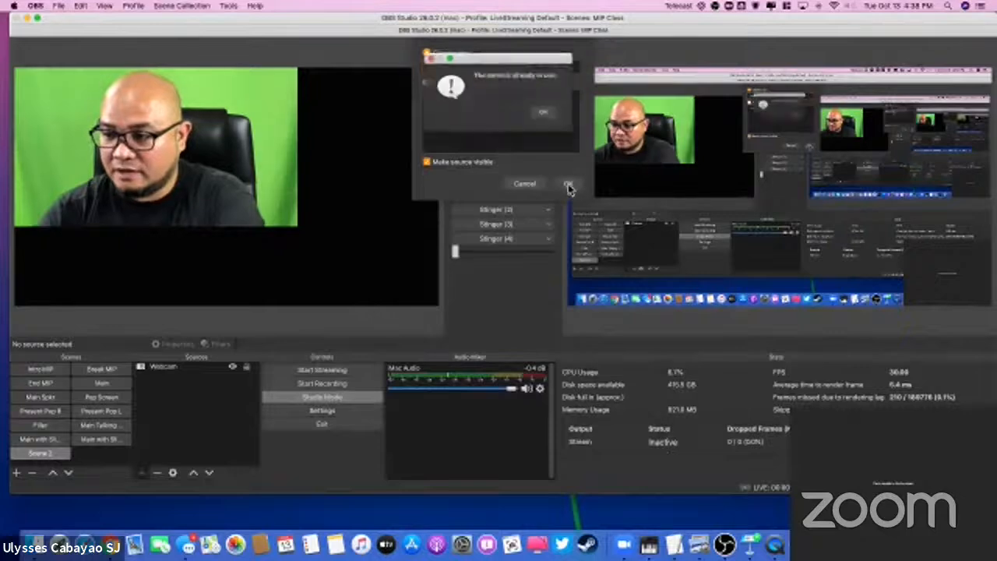
left_click(546, 115)
double_click(461, 69)
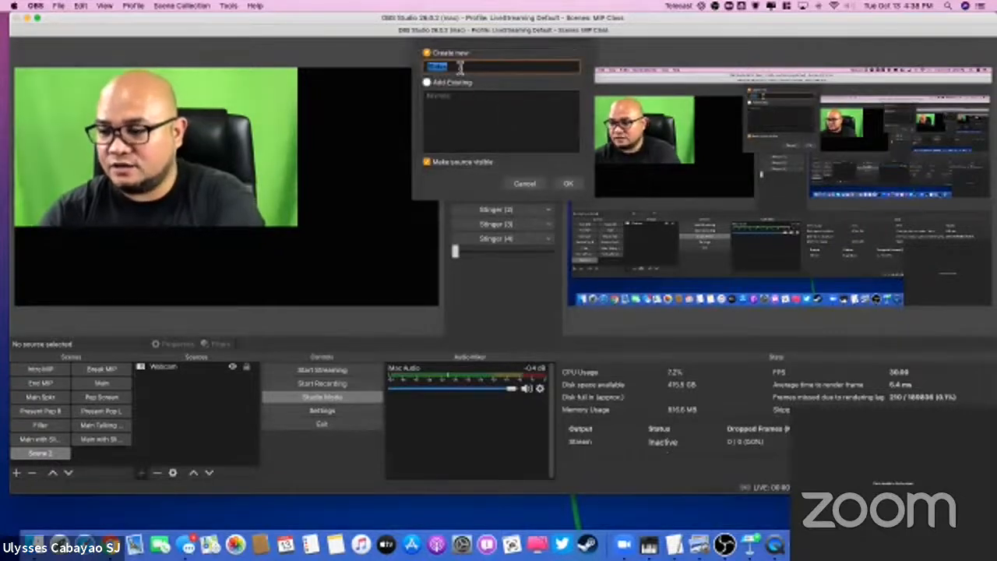
type("Key")
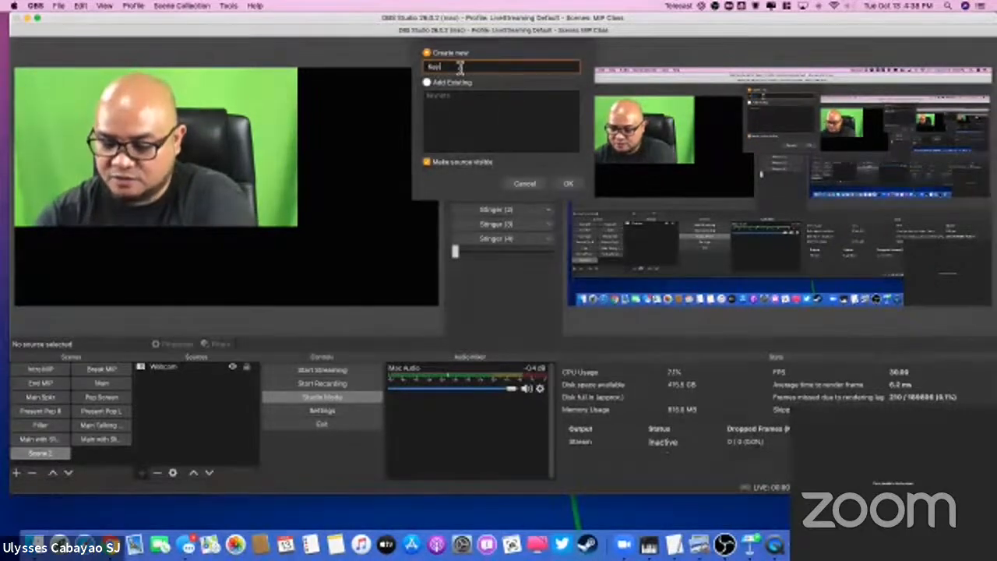
type("note 2")
left_click(570, 183)
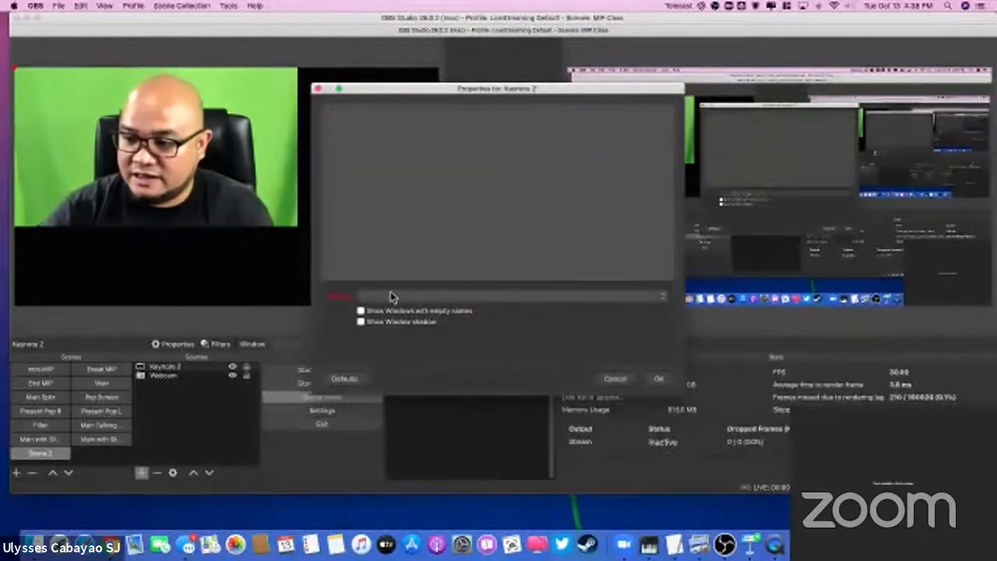
Step: Set the Keynote 2 source to capture the Keynote window of the IPP as more than just ID presentation
left_click(391, 297)
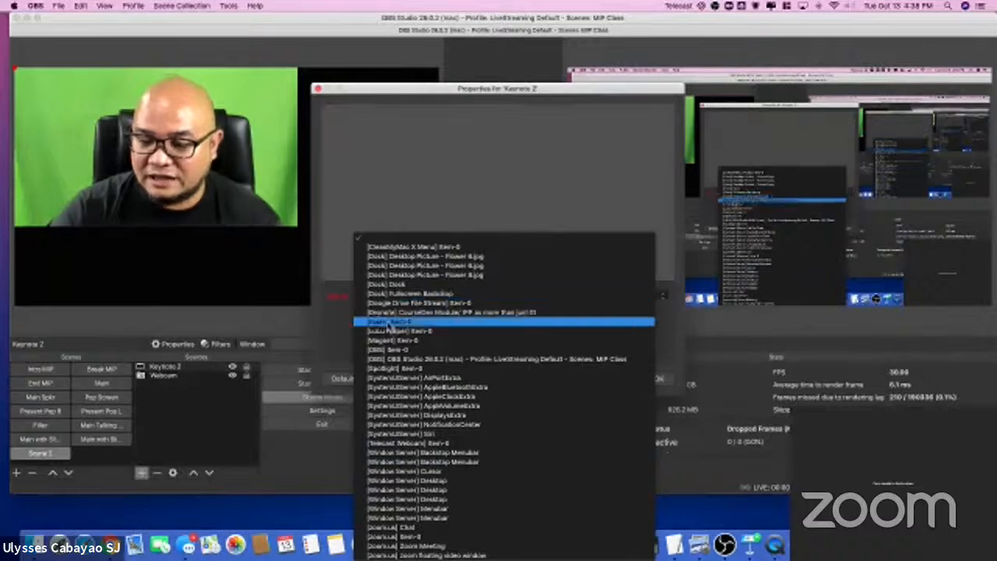
left_click(464, 313)
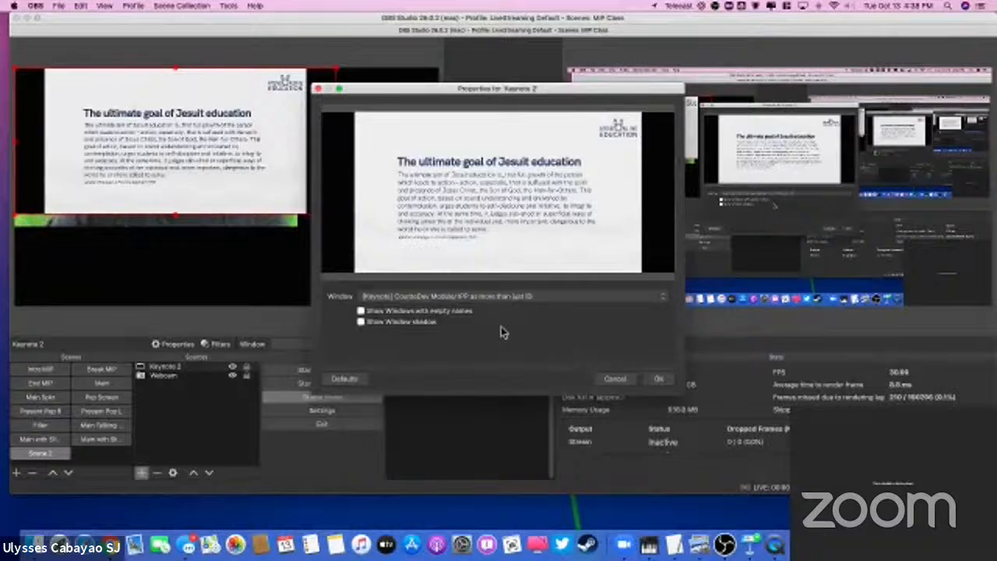
left_click(658, 379)
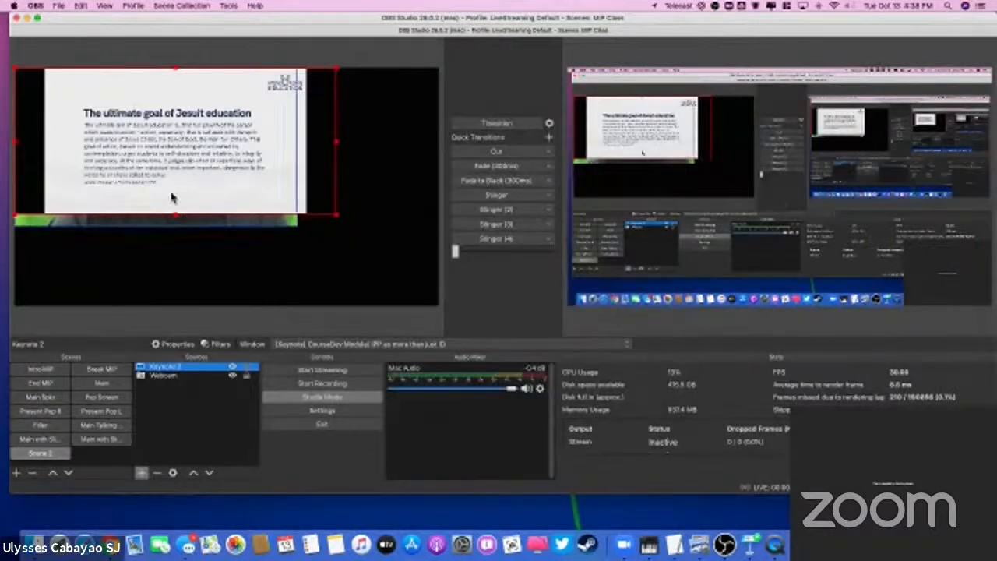
Step: Move the Keynote 2 slide toward the canvas's lower right and put Webcam above it in the source order, lowering the webcam image slightly
left_click_drag(174, 189, 321, 259)
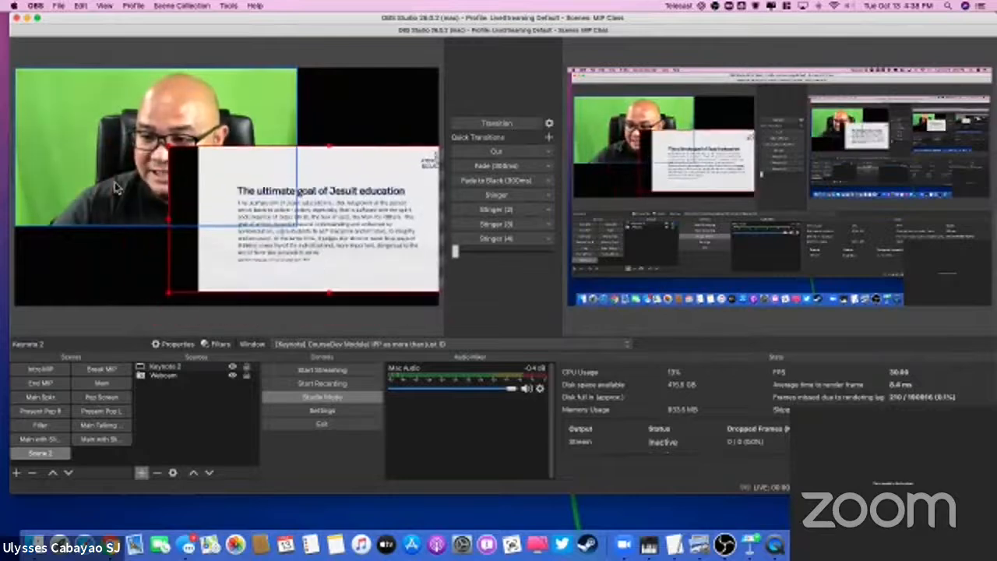
left_click_drag(177, 378, 181, 364)
left_click_drag(138, 196, 133, 205)
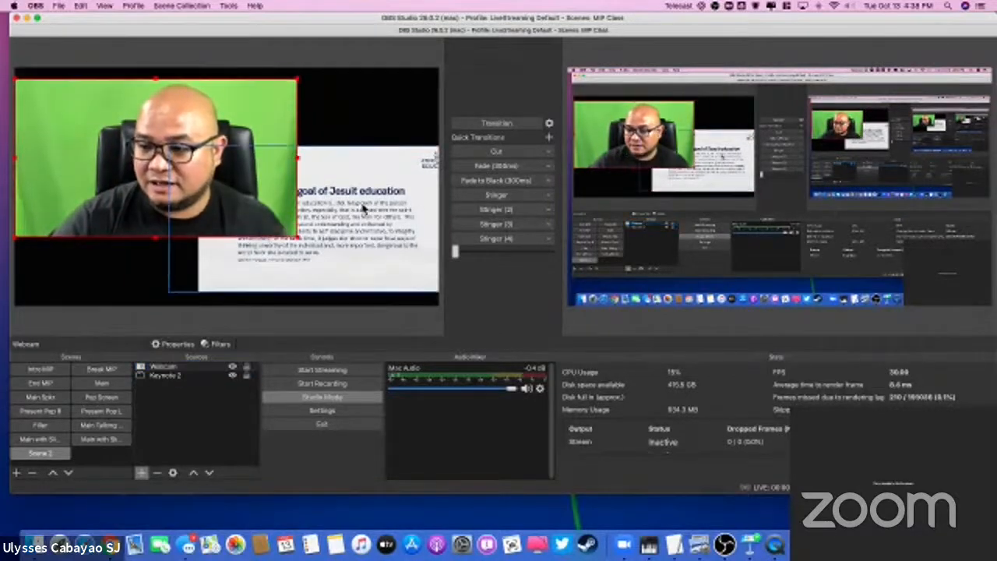
Step: Shrink the Keynote 2 slide into the canvas's upper-left area and move the webcam image to the lower-right corner
left_click_drag(363, 208, 346, 169)
left_click_drag(152, 103, 269, 188)
left_click_drag(382, 249, 139, 132)
left_click_drag(193, 225, 335, 295)
Step: Apply the Fit to Screen transform to the webcam image
right_click(333, 296)
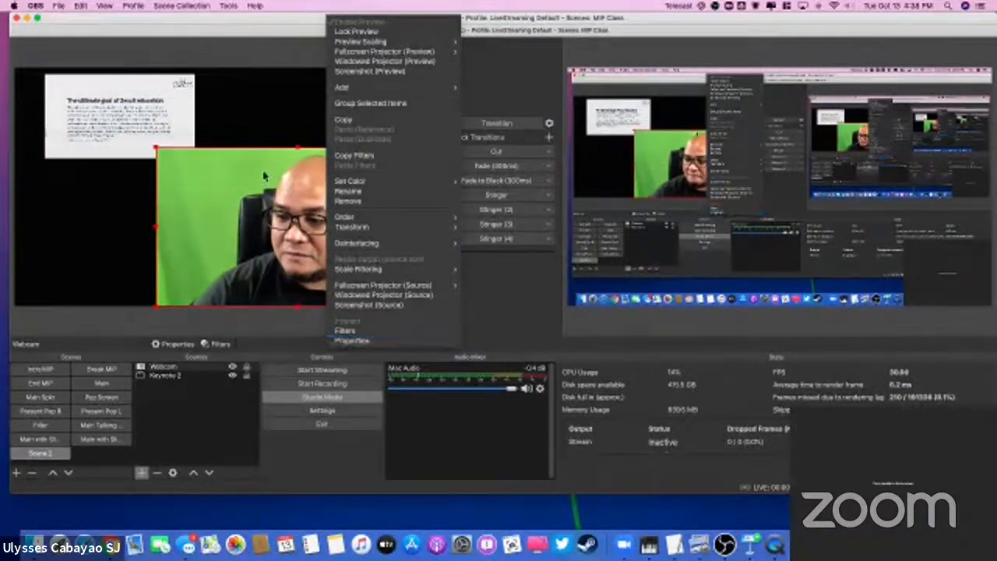
left_click(302, 160)
right_click(228, 271)
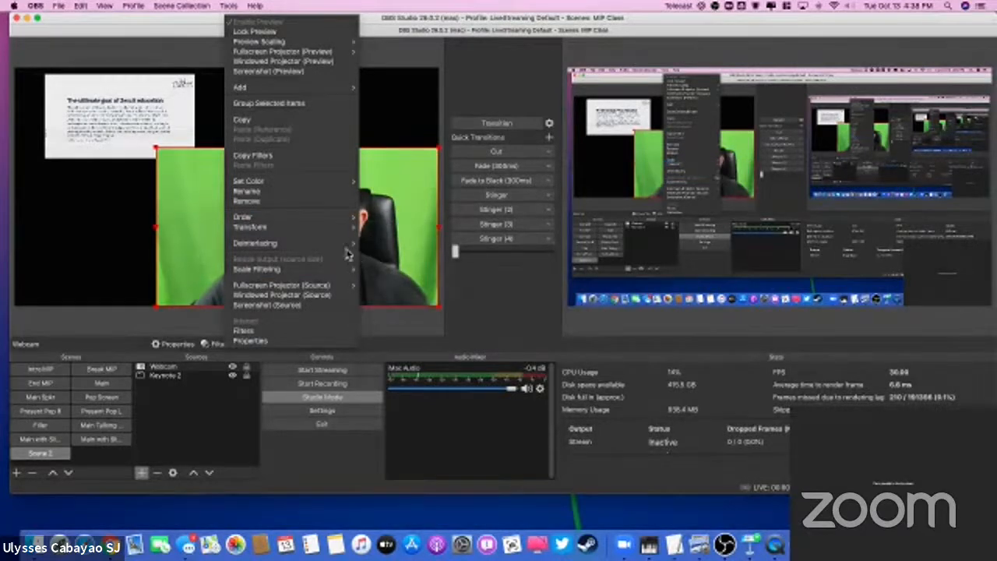
mouse_move(350, 227)
left_click(390, 335)
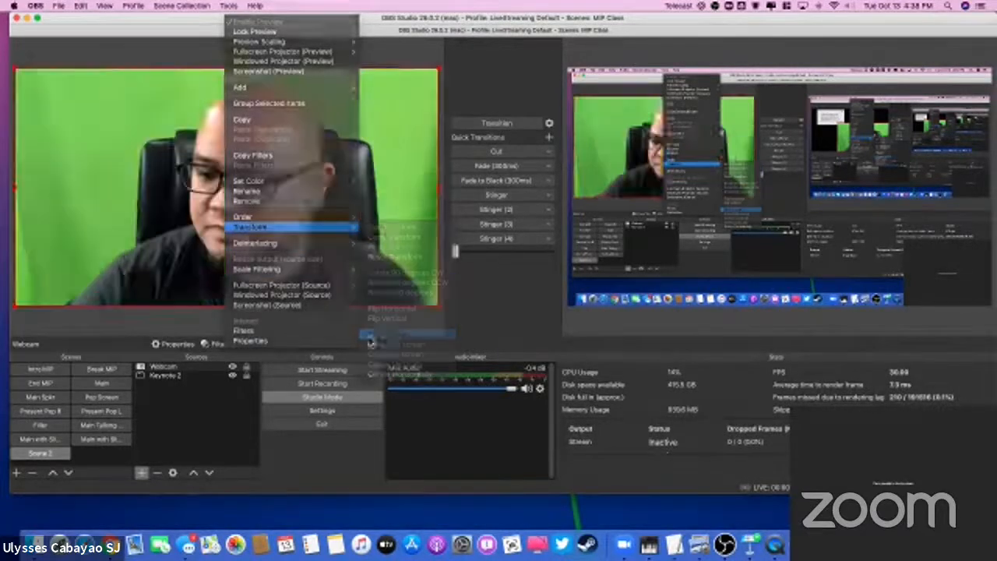
Step: Put Keynote 2 above Webcam in the source order and crop the black bars off both sides of the slide
left_click(179, 377)
left_click_drag(178, 377, 179, 365)
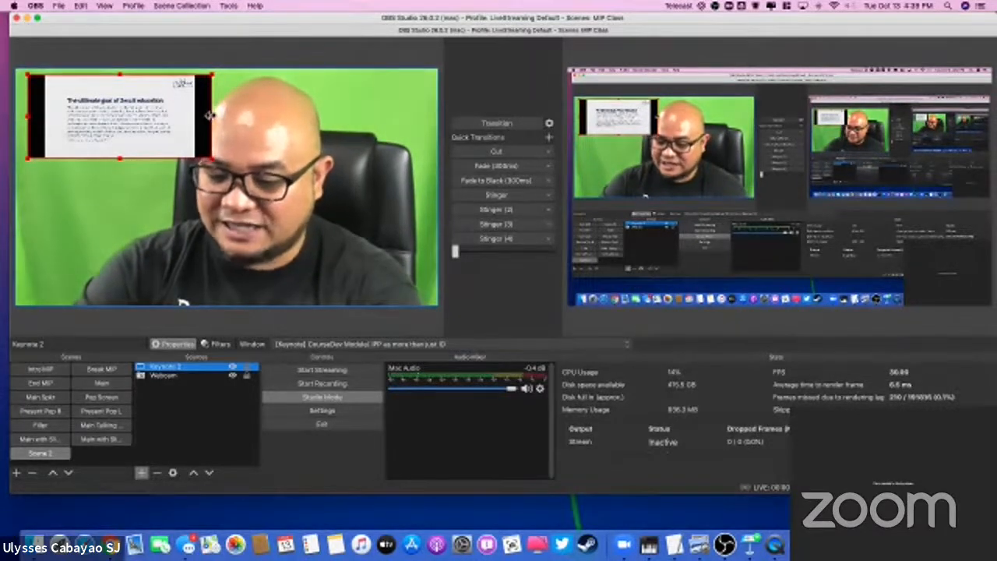
left_click_drag(211, 115, 195, 114)
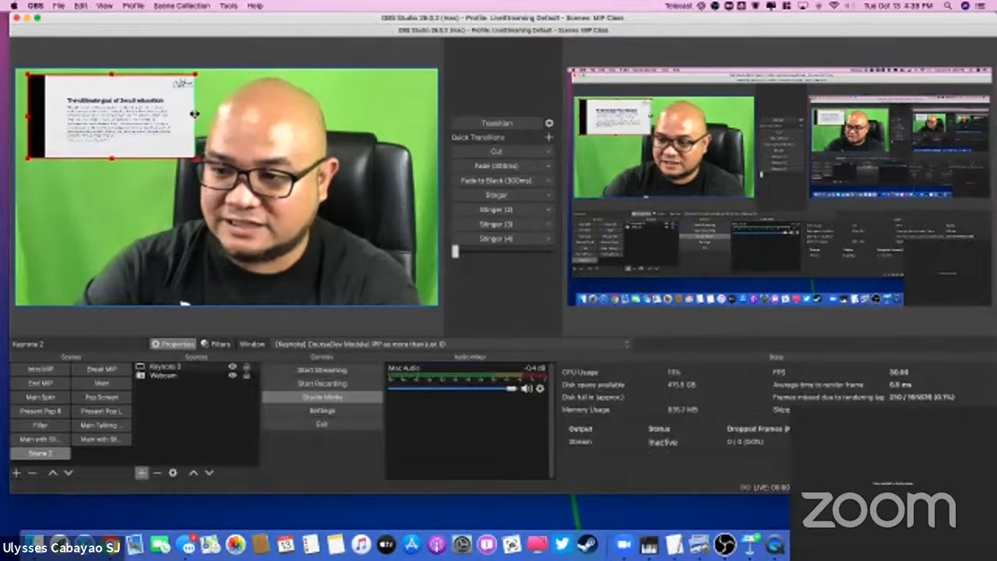
left_click_drag(27, 117, 44, 119)
Step: Enlarge the Keynote 2 slide to over half the canvas width and place it against the canvas's left edge, vertically near the middle
left_click_drag(93, 143, 63, 135)
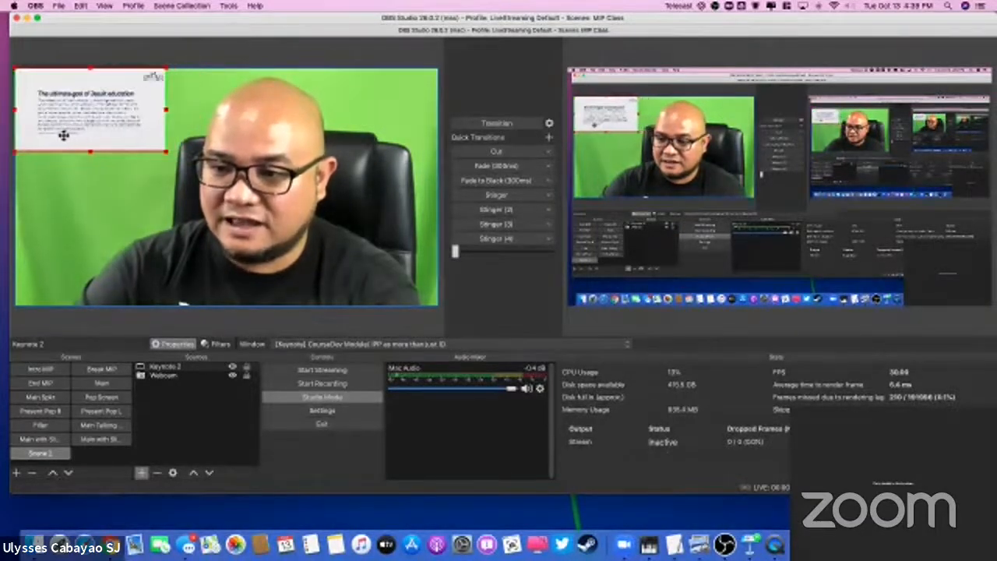
left_click_drag(163, 153, 257, 202)
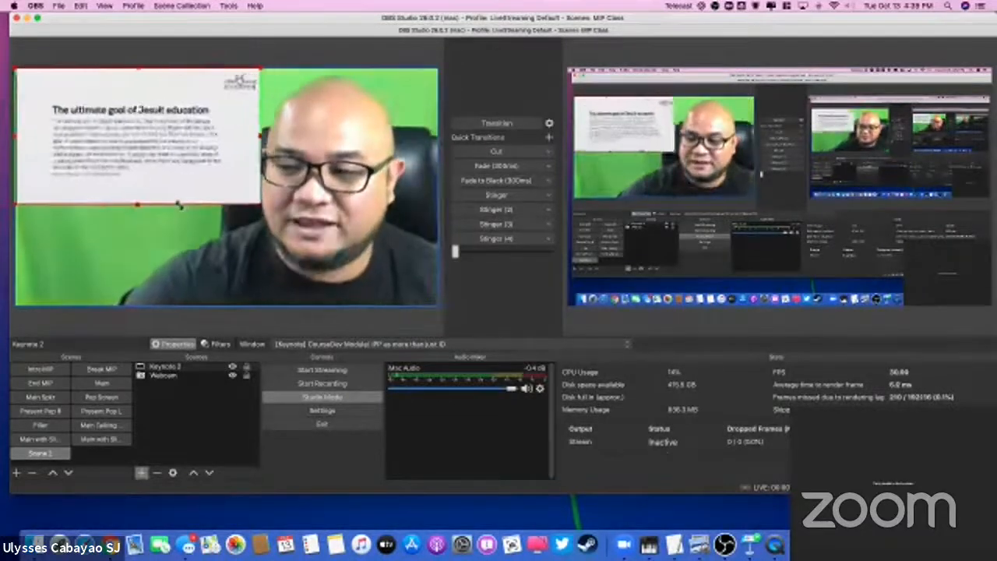
left_click_drag(138, 140, 144, 175)
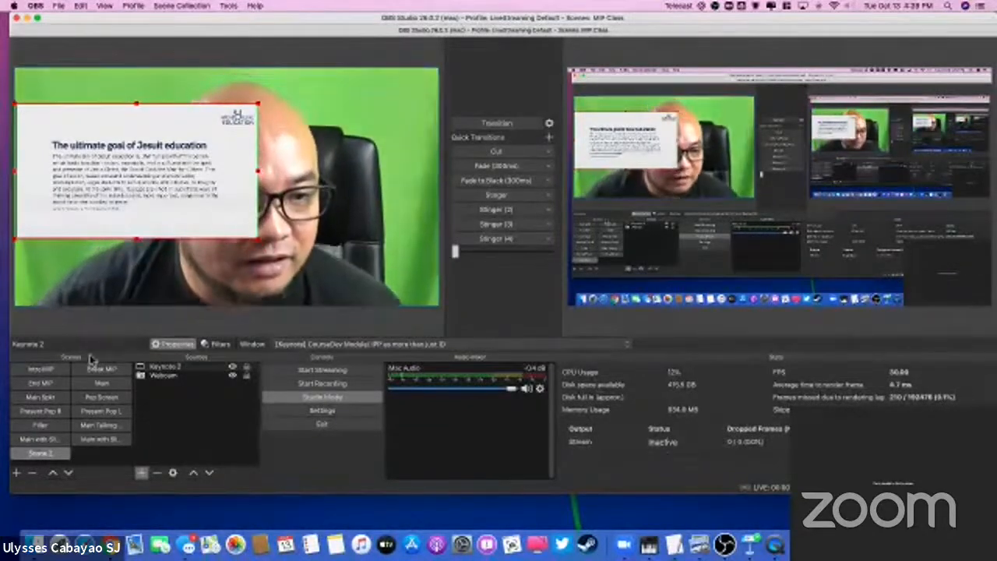
left_click(102, 152)
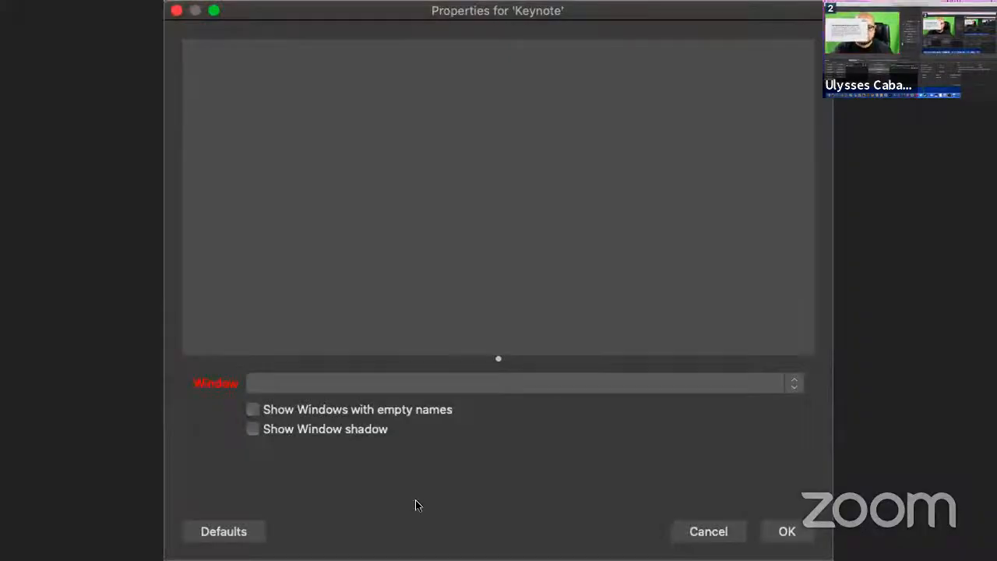
Step: Check which windows the Keynote source can capture and dismiss its properties without choosing one
left_click(413, 375)
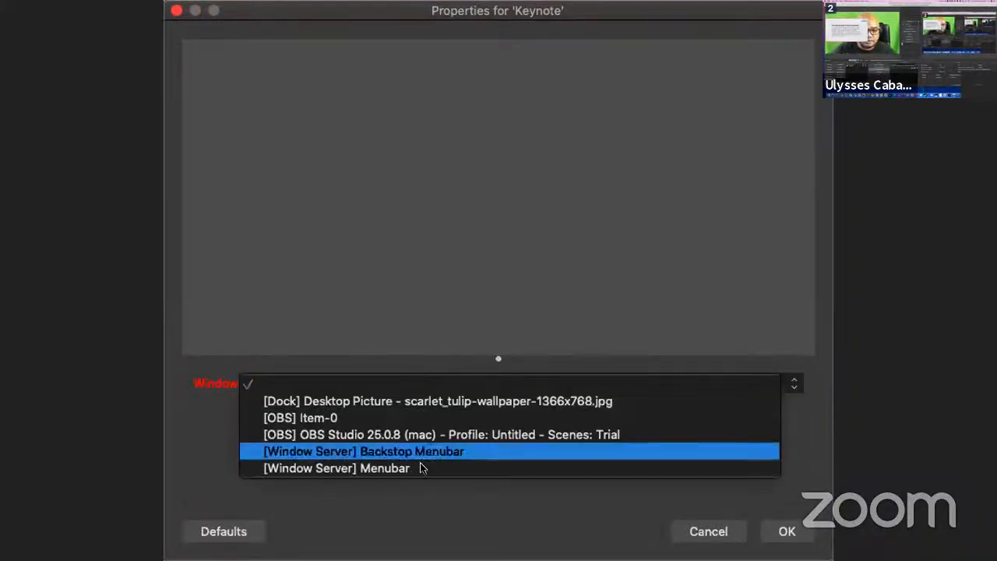
left_click(221, 18)
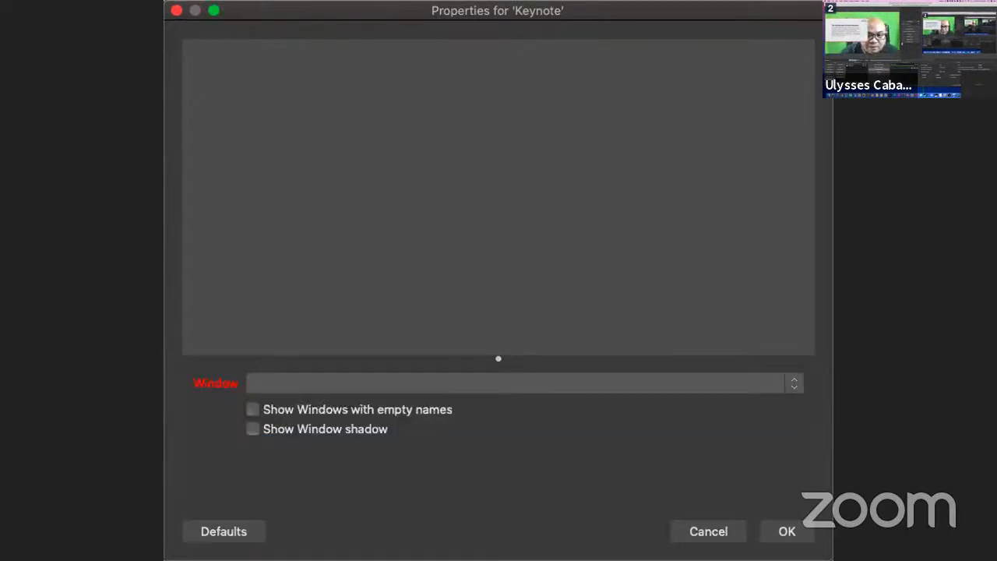
left_click(707, 530)
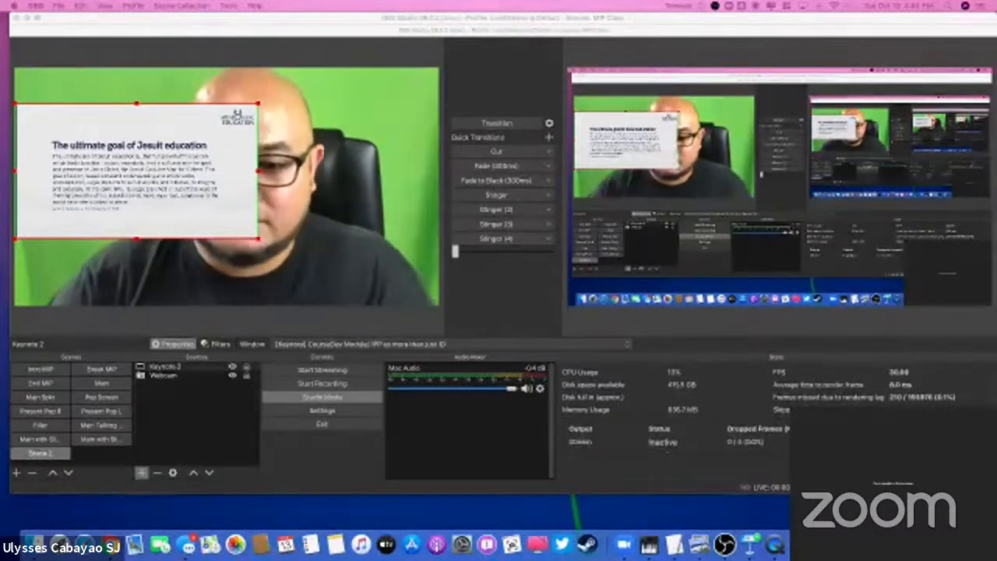
Step: Switch the preview to the Main scene
left_click(101, 383)
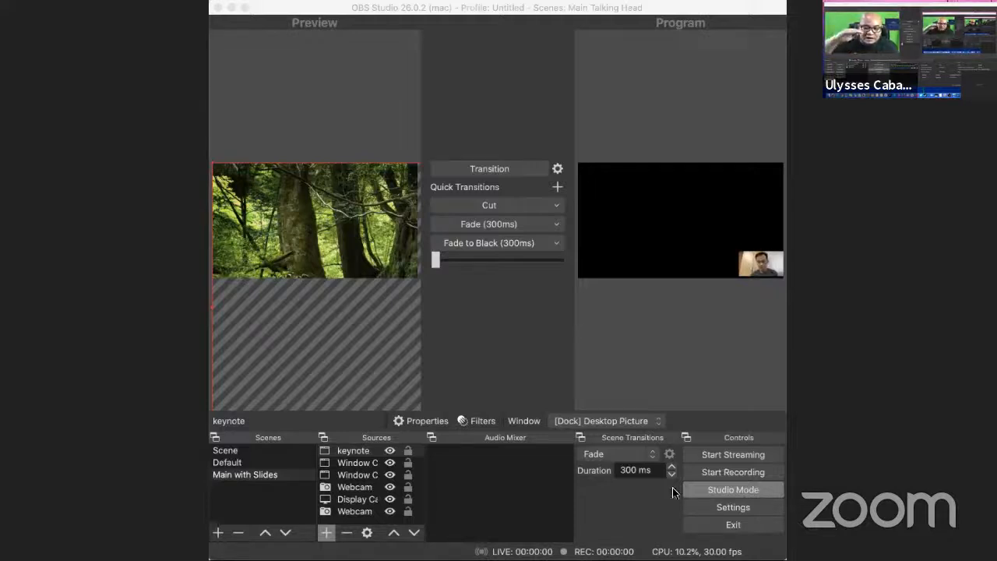
Step: Hide both Window Capture sources in the Main with Slides scene and remove them
left_click(389, 461)
left_click(389, 462)
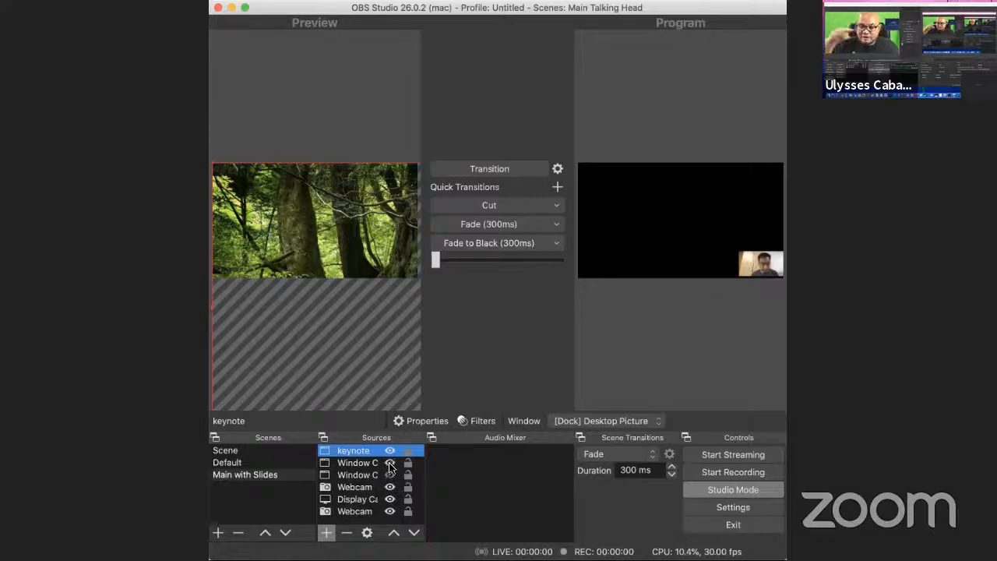
left_click(389, 464)
left_click(368, 462)
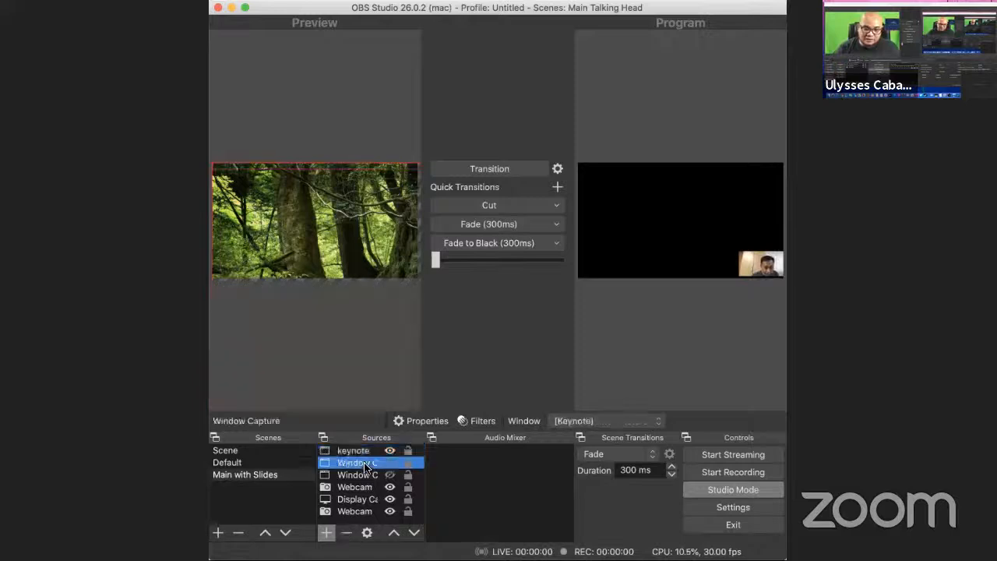
left_click(346, 532)
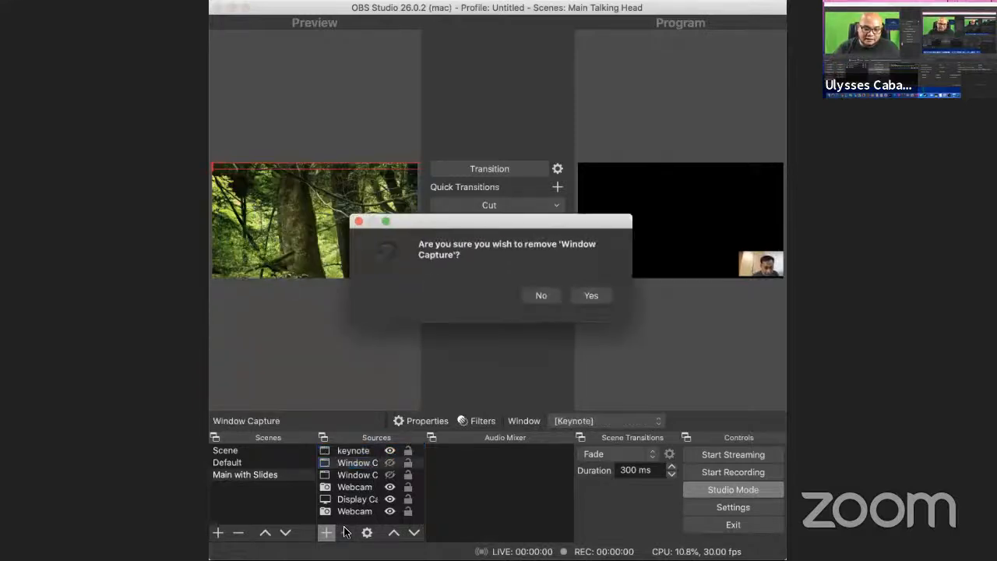
left_click(590, 290)
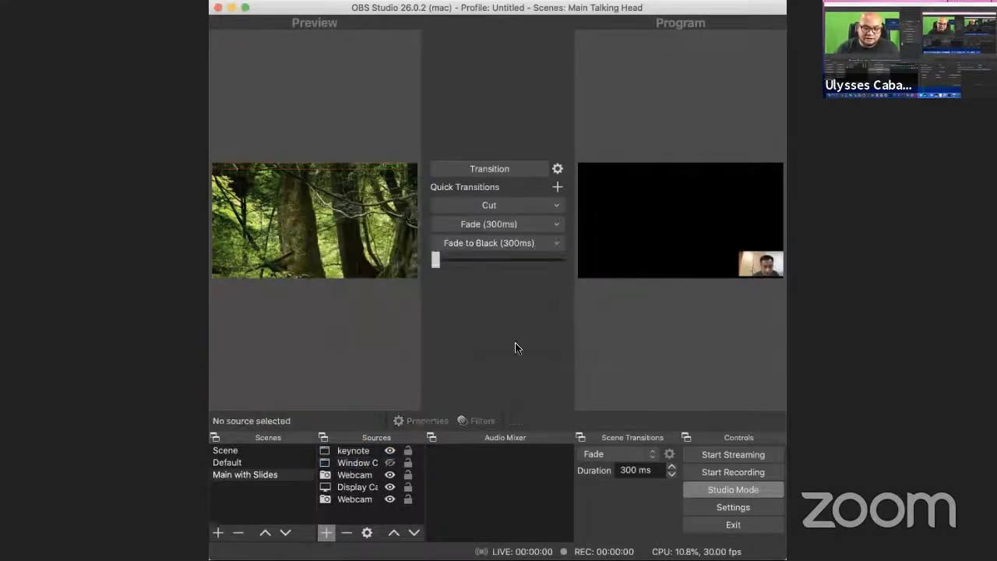
left_click(358, 463)
left_click(346, 533)
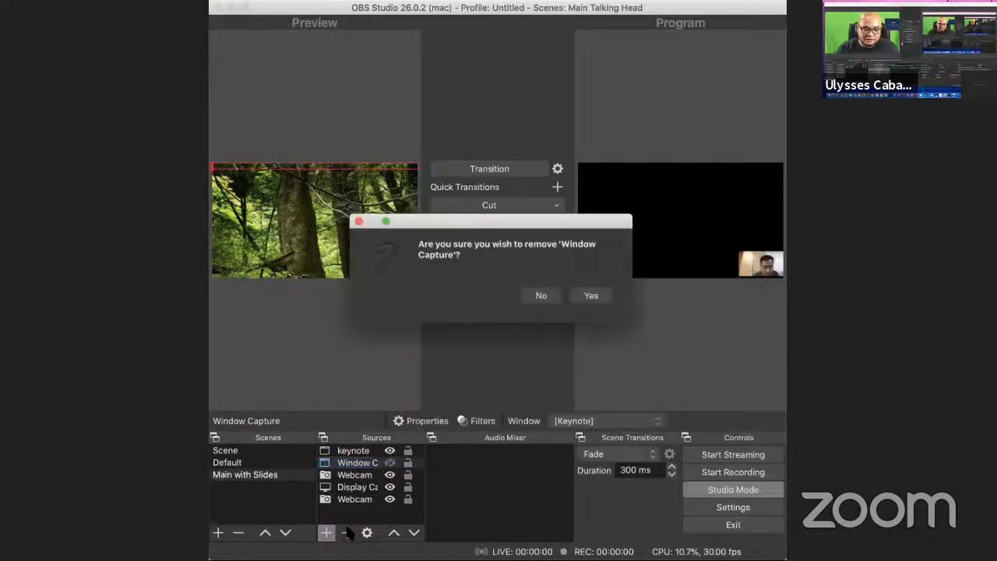
left_click(589, 293)
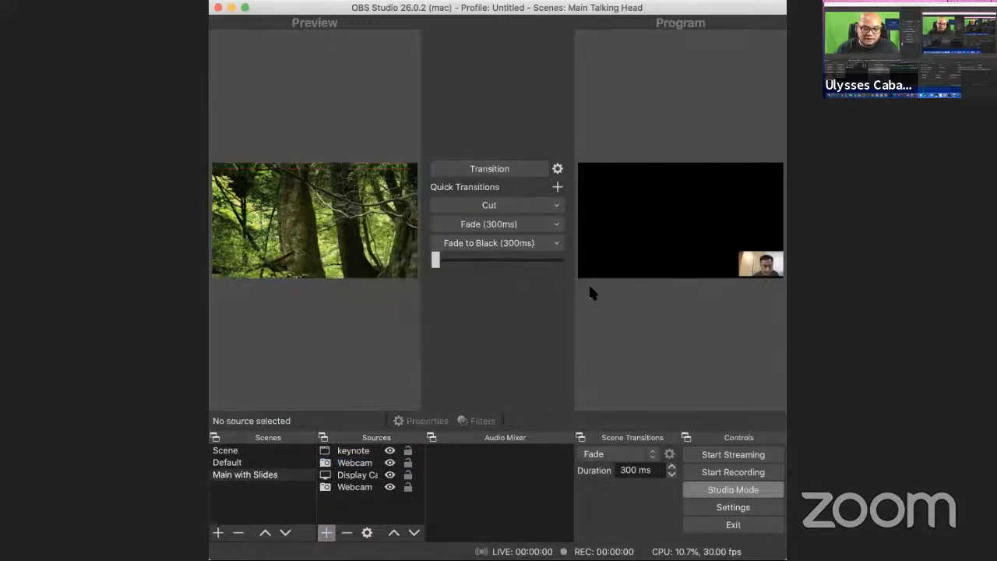
Step: Hide and remove the Webcam source beneath the display capture in the Main with Slides scene
left_click(390, 487)
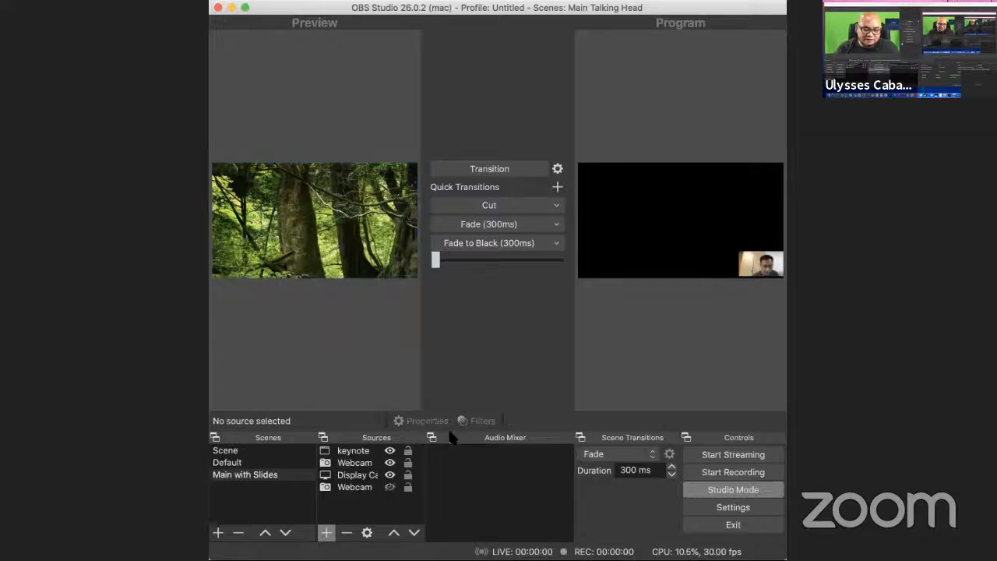
left_click(352, 487)
left_click(347, 533)
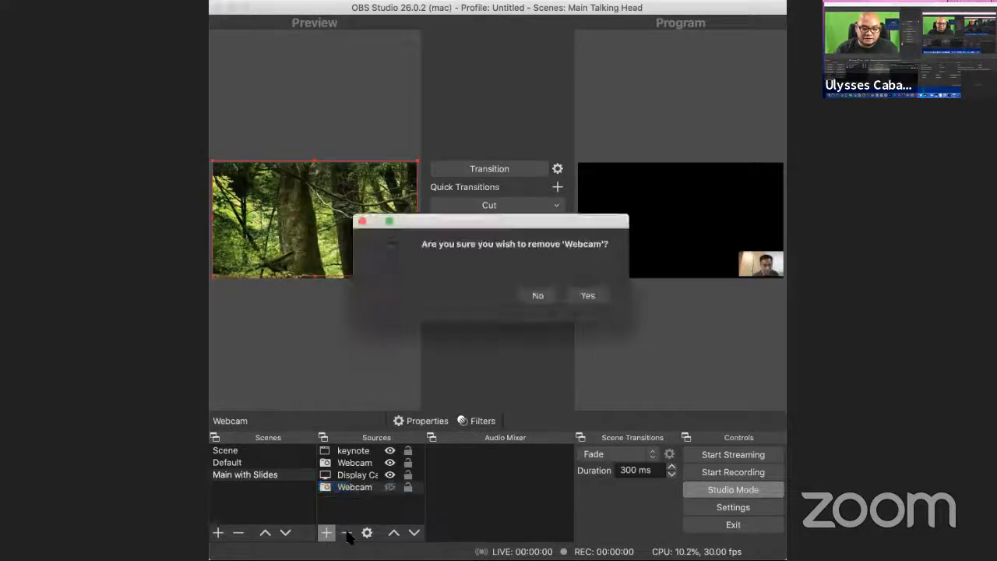
left_click(588, 300)
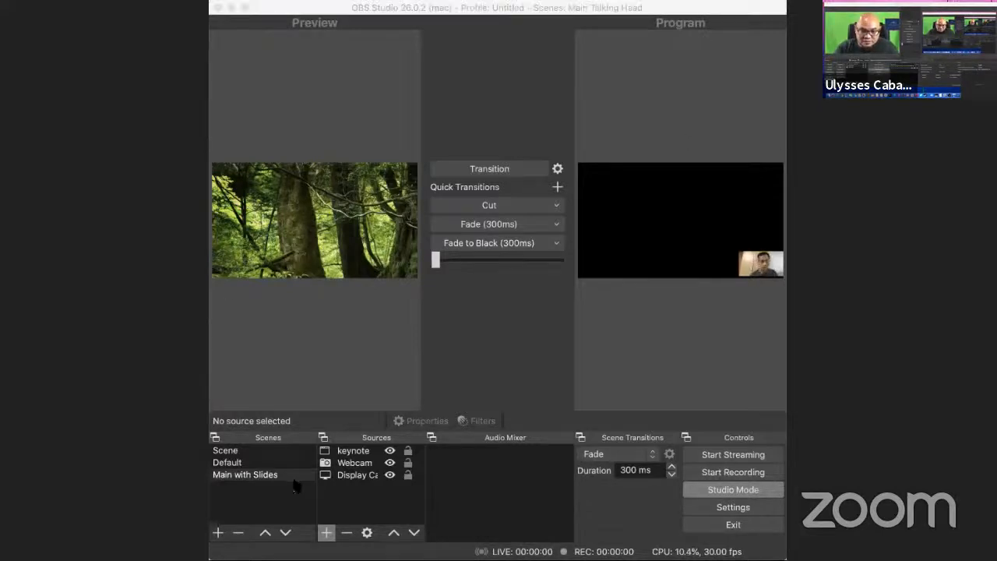
left_click(609, 282)
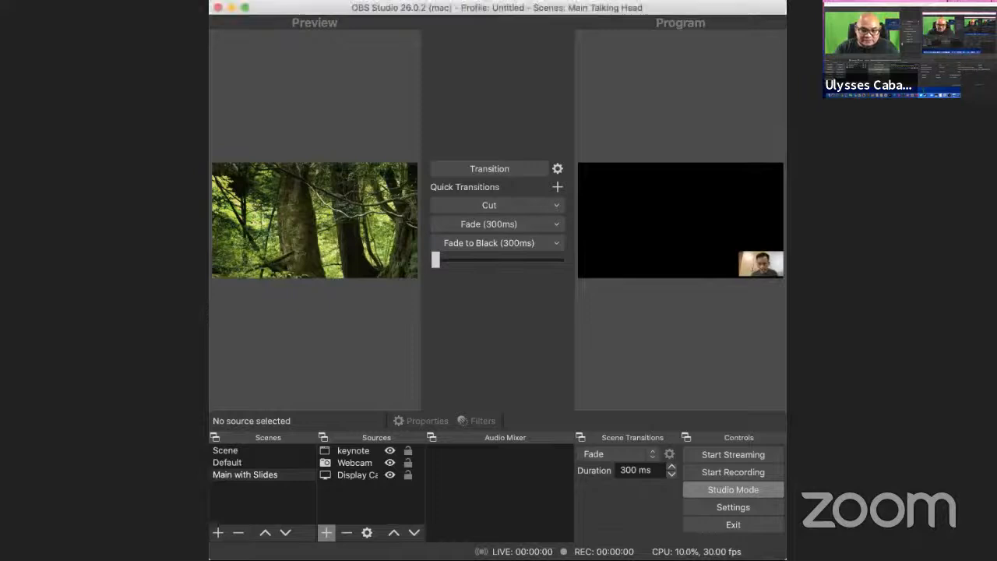
Step: Try to add a new Window Capture source to the Main with Slides scene
left_click(326, 533)
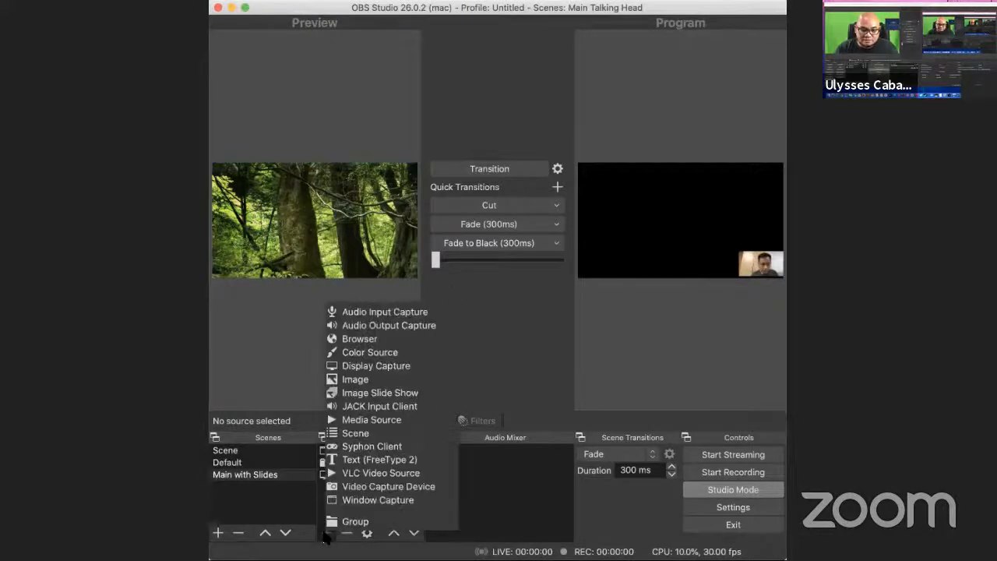
left_click(393, 499)
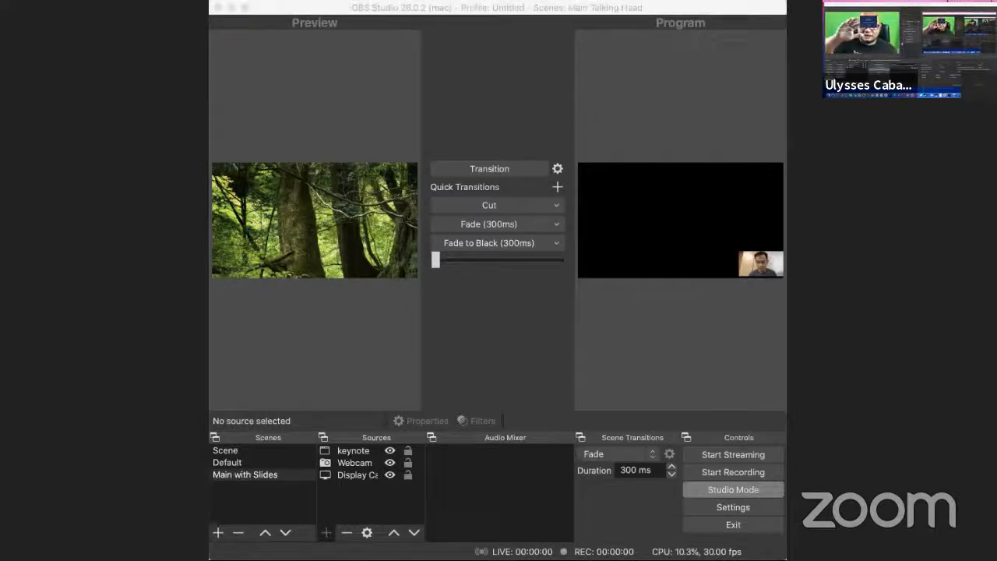
left_click(578, 155)
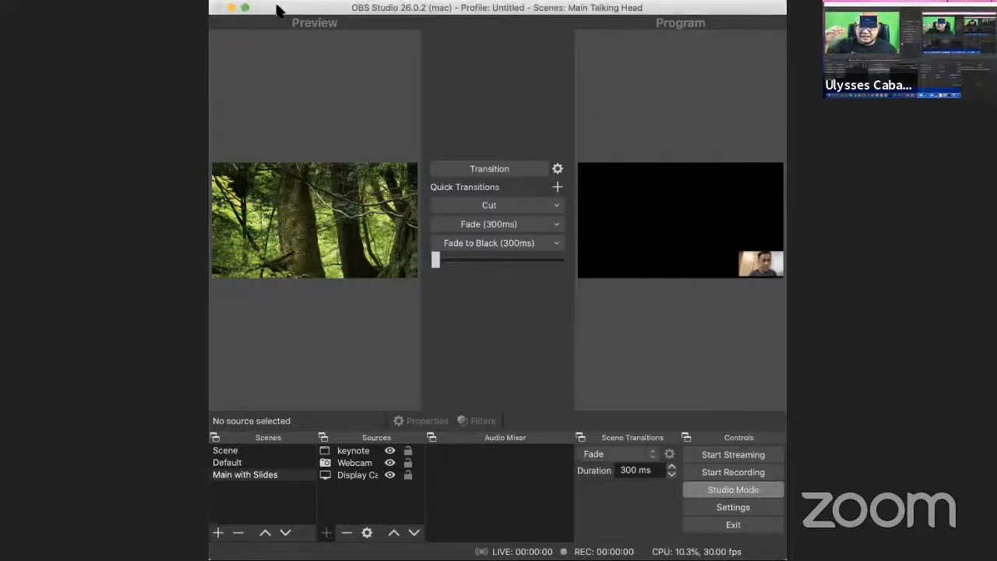
left_click(231, 8)
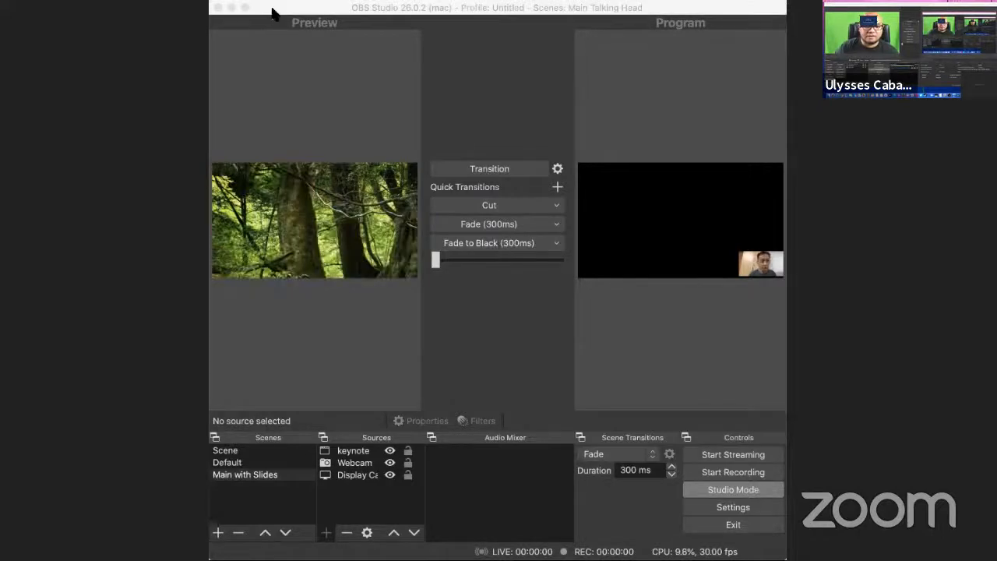
left_click(232, 8)
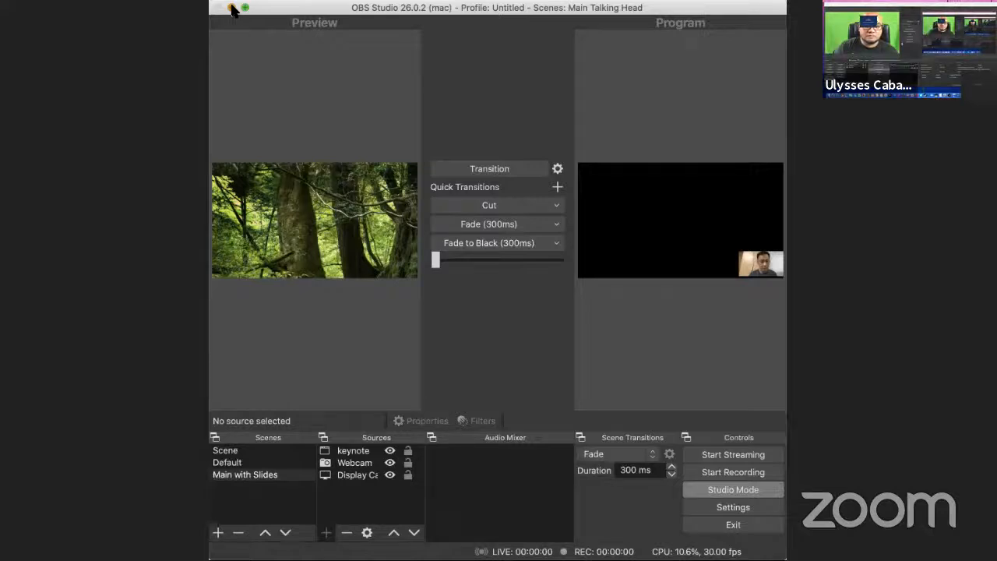
left_click(779, 278)
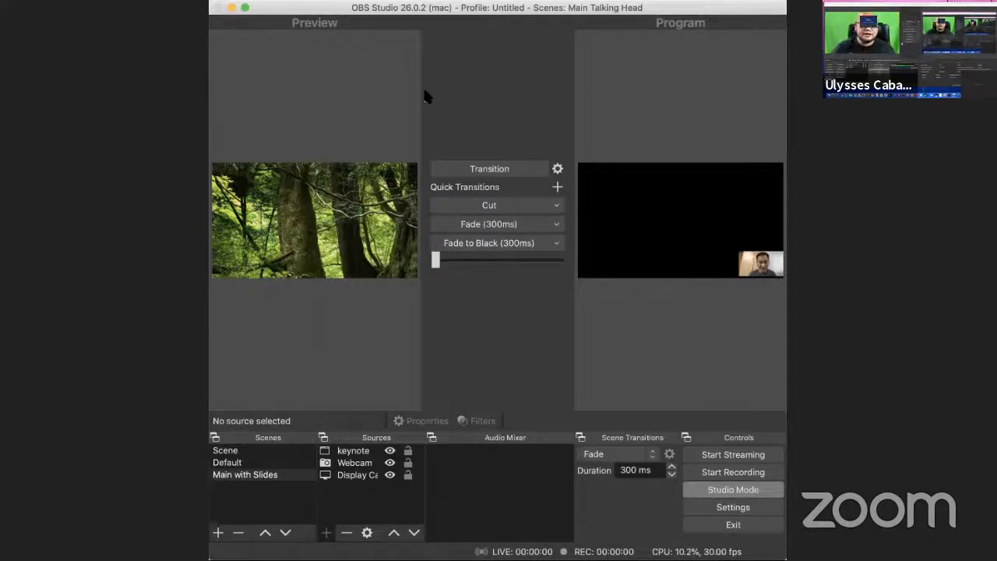
key("Return")
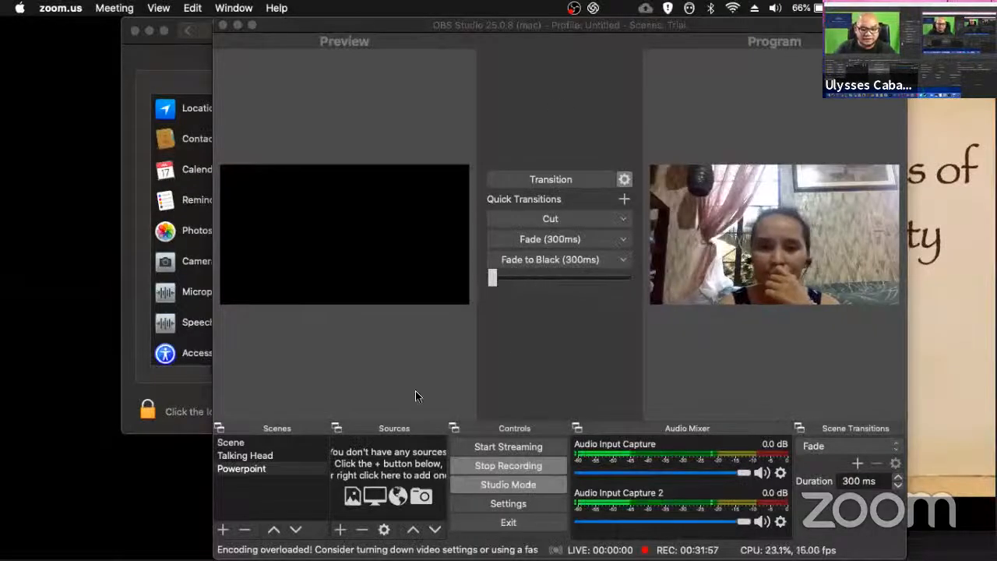
Step: Add a new Window Capture source named Keynote to the Powerpoint scene
left_click(340, 533)
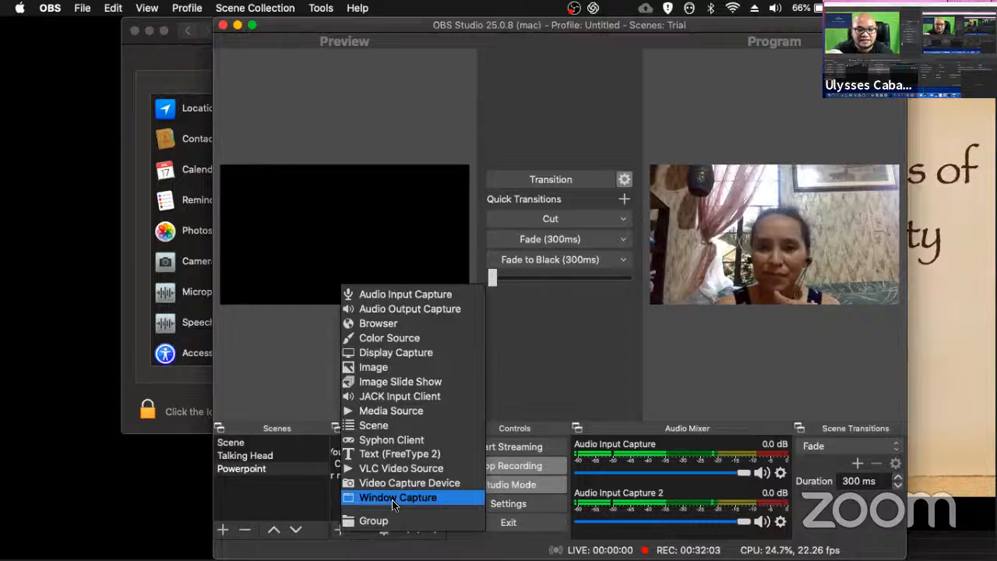
left_click(392, 500)
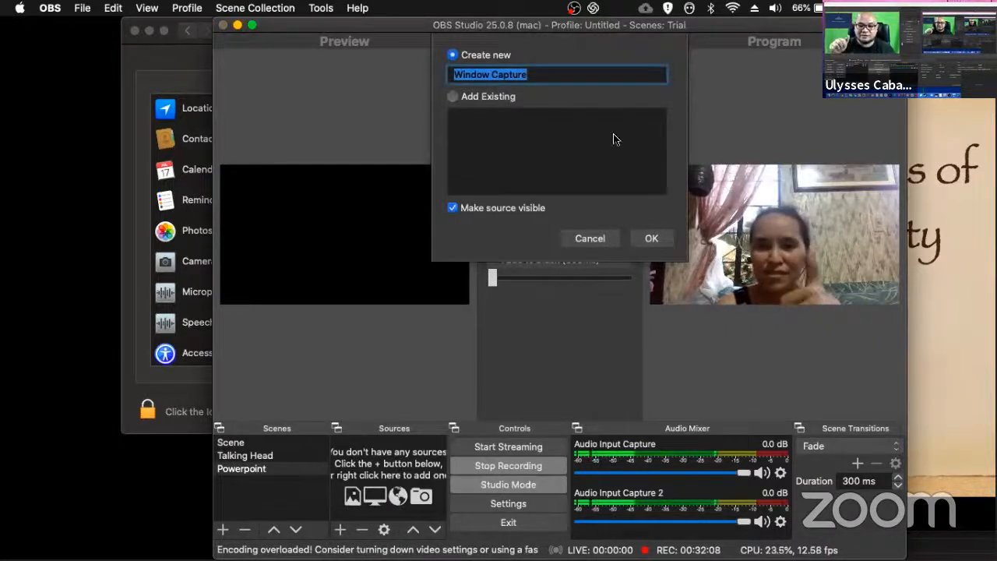
type("Keynote")
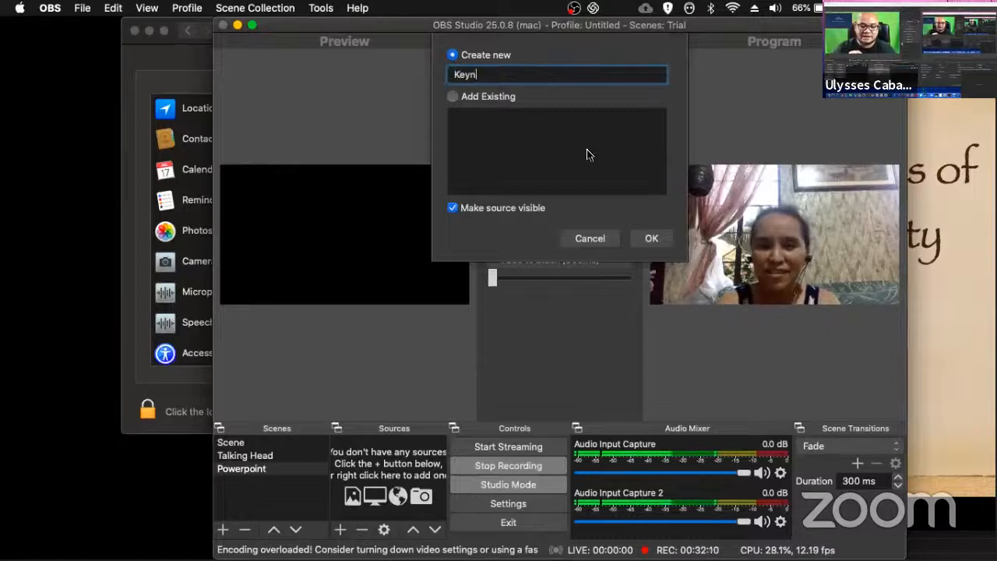
left_click(656, 241)
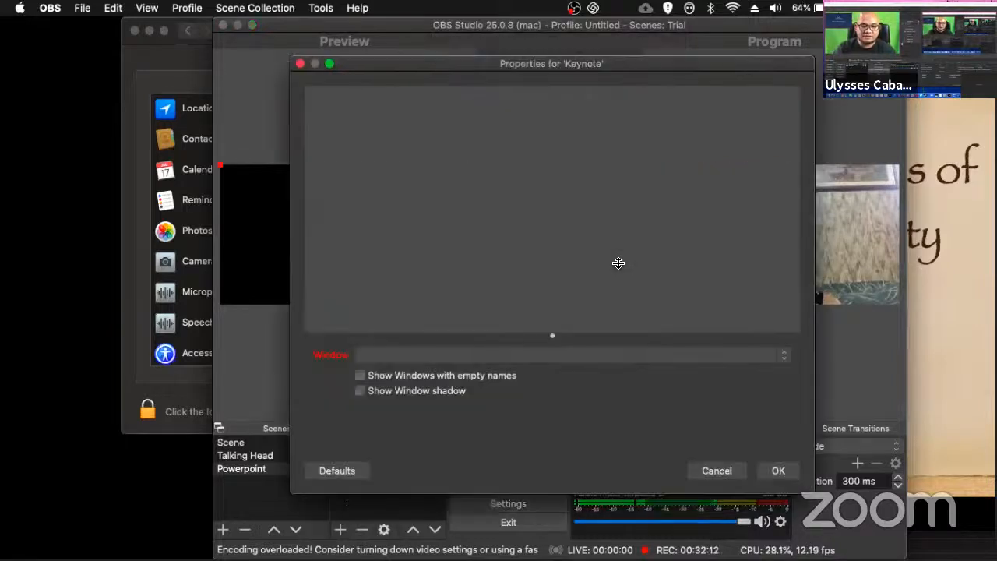
Step: Look through the windows available to the new Keynote source in the Powerpoint scene and leave its properties without a selection
left_click(571, 358)
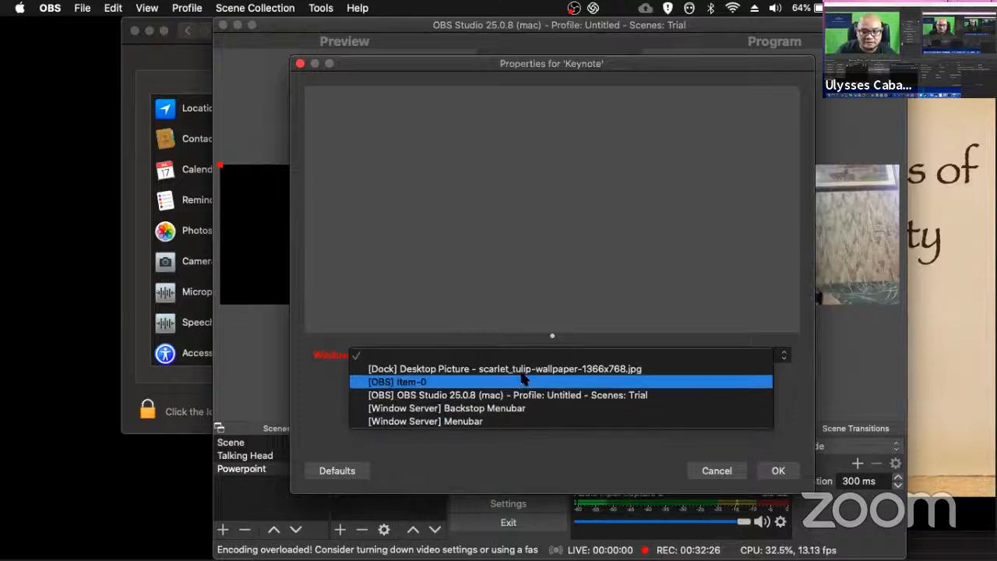
key("Escape")
left_click(717, 471)
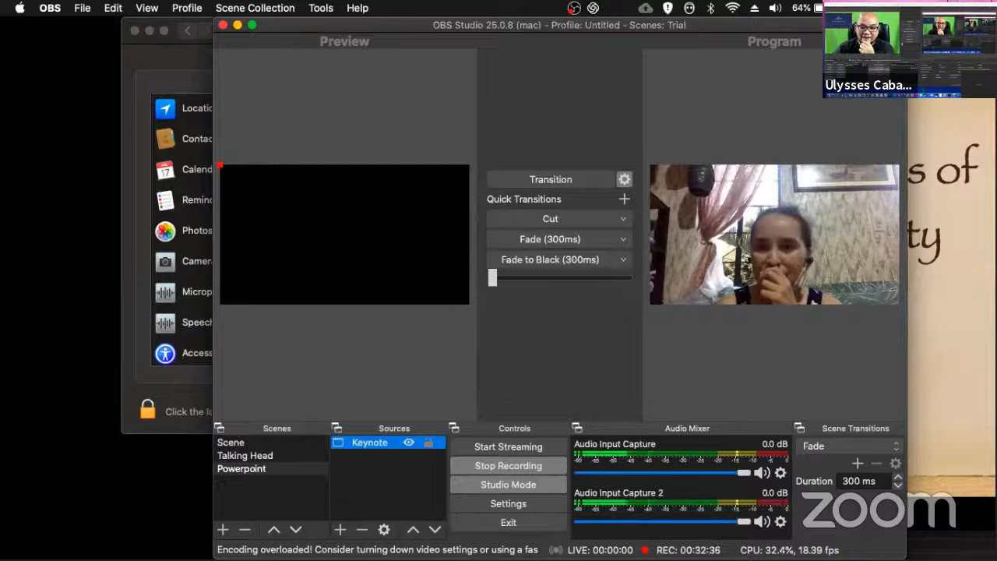
Step: Switch to Keynote and move the Theo 1000- Tenets of Christianity slide window to the lower-left area of the desktop
left_click(941, 389)
left_click(941, 470)
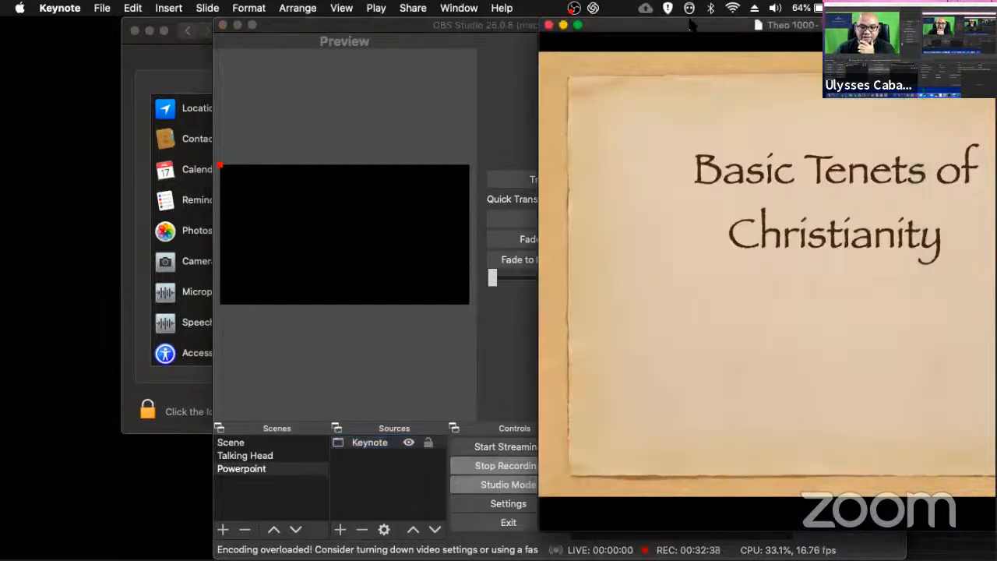
left_click_drag(691, 27, 170, 126)
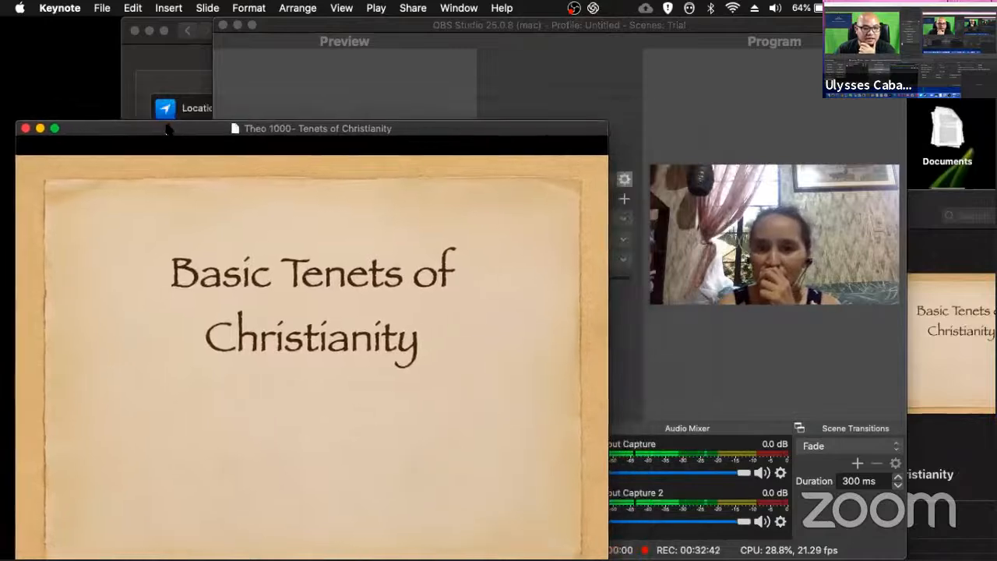
Step: Move the Theo 1000- Tenets of Christianity slide window up until the whole slide fits on the desktop, and return to OBS
left_click_drag(596, 113, 307, 173)
left_click_drag(140, 115, 125, 84)
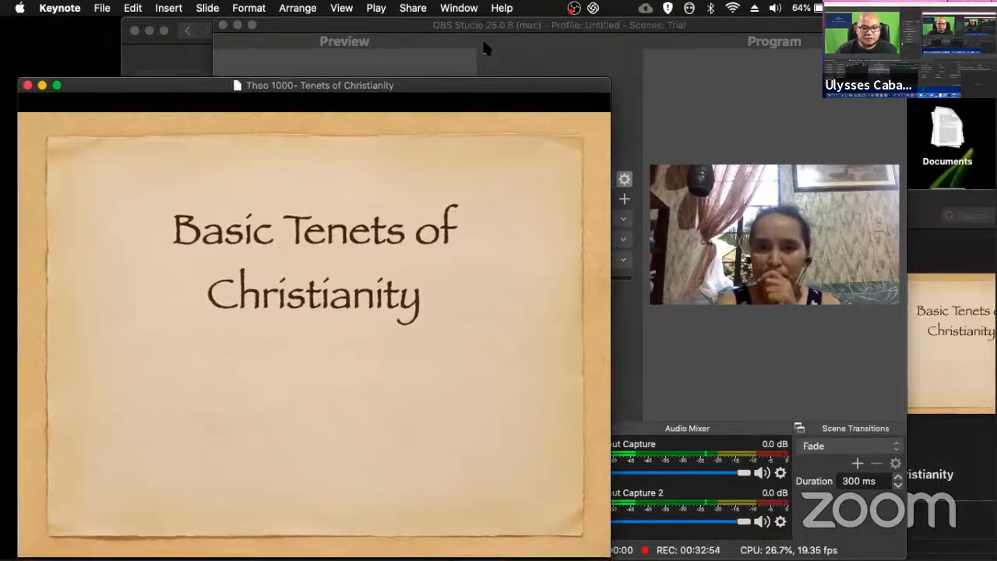
left_click(590, 72)
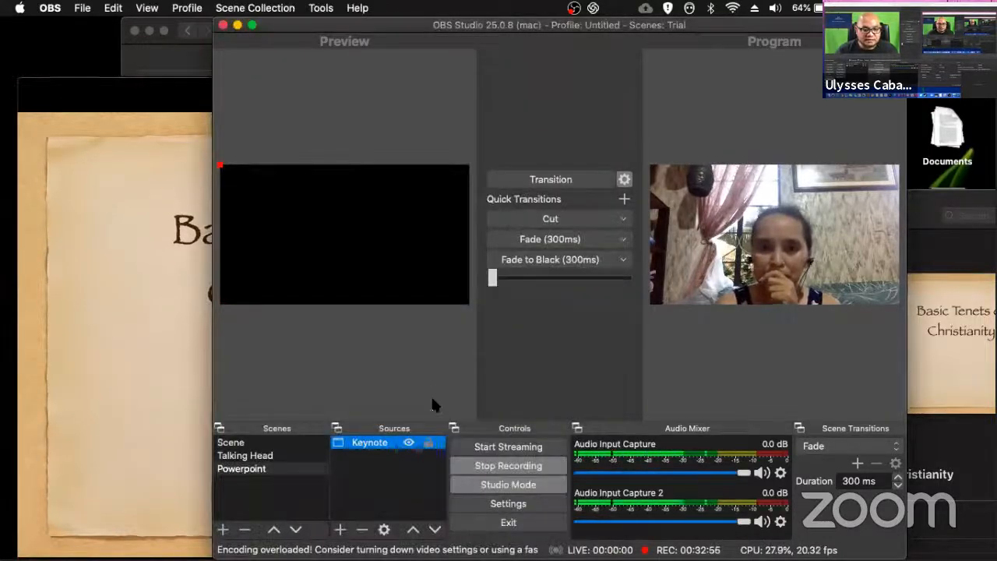
Step: Look through the windows available to the Keynote source in the Powerpoint scene, leaving its selection empty
left_click(341, 530)
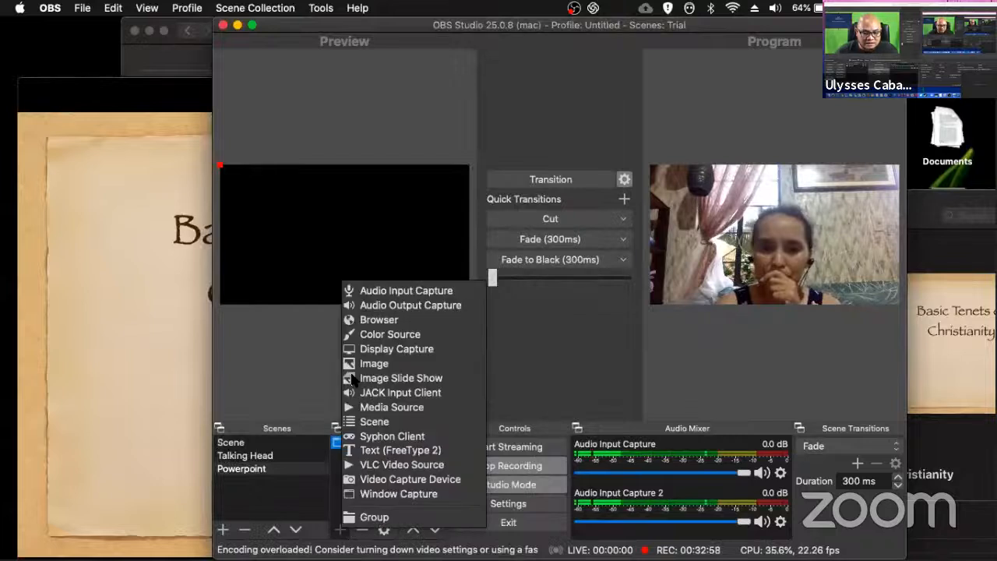
left_click(293, 400)
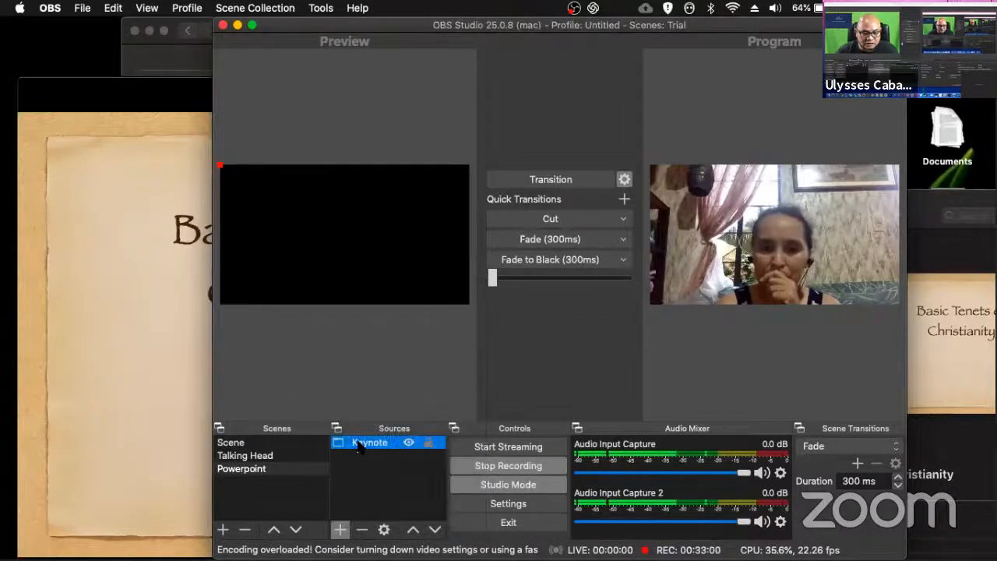
double_click(358, 442)
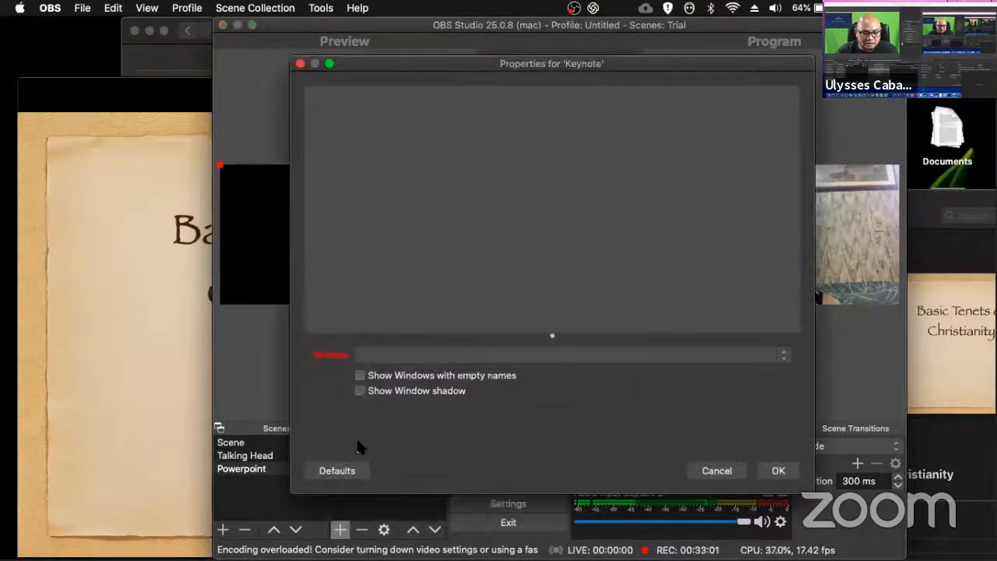
left_click(493, 356)
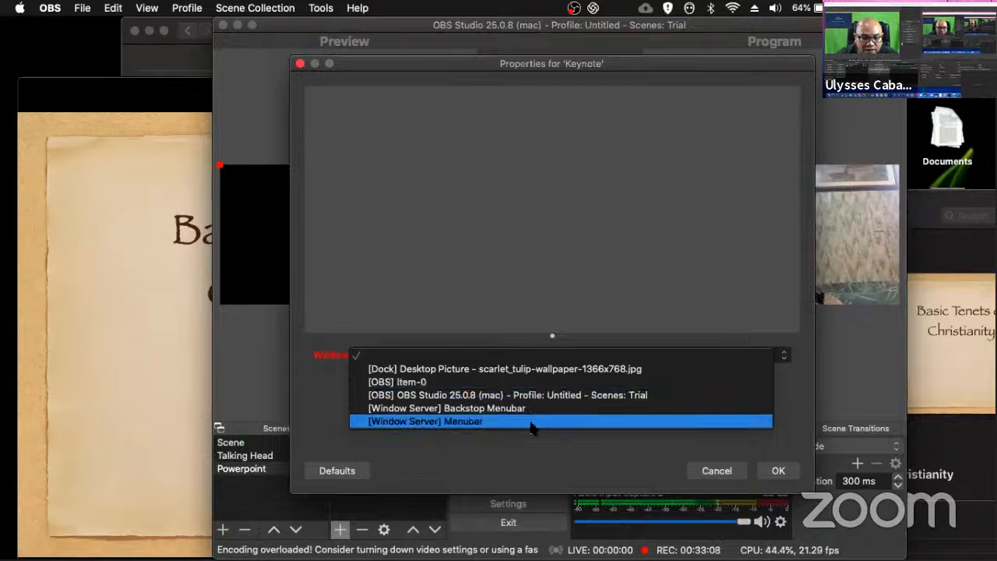
left_click(728, 472)
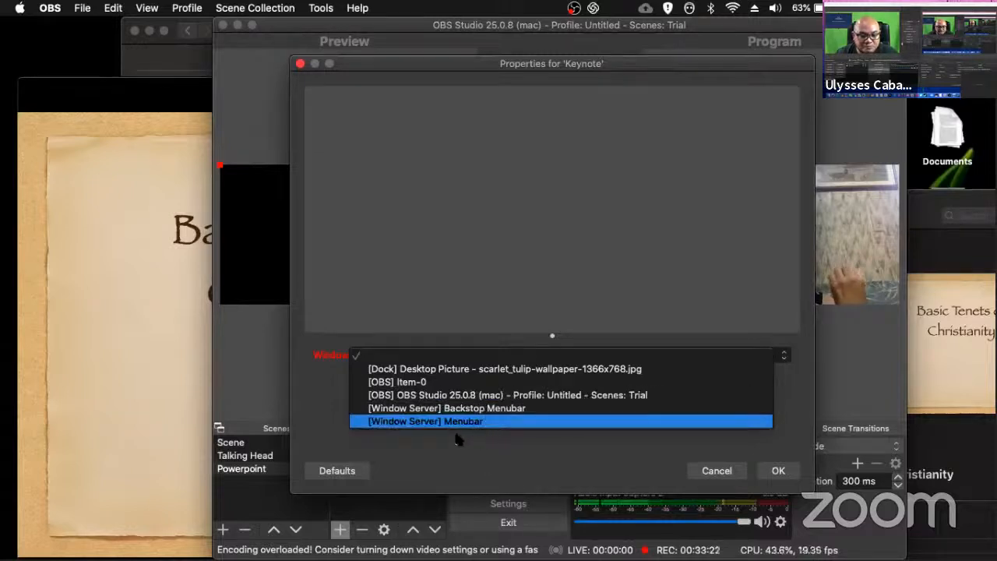
left_click(721, 475)
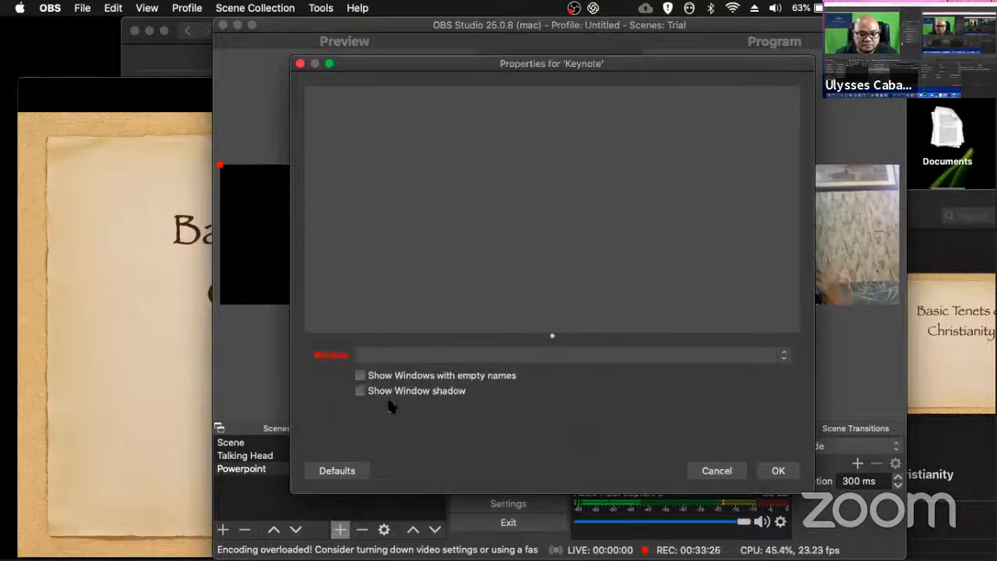
Step: Enable Show Windows with empty names for the Keynote source and set its window to [Keynote] (null)
left_click(360, 376)
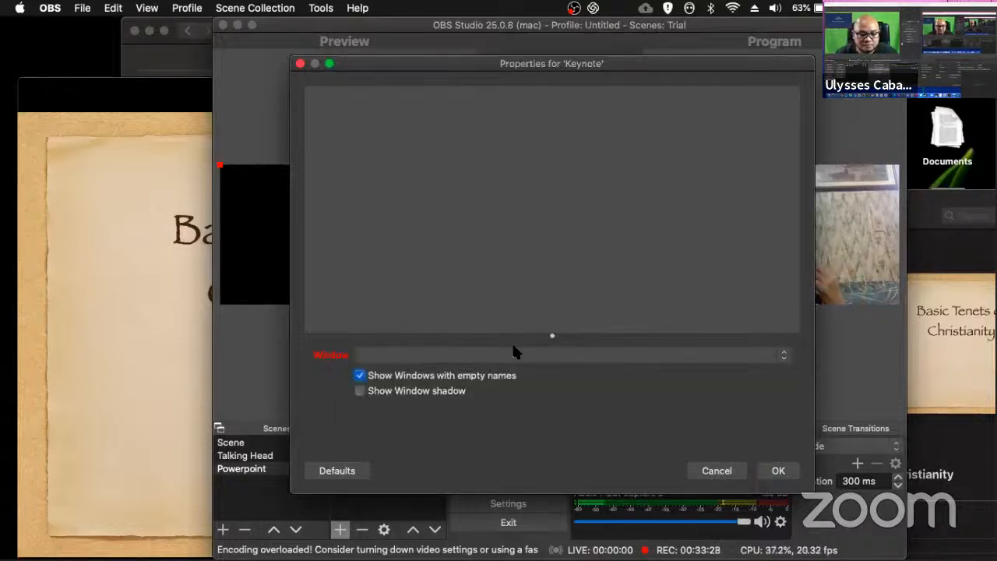
left_click(513, 352)
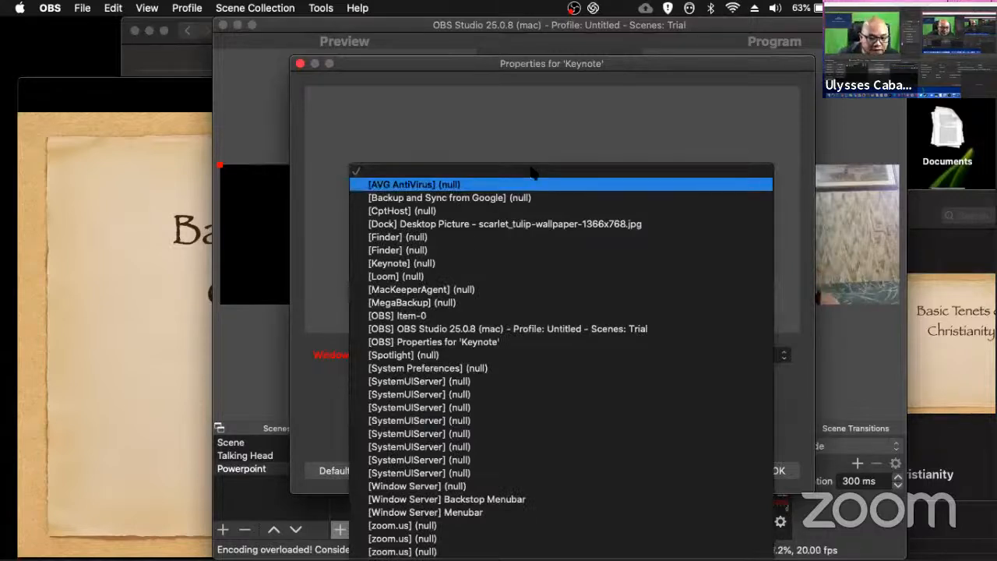
left_click(473, 265)
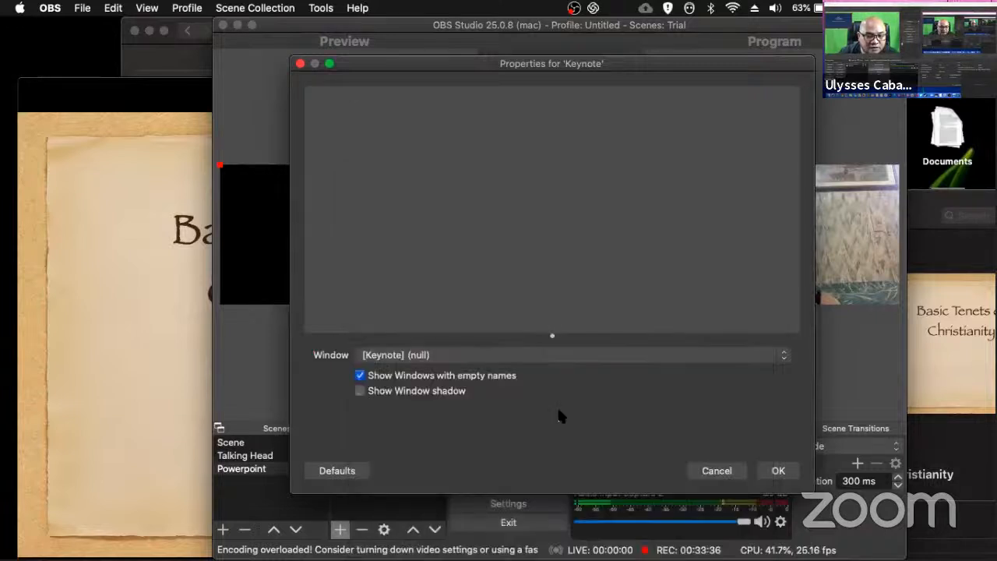
left_click(780, 471)
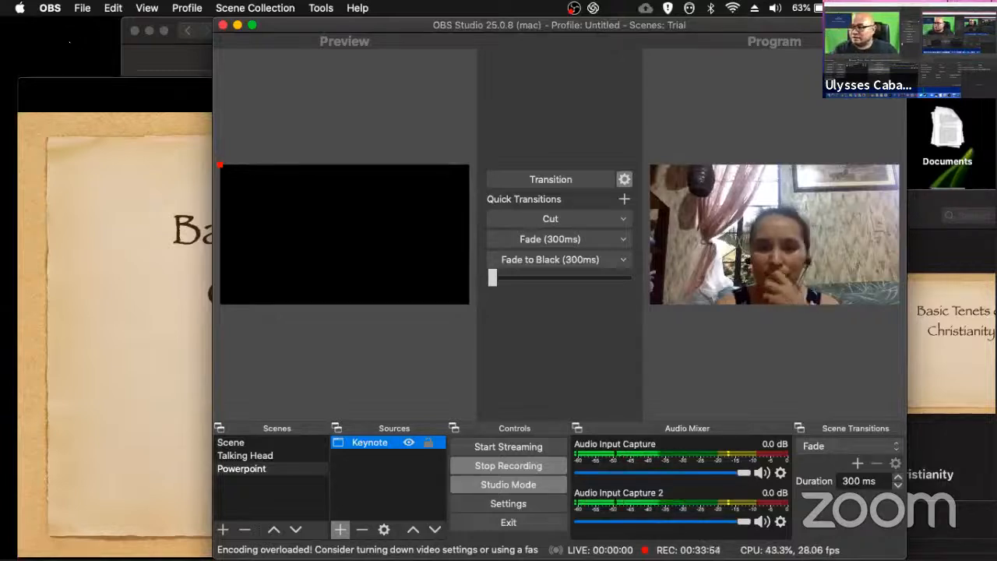
Step: Switch to the Keynote slideshow, move its window lower on the desktop, and advance to the Triune God slide
left_click(111, 85)
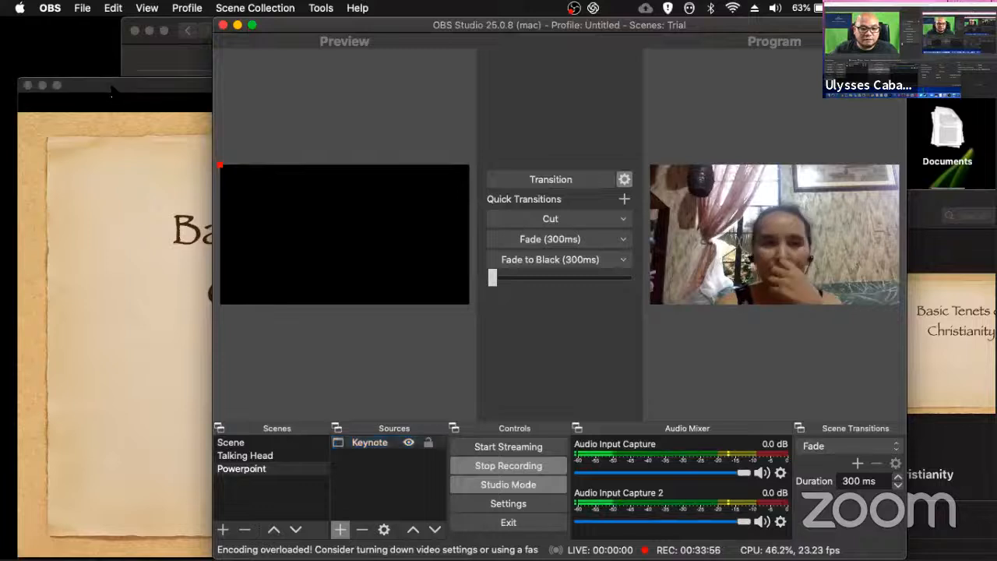
left_click(152, 91)
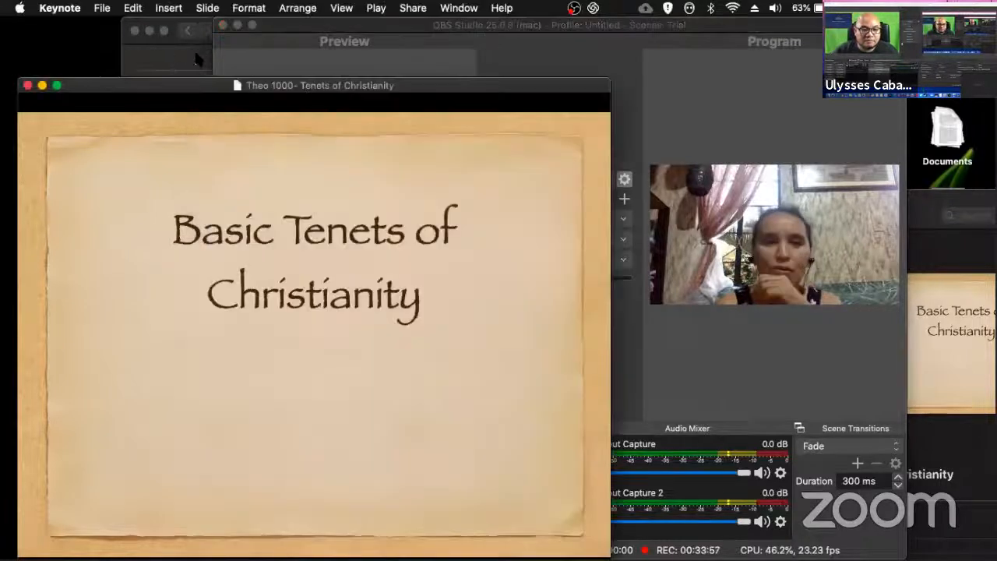
left_click_drag(195, 54, 159, 130)
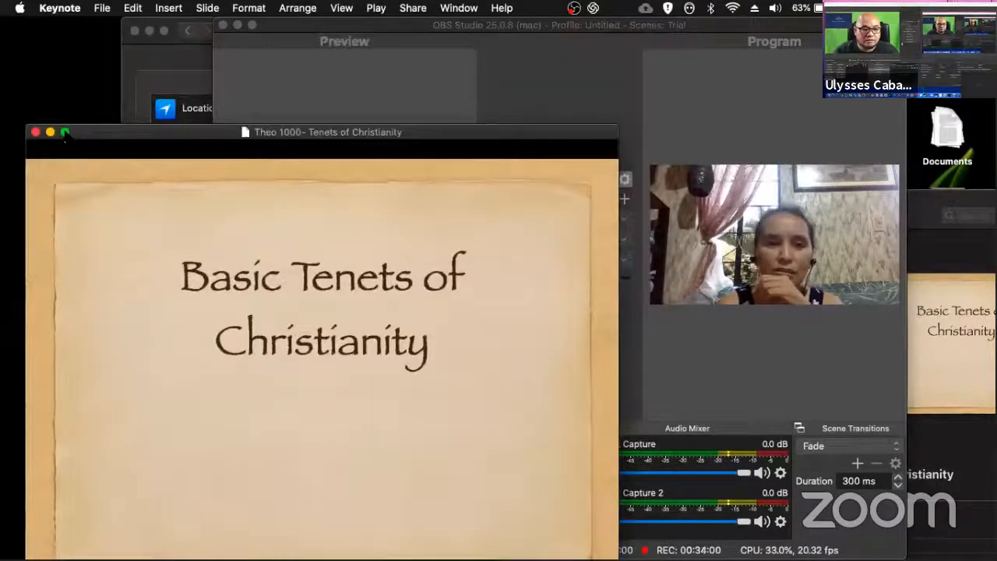
mouse_move(65, 134)
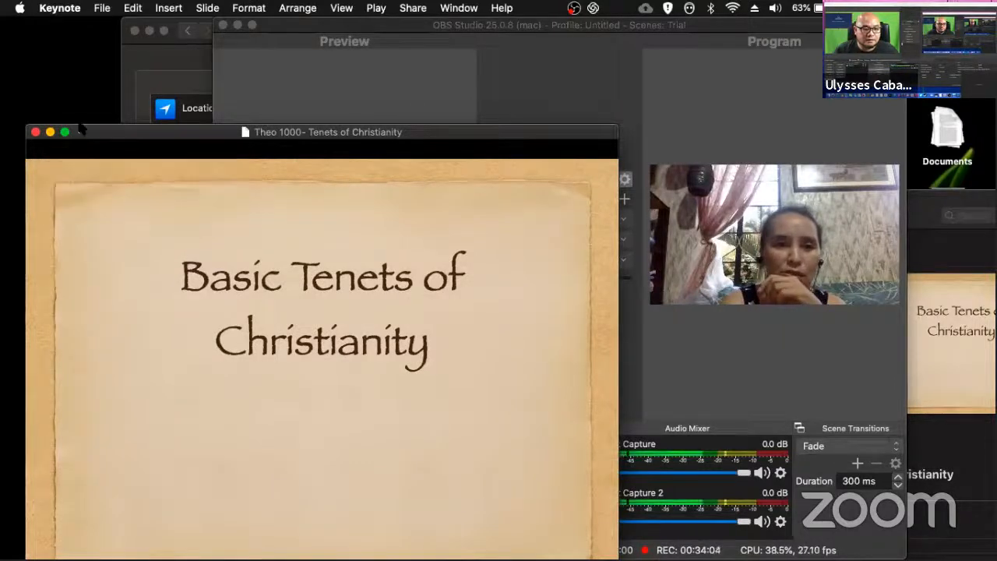
key("Right")
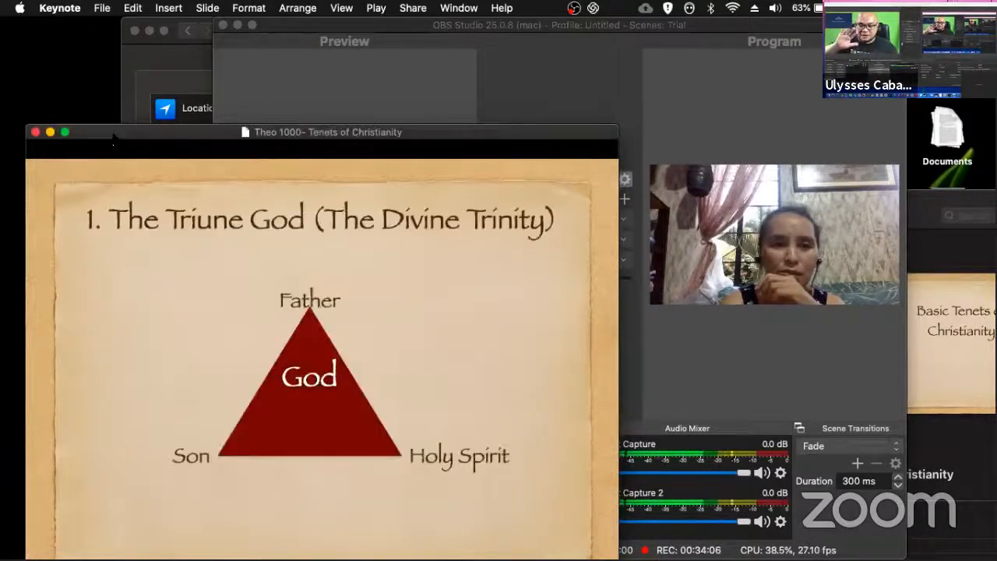
left_click_drag(35, 133, 32, 131)
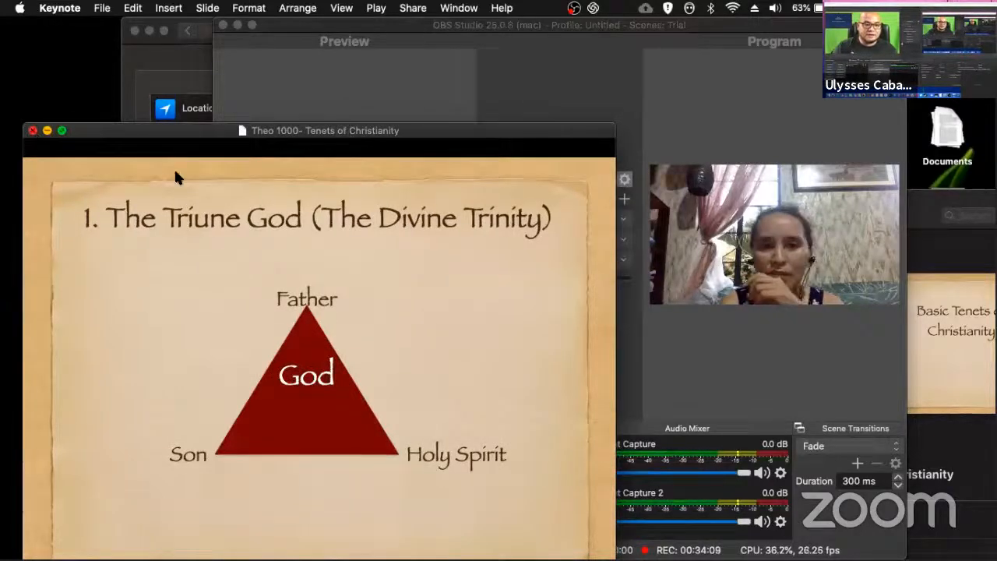
Step: End the slideshow with the first slide selected and shift the Keynote editor window to the desktop's left edge
key("Escape")
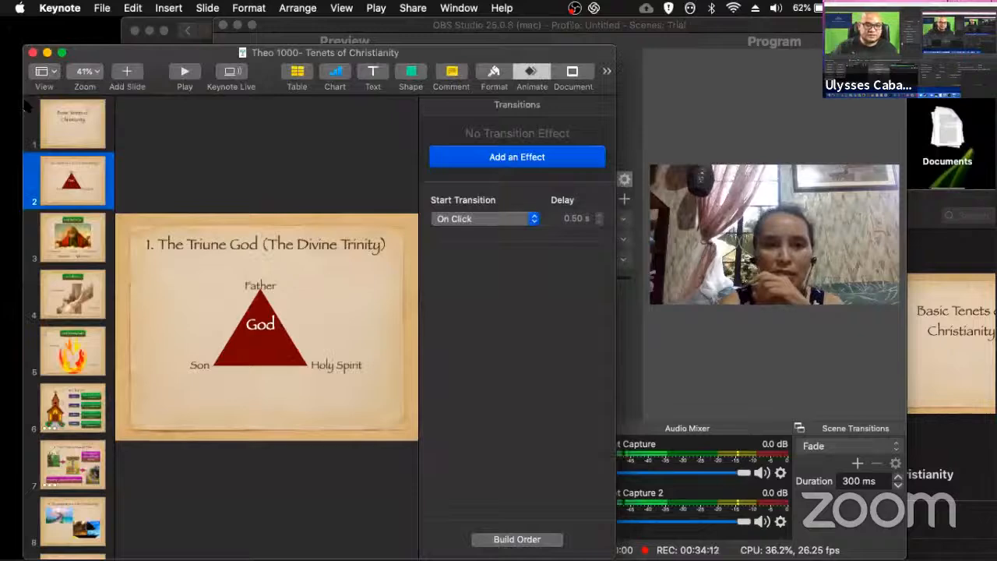
left_click(81, 129)
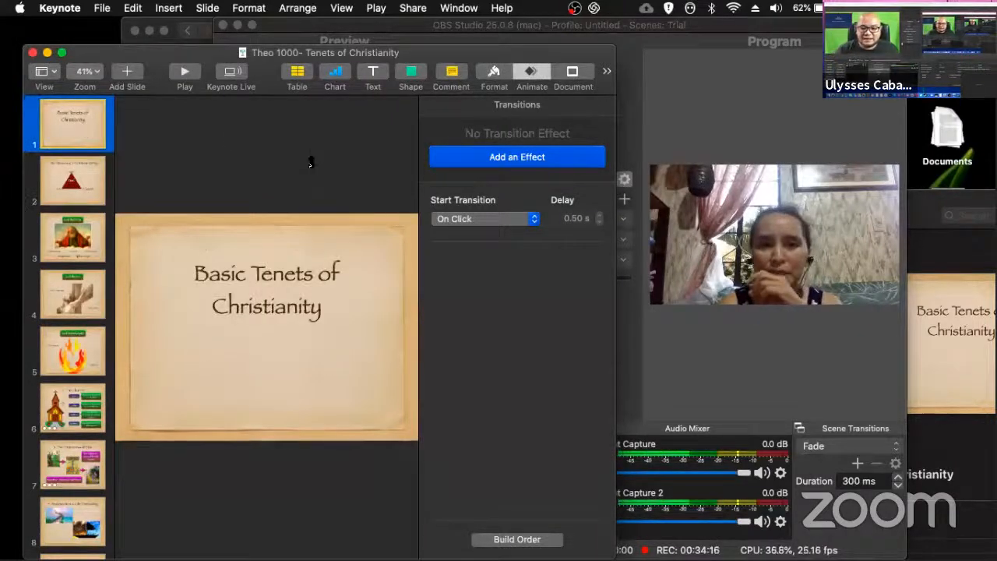
left_click_drag(413, 71, 392, 72)
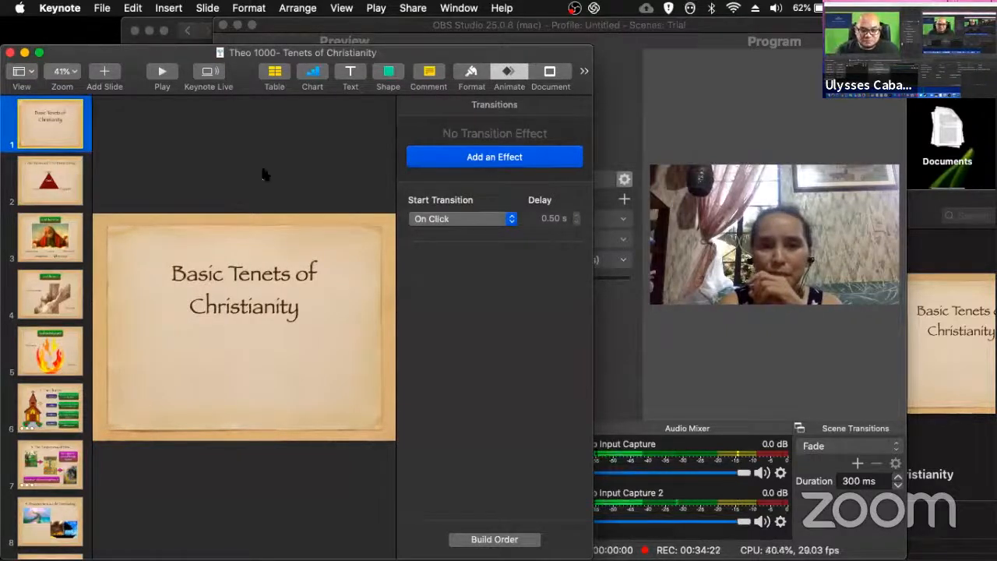
Step: Switch to OBS and add a new Window Capture source named Jeynote 2 to the Powerpoint scene
key("super+Tab")
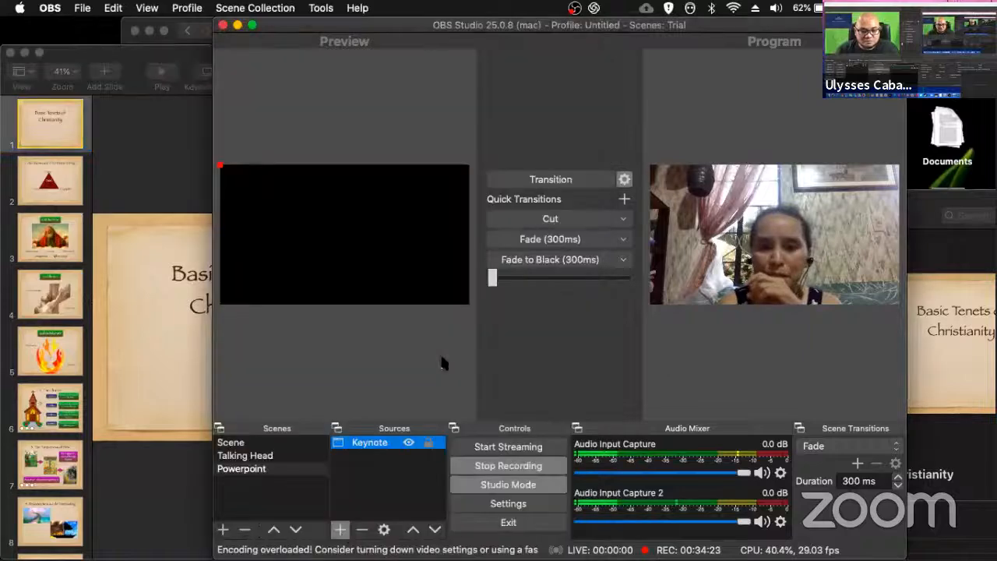
left_click(339, 529)
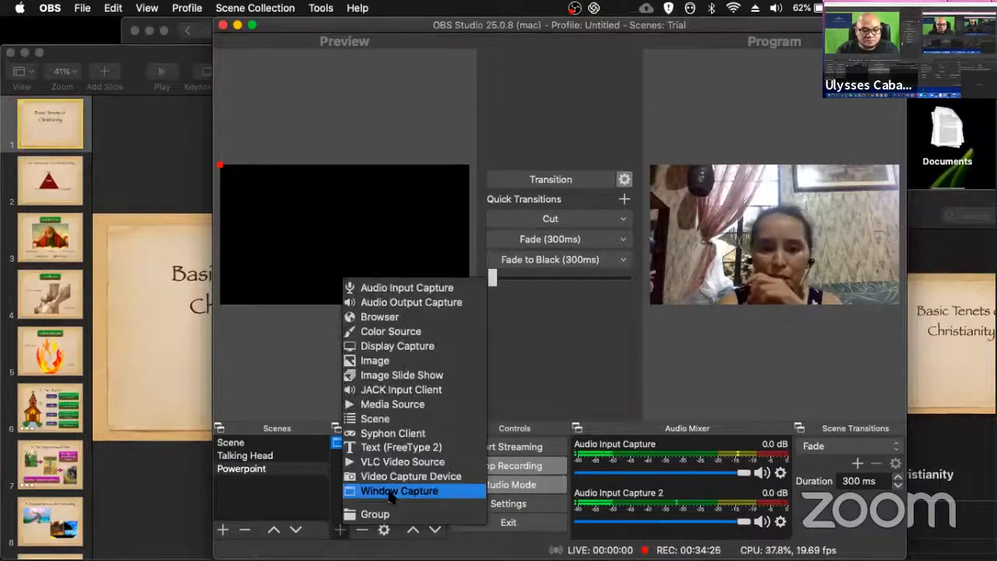
key("Return")
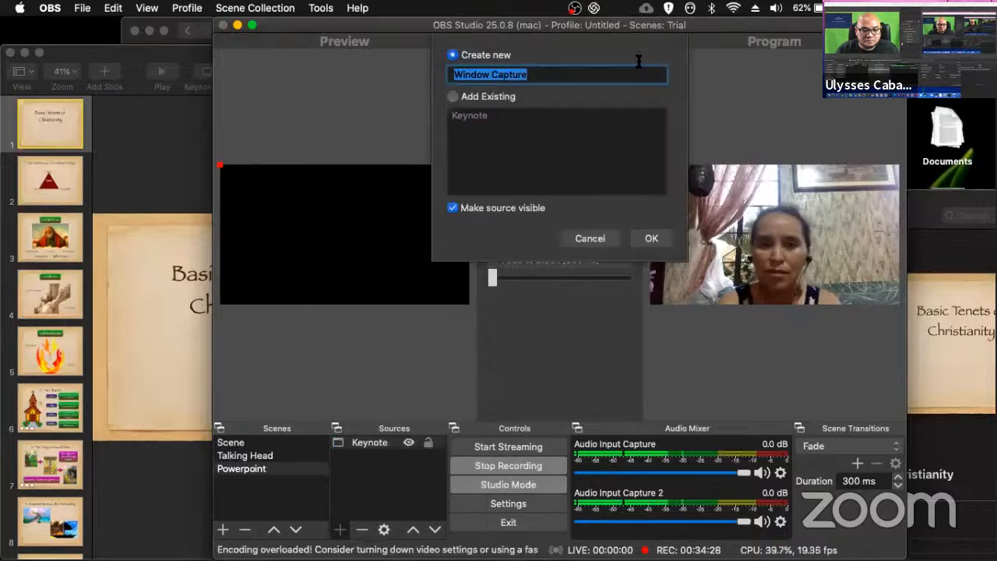
key("Right")
key("BackSpace")
key("BackSpace")
key("BackSpace")
key("BackSpace")
key("BackSpace")
key("BackSpace")
key("BackSpace")
key("BackSpace")
key("BackSpace")
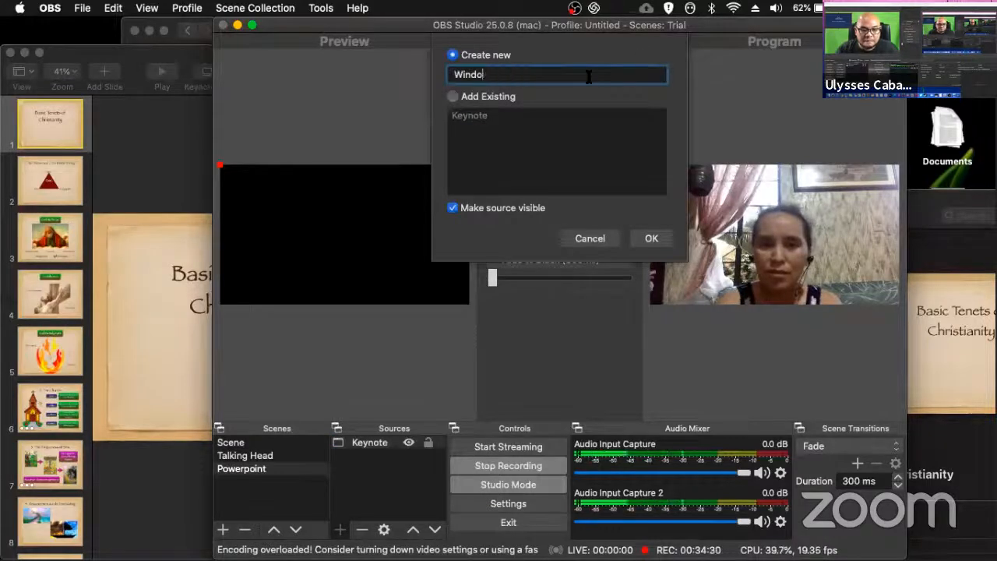
key("BackSpace")
key("BackSpace")
key("BackSpace")
key("BackSpace")
key("BackSpace")
type("Jeynote 2")
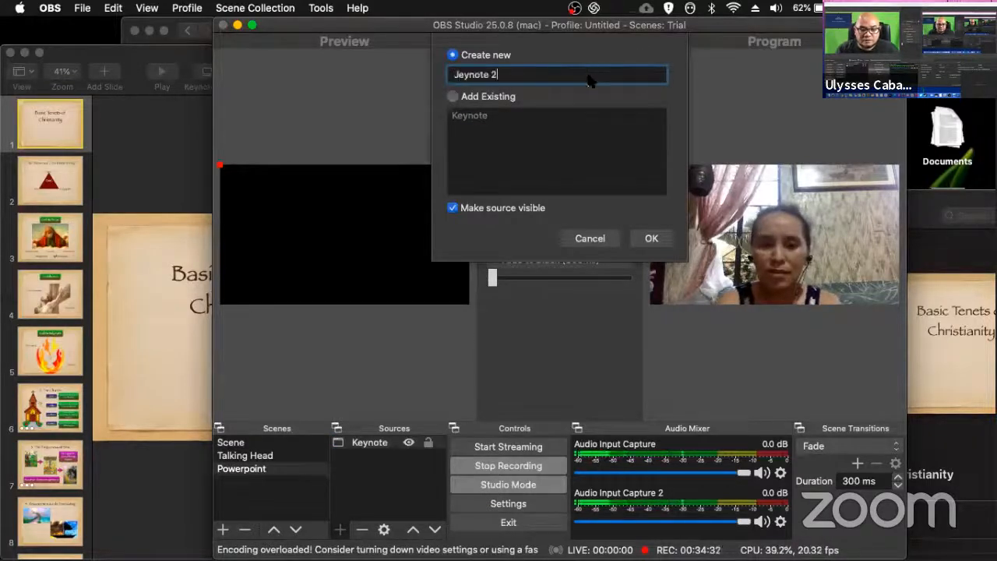
left_click(653, 239)
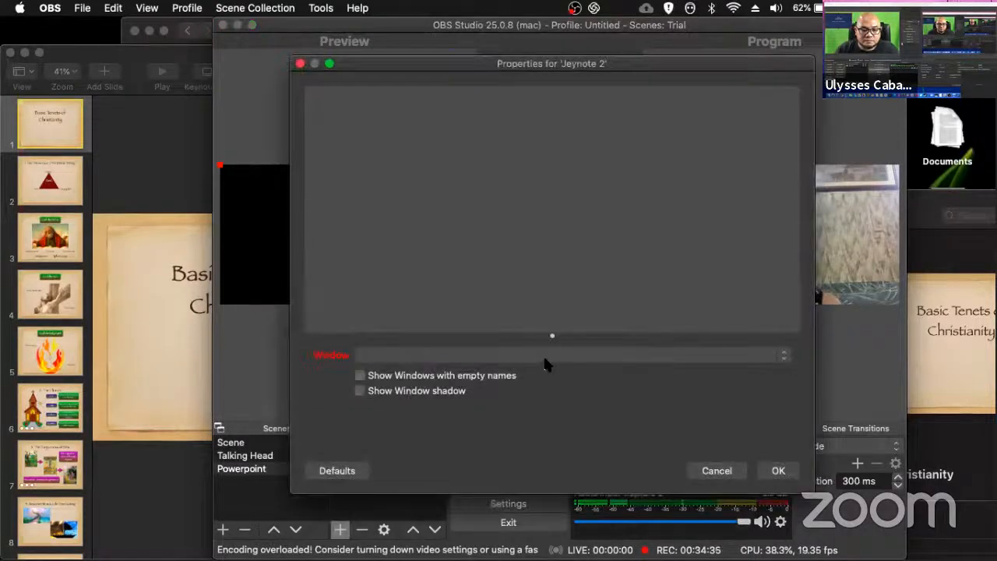
Step: Enable Show Windows with empty names for the Jeynote 2 source and look through its available windows
left_click(549, 355)
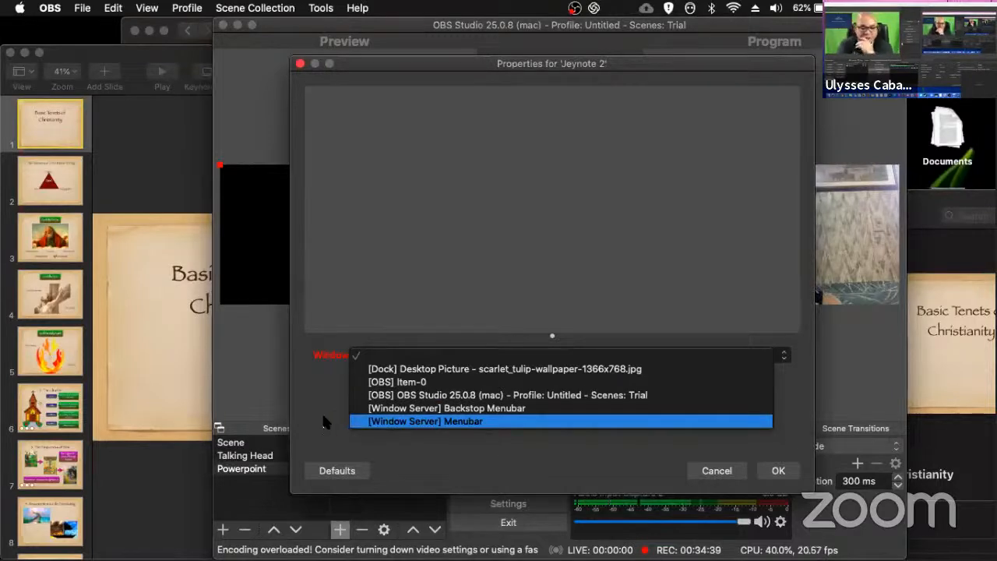
left_click(395, 430)
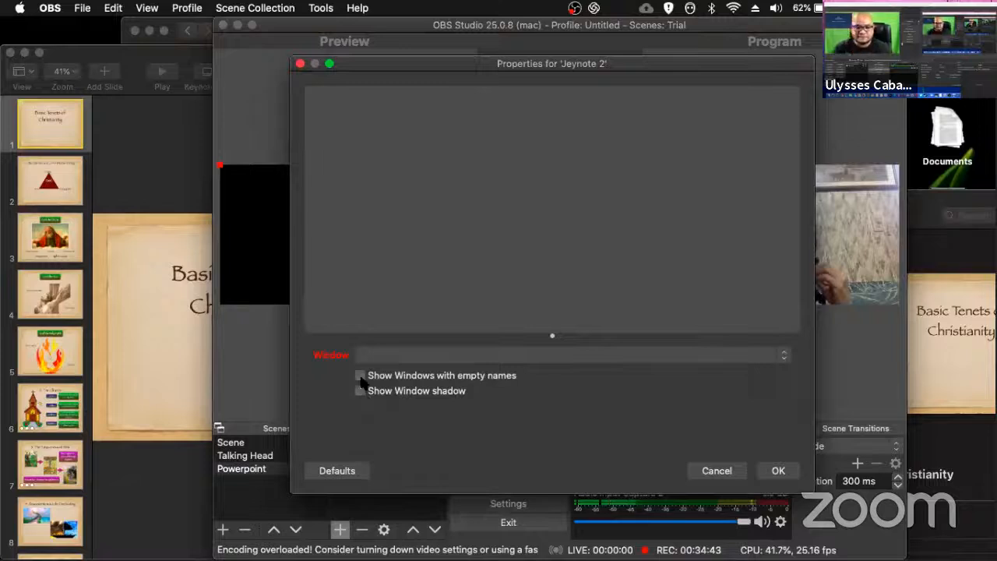
left_click(360, 376)
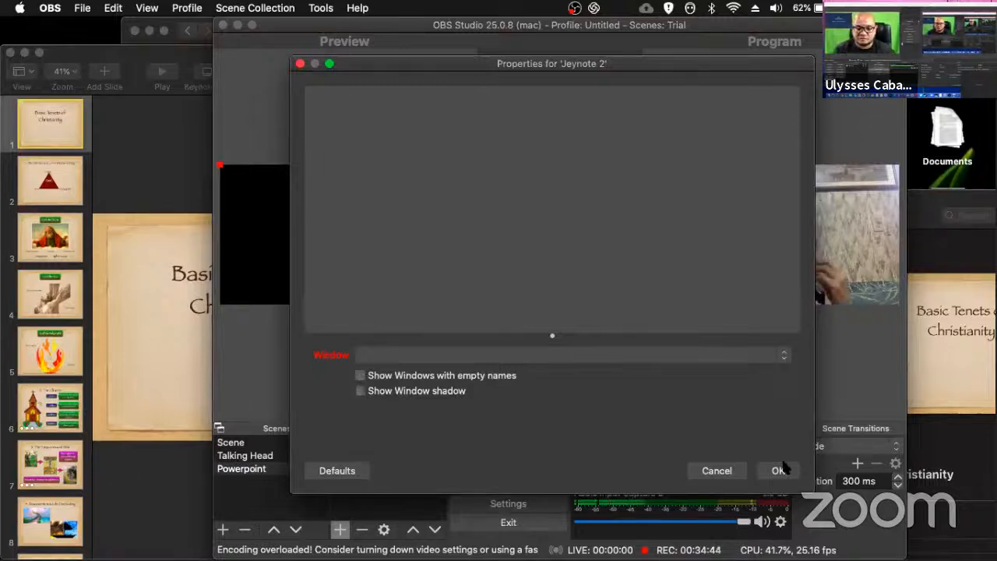
left_click(753, 356)
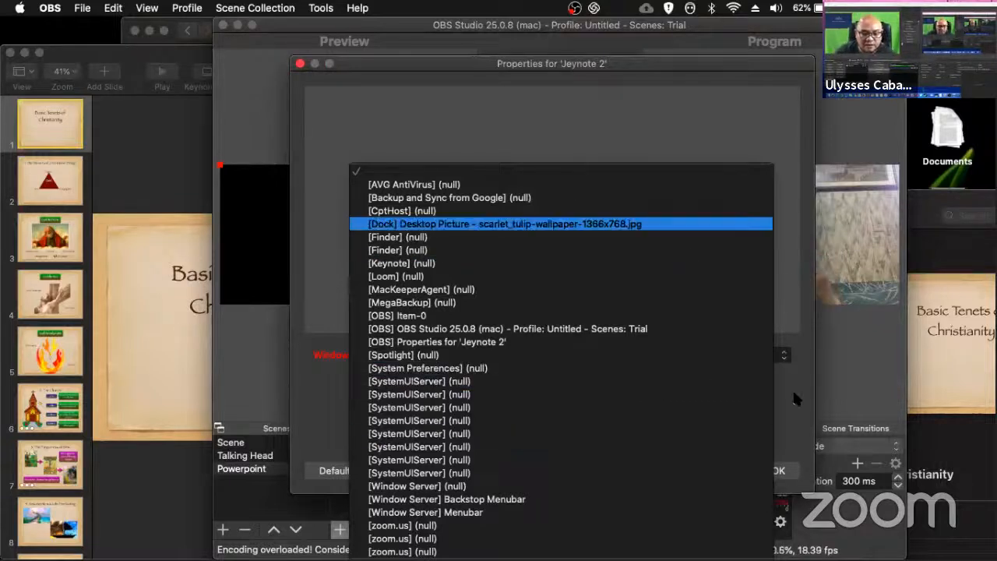
left_click(458, 248)
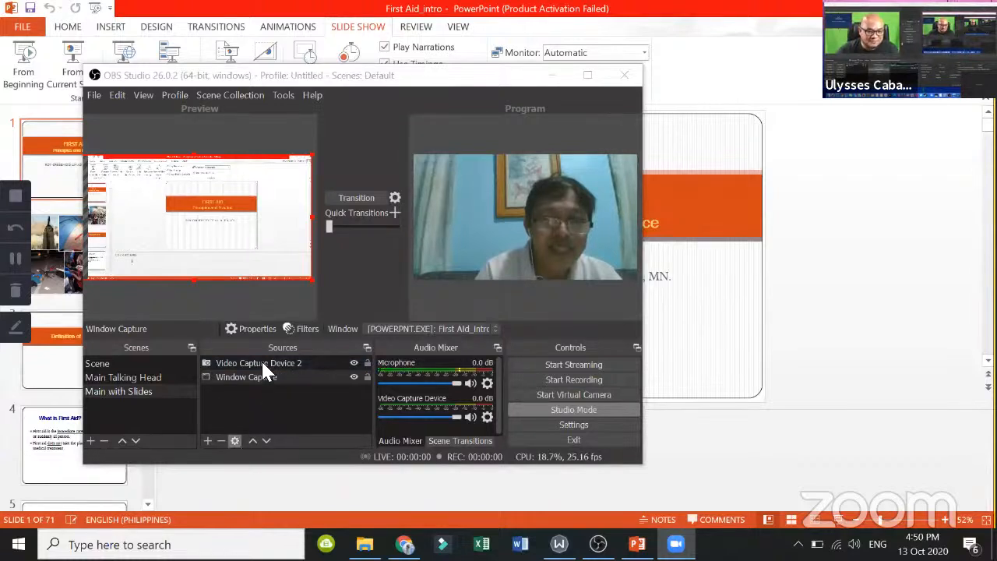
Step: Transition the Main with Slides scene to the program output and bring OBS back in front of the First Aid_intro presentation
left_click(360, 201)
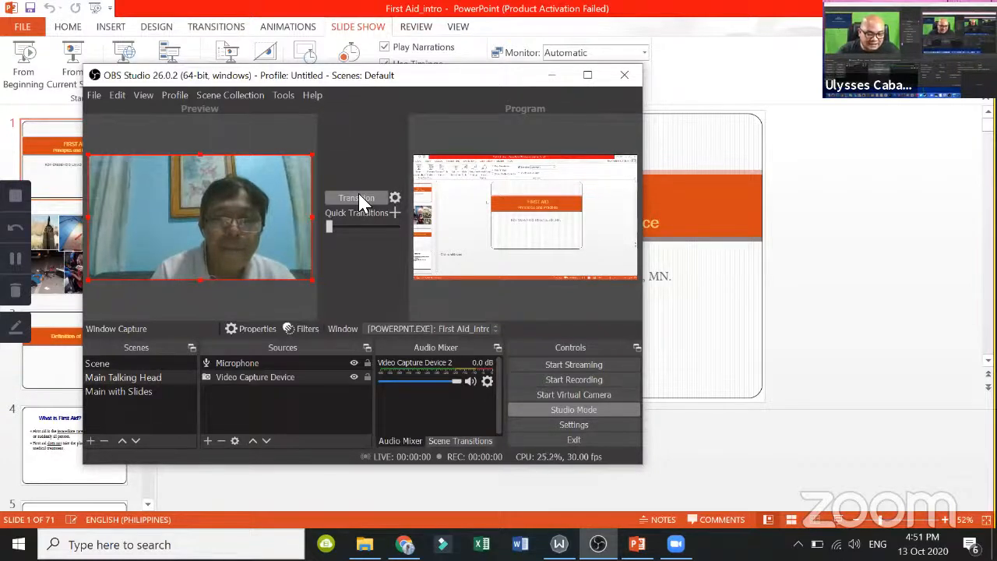
left_click(558, 439)
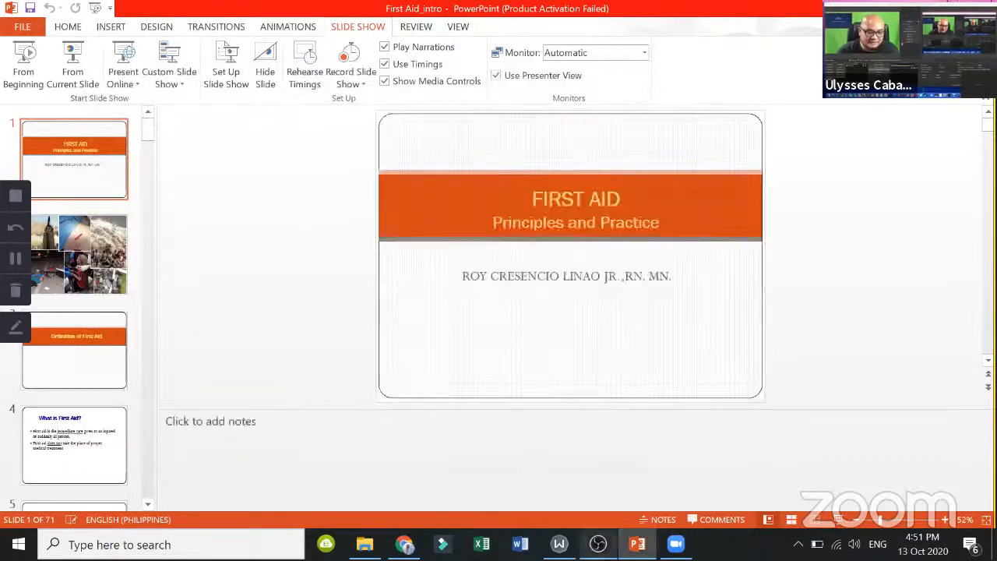
left_click(597, 544)
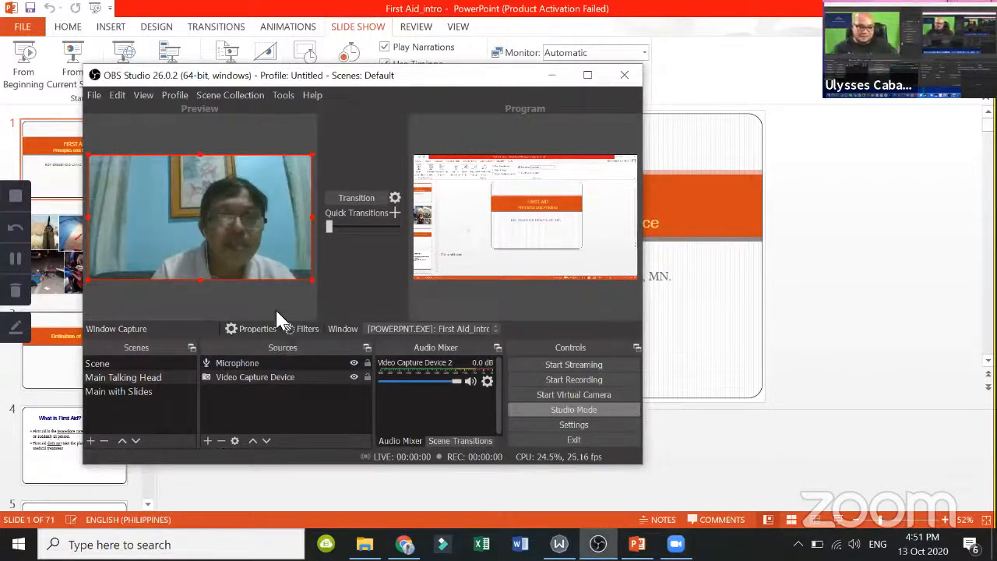
Step: Remove the Video Capture Device 2 source from the Main with Slides scene
left_click(118, 390)
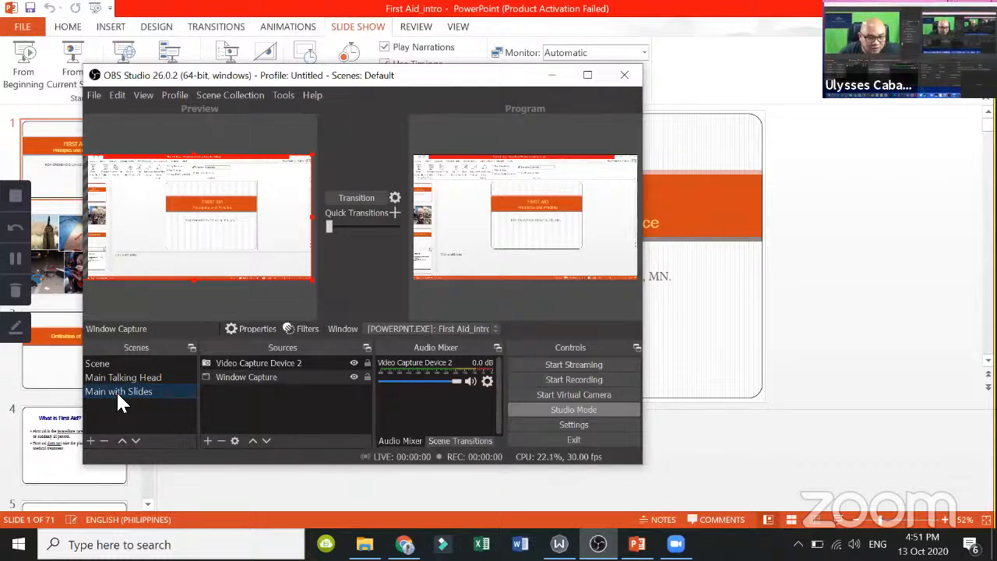
left_click(262, 363)
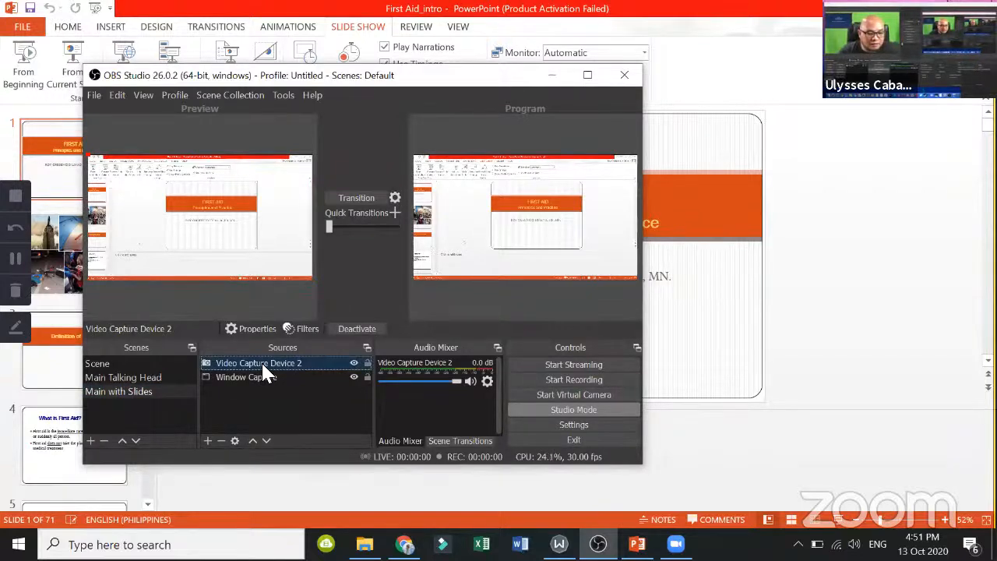
left_click(221, 441)
left_click(431, 294)
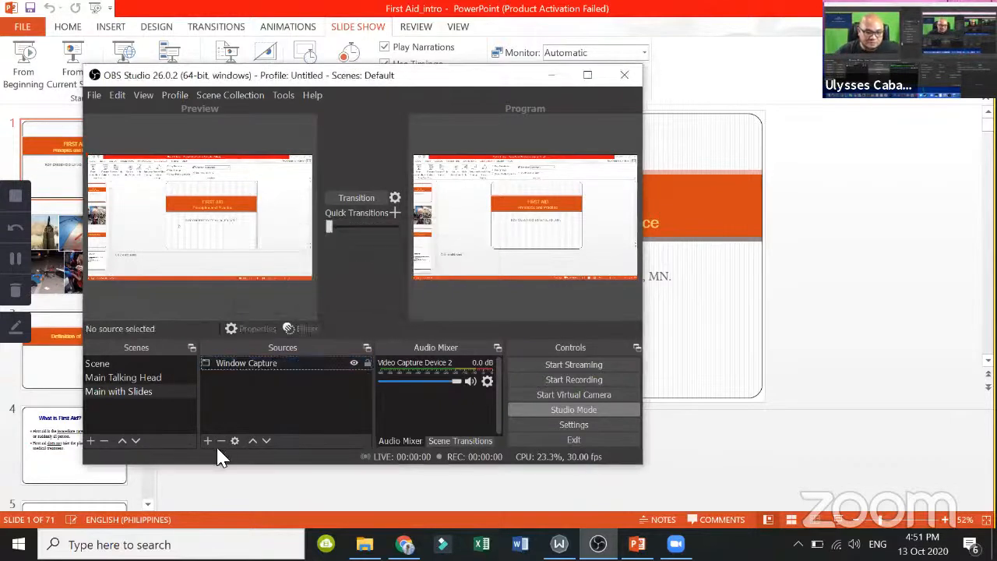
Step: Add the existing Video Capture Device source to Main with Slides and shrink the webcam image into the slide capture's lower-right corner
left_click(207, 441)
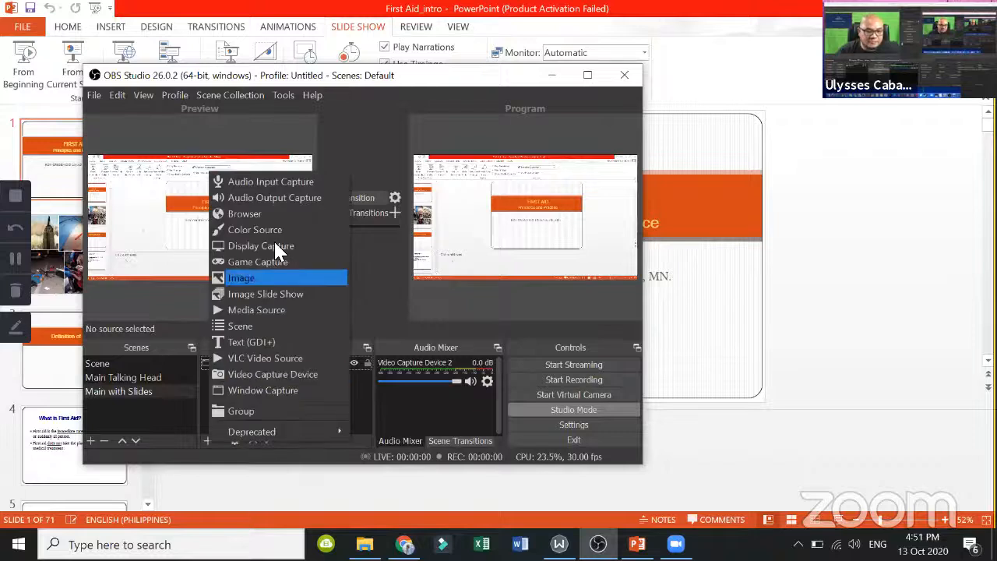
left_click(275, 372)
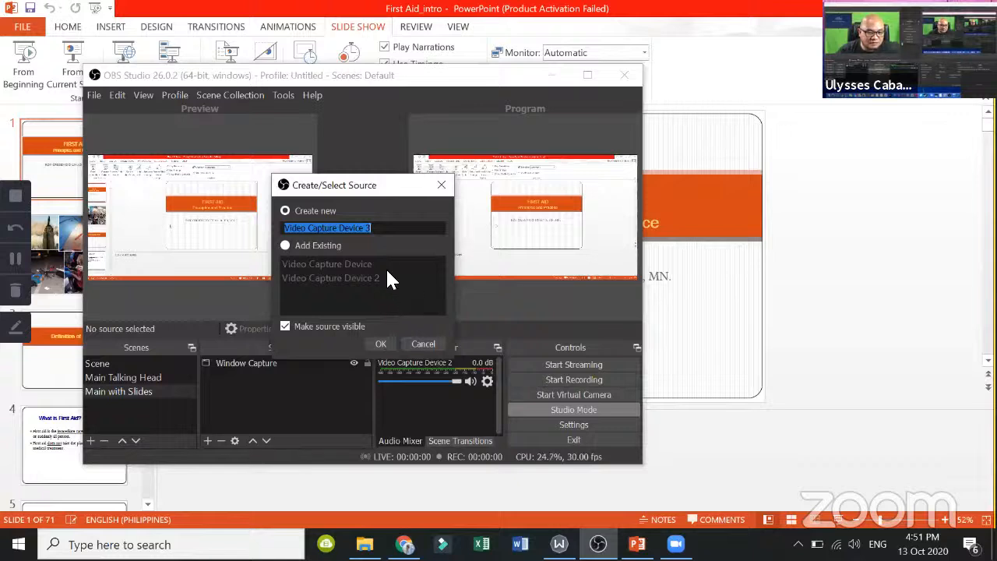
left_click(285, 245)
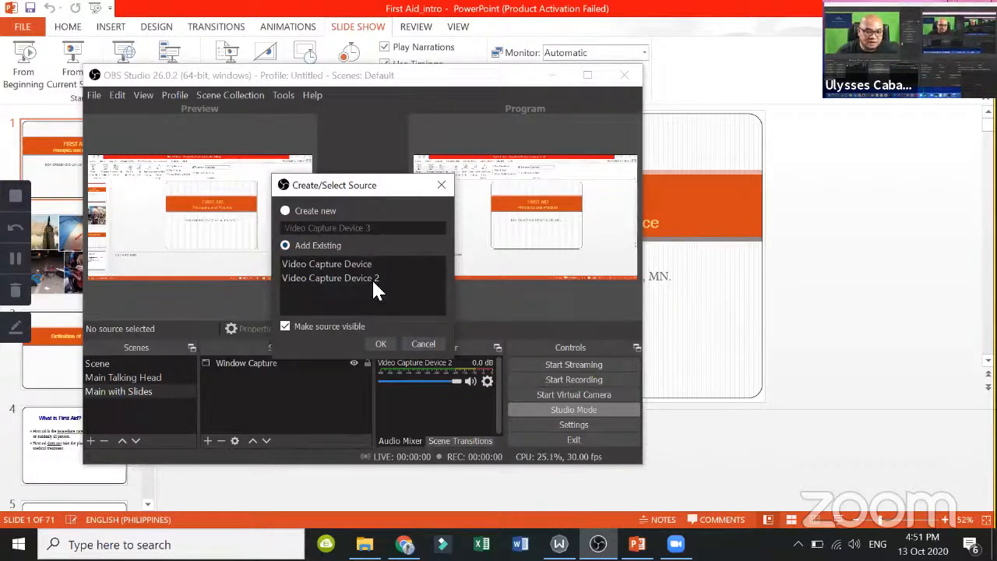
left_click(358, 264)
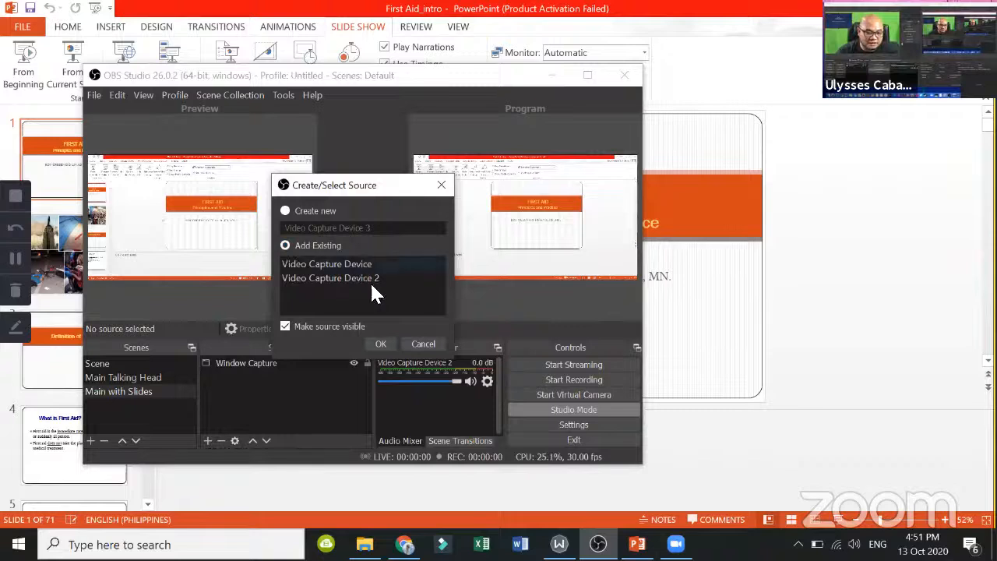
left_click(381, 344)
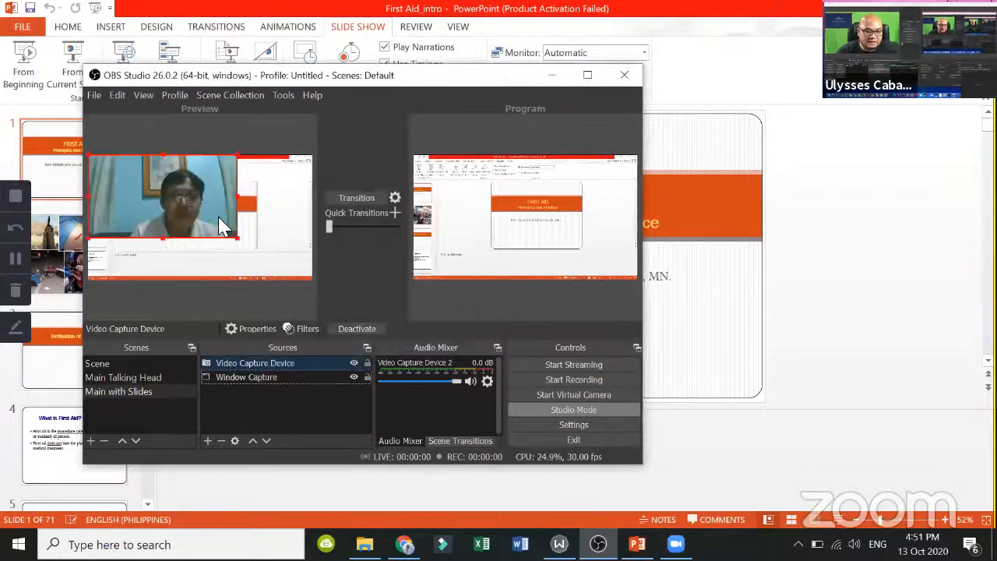
left_click_drag(234, 236, 254, 243)
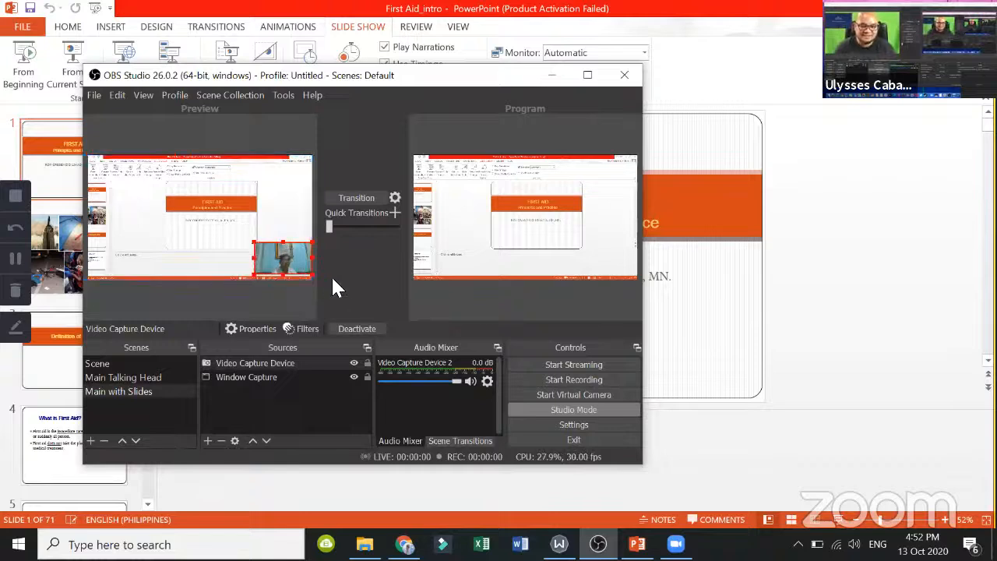
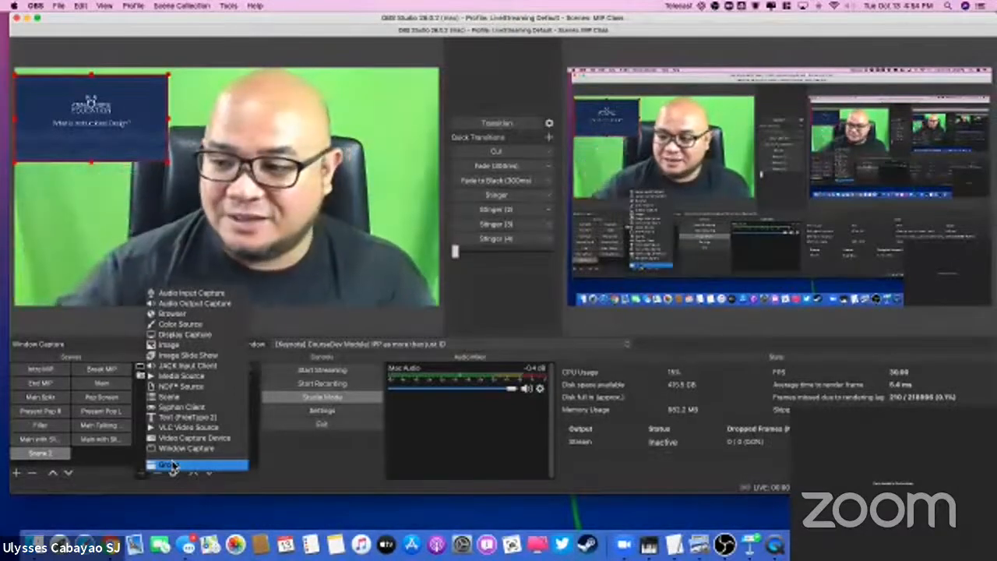
Step: Switch to Chrome, load youtube.com in a new tab and open the channel's YouTube Studio dashboard
left_click(112, 544)
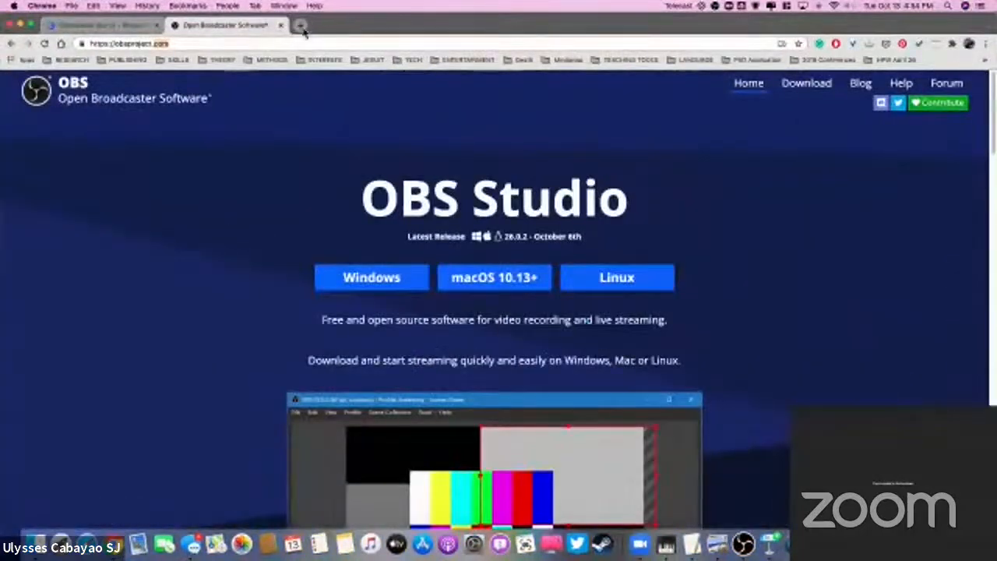
left_click(301, 26)
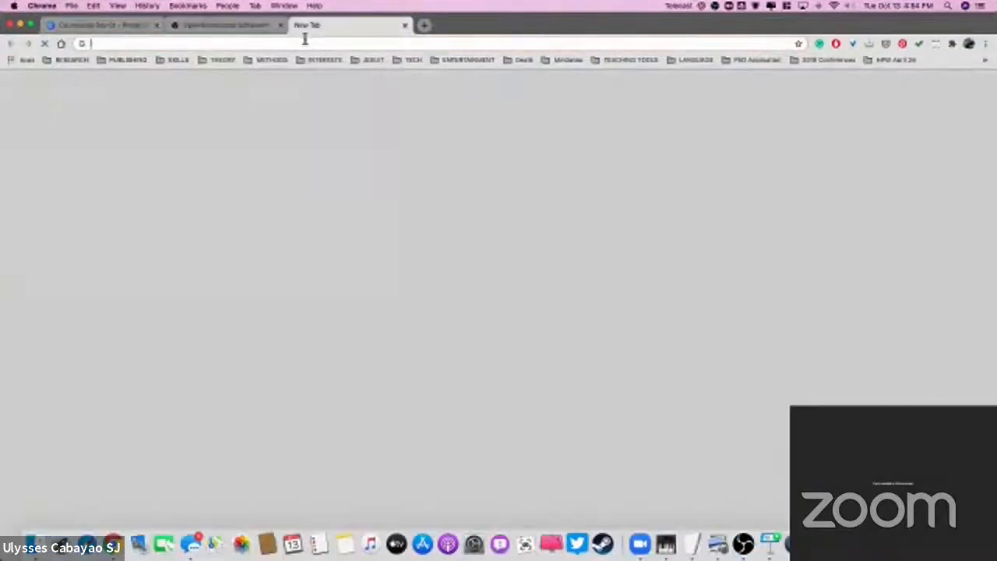
type("youtube.com")
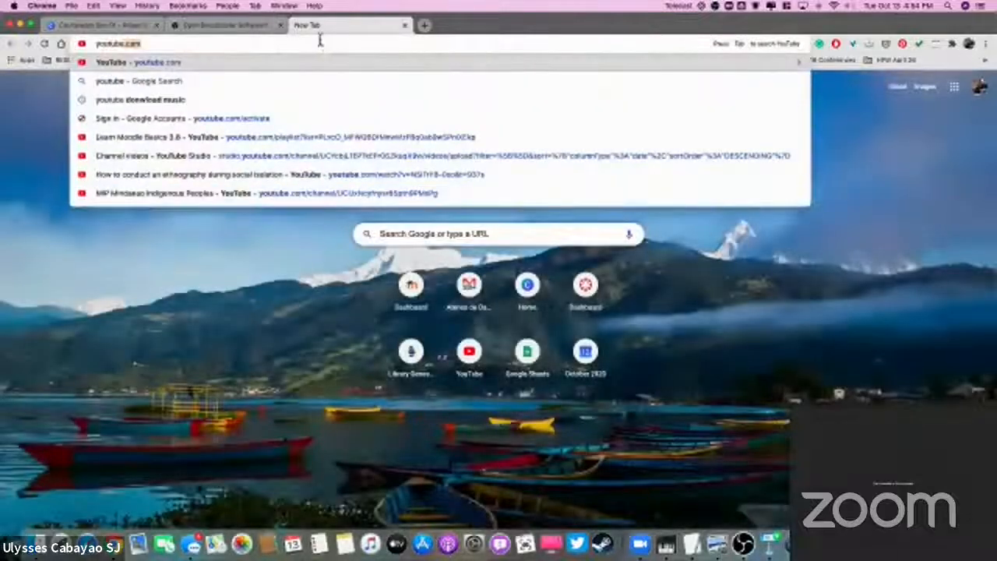
key("Return")
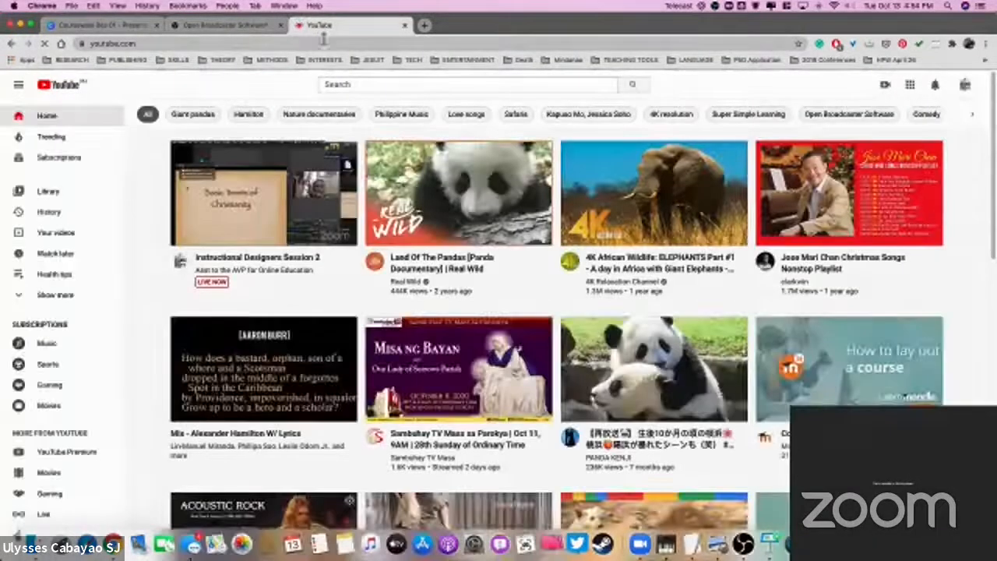
left_click(966, 86)
left_click(902, 207)
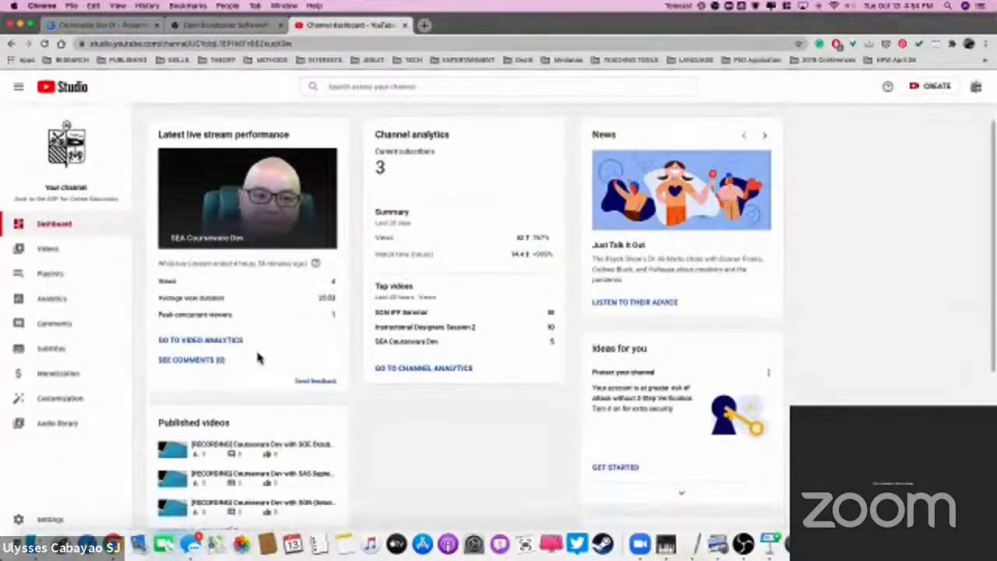
Step: Go to the channel's videos list and bring up the Upload videos dialog, closing it without selecting files
scroll(258, 356, "down", 3)
scroll(273, 360, "up", 3)
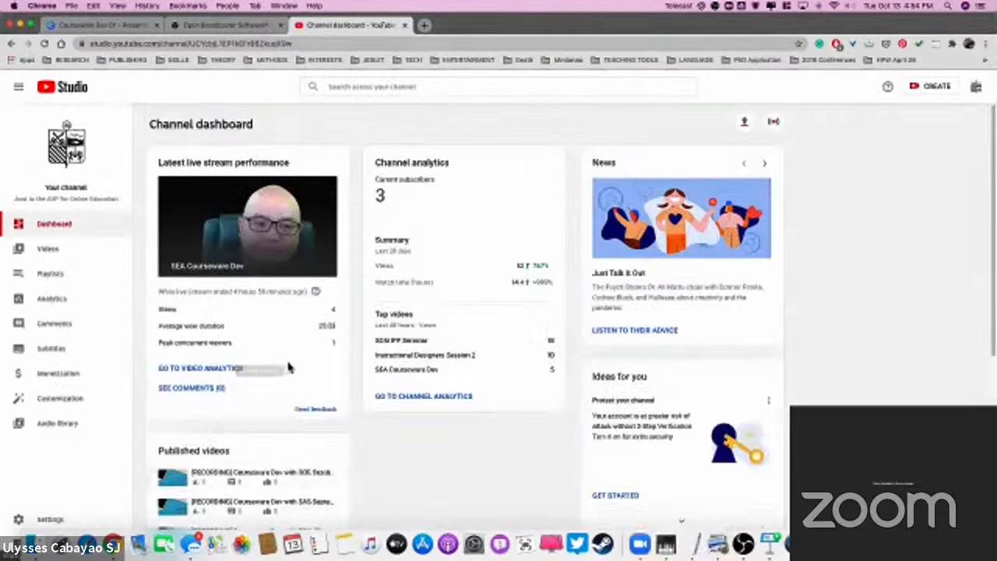
left_click(67, 250)
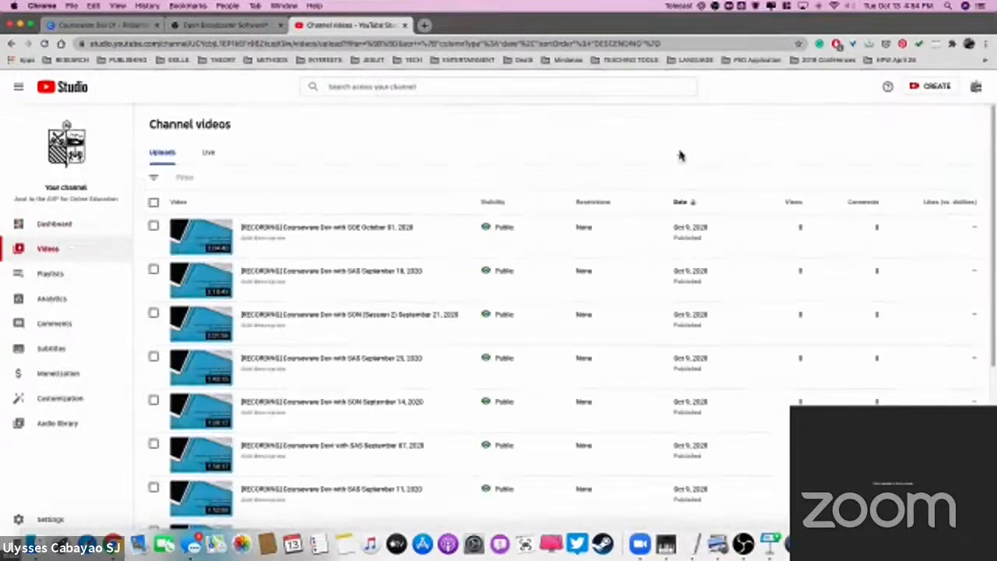
left_click(928, 85)
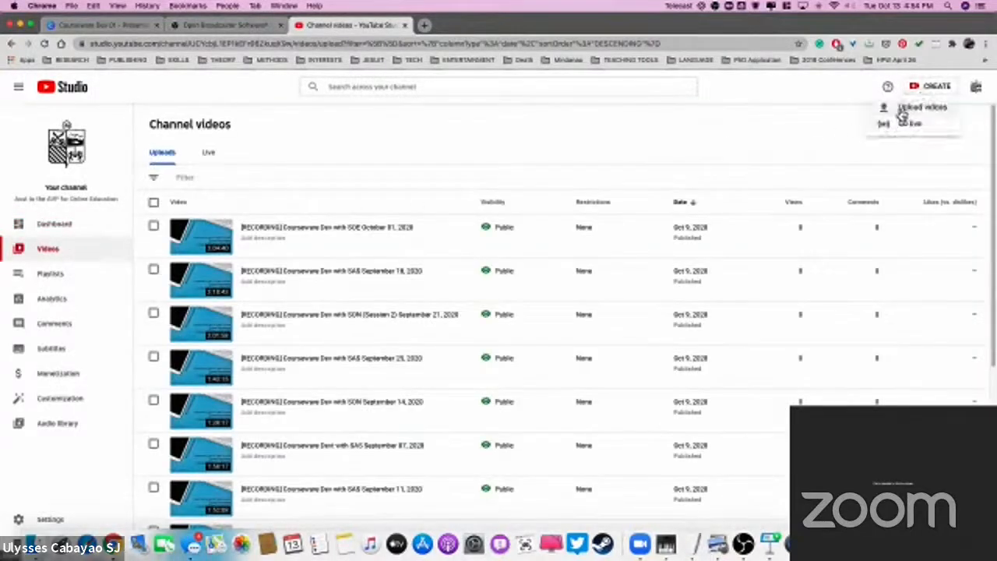
left_click(894, 109)
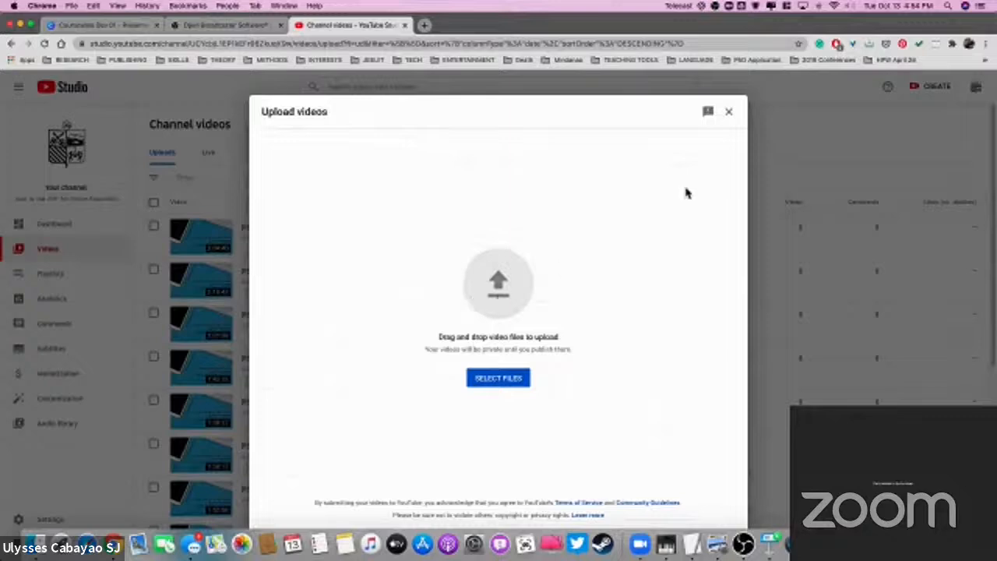
key("Escape")
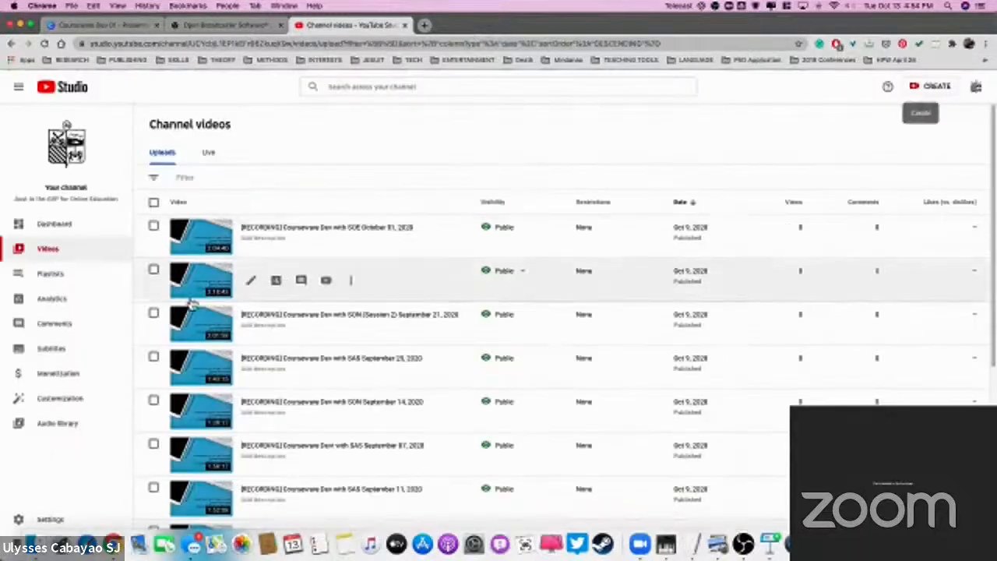
Step: Look over the details page of [RECORDING] Courseware Dev with SOE October 01, 2020, and return to the channel's videos list
left_click(210, 234)
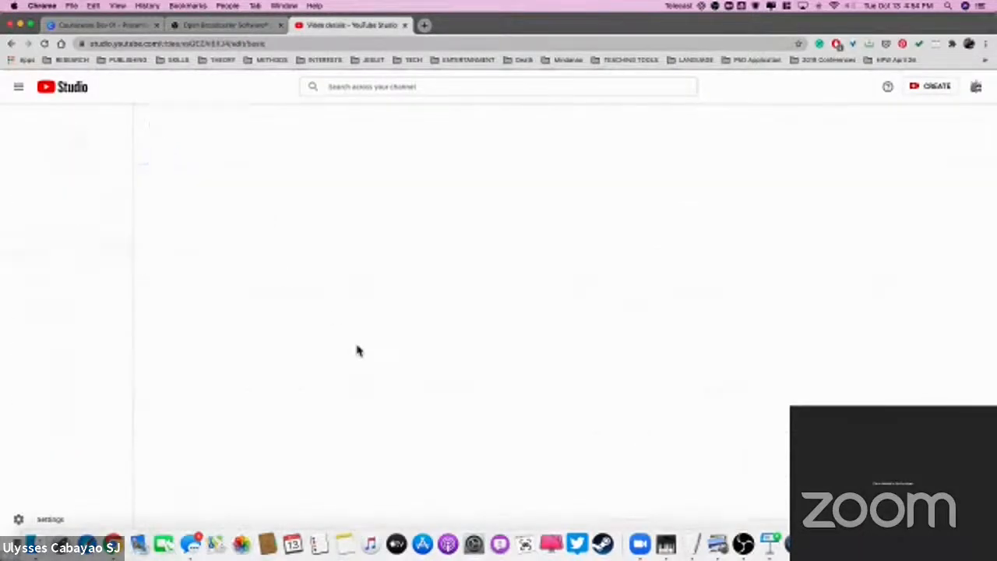
scroll(310, 310, "down", 1)
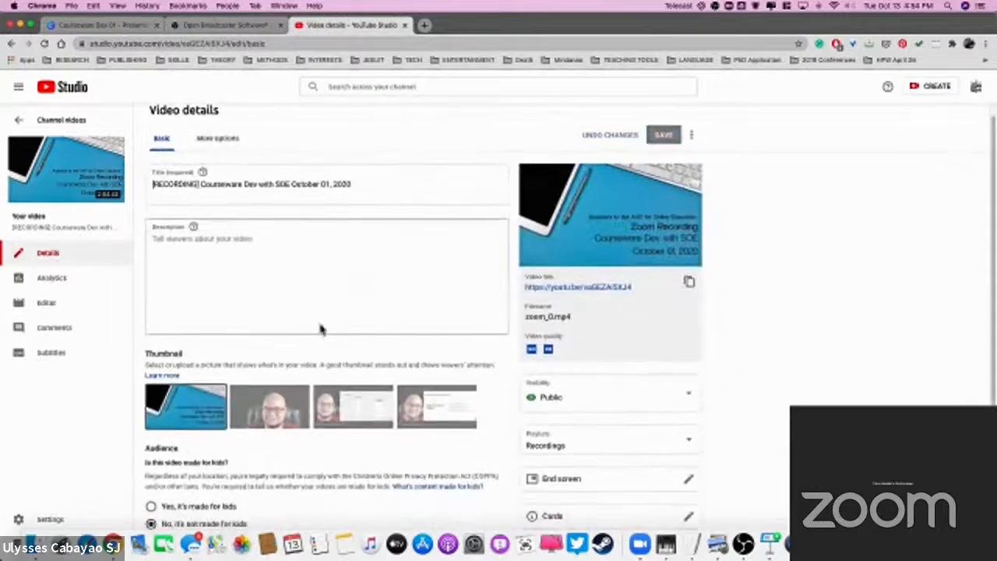
scroll(326, 335, "up", 1)
scroll(335, 341, "up", 1)
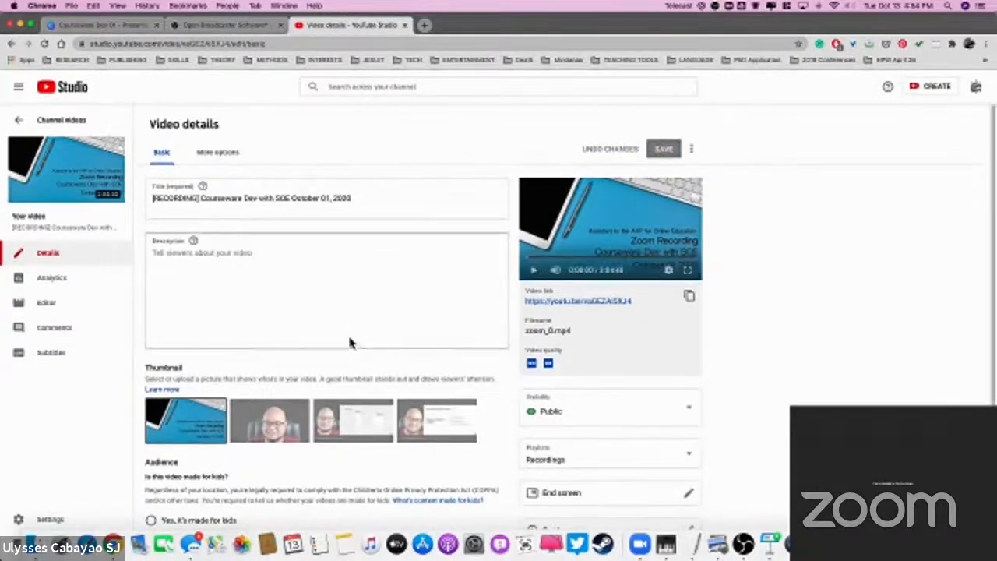
scroll(349, 343, "down", 1)
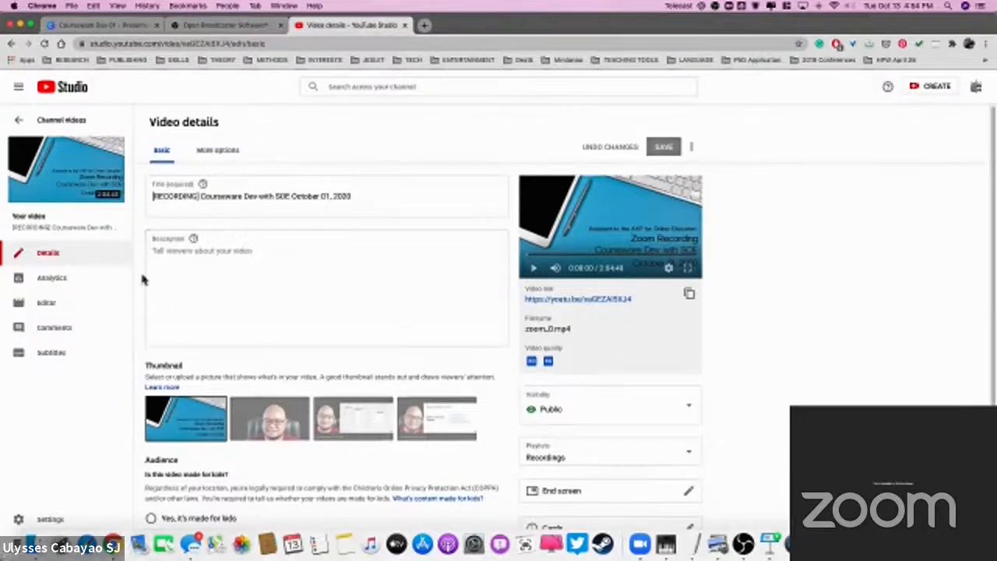
left_click(17, 120)
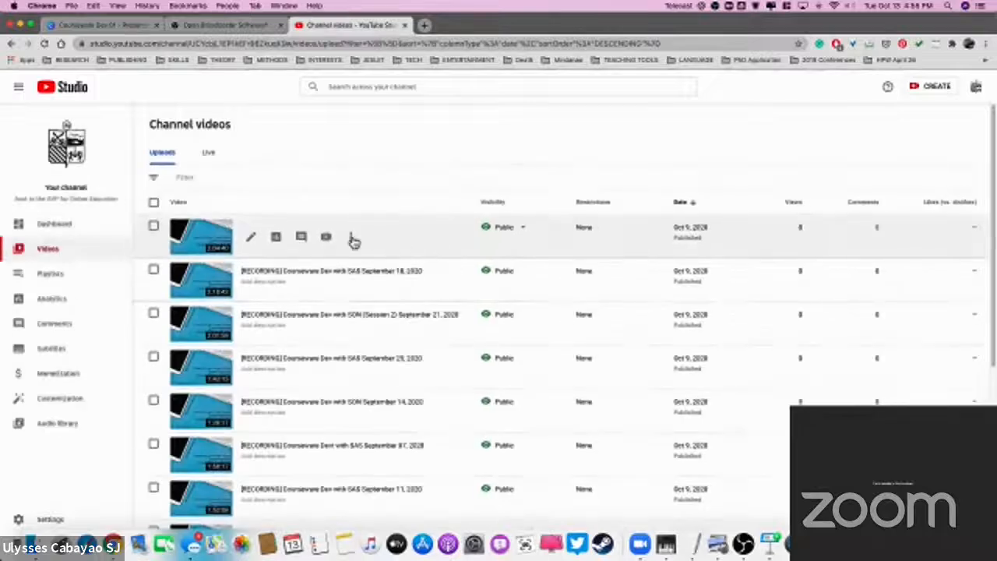
Step: Show the additional options for the Courseware Dev with SOE October 01, 2020 recording, including Download, without choosing any
left_click(352, 239)
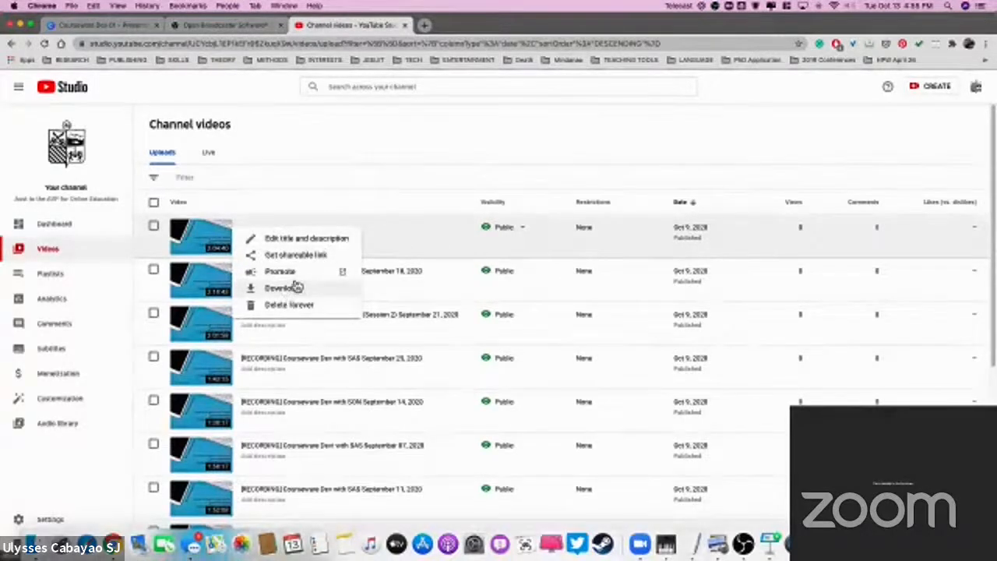
left_click(349, 165)
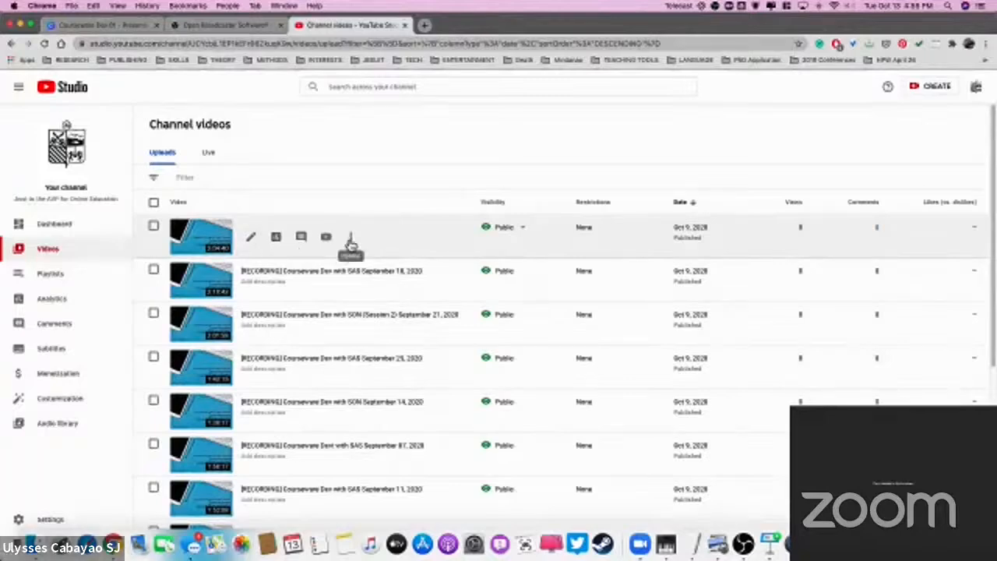
left_click(352, 238)
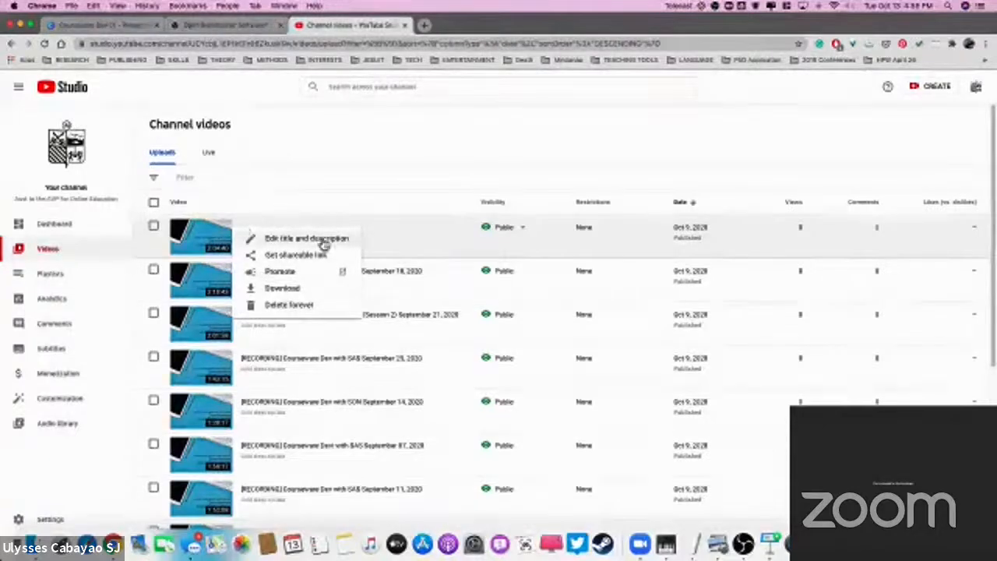
left_click(354, 234)
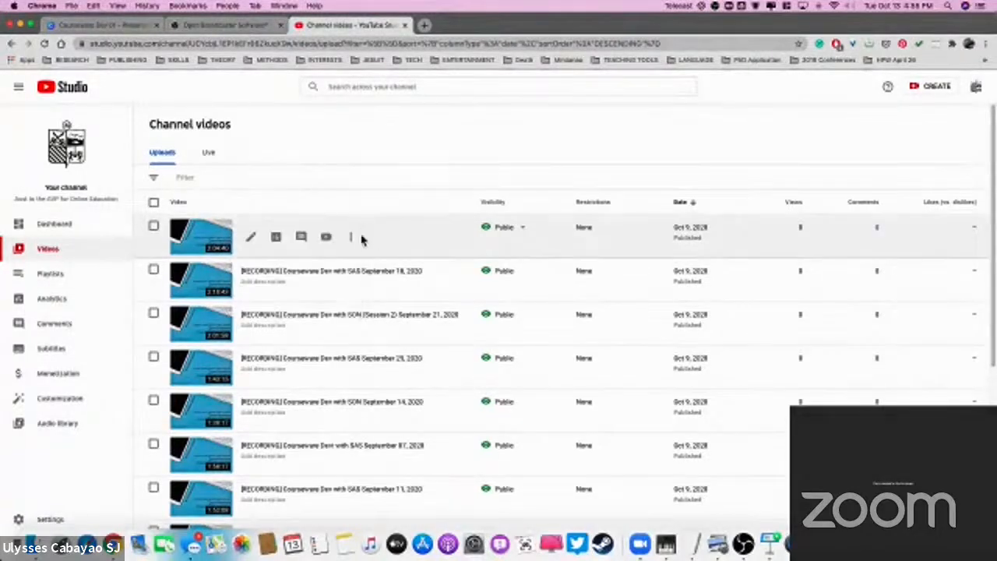
left_click(350, 238)
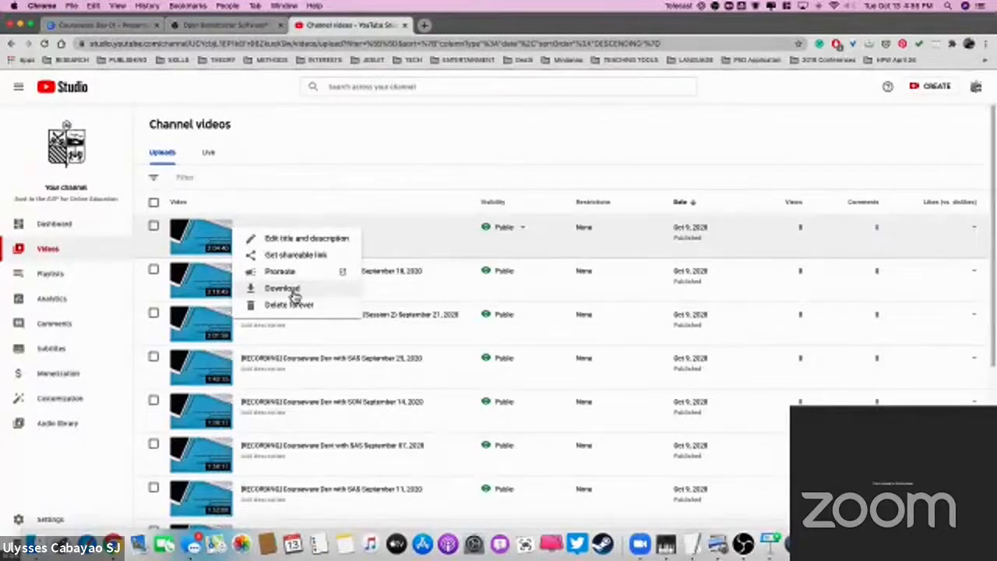
left_click(298, 173)
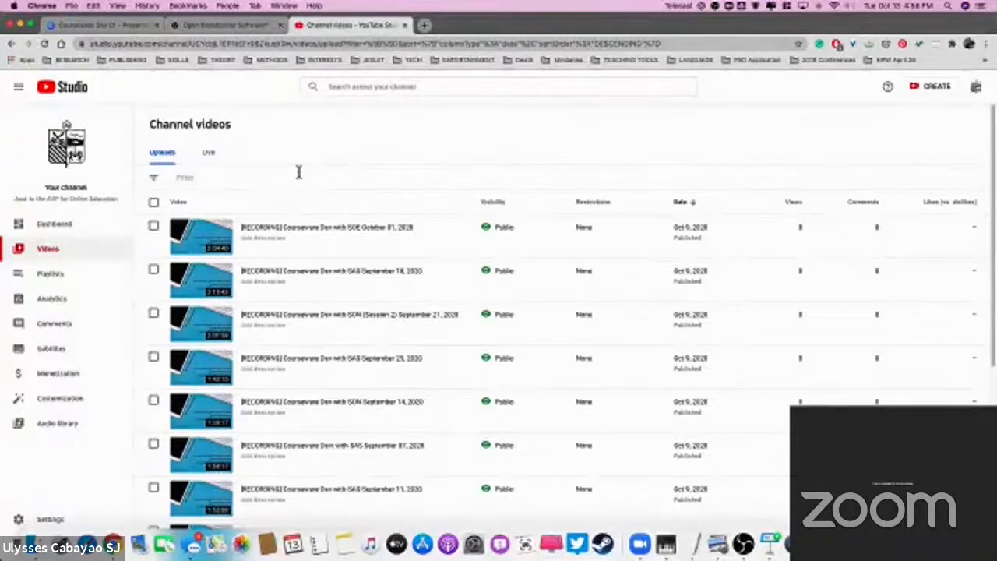
Step: Switch to OBS Studio and transition the Main scene to the program output
left_click(743, 543)
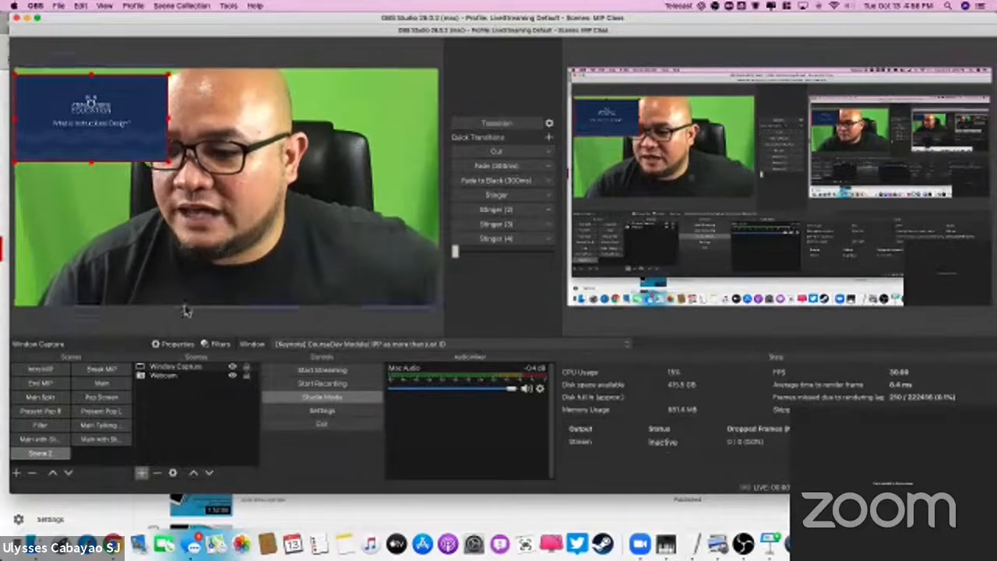
left_click(101, 383)
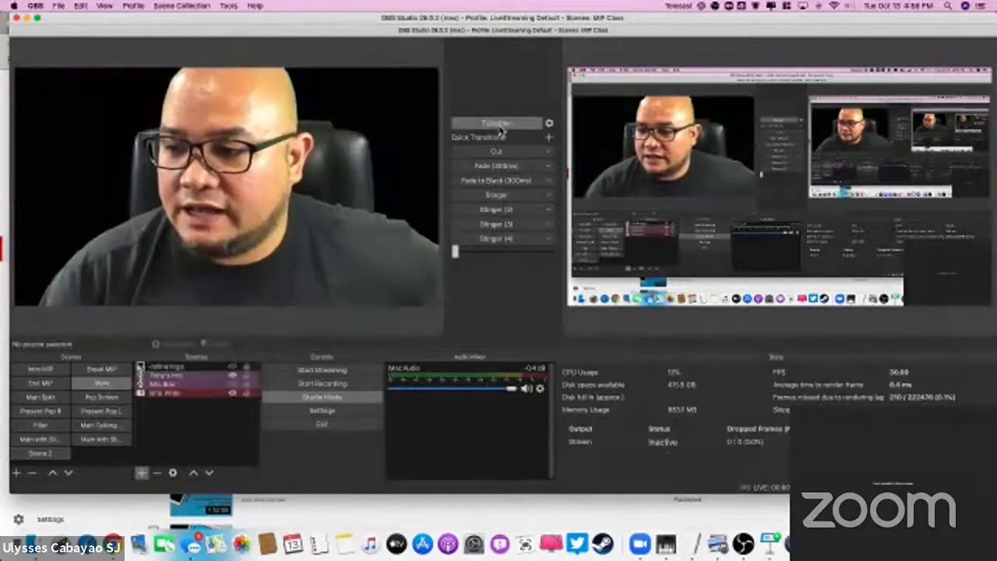
left_click(499, 125)
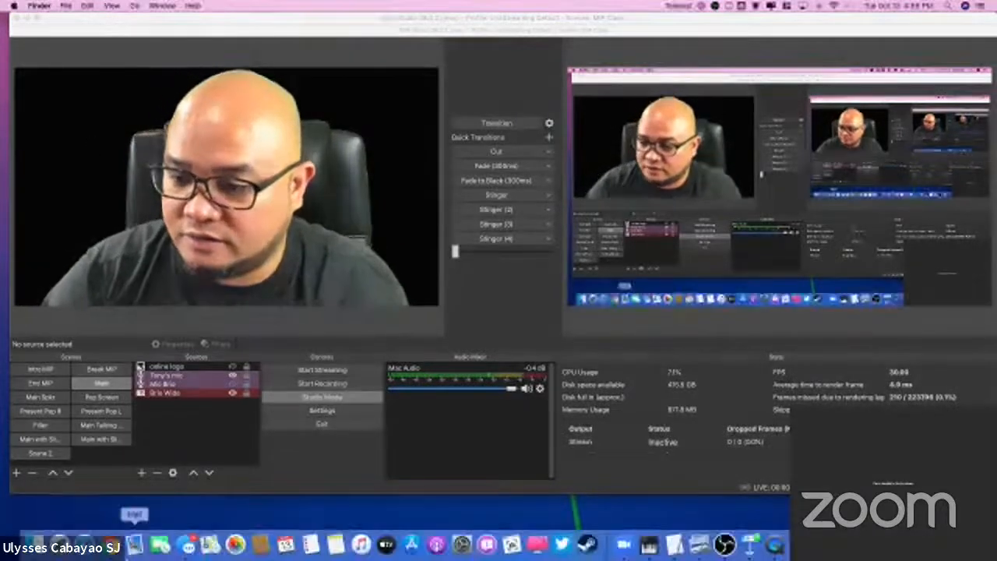
Step: Return to YouTube Studio in Chrome and switch accounts to the MIP Mindanao Indigenous Peoples channel
left_click(134, 544)
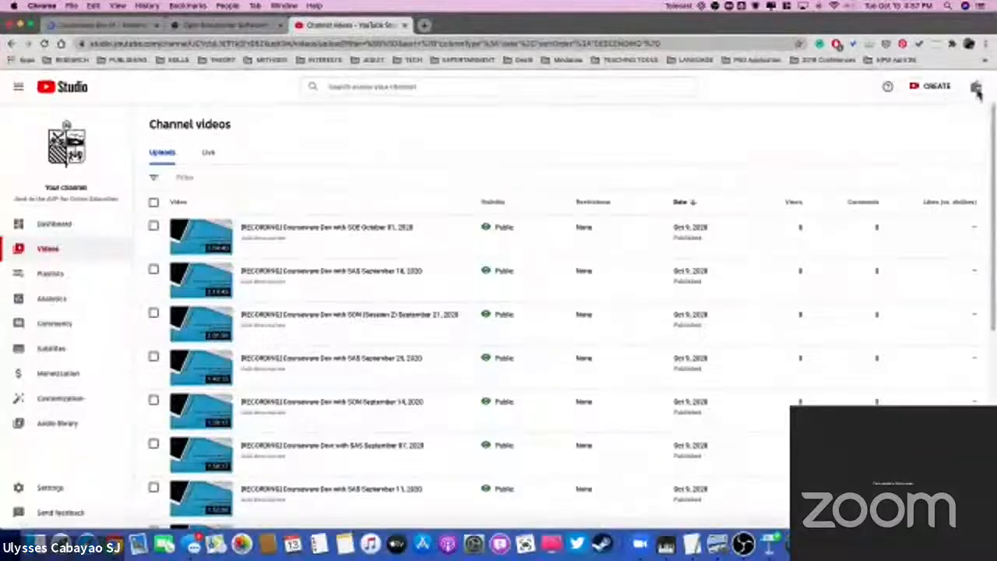
left_click(978, 91)
left_click(933, 201)
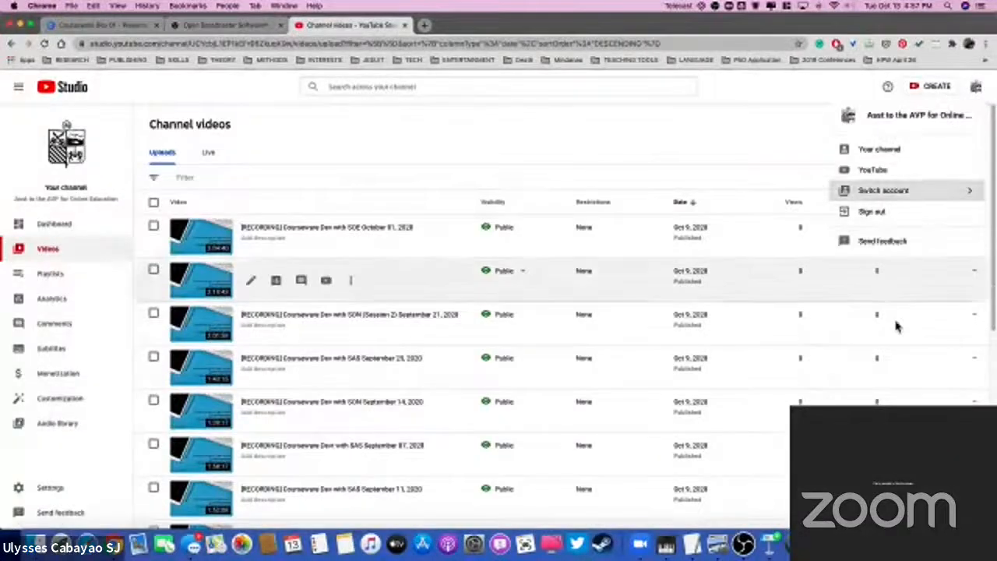
scroll(888, 233, "down", 1)
left_click(872, 336)
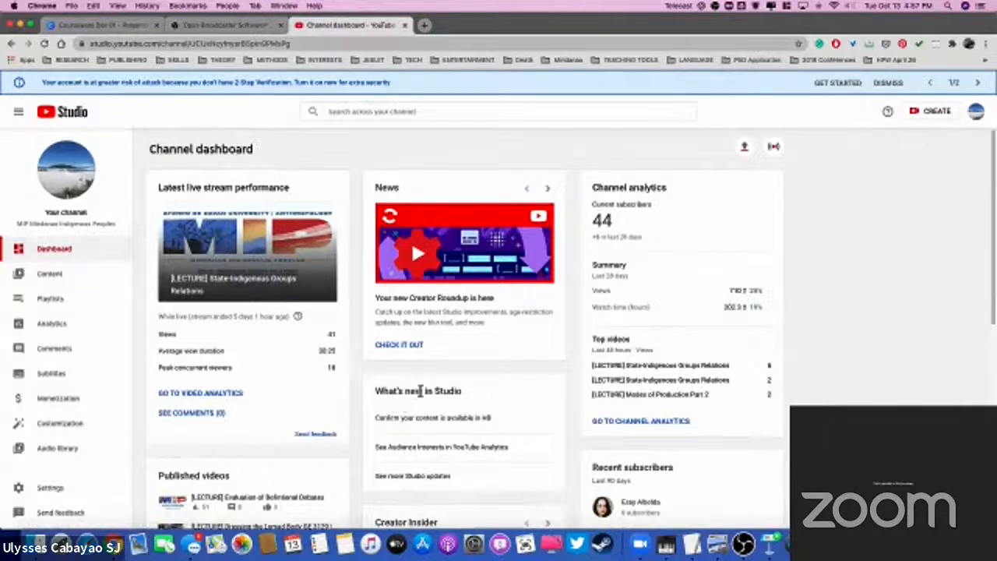
Step: Open the MIP channel's content and browse its list of live stream recordings
scroll(265, 372, "down", 1)
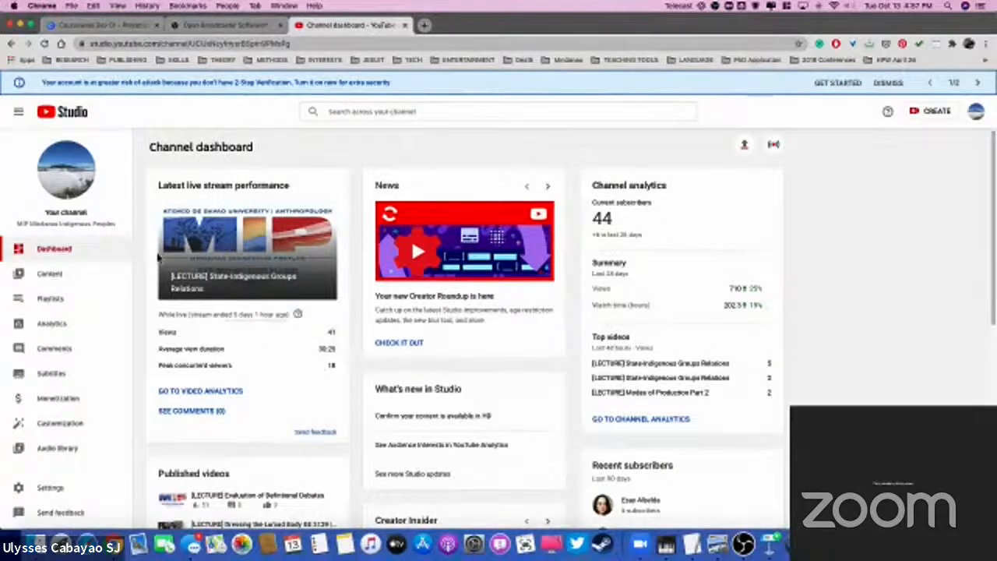
left_click(49, 278)
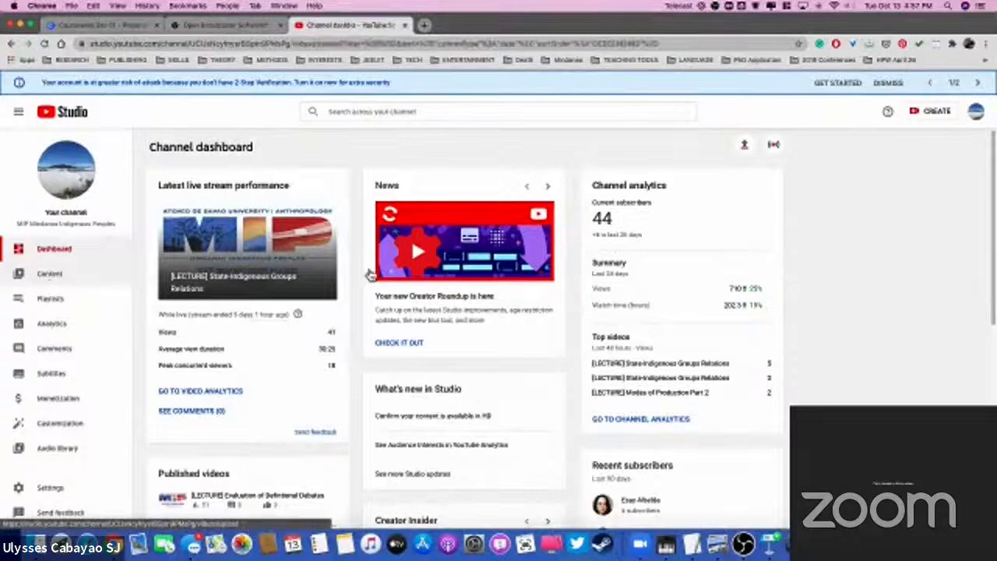
scroll(311, 335, "down", 5)
scroll(358, 382, "down", 3)
scroll(397, 397, "up", 6)
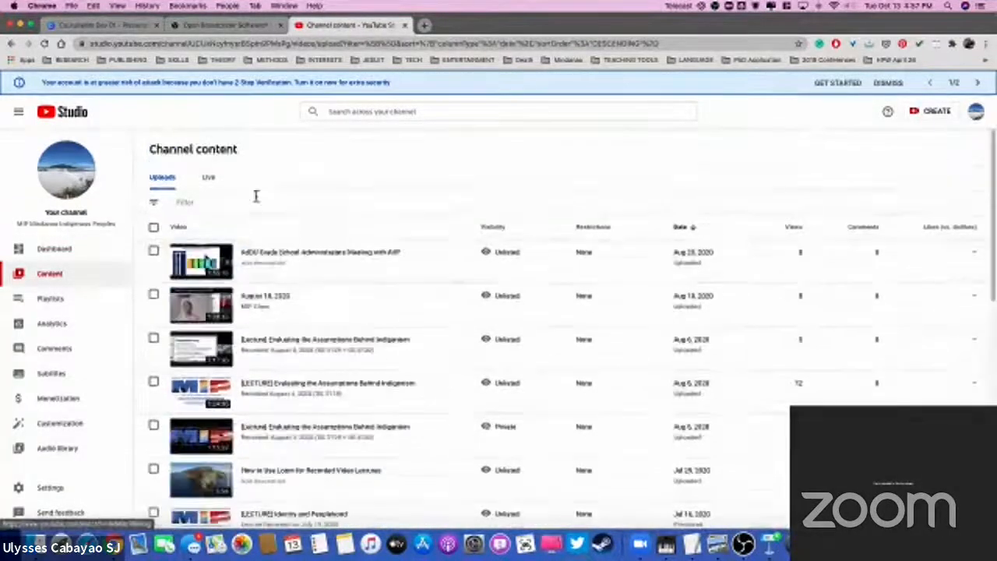
left_click(208, 178)
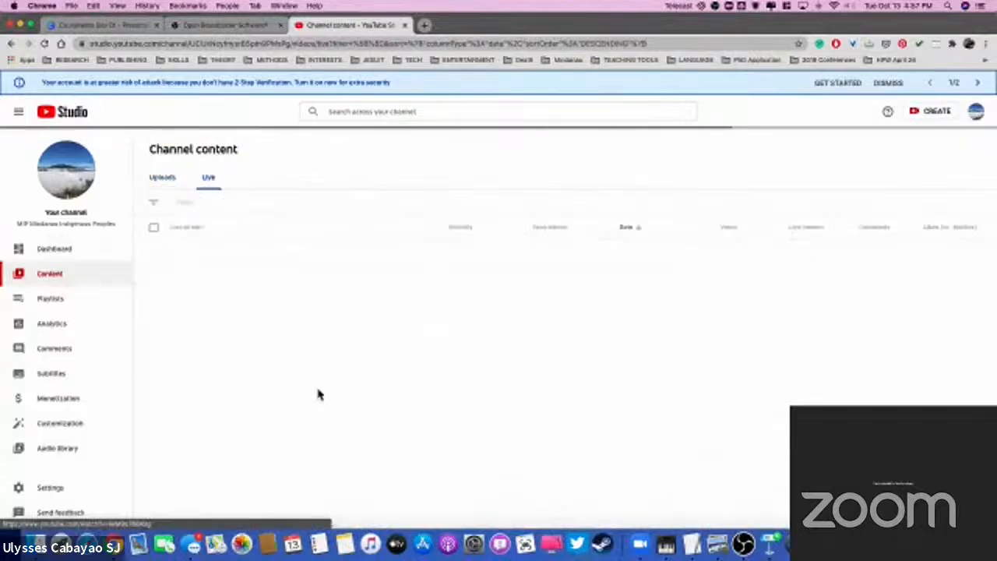
scroll(320, 397, "down", 1)
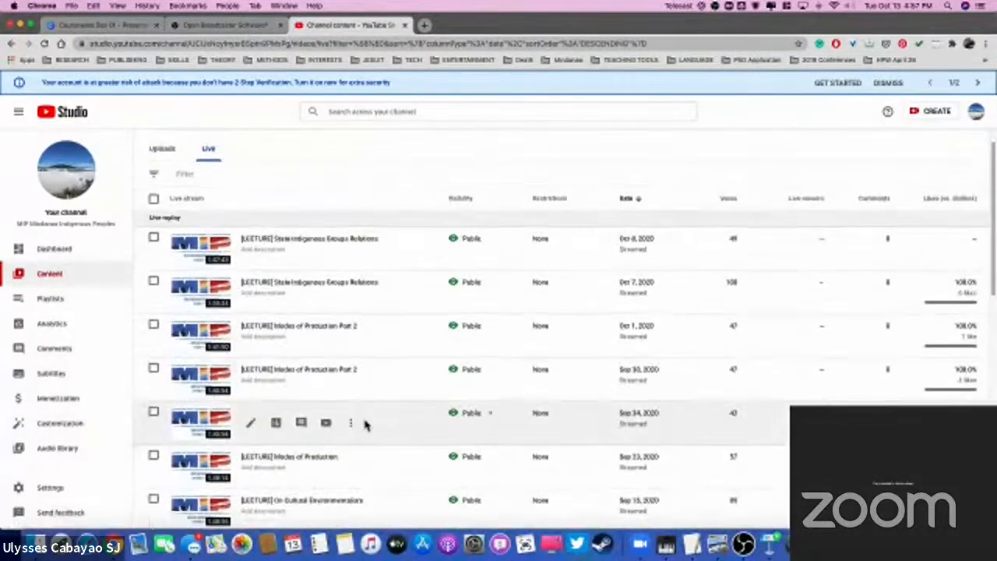
Step: Play the September 2020 [LECTURE] Modes of Production Part 2 stream from its video link, skip ahead to the slide-and-webcam scenes, and pause it
left_click(220, 377)
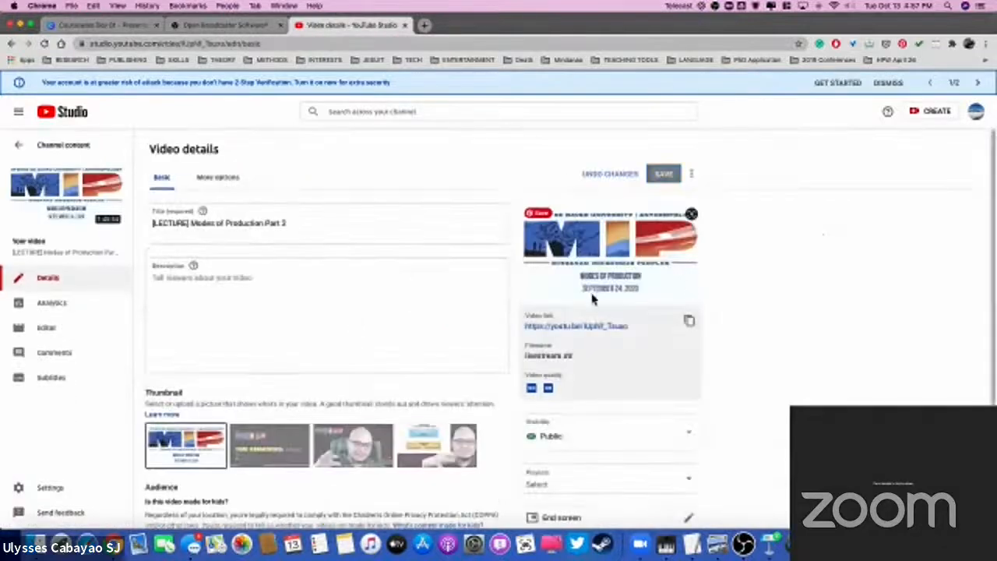
left_click(577, 328)
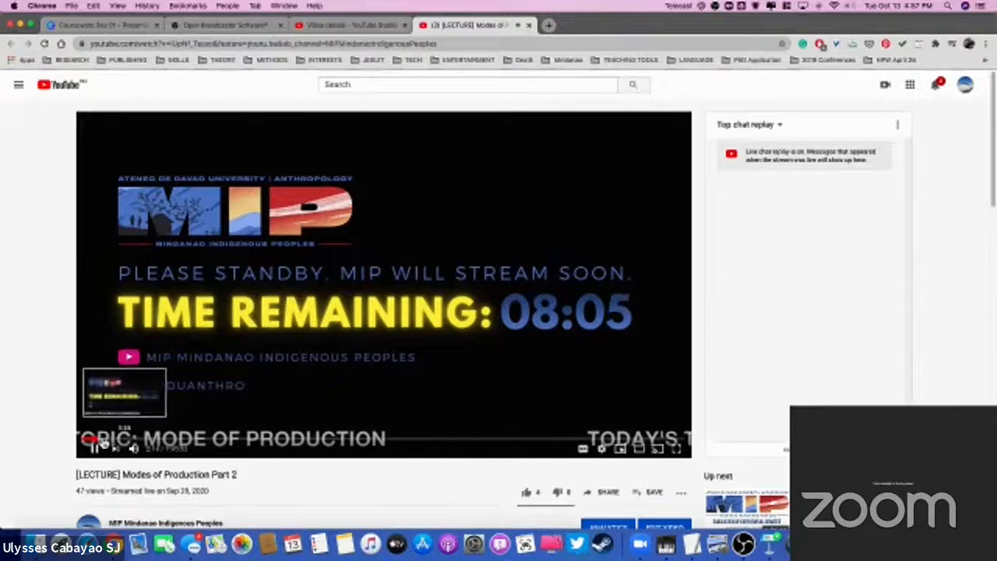
left_click(126, 441)
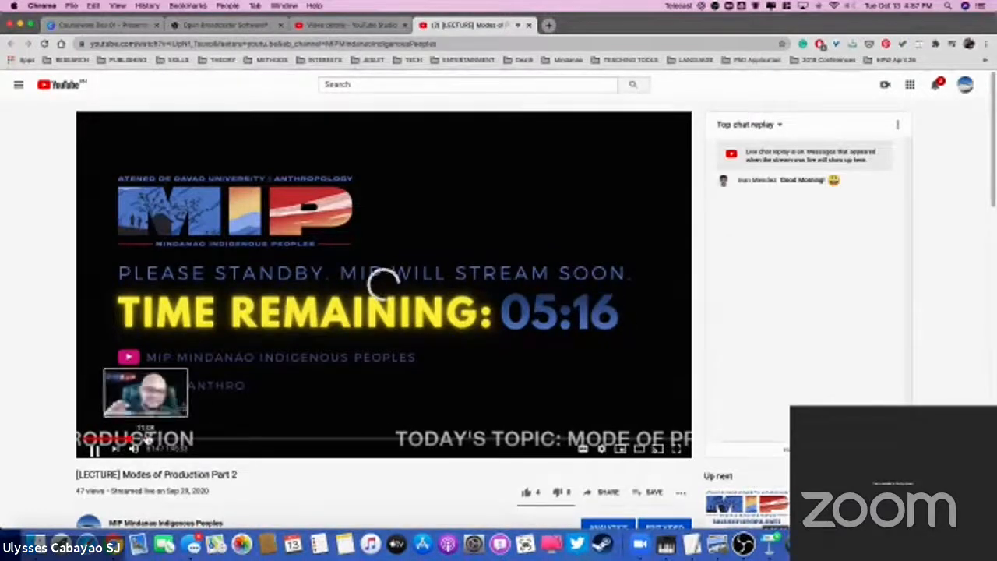
left_click(156, 441)
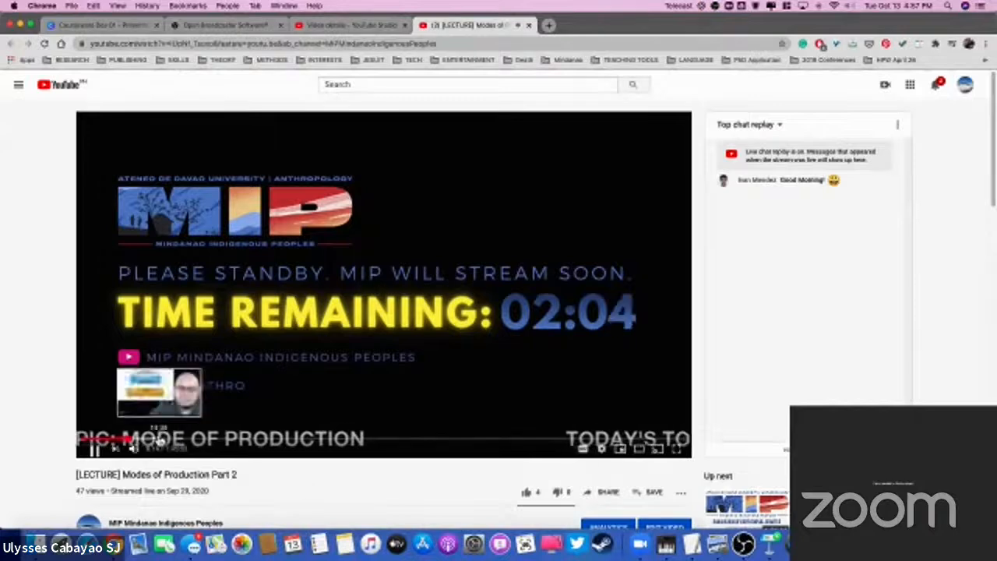
left_click(160, 441)
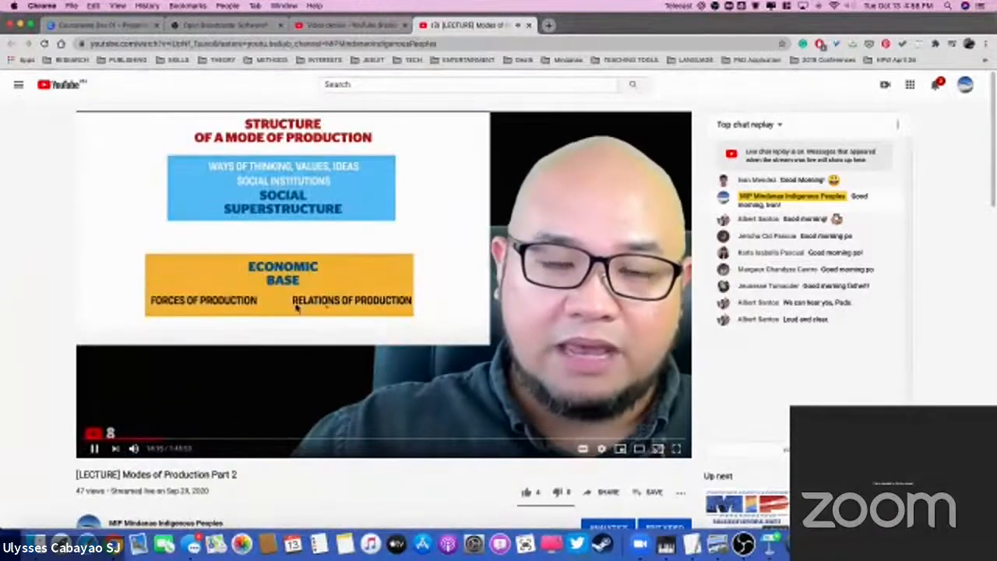
left_click(223, 442)
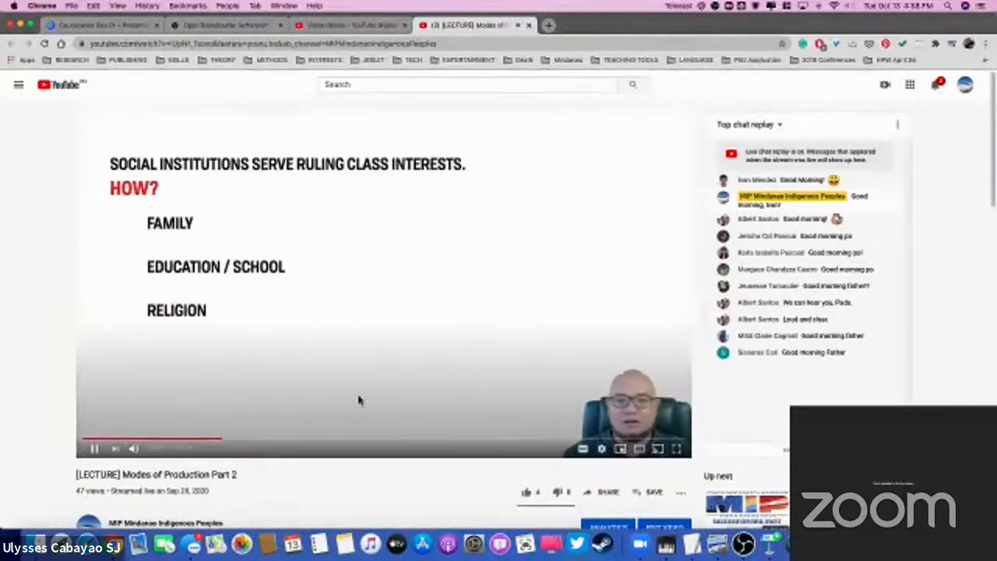
left_click(93, 449)
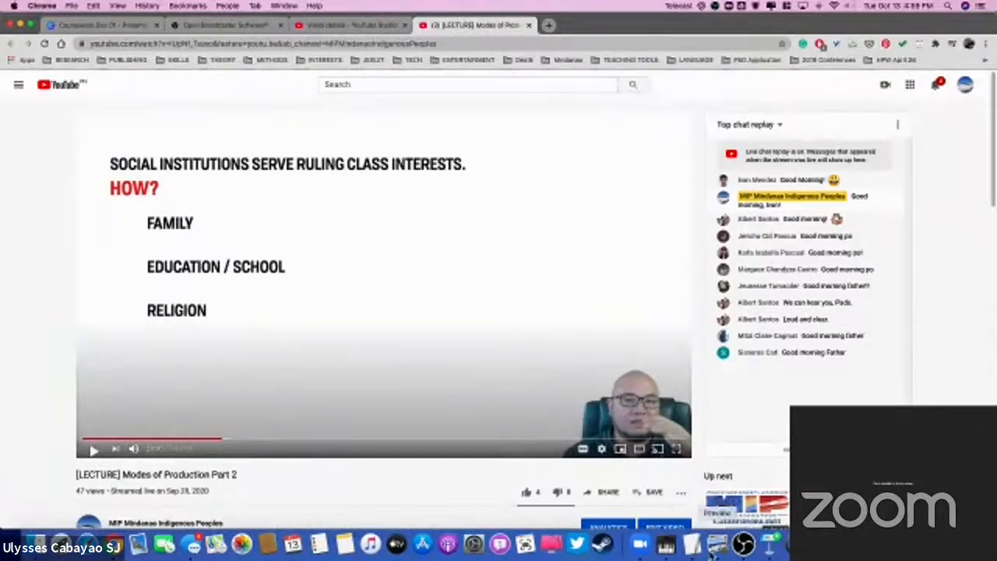
Step: Switch back to OBS Studio from the lecture video
left_click(744, 543)
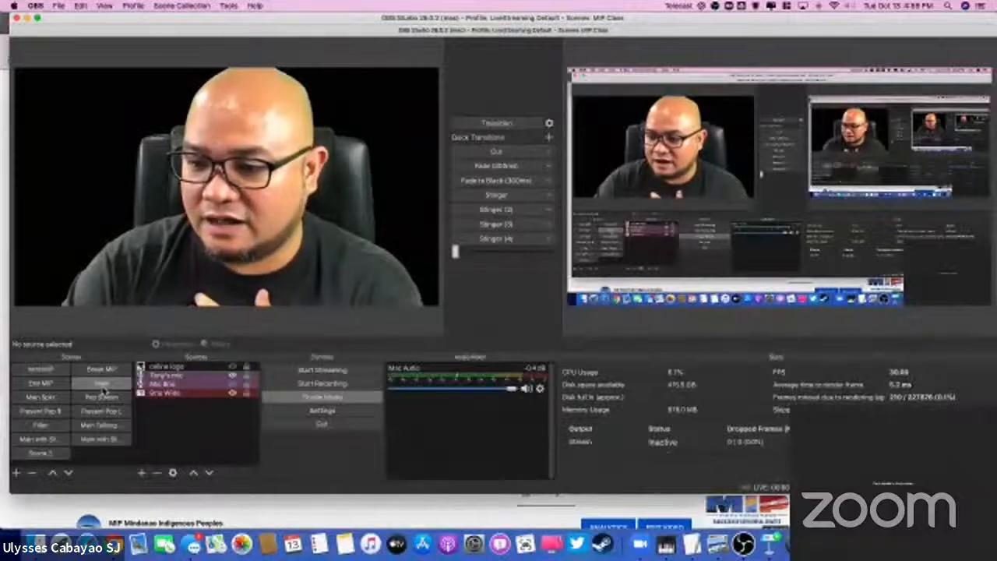